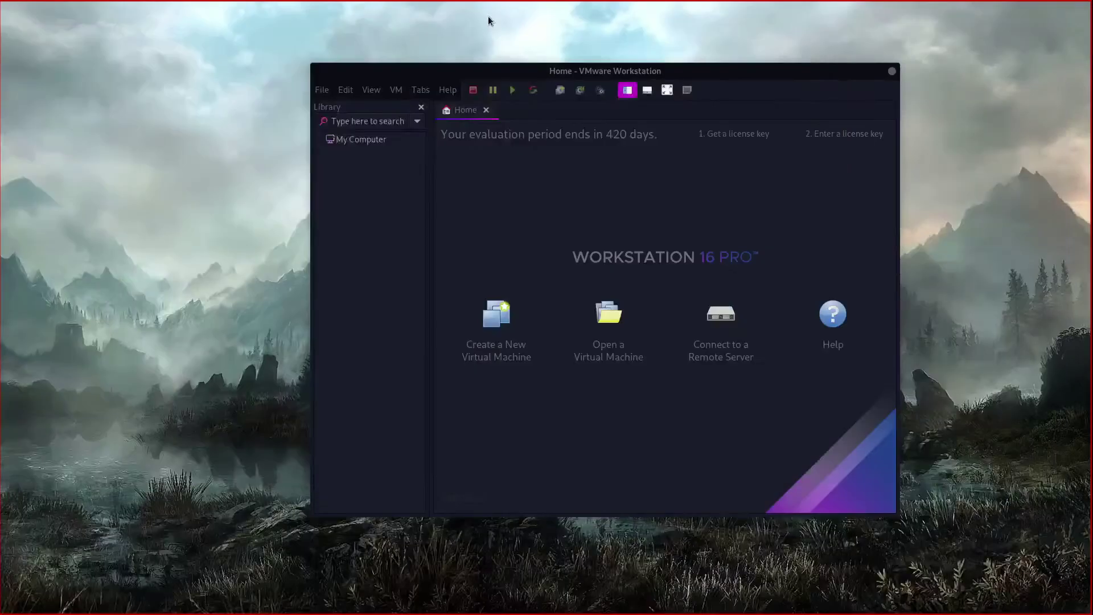
Step: Move the VMware window toward the screen centre and launch the New Virtual Machine Wizard
drag(571, 73, 499, 83)
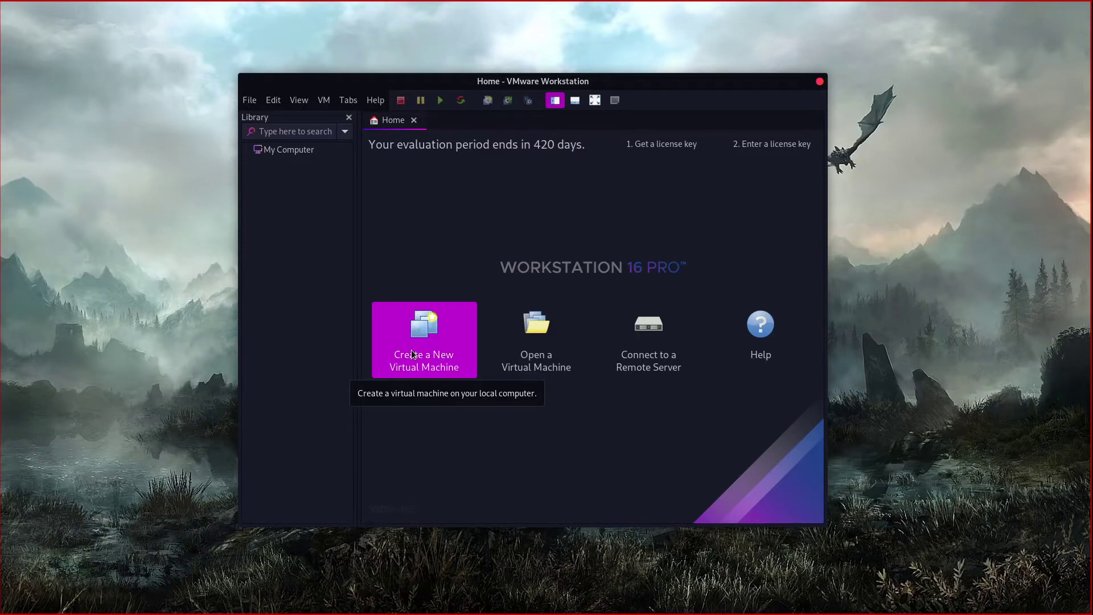
click(428, 347)
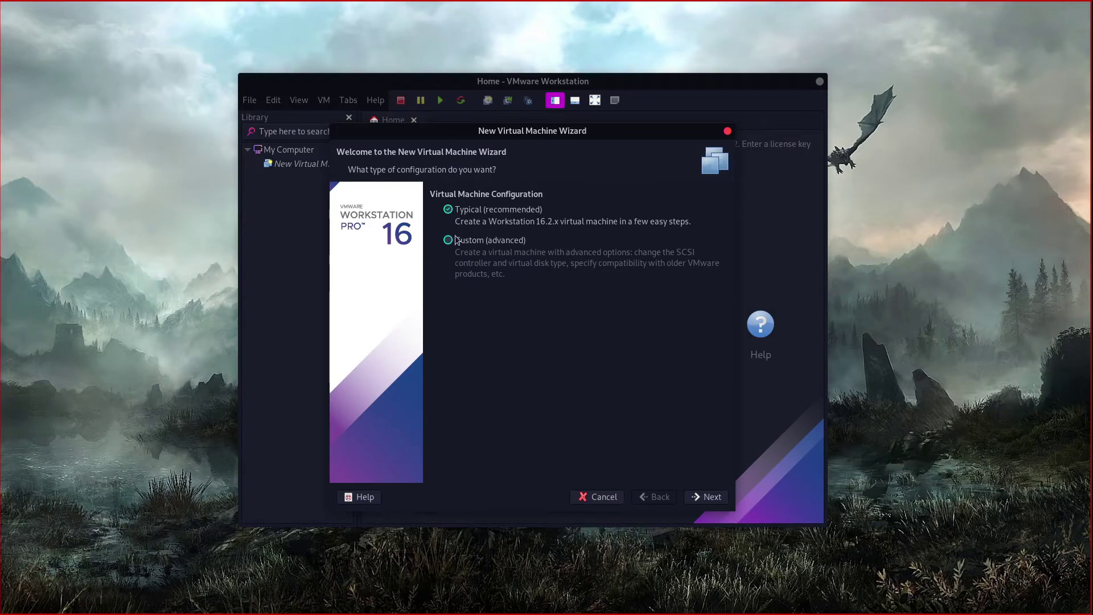
Step: Pick Custom (advanced) setup, keep Workstation 16.2.x compatibility, and choose installing from an ISO image
click(450, 241)
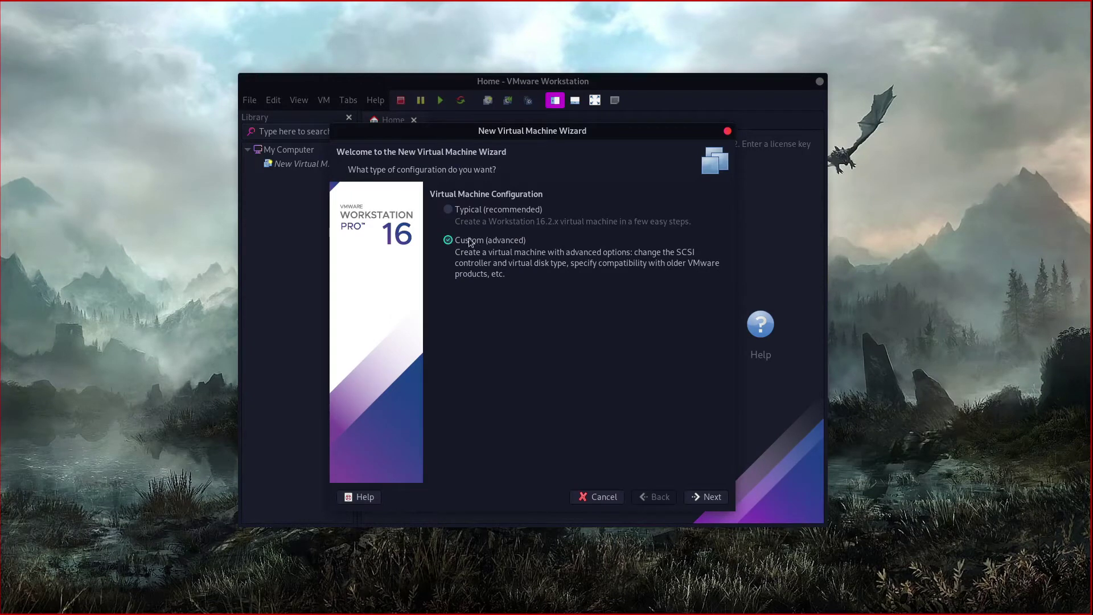
click(711, 499)
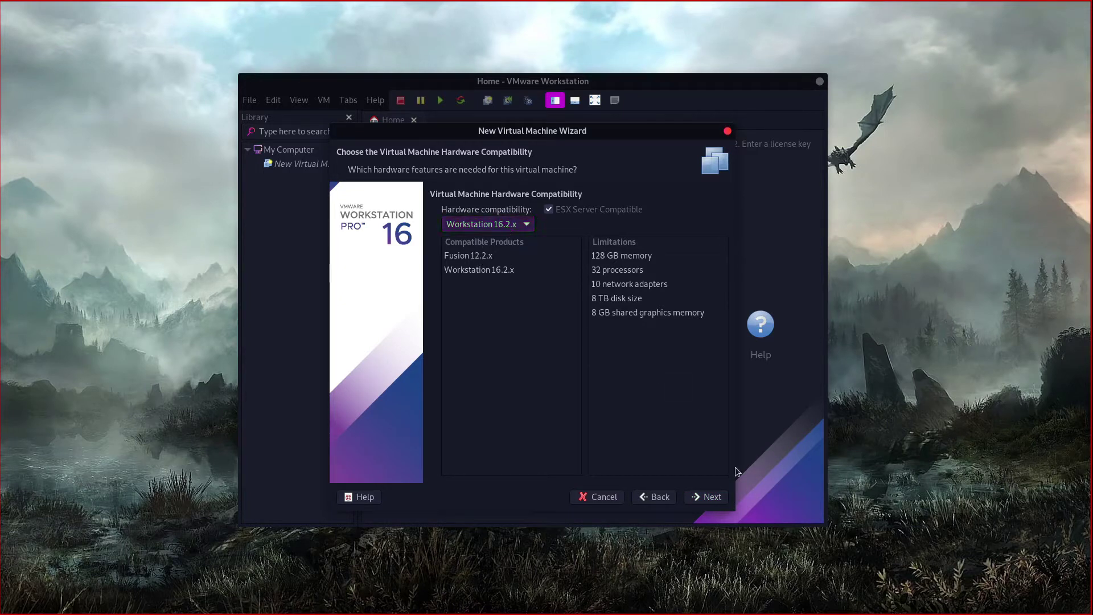
click(711, 497)
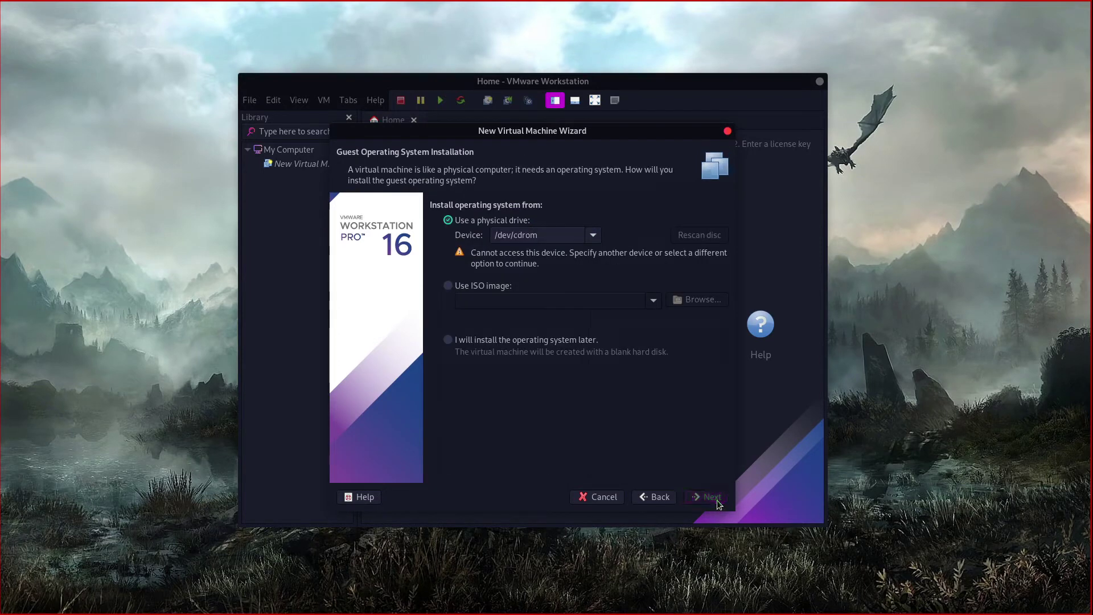
click(448, 285)
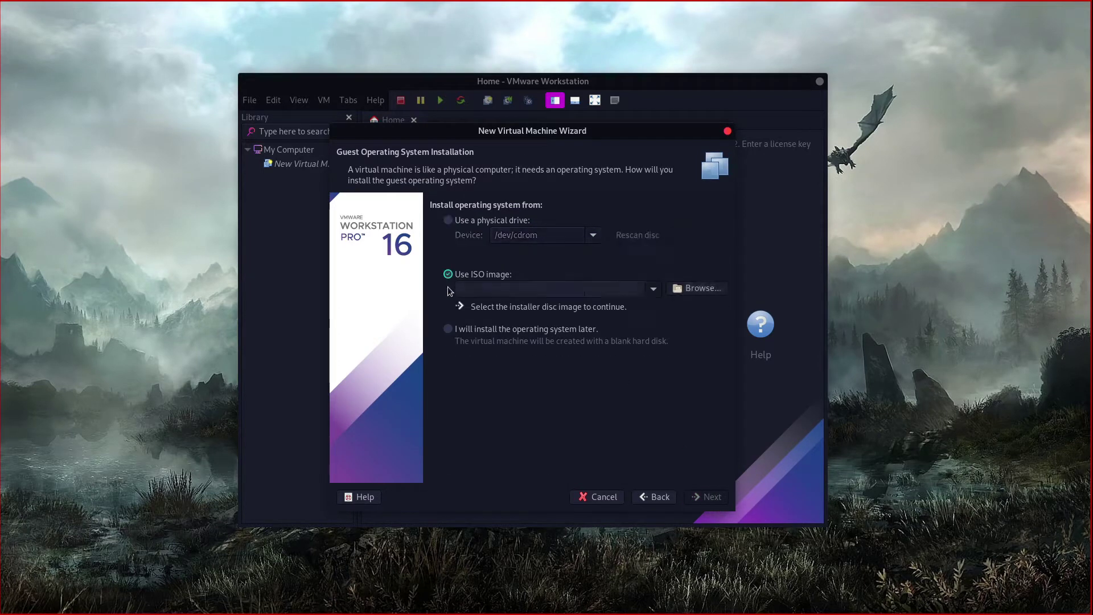
Step: Load debian-11.2.0-amd64-netinst.iso from Recent so Debian 11.x 64-bit is detected
click(709, 288)
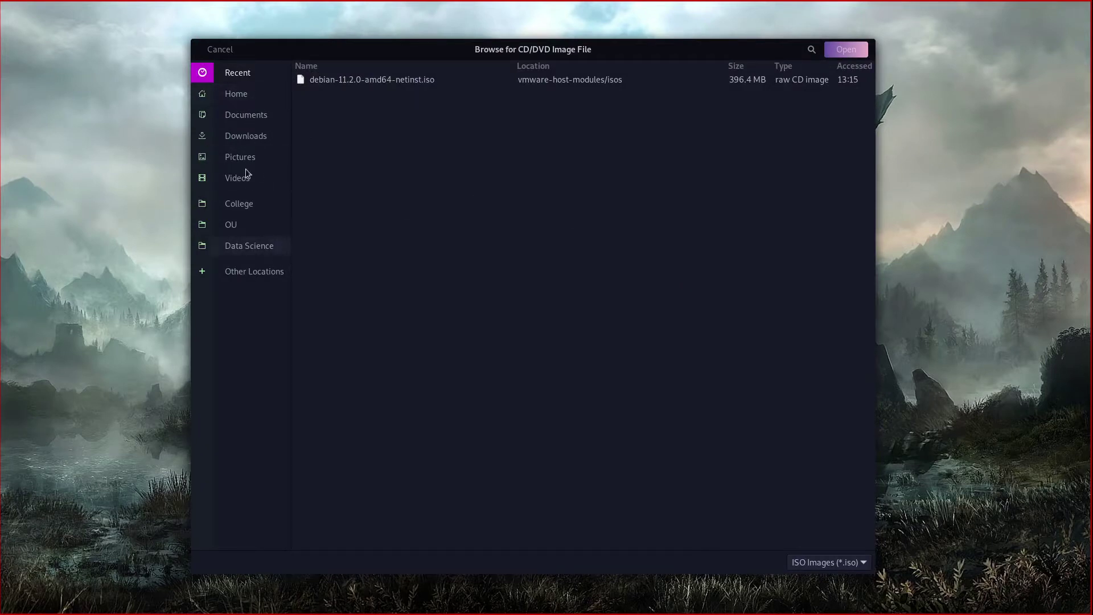
click(367, 85)
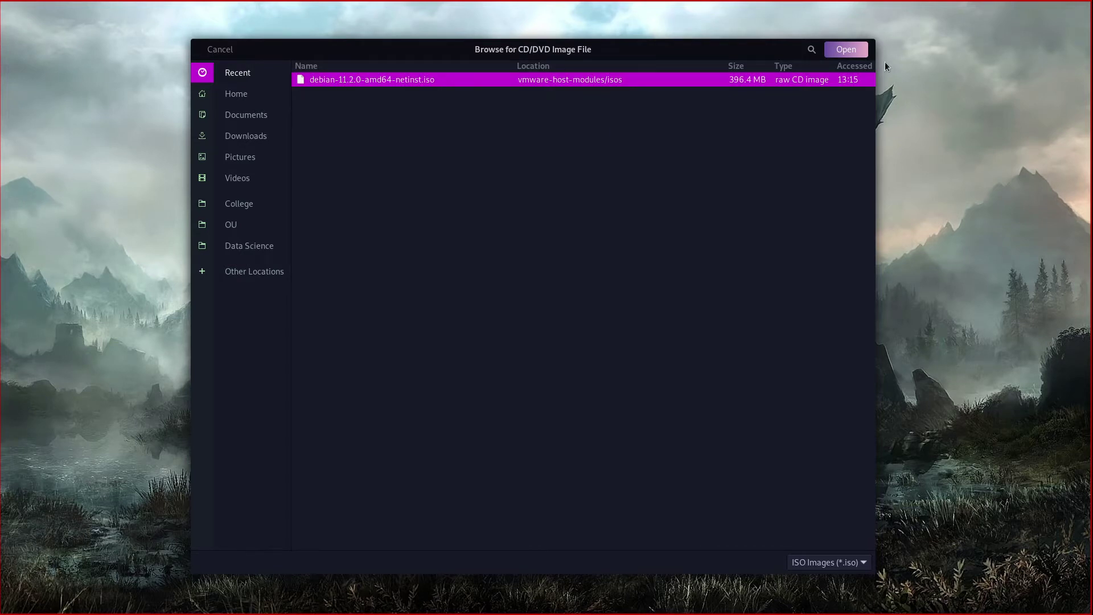
click(842, 50)
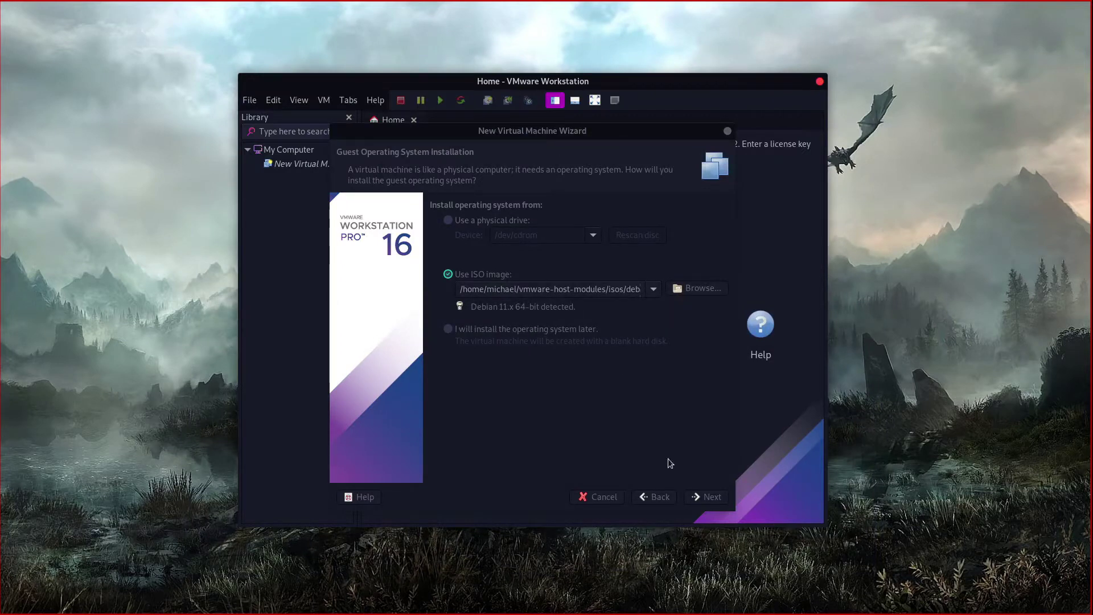
Step: Keep Linux Debian 11.x 64-bit as the guest and rename the VM to 'Debian 11 - WCS'
click(703, 498)
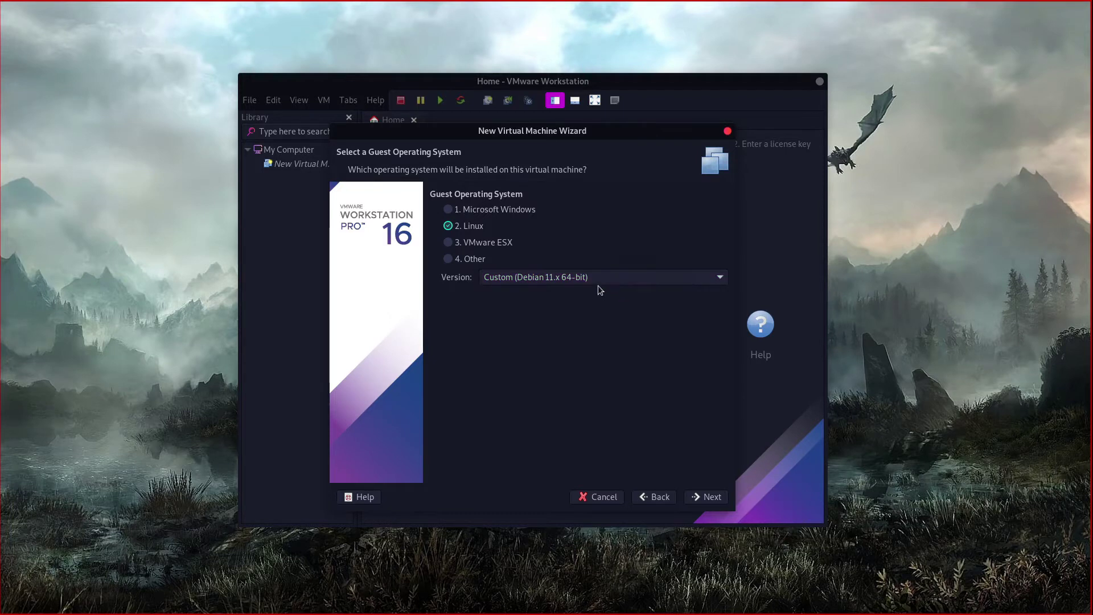
click(703, 499)
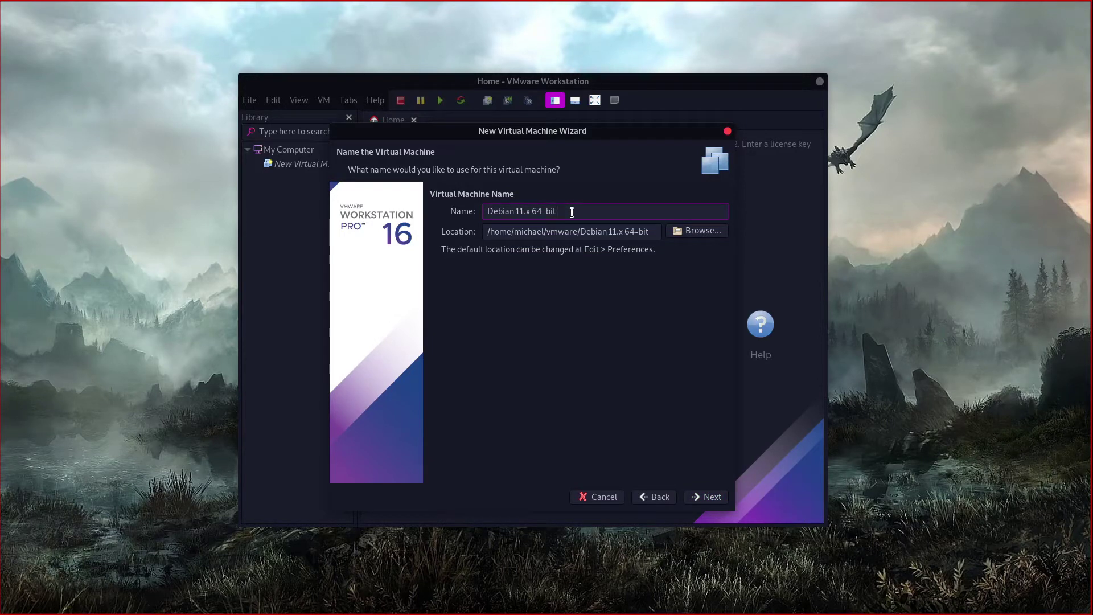
text(WCS)
click(561, 211)
key(BackSpace)
key(BackSpace)
key(BackSpace)
key(BackSpace)
key(BackSpace)
key(BackSpace)
key(BackSpace)
key(BackSpace)
key(BackSpace)
key(BackSpace)
text(-)
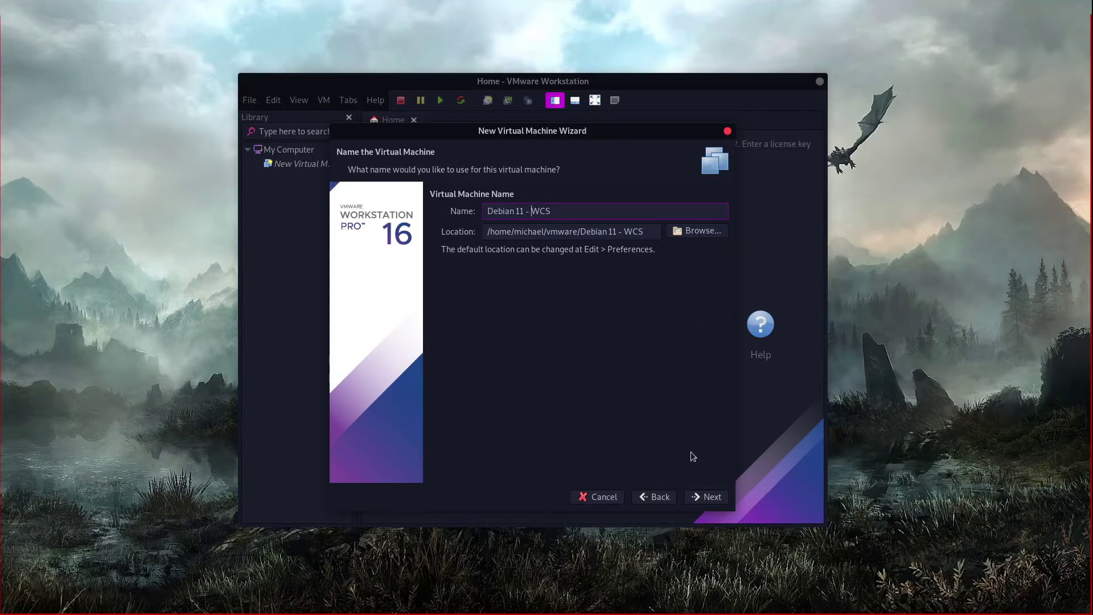
Step: Set 2 processors with 2 cores per processor, 4 cores in total
click(704, 497)
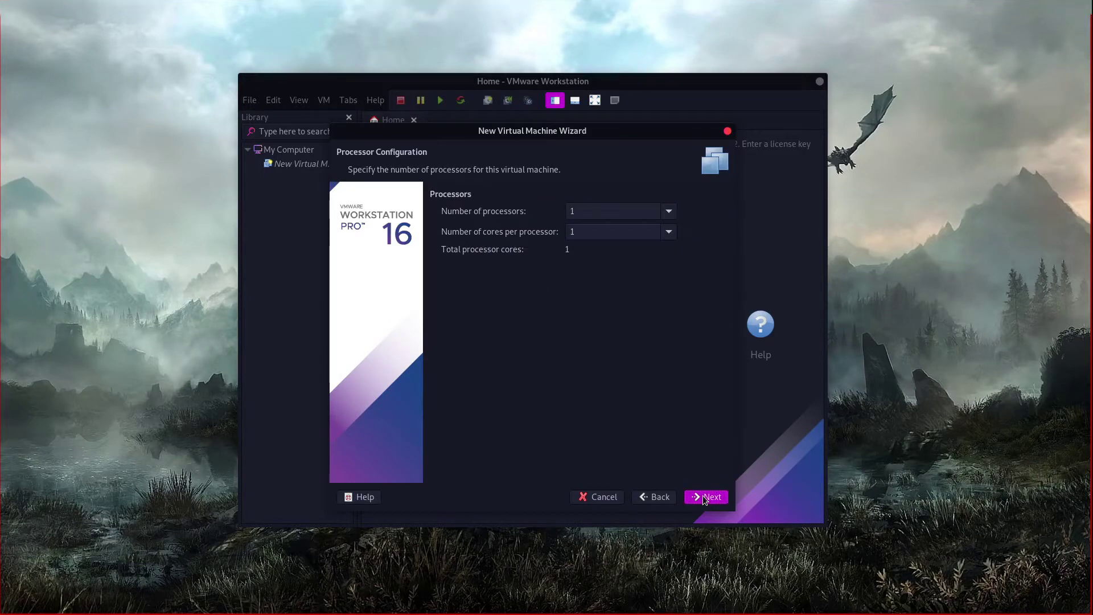
click(668, 210)
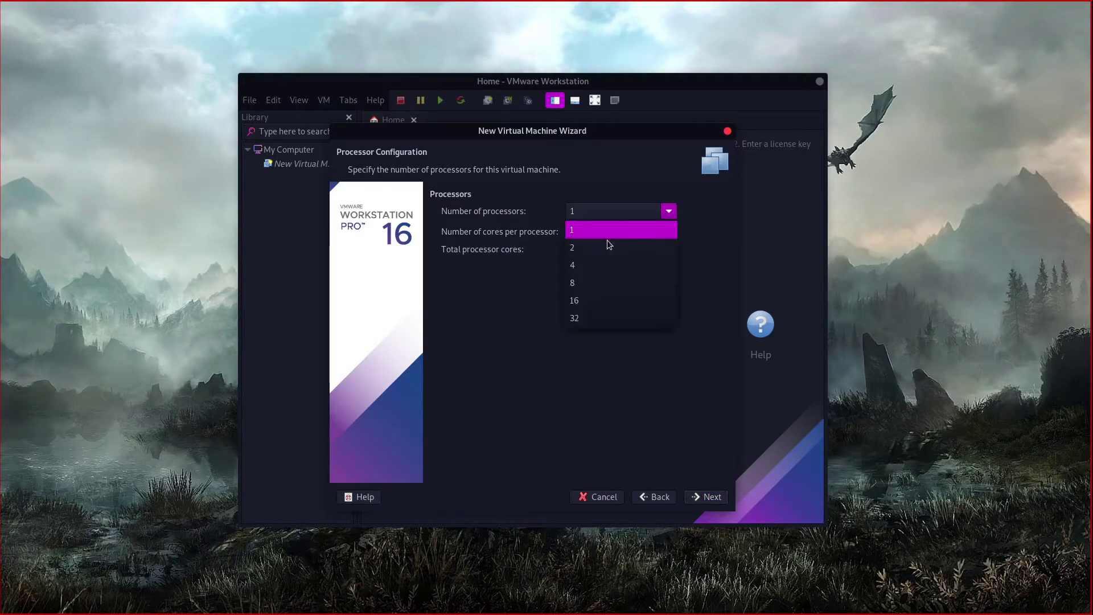
click(611, 244)
click(666, 231)
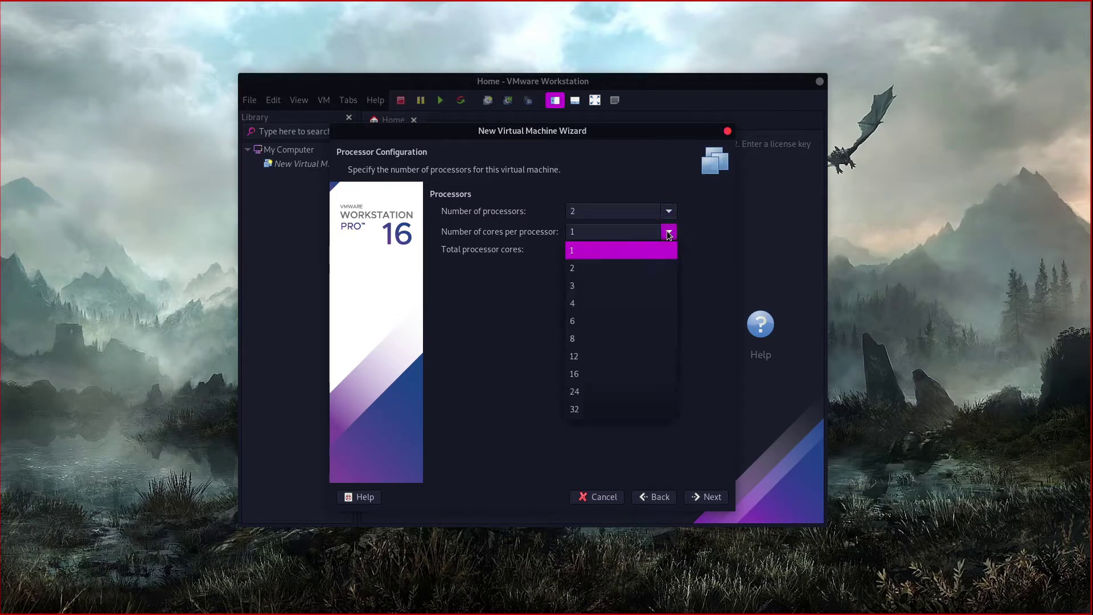
click(607, 267)
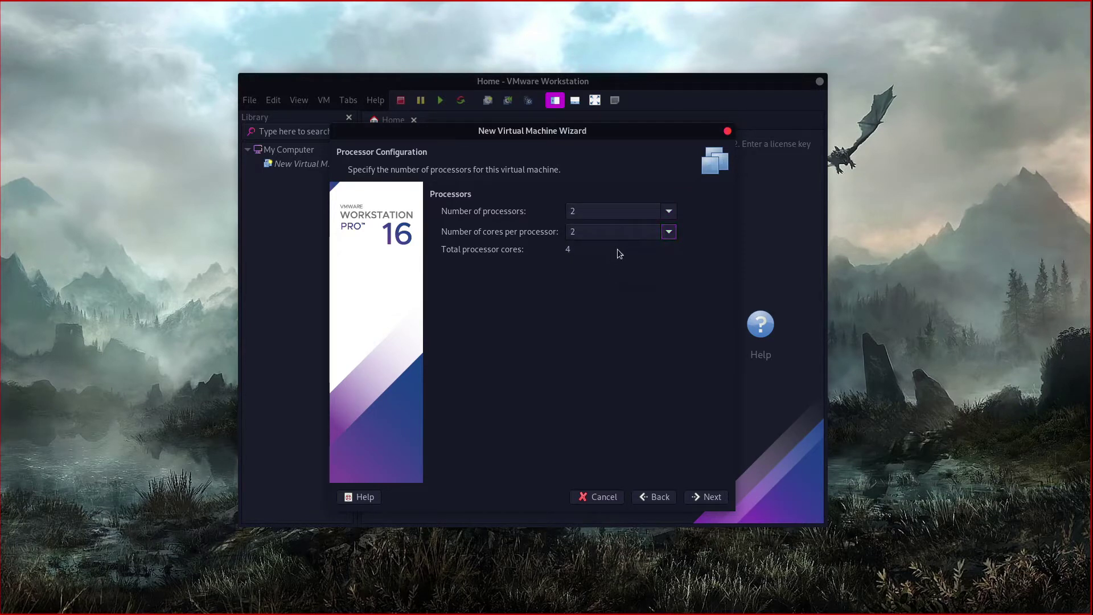
Step: Raise the VM's memory from 2048 MB to 4096 MB
click(707, 496)
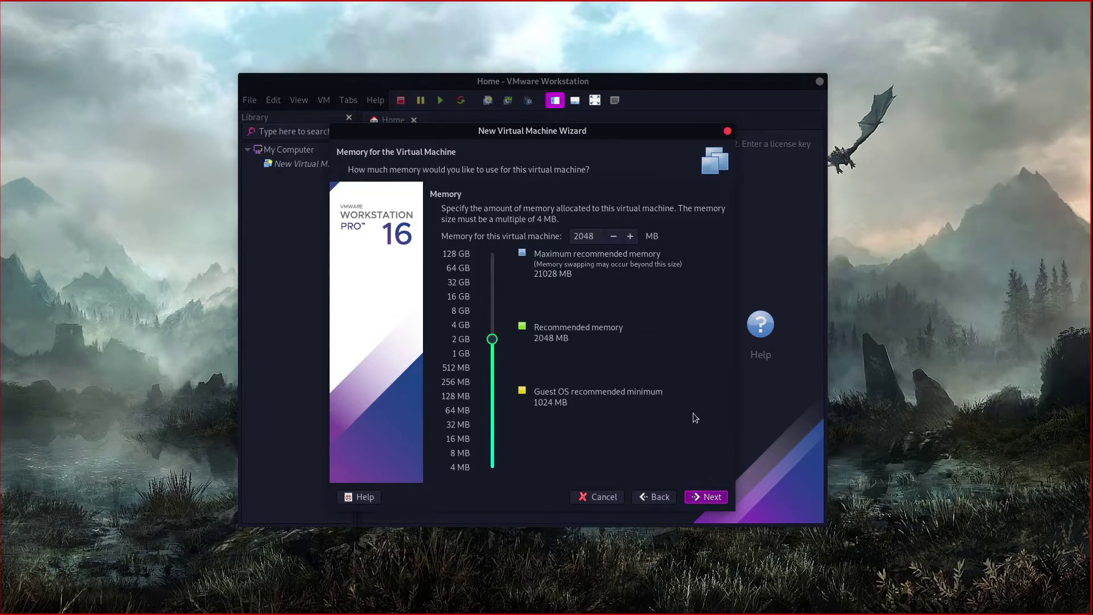
double_click(595, 233)
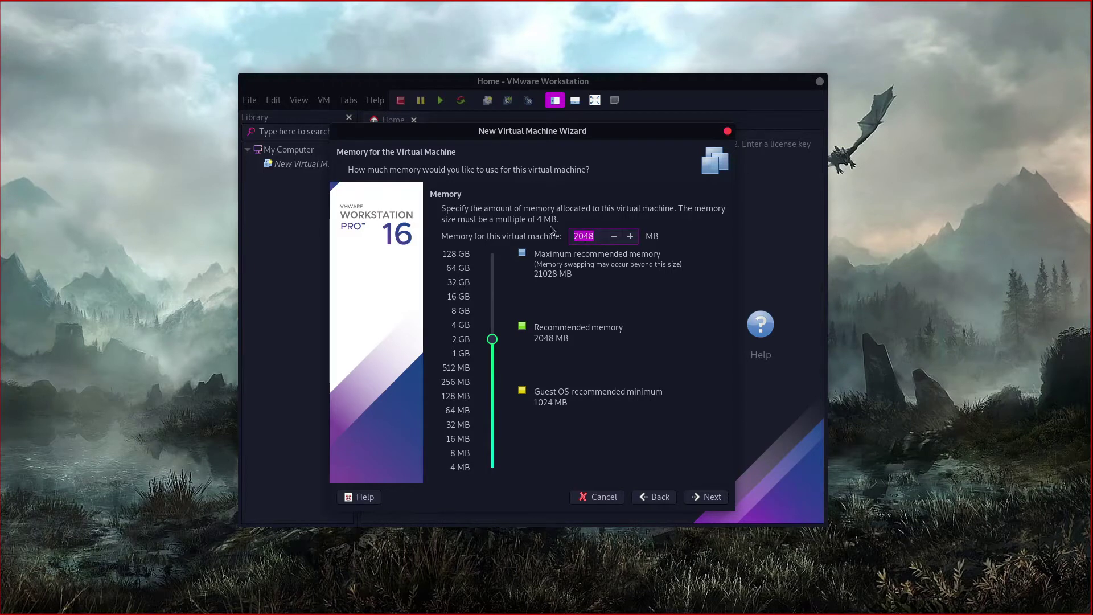
text(4096)
click(699, 500)
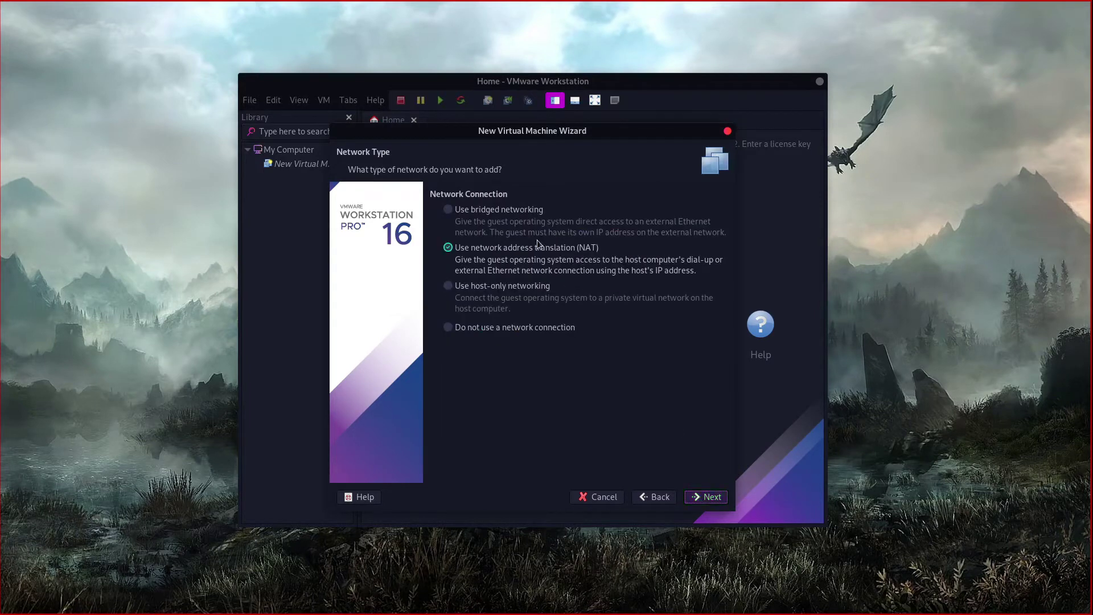
Step: Keep NAT, LSI Logic and a new 20 GB disk stored as a single file
click(716, 496)
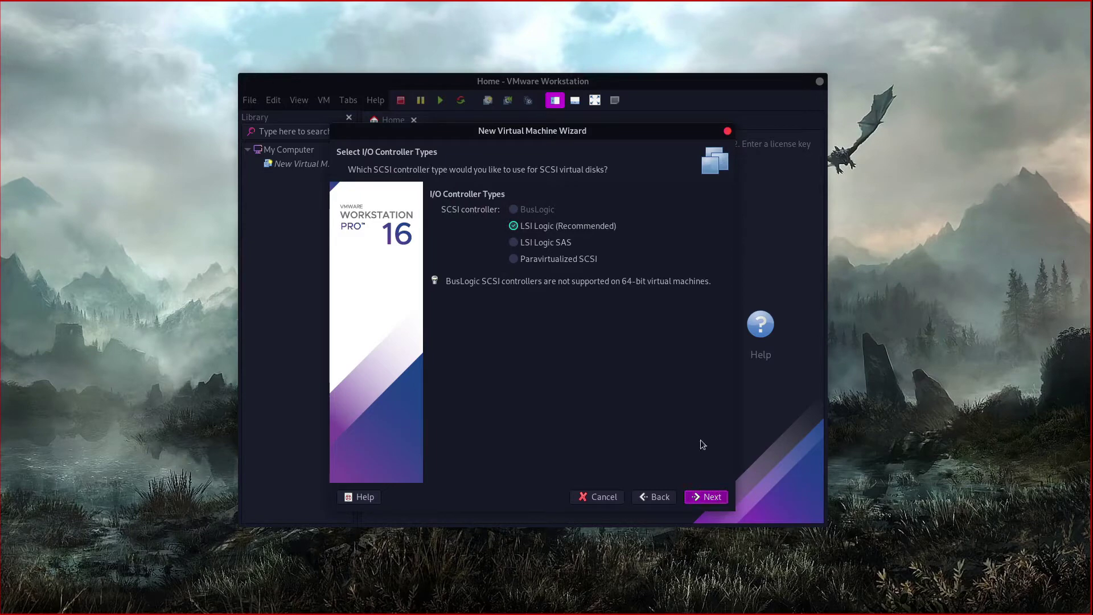
click(704, 498)
click(706, 499)
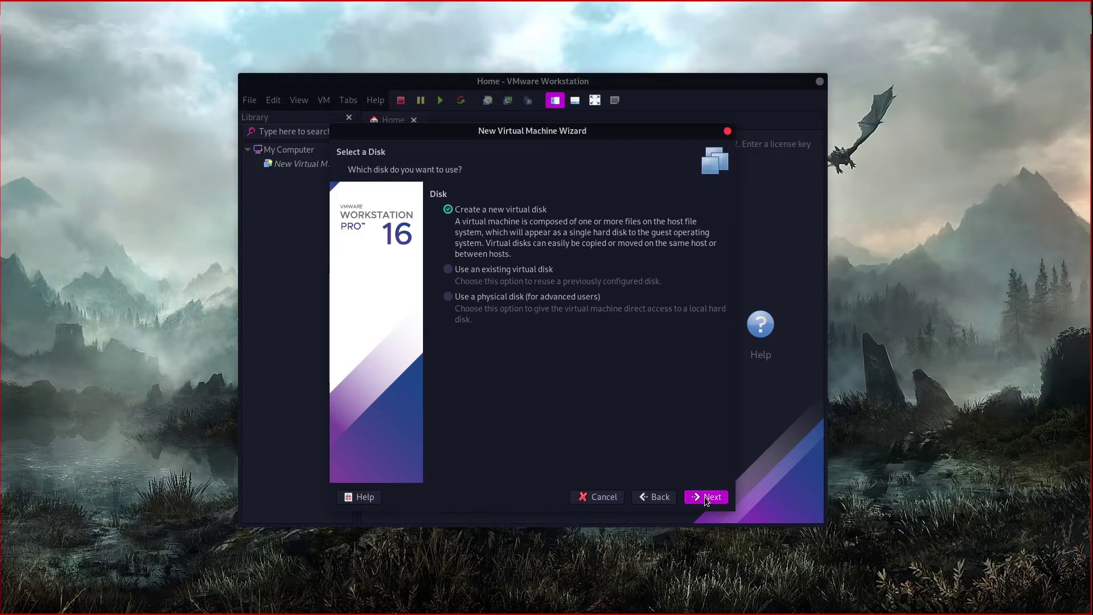
click(706, 498)
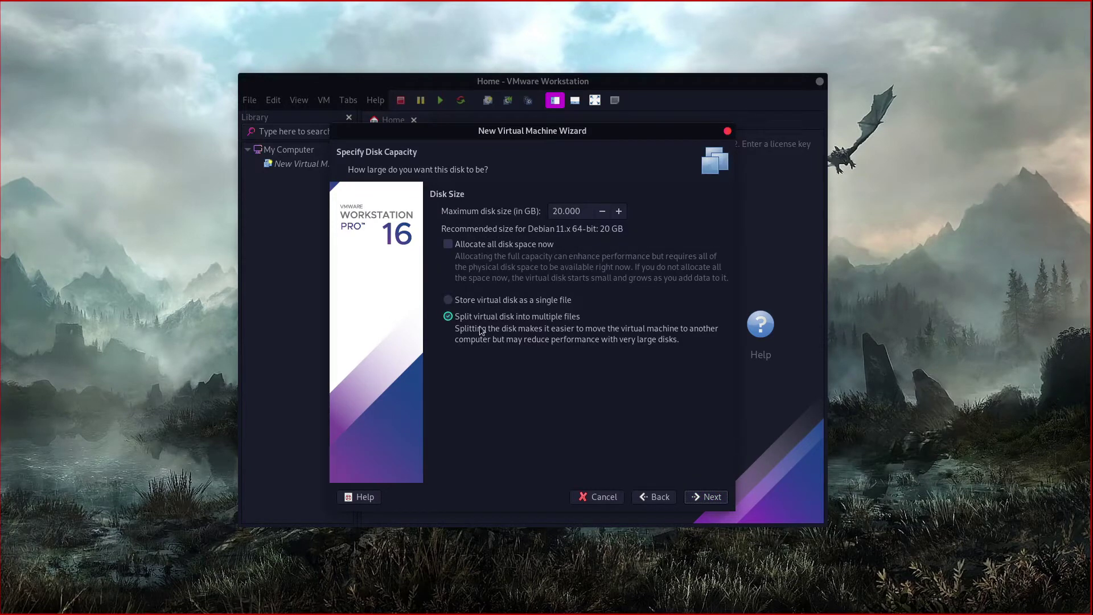
click(449, 303)
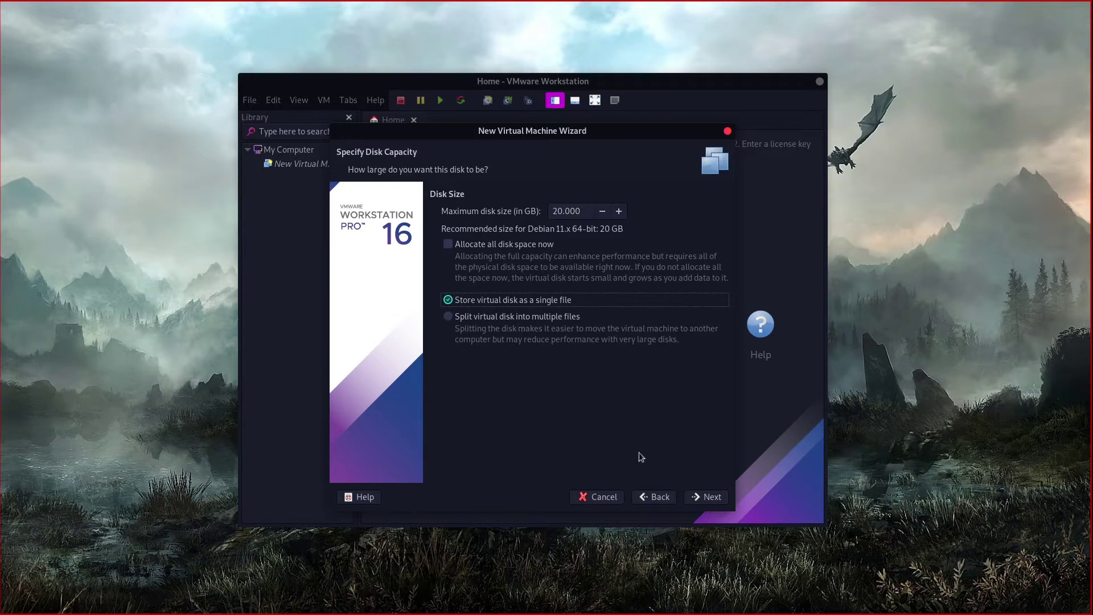
click(711, 497)
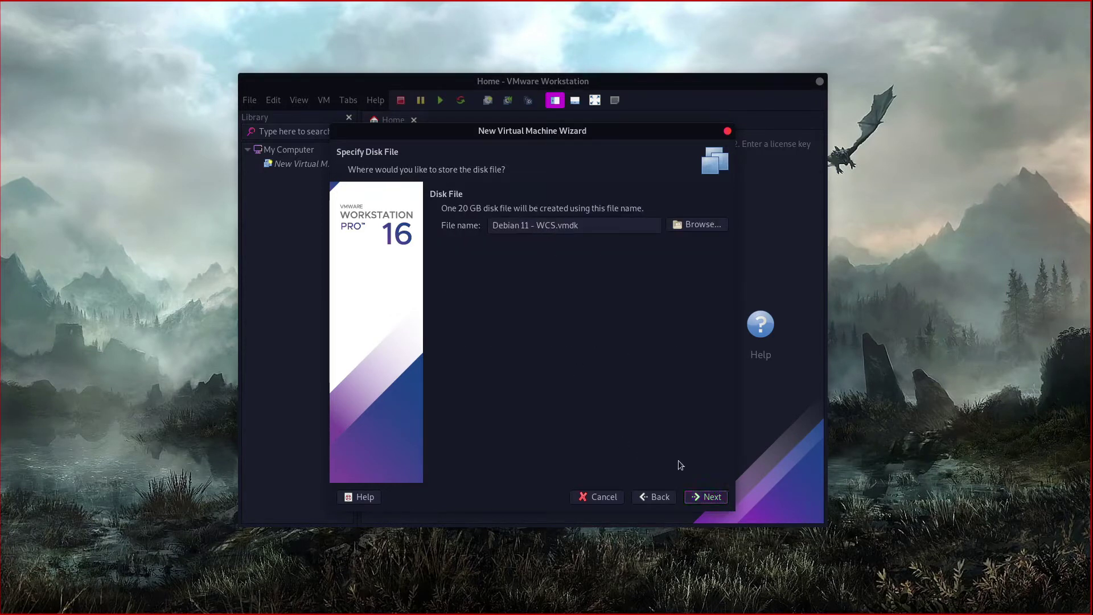
click(710, 497)
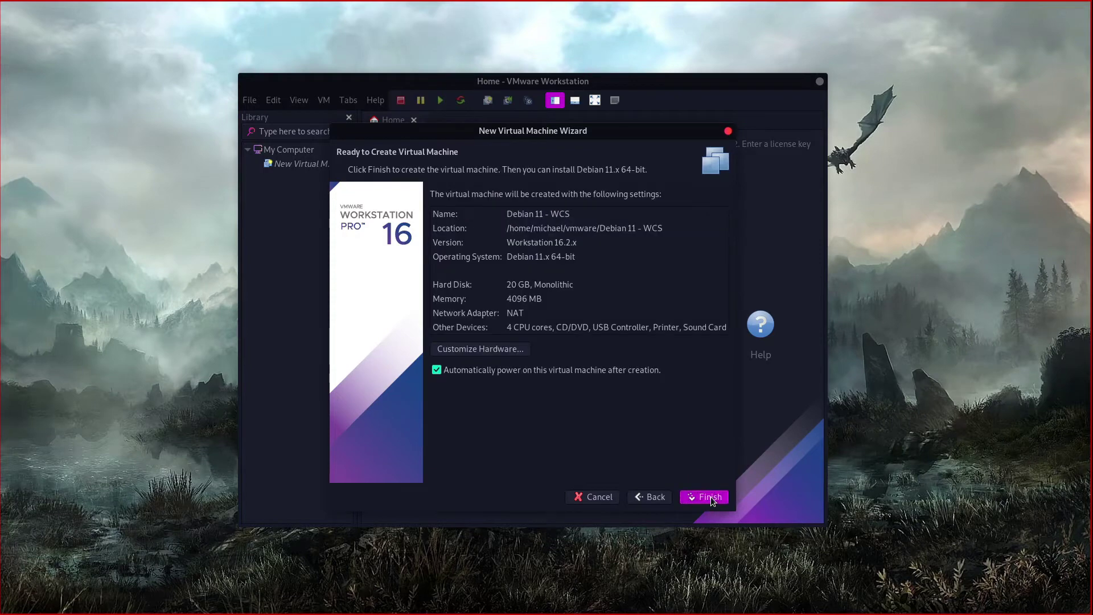
Step: Remove the Printer from the VM's hardware, check the Sound Card, and return to the summary
click(488, 349)
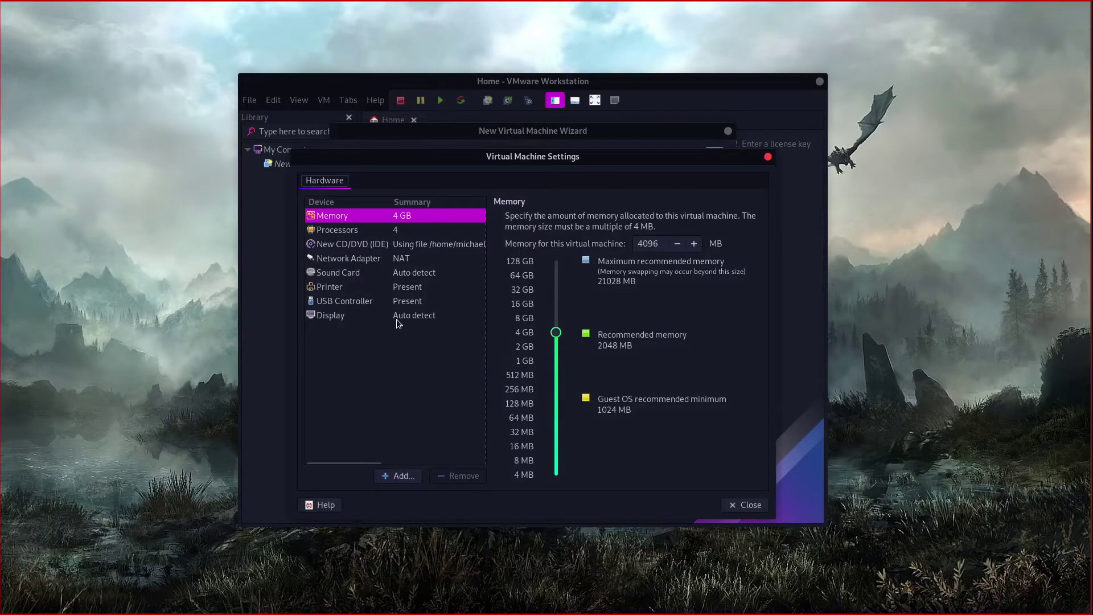
click(349, 276)
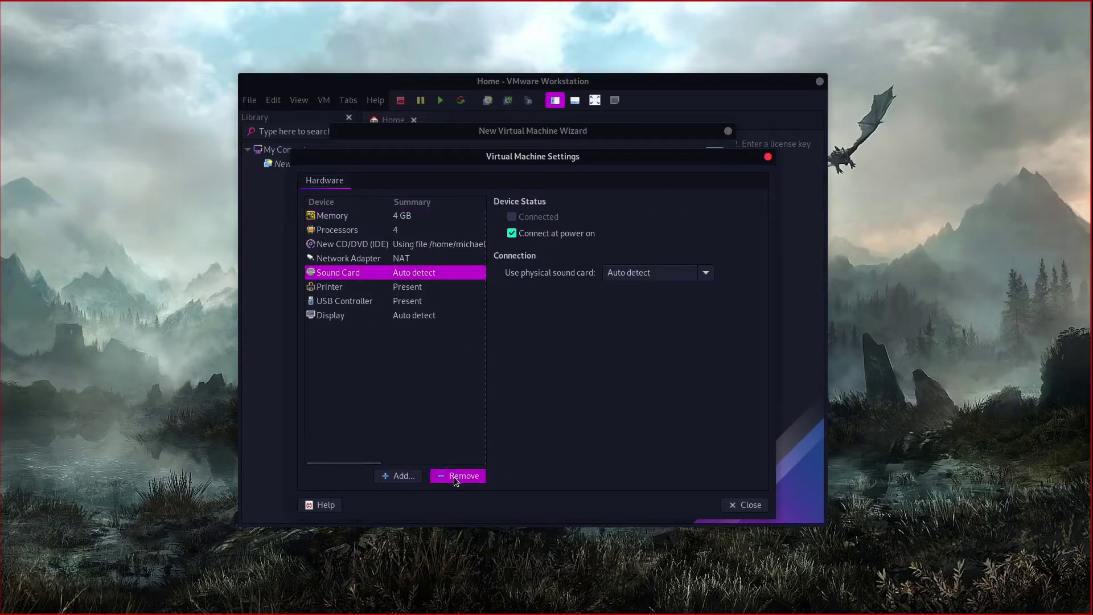
click(370, 292)
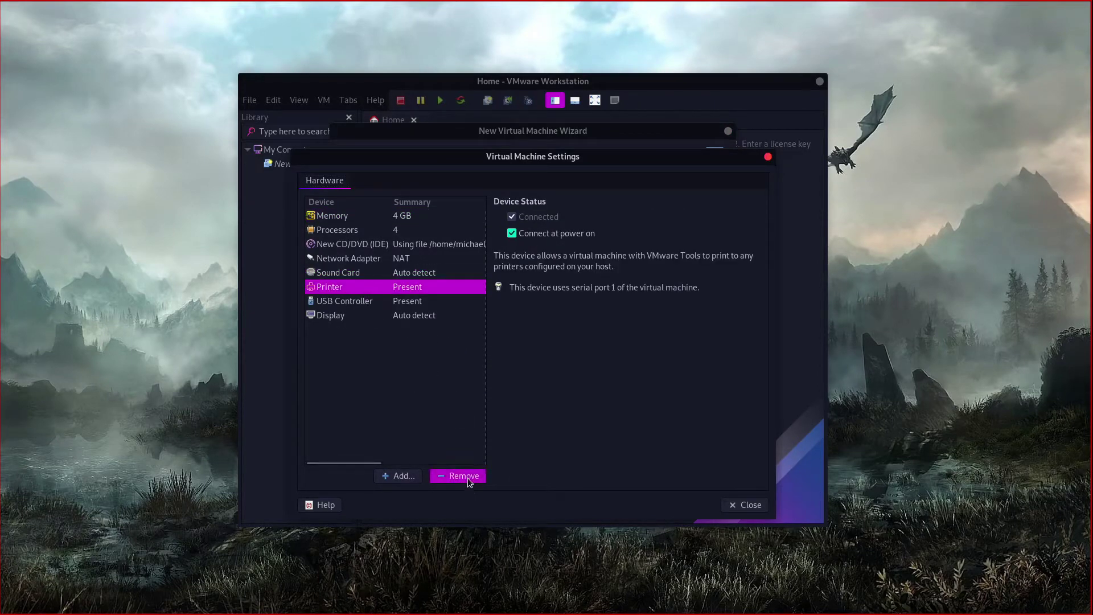
click(464, 475)
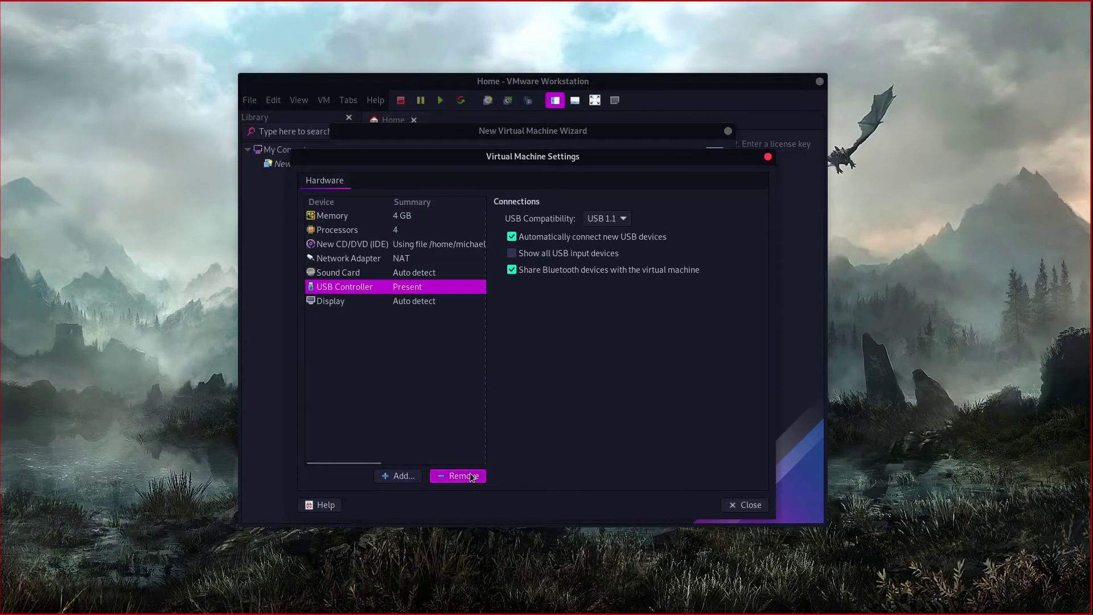
click(410, 274)
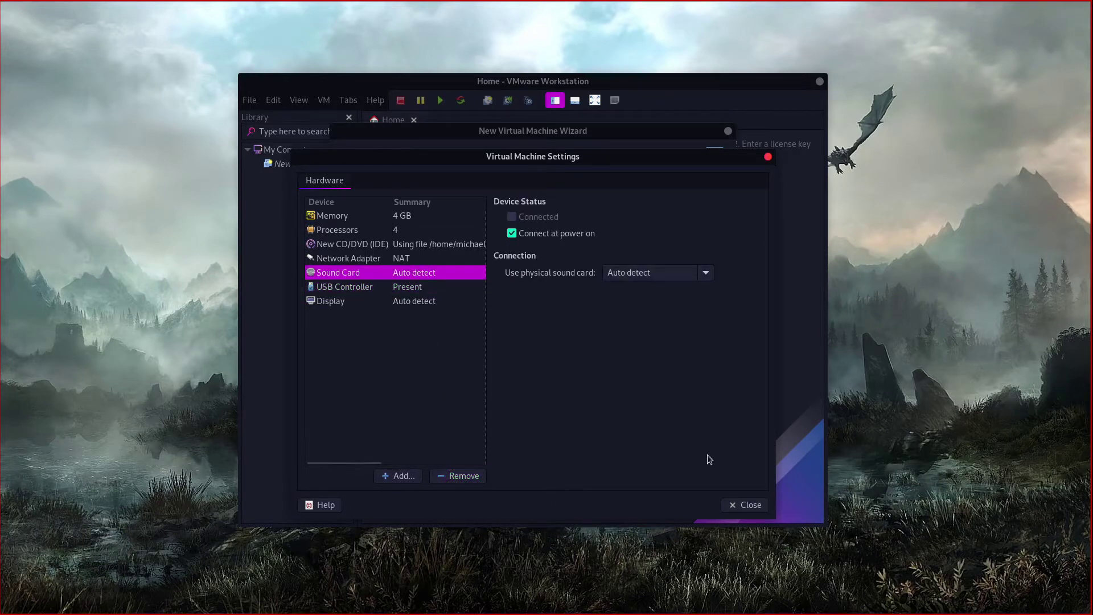
click(743, 506)
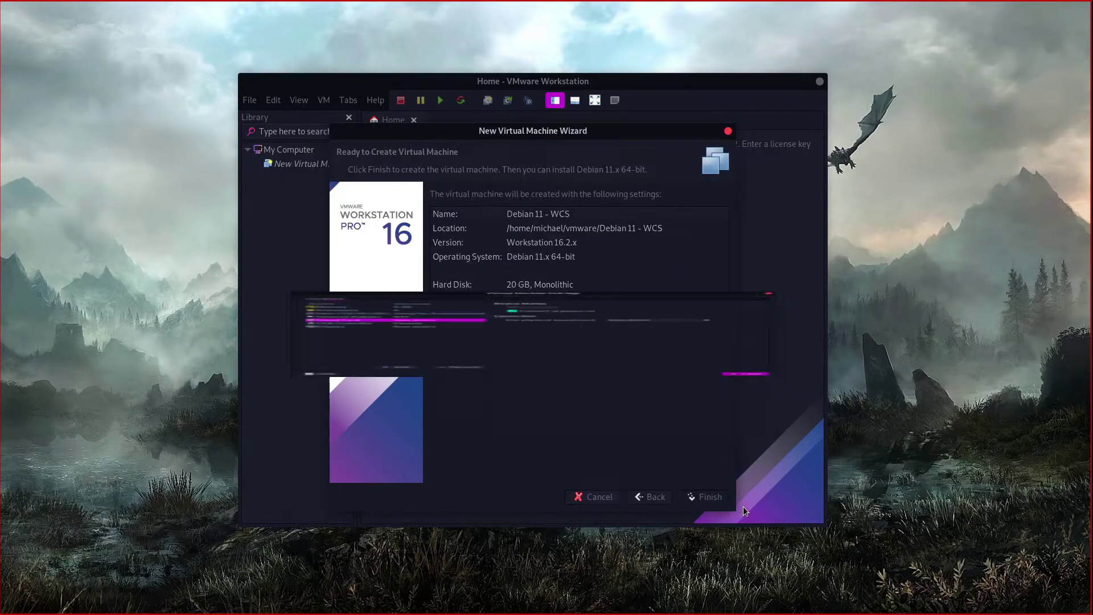
Step: Create Debian 11 - WCS, suppress the post-creation page, and power the VM on
click(704, 499)
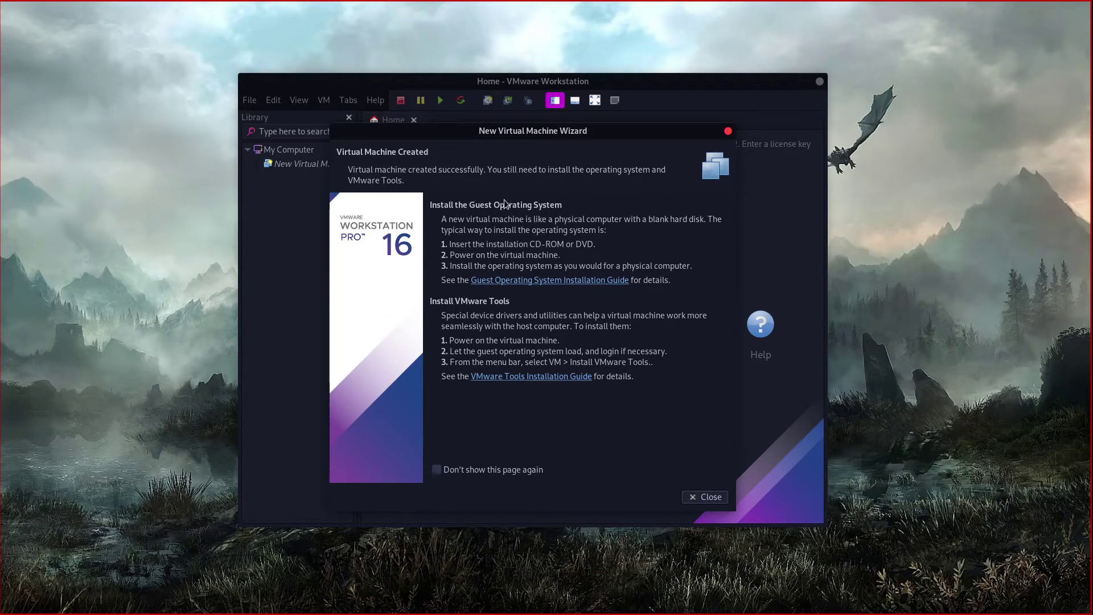
click(437, 470)
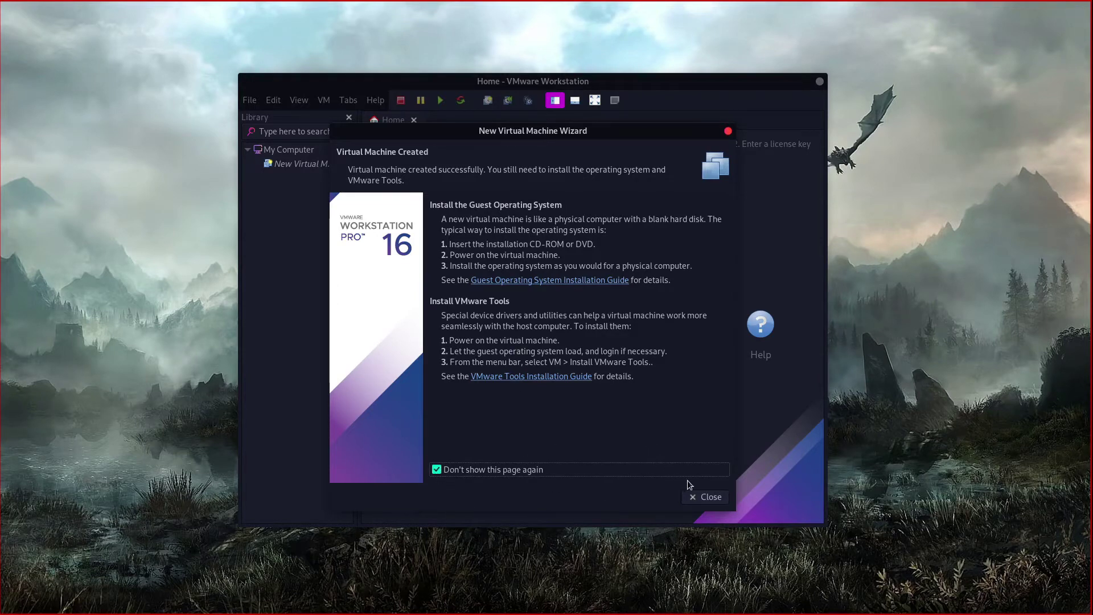
click(709, 496)
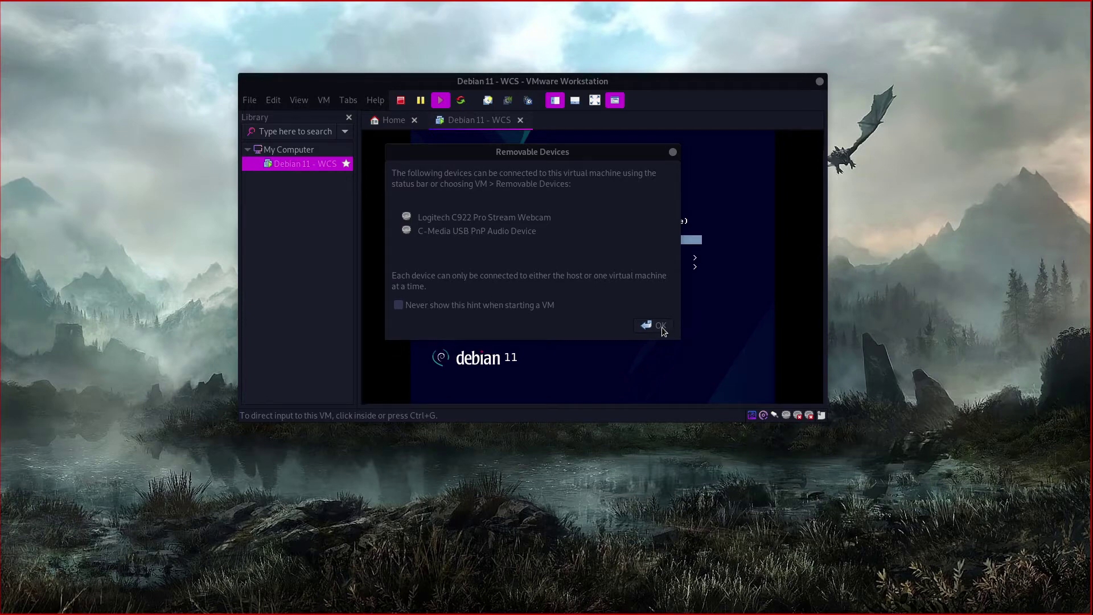
Step: Permanently dismiss the removable devices hint and maximise the VMware window
click(538, 308)
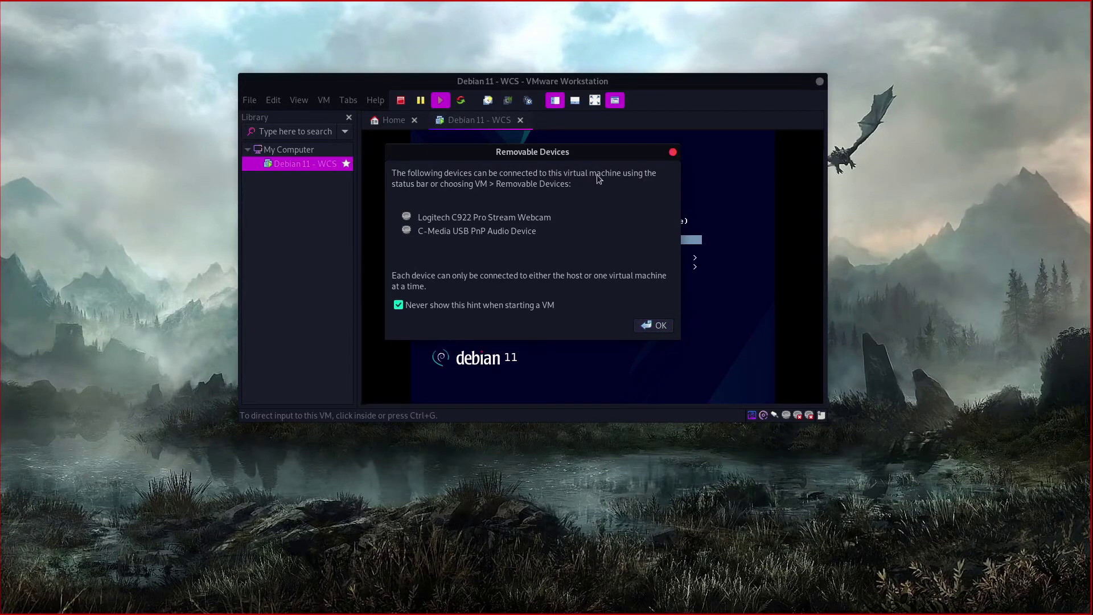
click(659, 326)
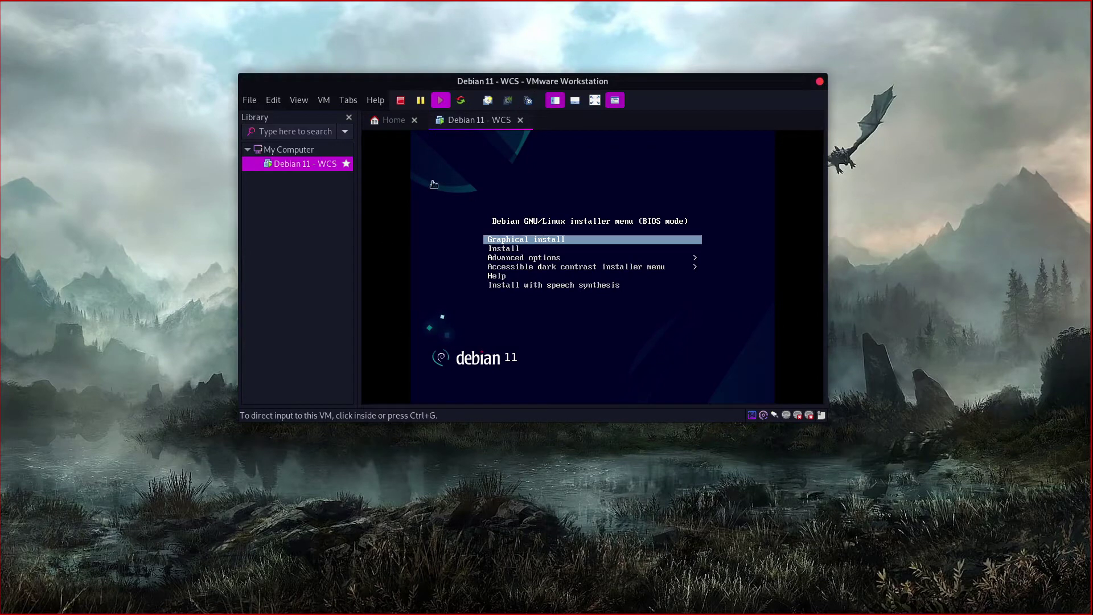
double_click(454, 86)
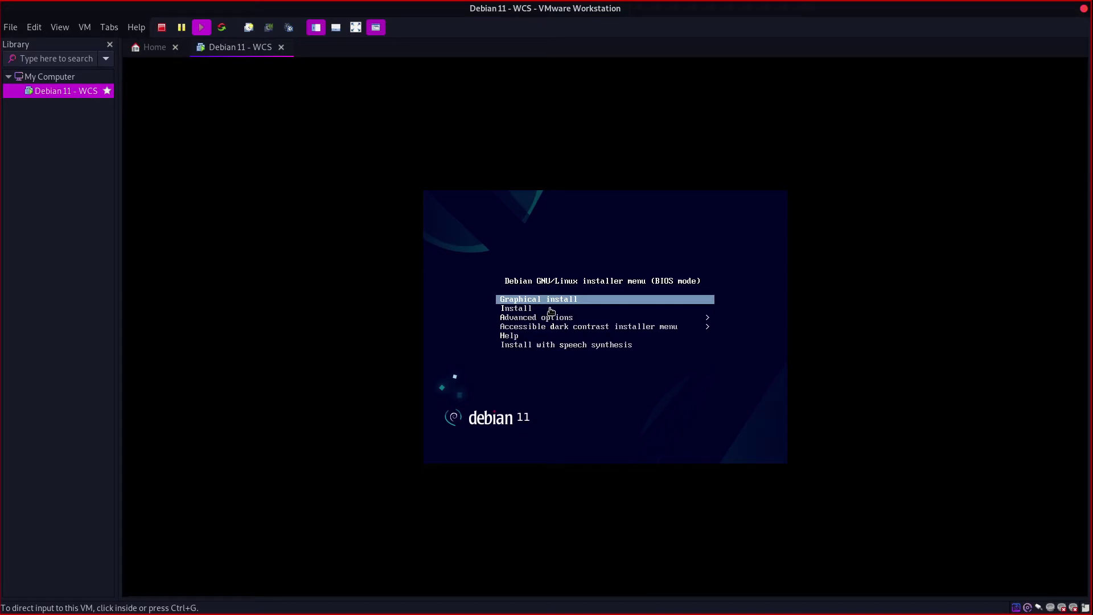
Step: Start Graphical install from the Debian boot menu inside the VM
click(547, 304)
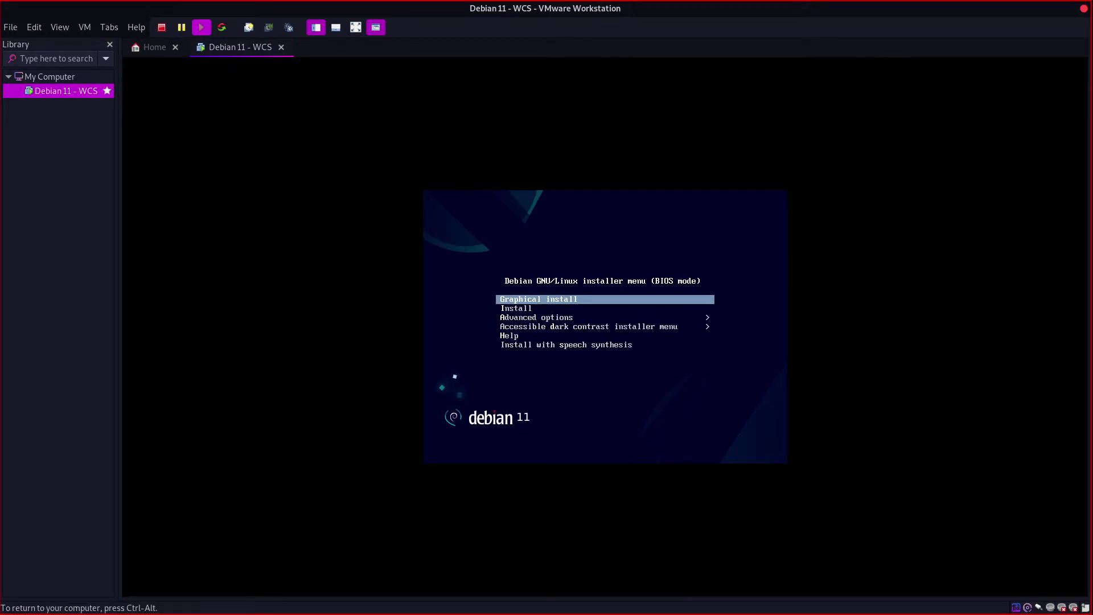
key(Down)
key(Up)
key(Return)
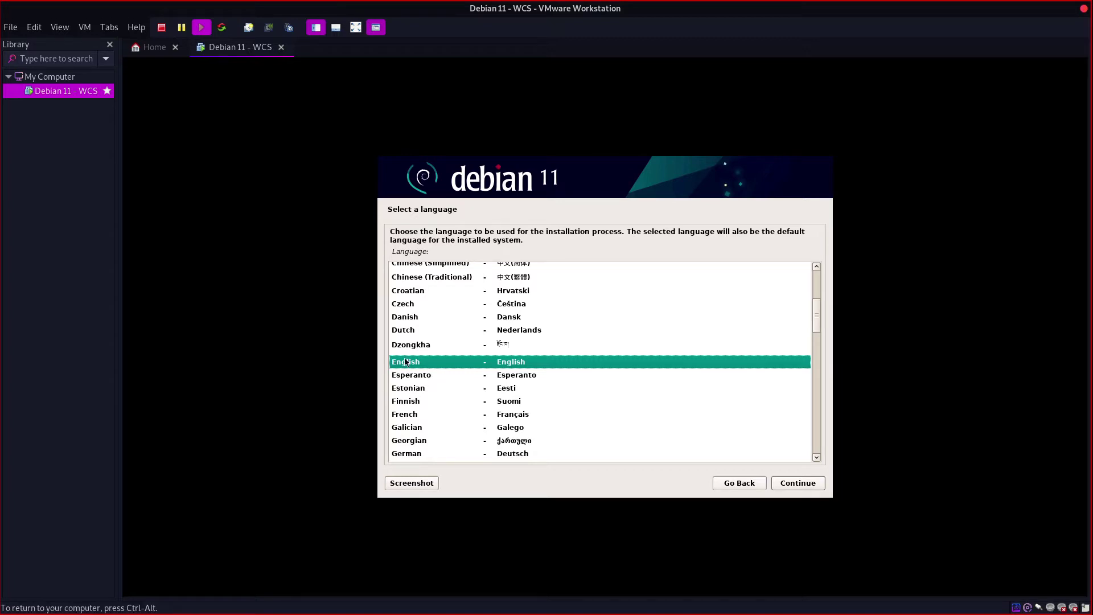
Step: Choose English, United Kingdom location and British English keyboard, then release input to the host
click(798, 483)
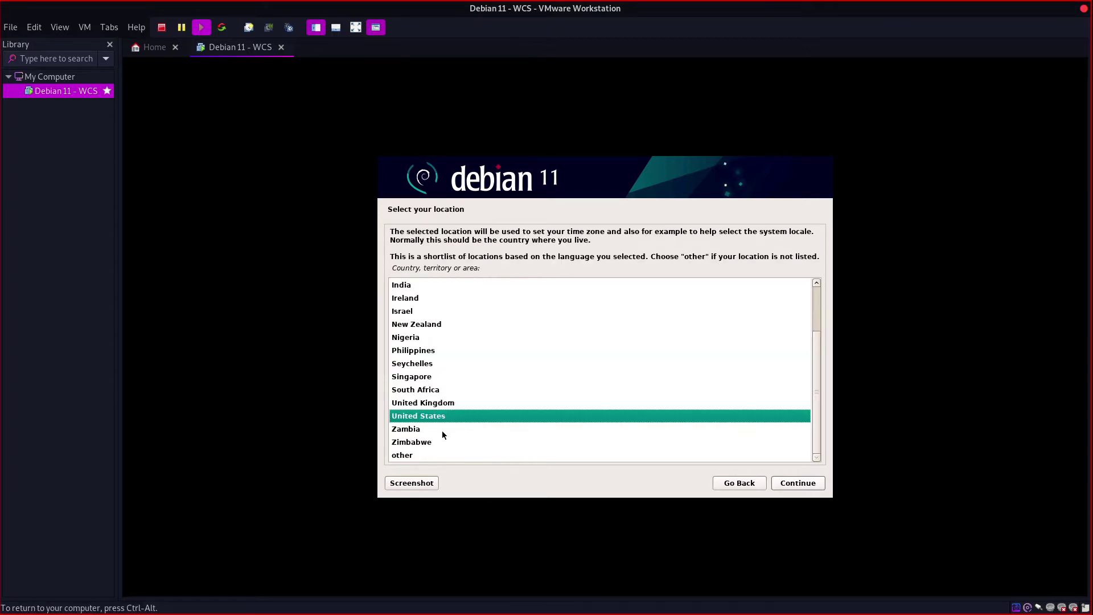
click(446, 403)
click(799, 483)
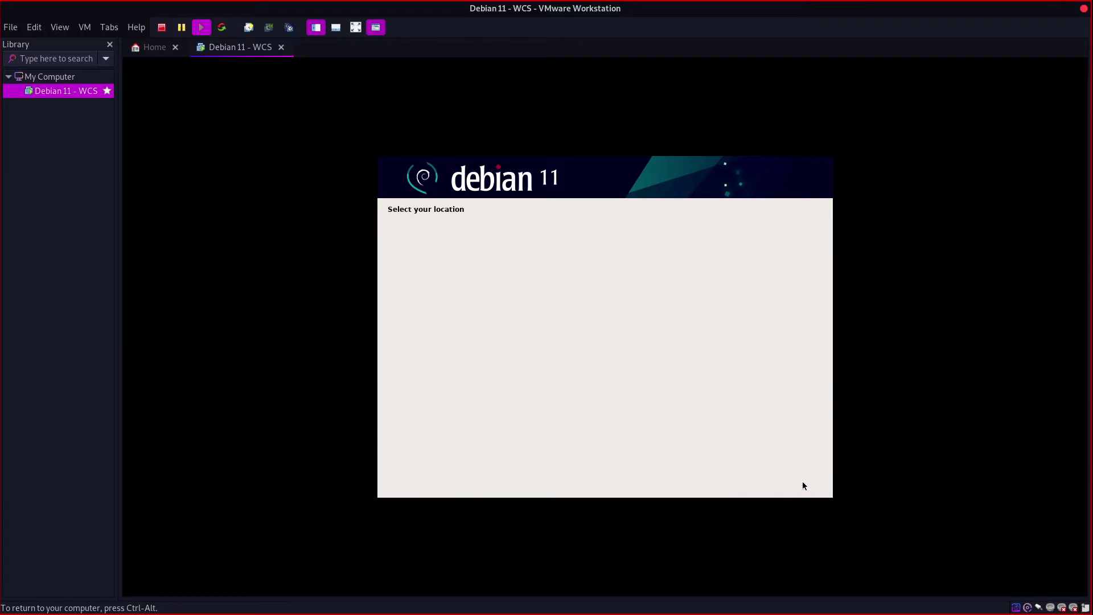
click(781, 484)
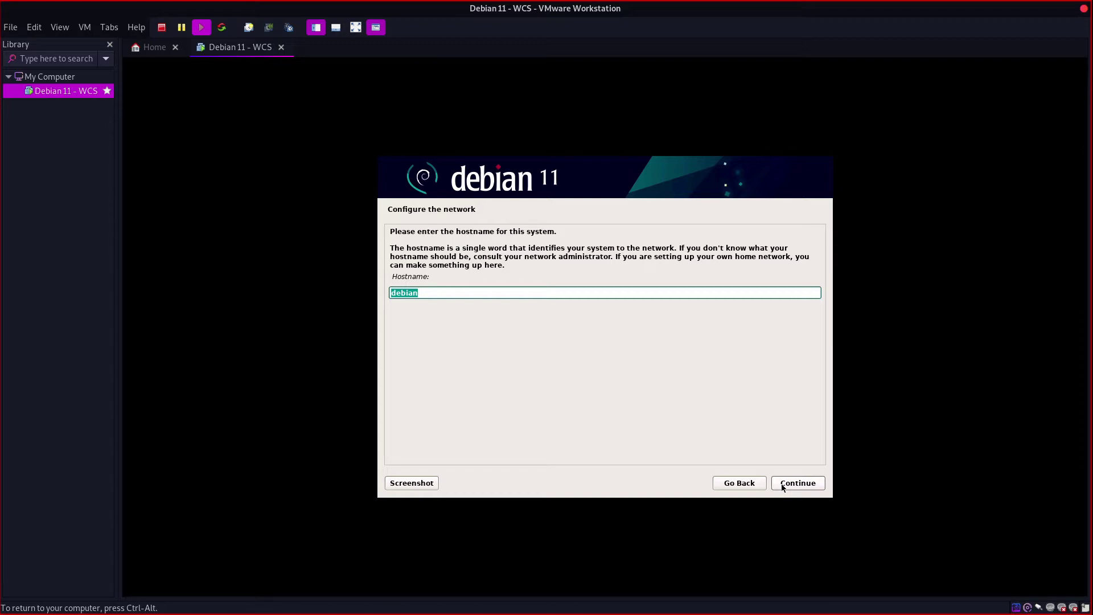
key(ctrl+alt)
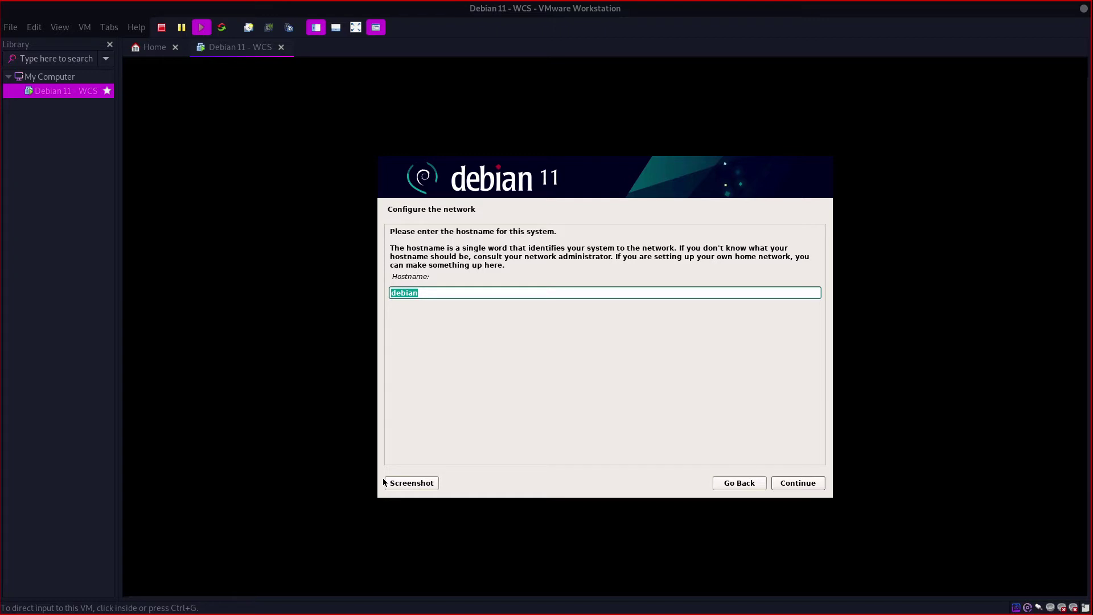
key(ctrl+alt+t)
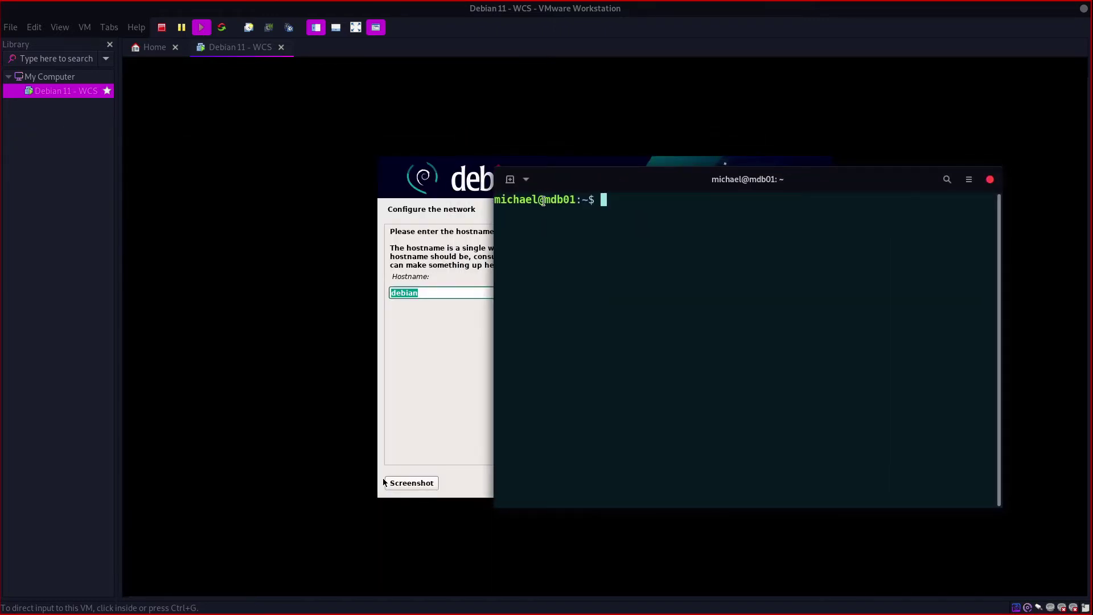
drag(542, 200, 576, 200)
click(552, 200)
right_click(638, 183)
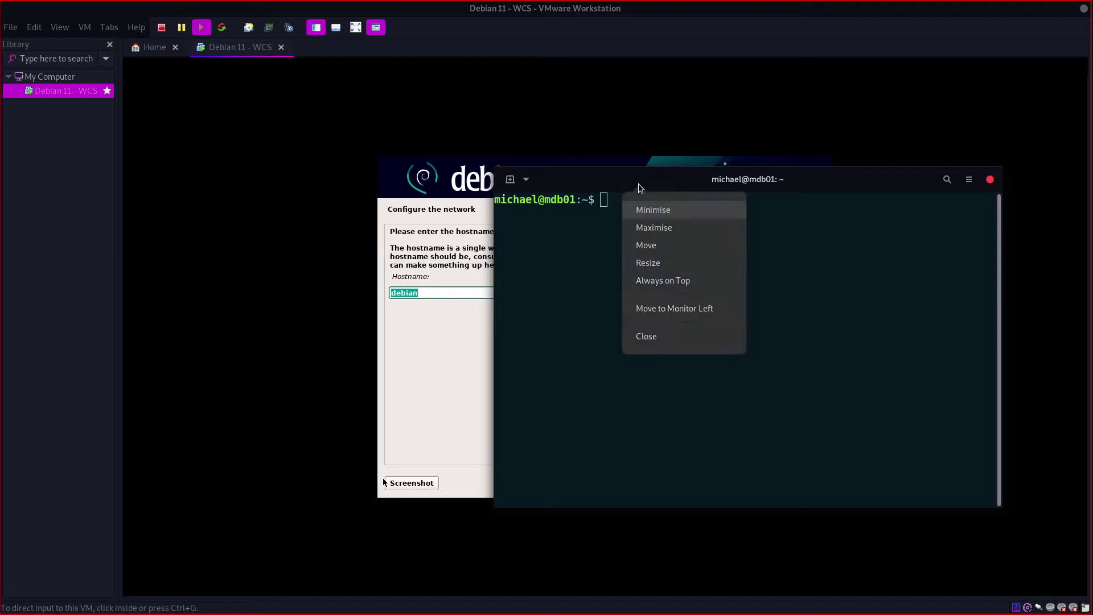
click(659, 208)
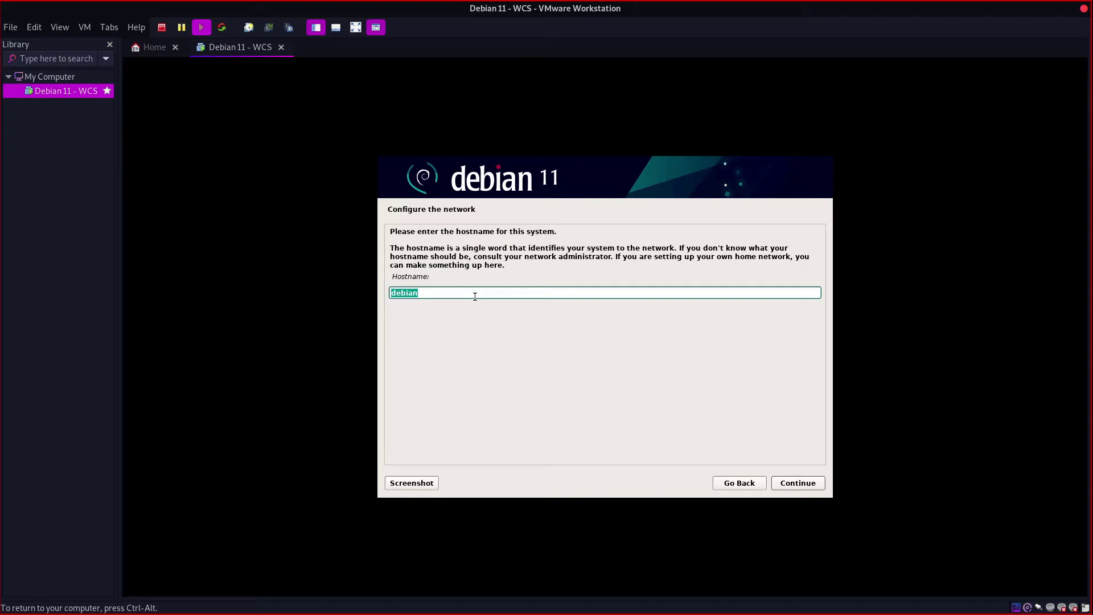
Step: Set the hostname to mwcs01 and leave the domain name blank
text(mwcs01)
click(790, 485)
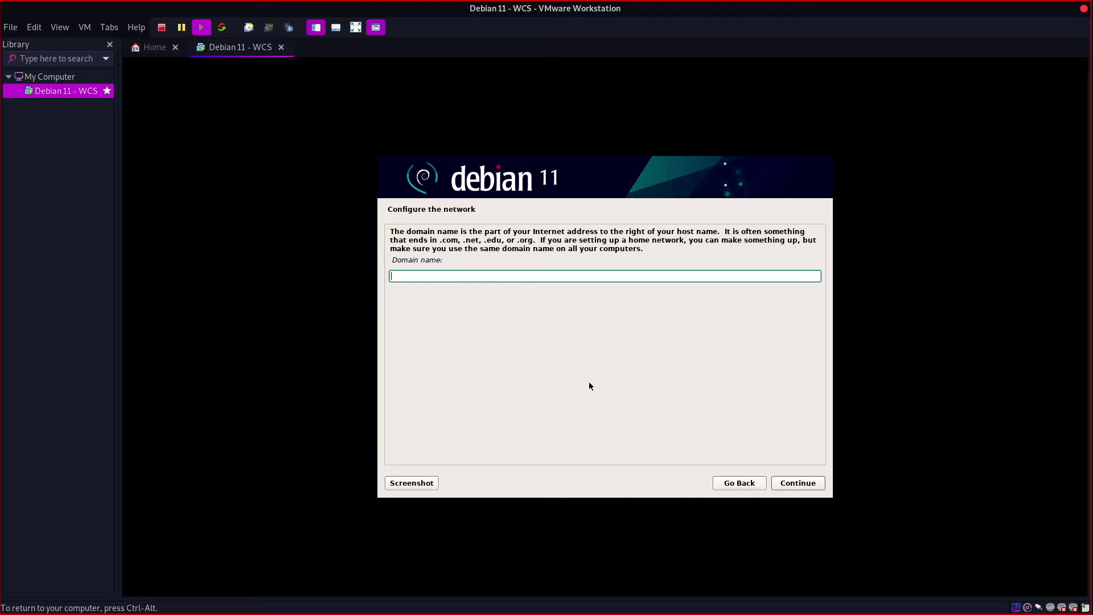
click(792, 483)
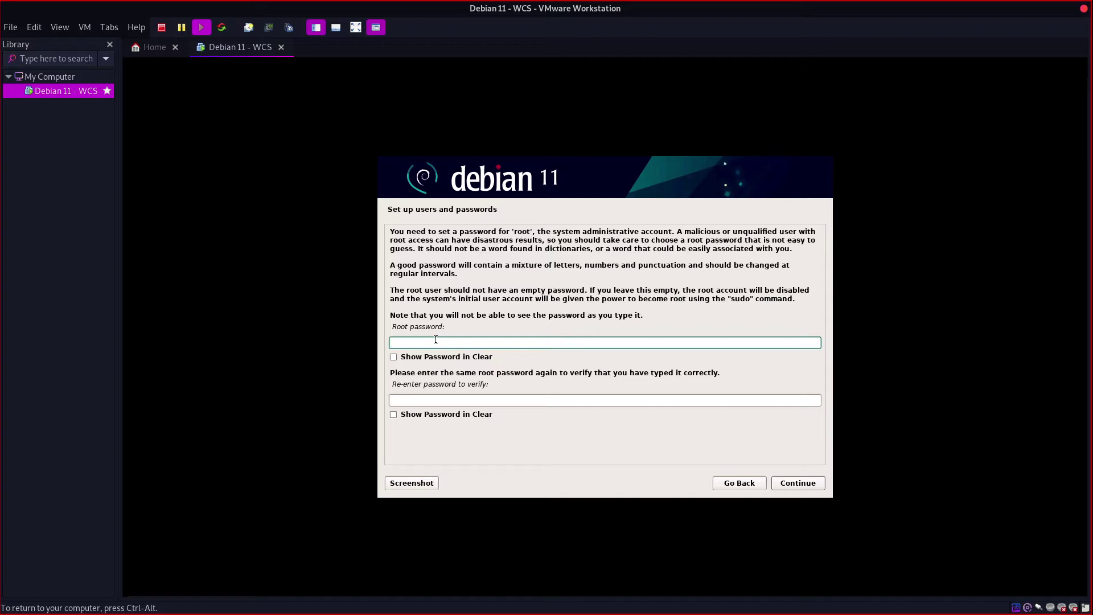
Step: Enter and confirm the root password
text(aaaaaaa)
click(527, 401)
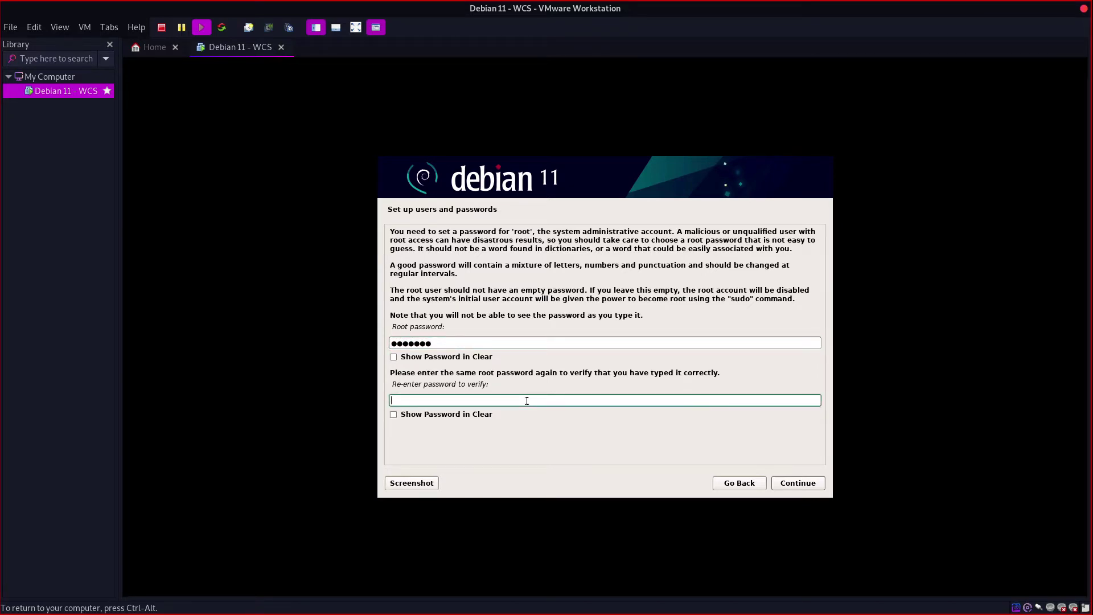
text(aaaaaaa)
click(797, 483)
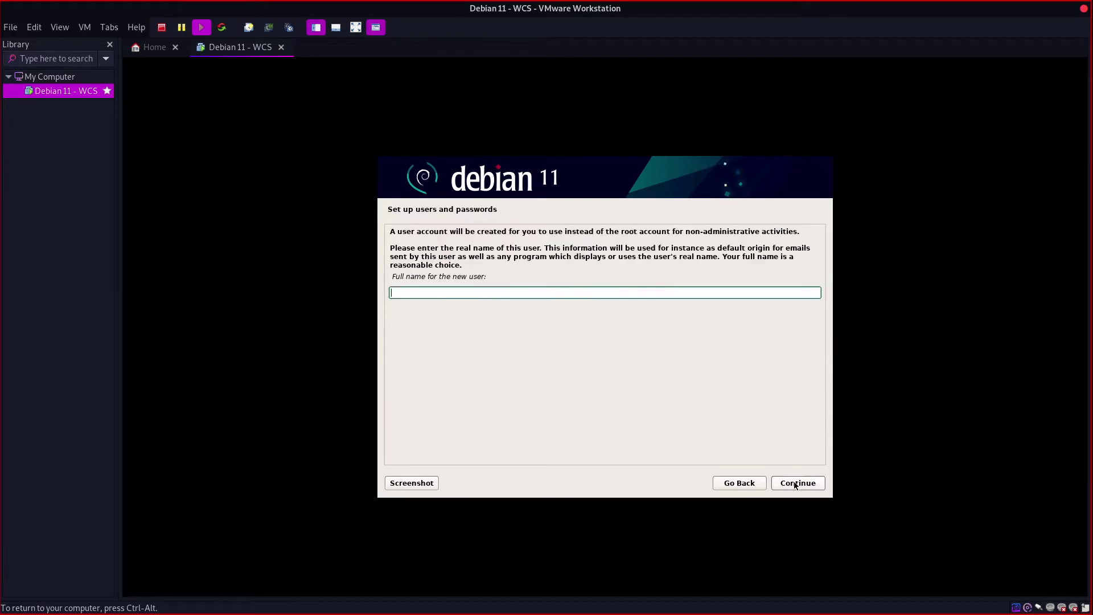
Step: Create the user account with the user's full name, the suggested username and a confirmed password
text(Michael Ferri)
click(796, 479)
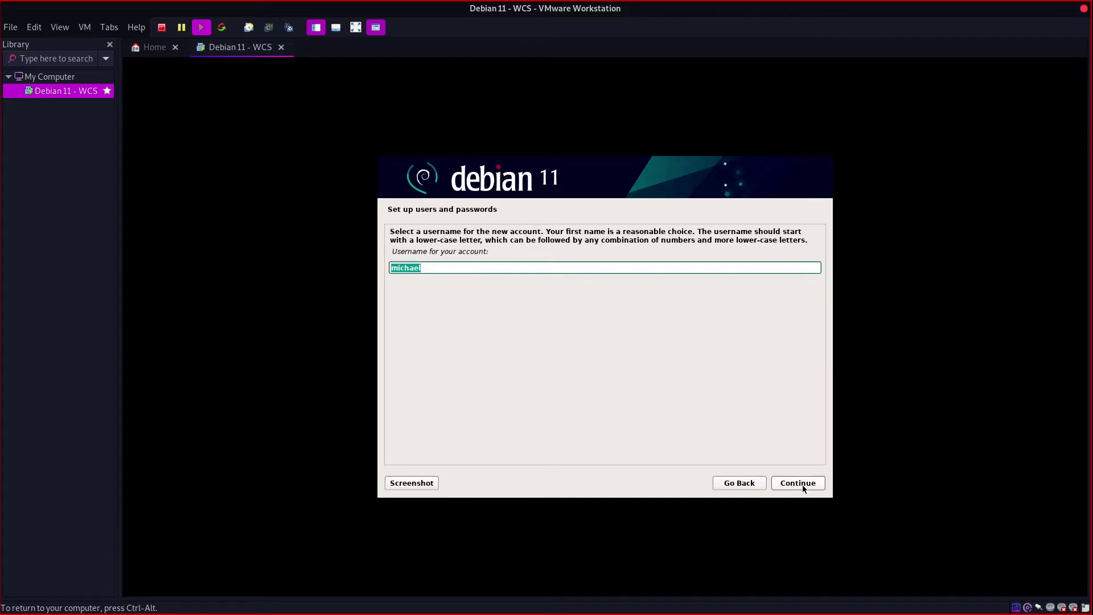
click(803, 487)
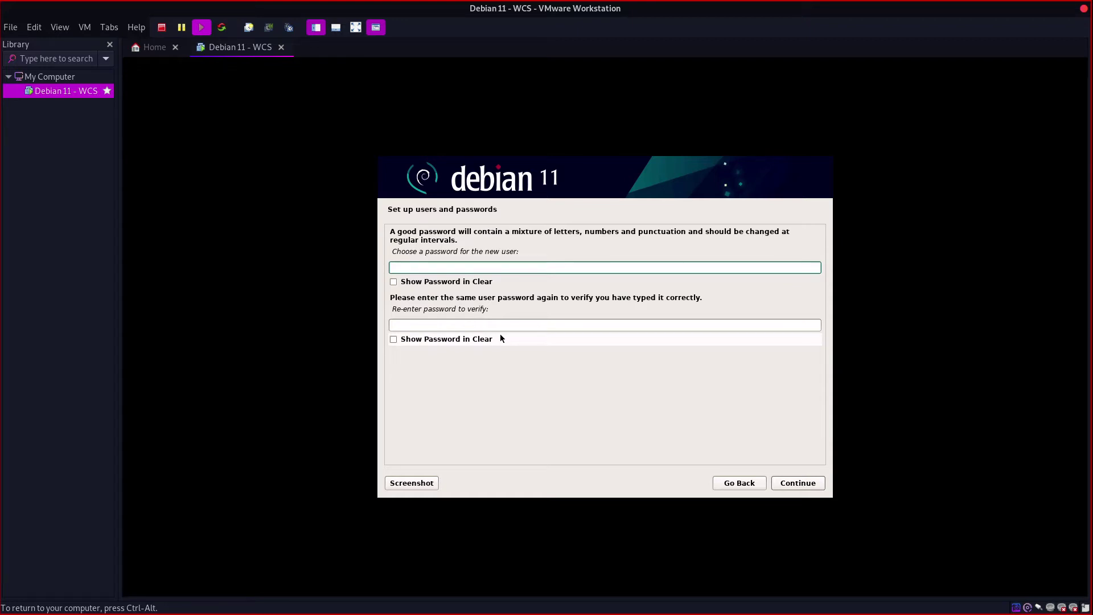
text(••)
text(*)
key(Tab)
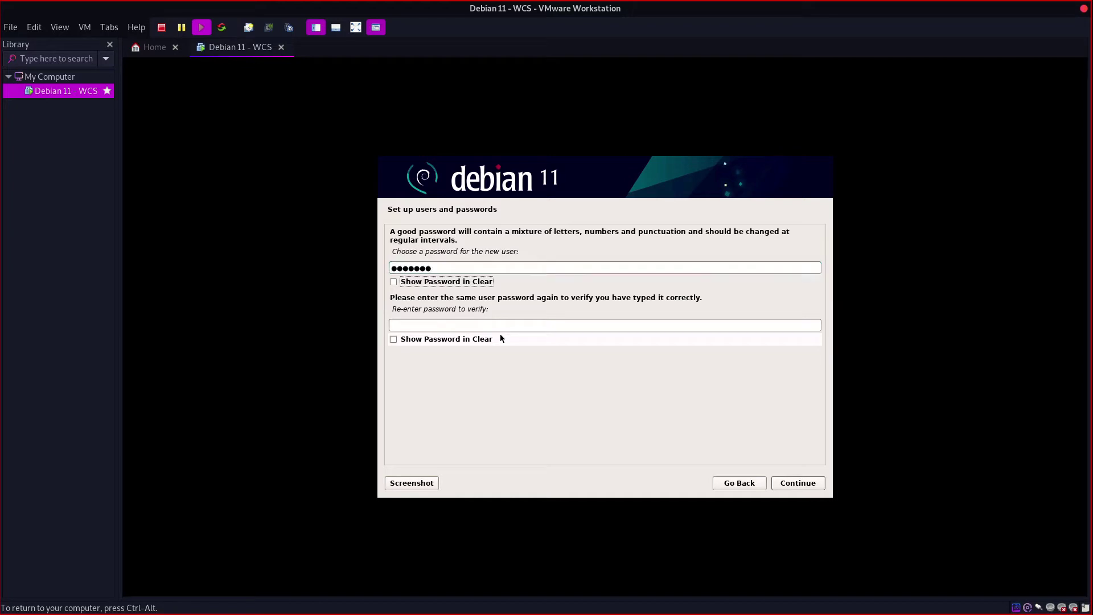
text(*******)
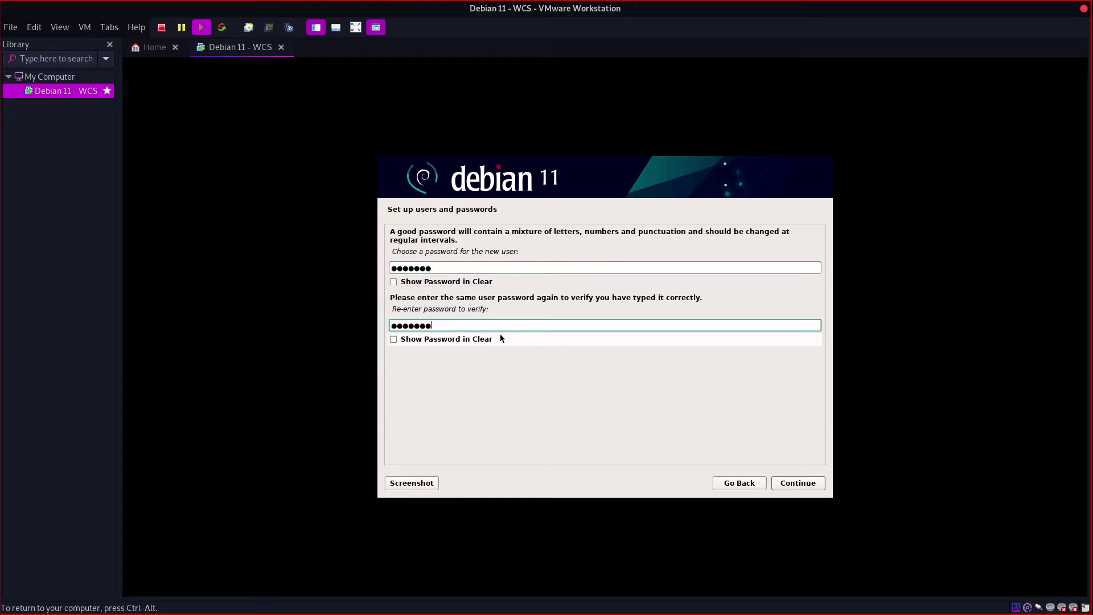
key(Return)
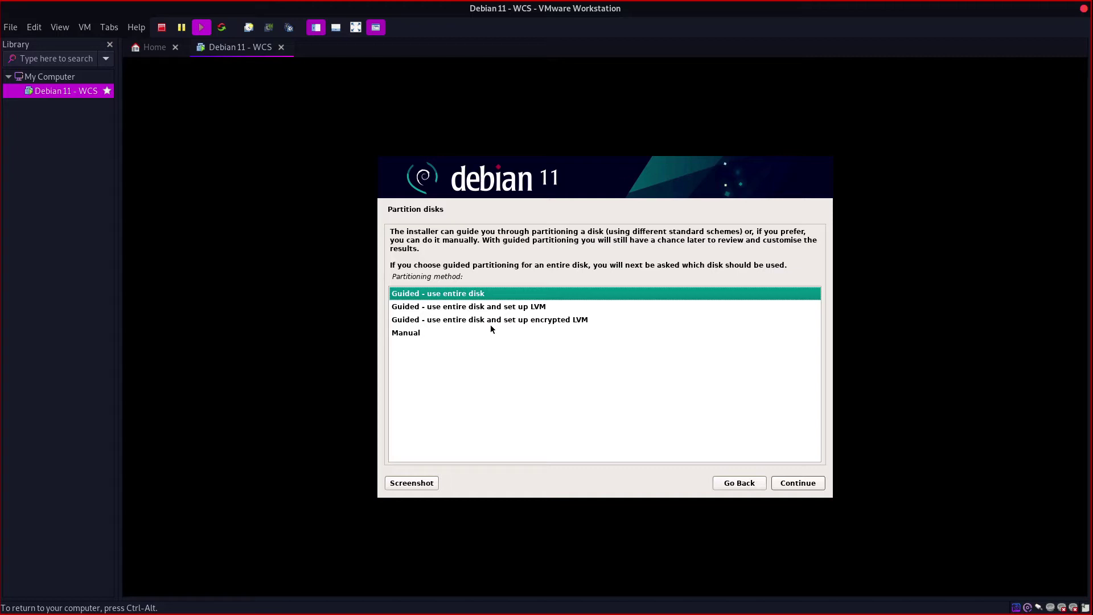
Step: Choose manual partitioning and create a new empty partition table on the 21.5 GB SCSI3 (sda) disk
click(450, 334)
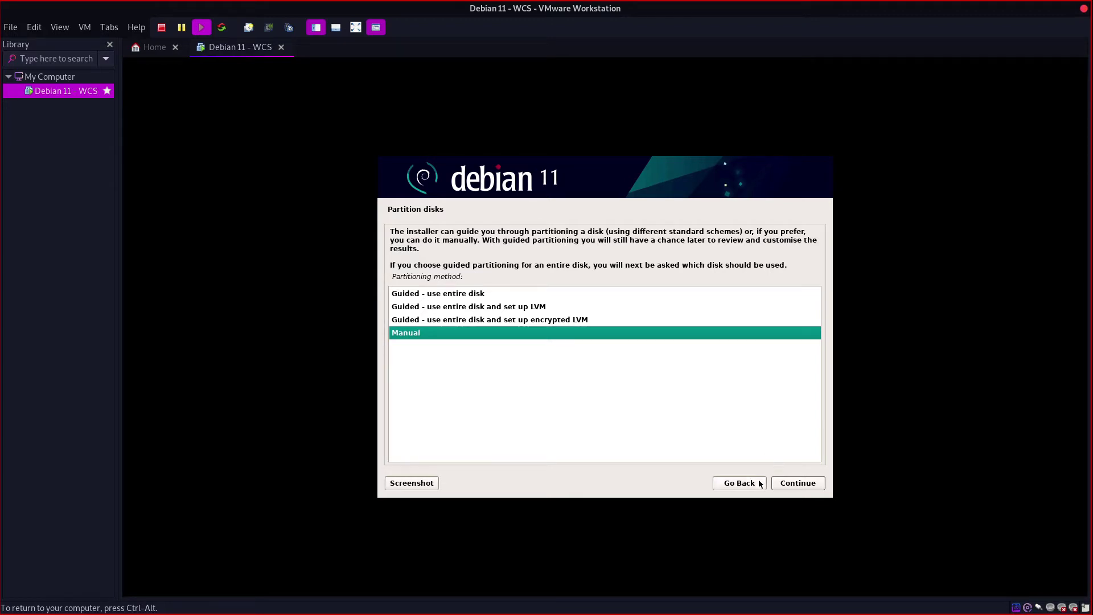
click(788, 485)
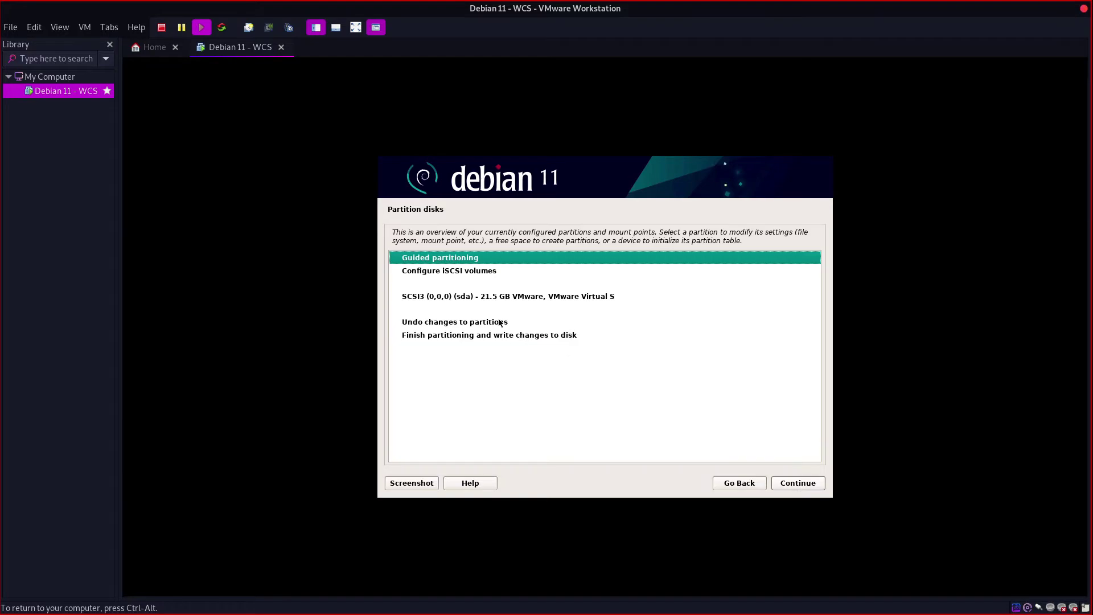
click(489, 295)
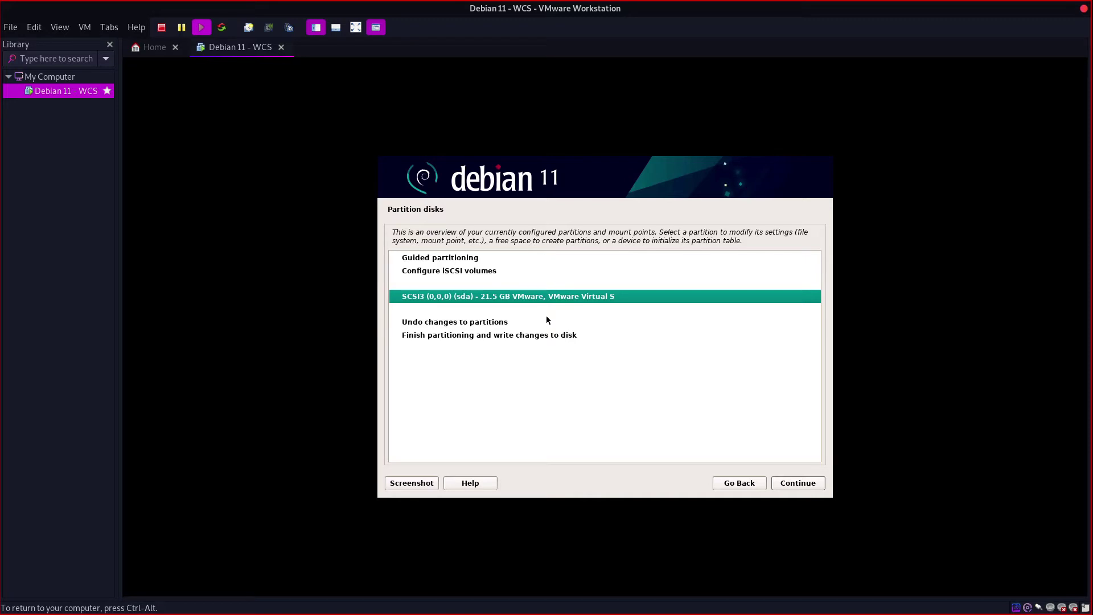
click(796, 485)
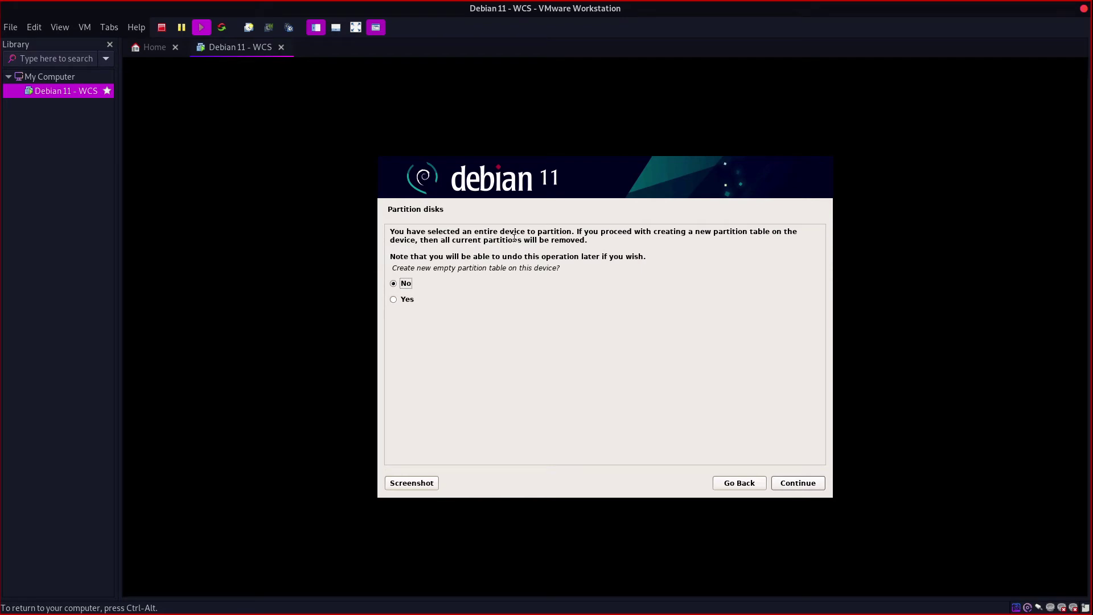
click(725, 484)
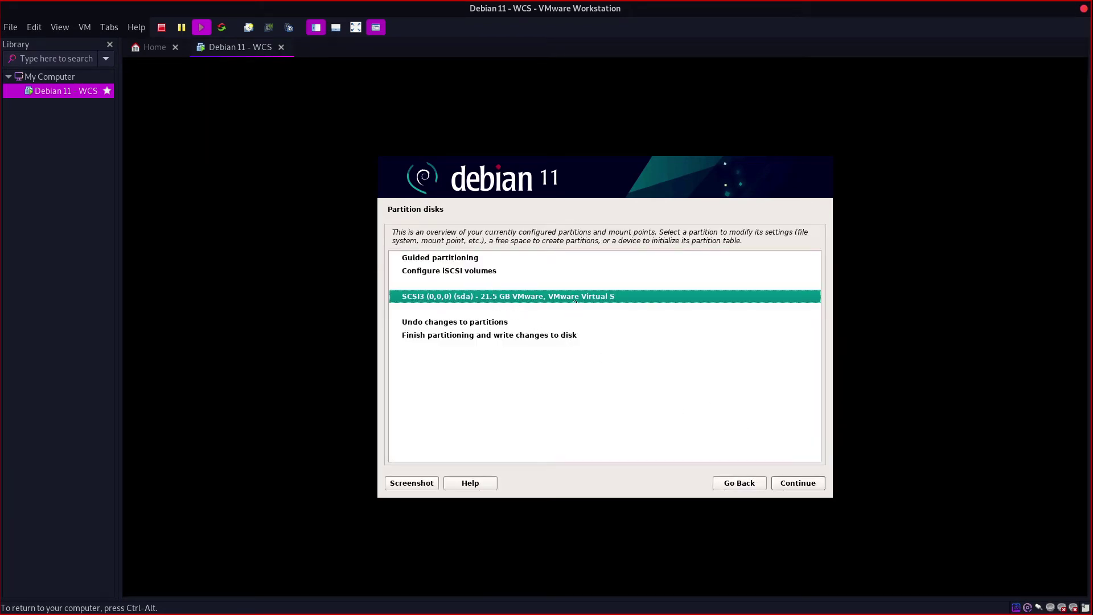
click(798, 484)
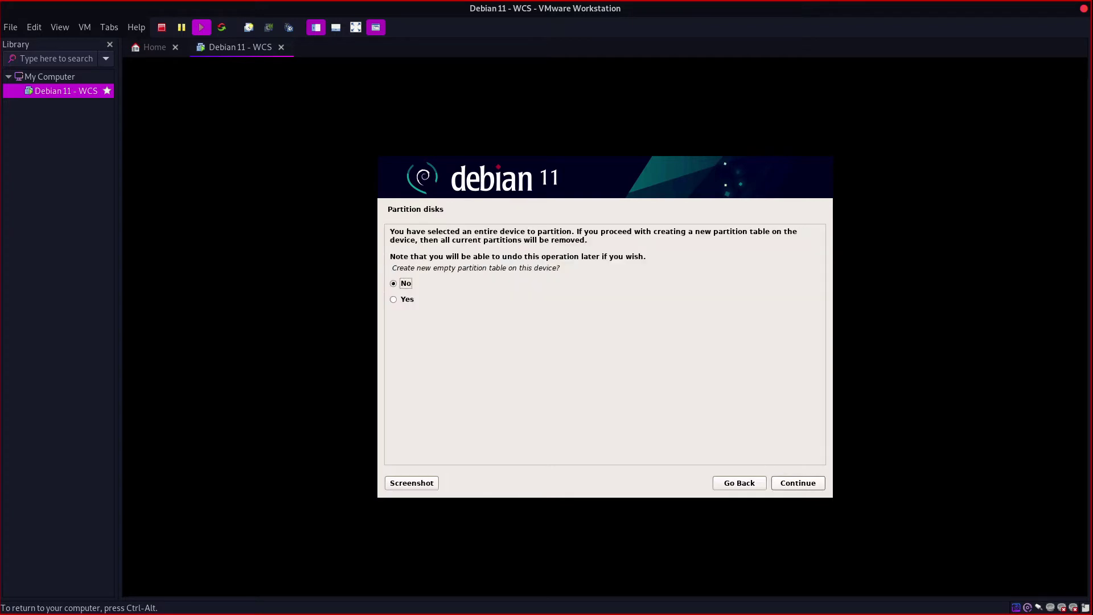
click(410, 301)
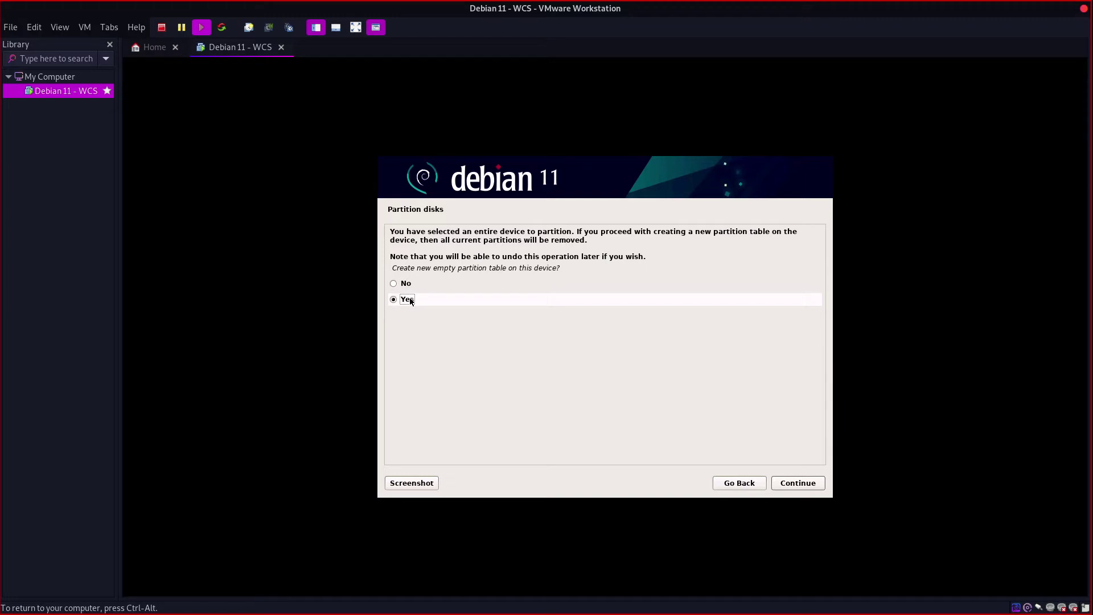
click(793, 485)
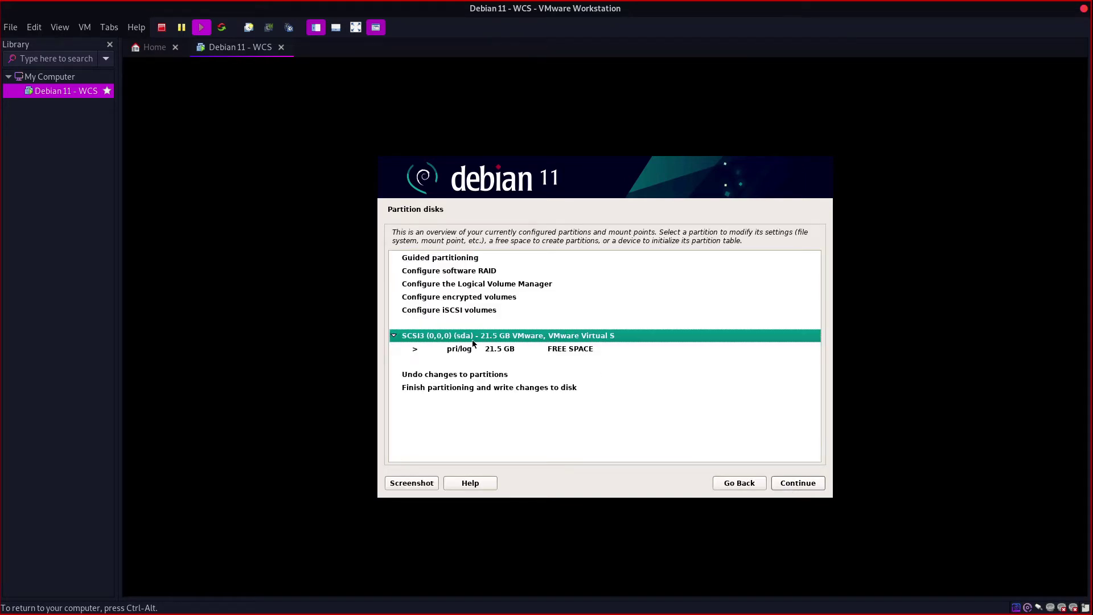
Step: Create a new partition in the 21.5 GB free space with a size of 1 GB
click(501, 352)
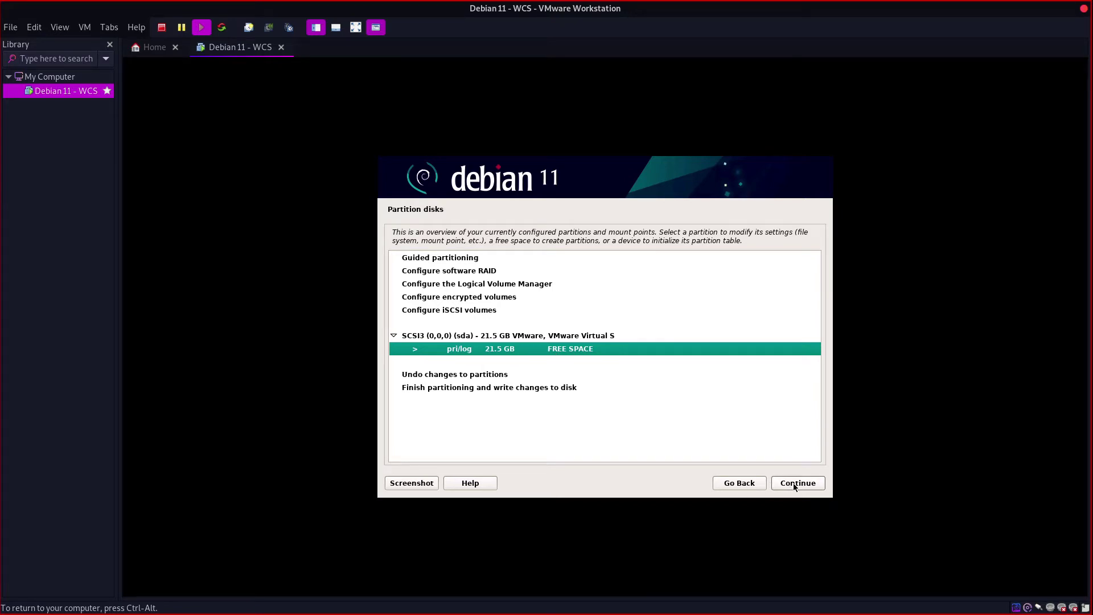
click(534, 336)
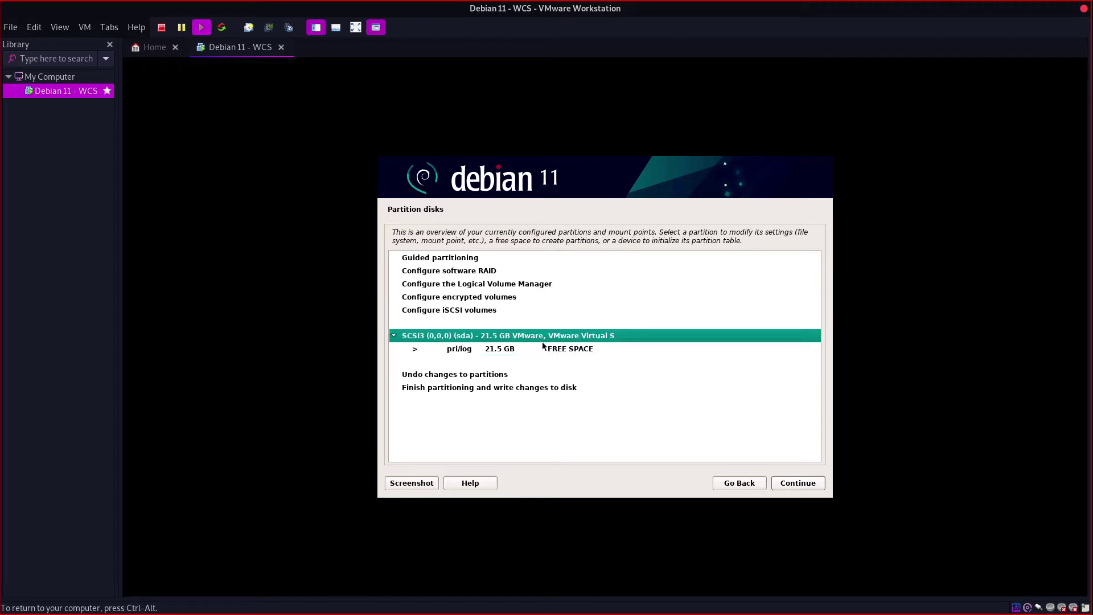
click(568, 350)
click(789, 478)
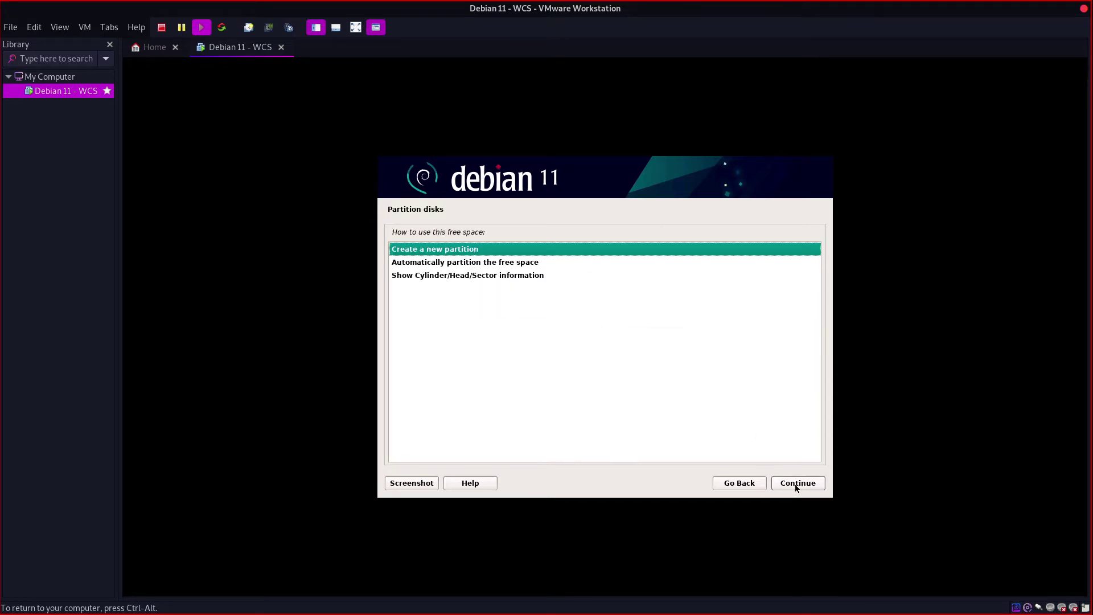
click(795, 484)
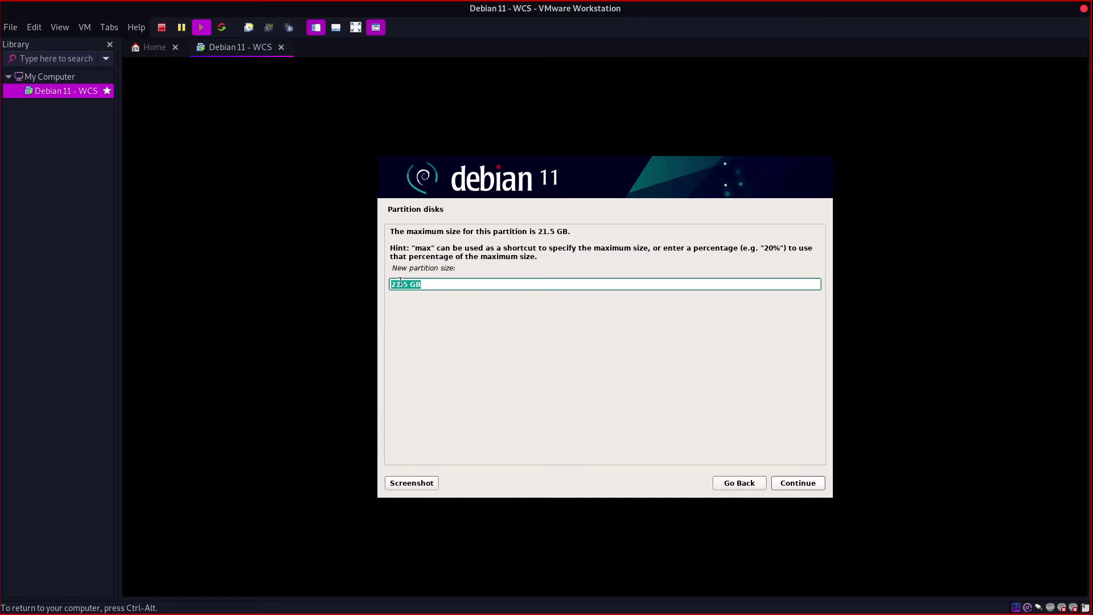
drag(408, 284, 383, 288)
key(End)
key(BackSpace)
key(BackSpace)
key(BackSpace)
key(BackSpace)
text(1)
click(812, 482)
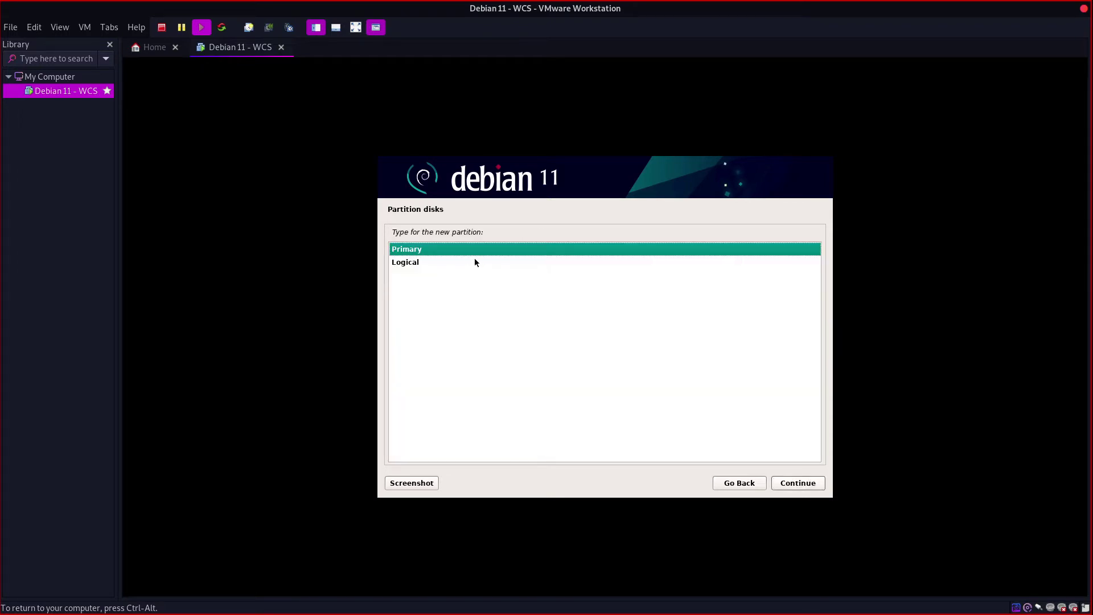
Step: Make it a primary swap area at the beginning of the disk and finish its setup
click(799, 484)
click(798, 482)
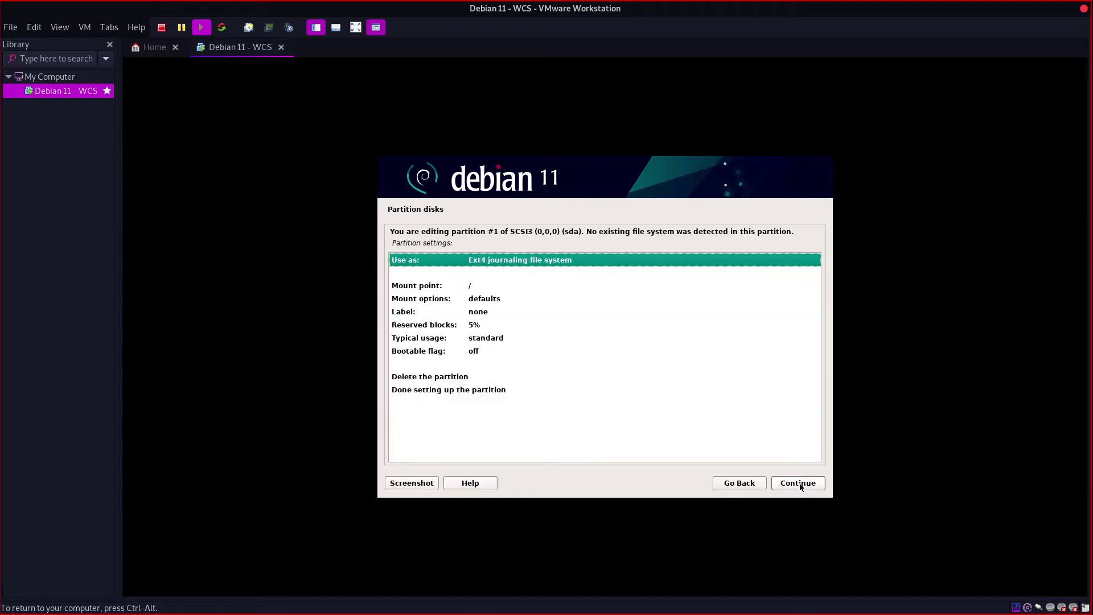
double_click(494, 261)
click(429, 355)
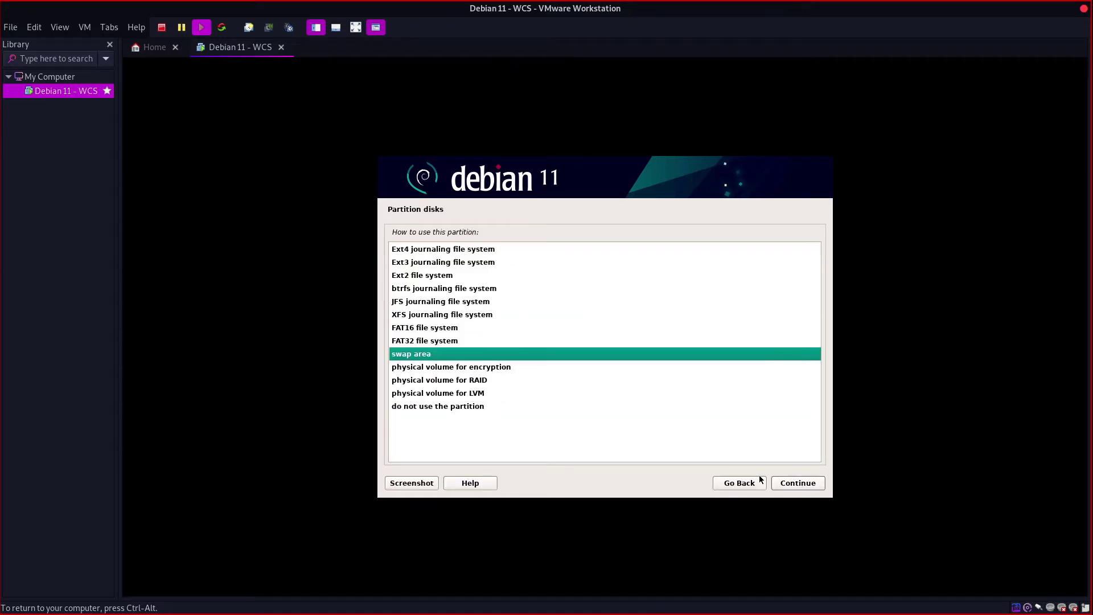
click(786, 485)
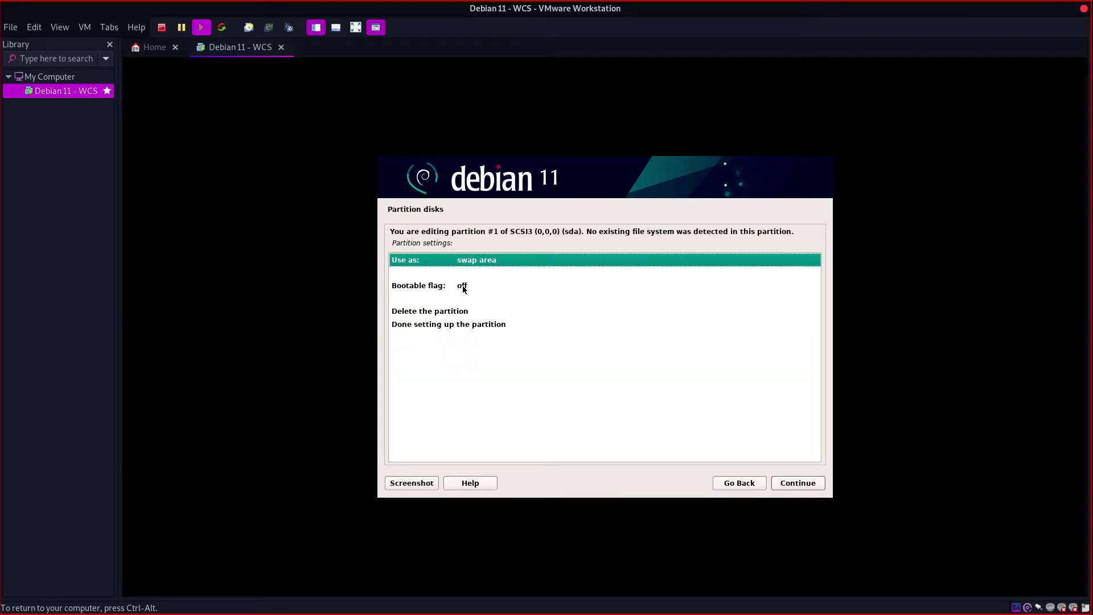
click(468, 326)
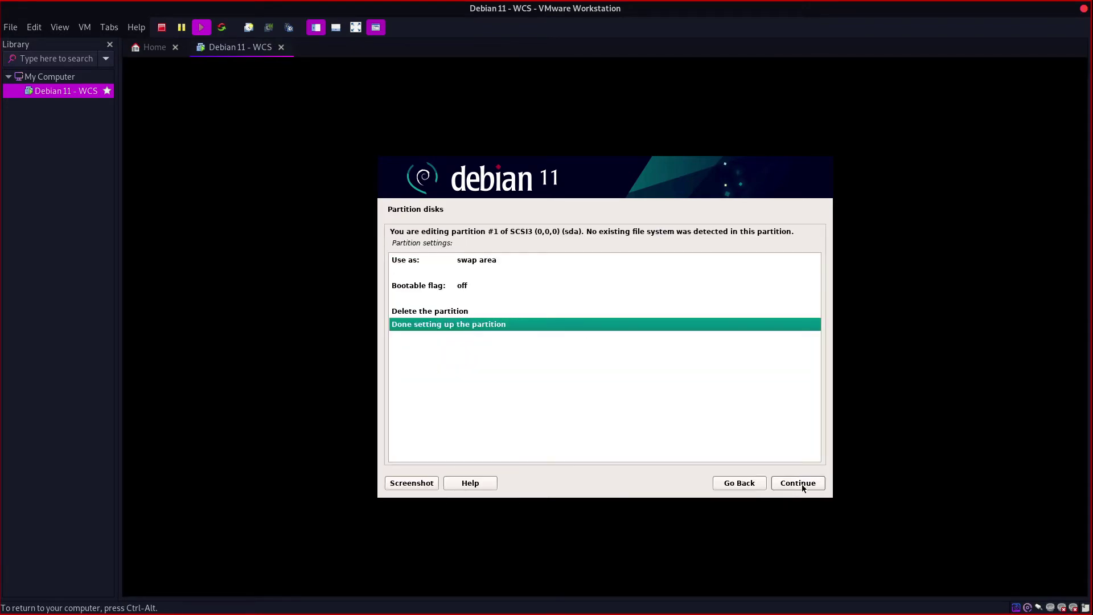
click(802, 485)
click(581, 363)
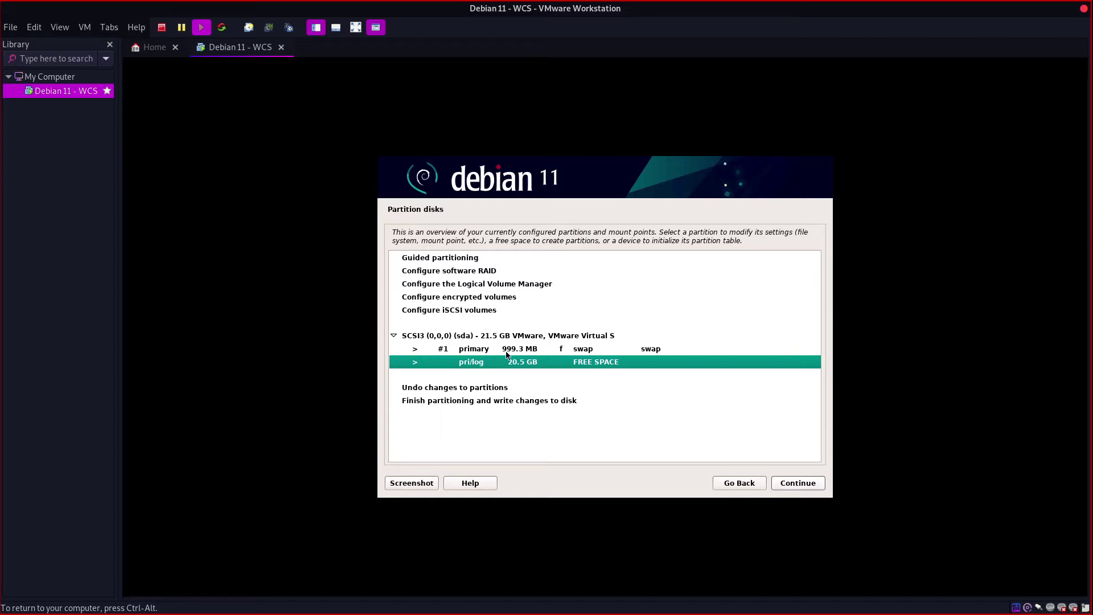
Step: Create a 4 GB logical partition at the beginning of the 20.5 GB free space
click(785, 485)
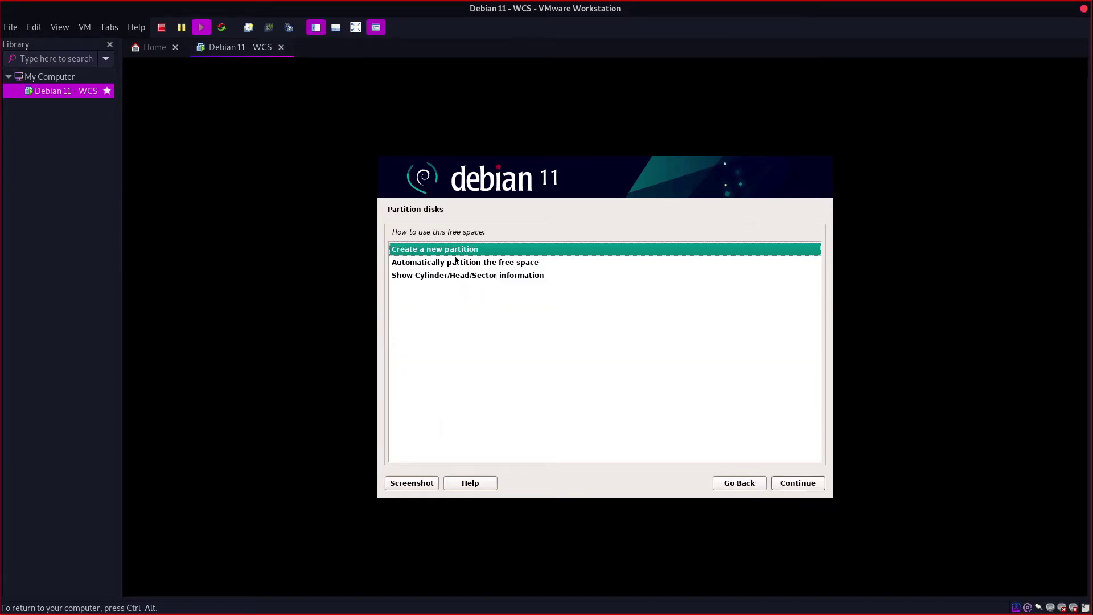
click(812, 487)
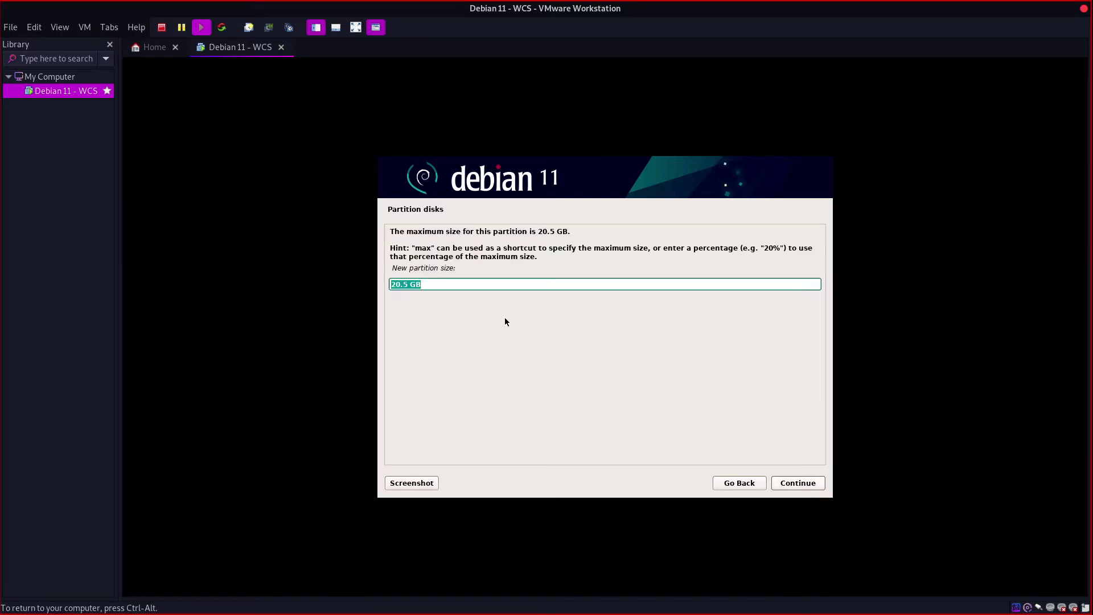
click(411, 284)
drag(409, 284, 383, 288)
key(Left)
key(Delete)
key(Delete)
key(Delete)
key(Delete)
text(4)
click(813, 488)
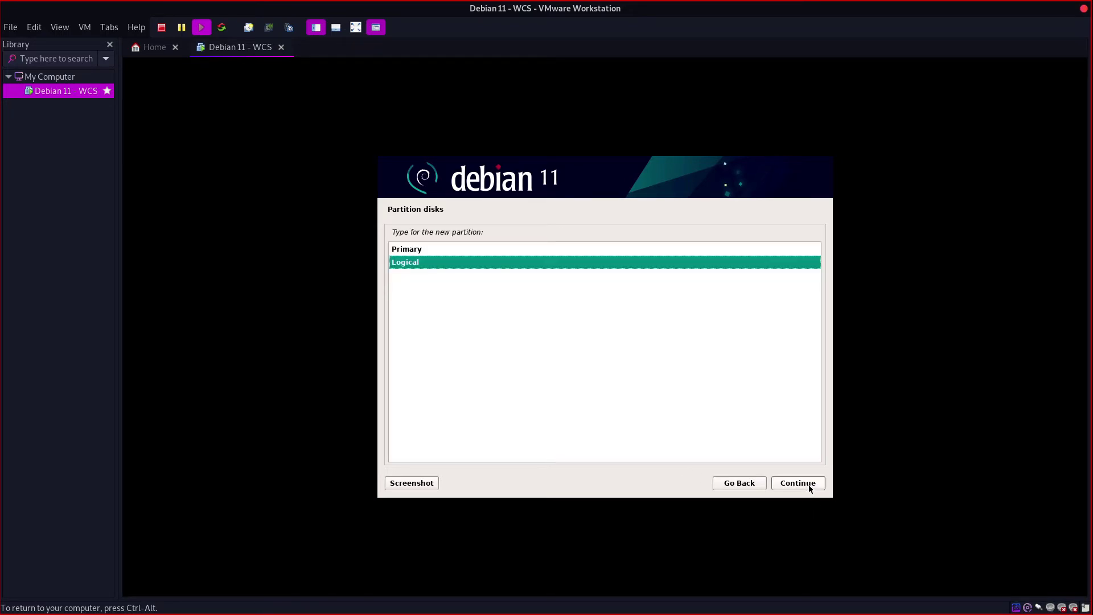
click(810, 488)
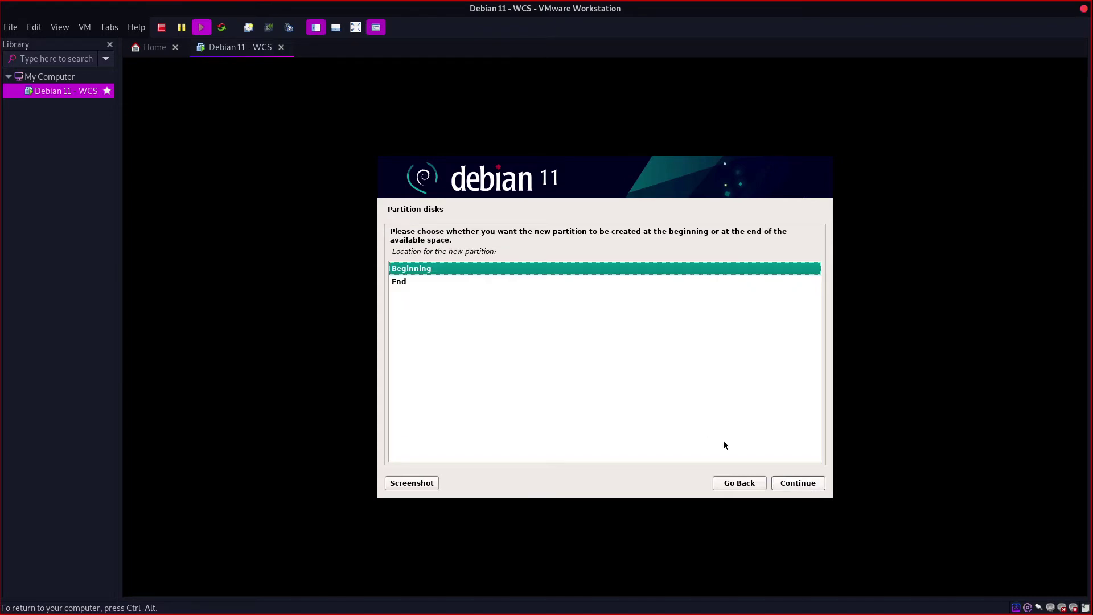
click(787, 482)
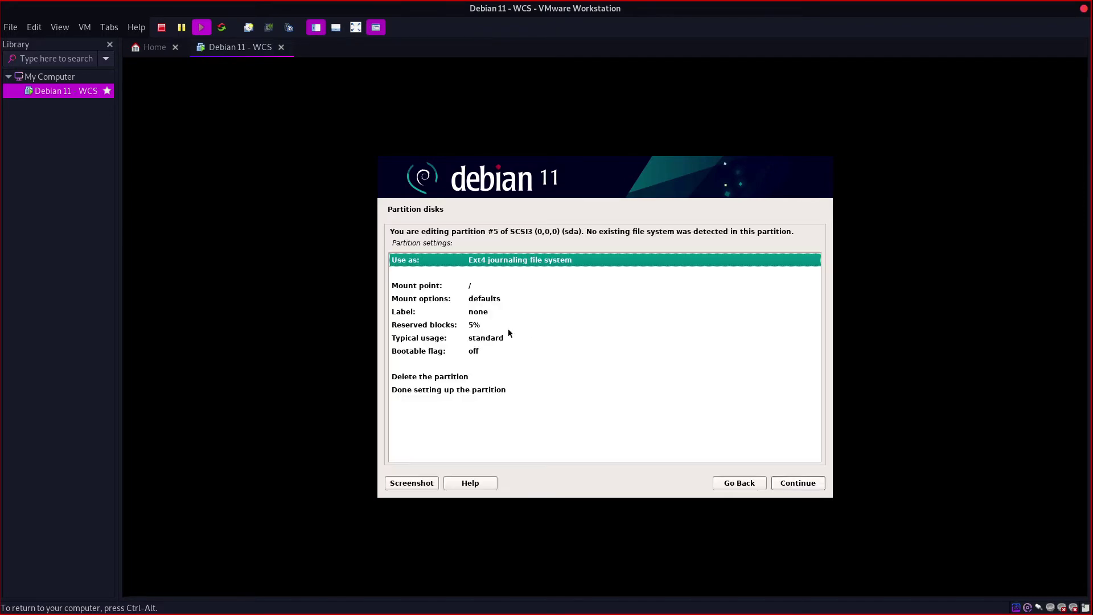
click(438, 289)
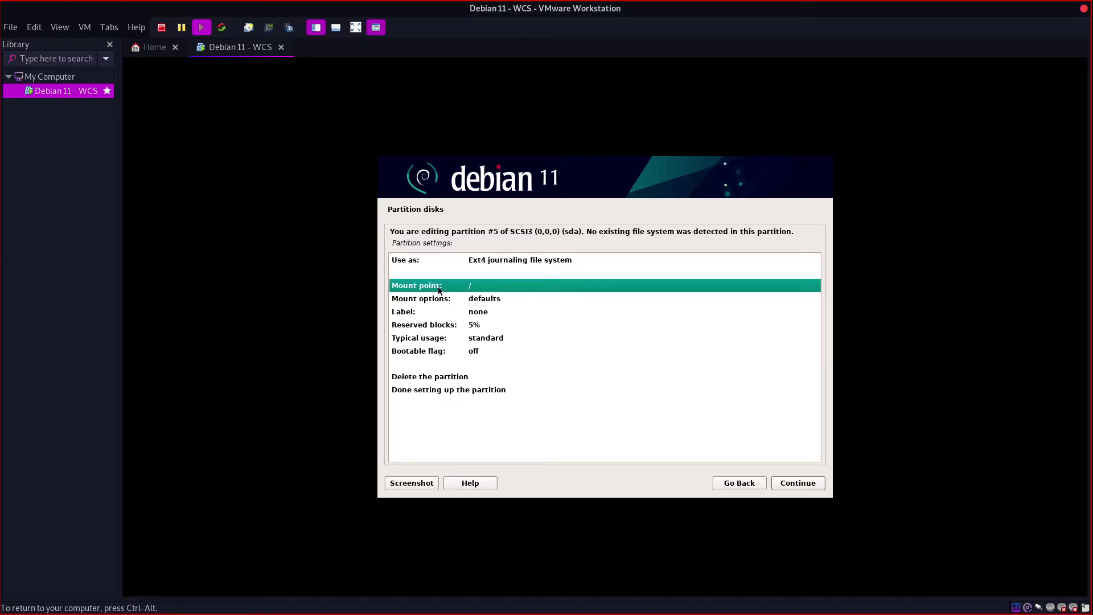
Step: Look through the mount point options (/home, /var, /usr, /srv, /opt) but keep partition #5 at root (/)
double_click(476, 289)
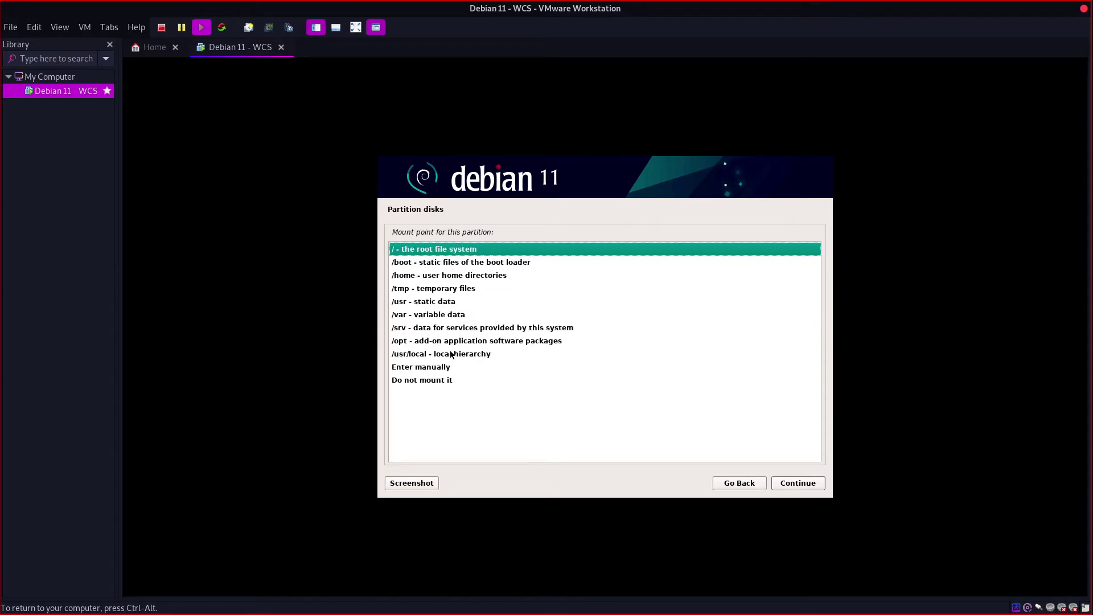
click(439, 274)
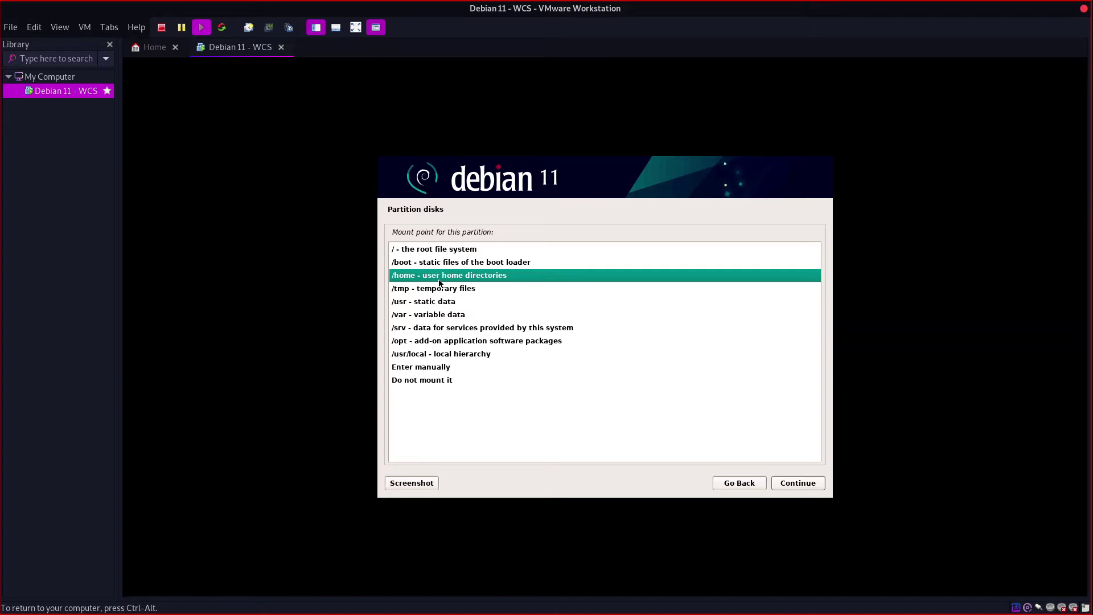
click(443, 320)
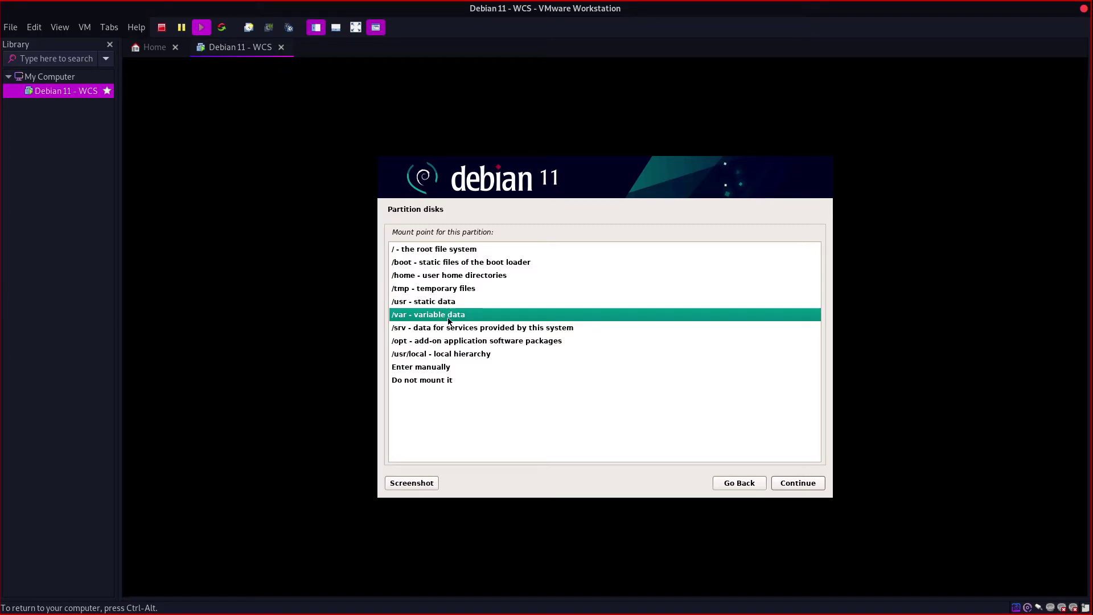
click(455, 355)
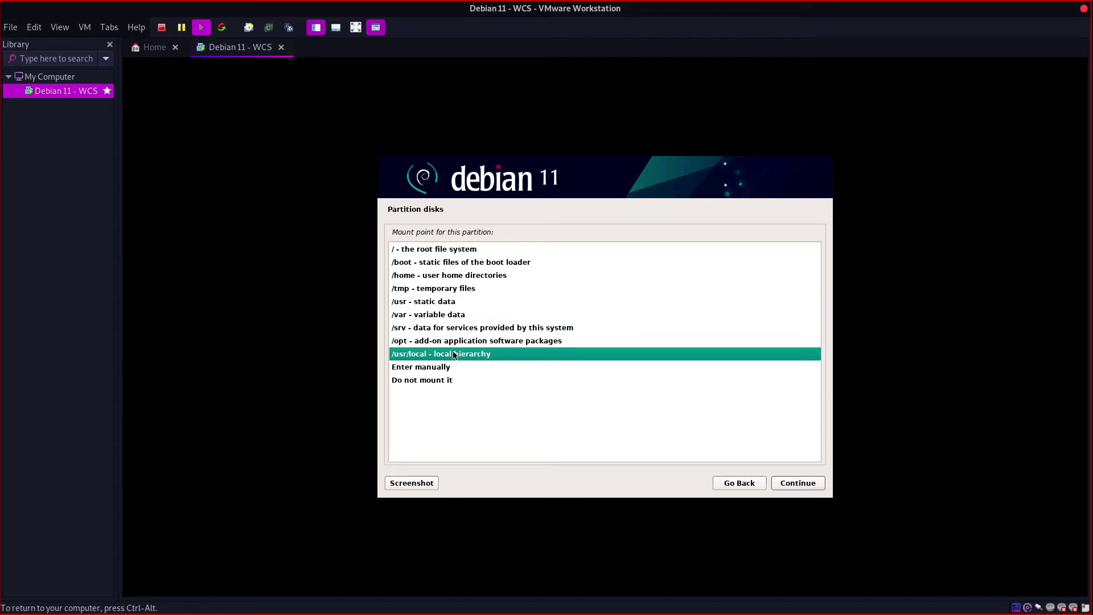
click(456, 329)
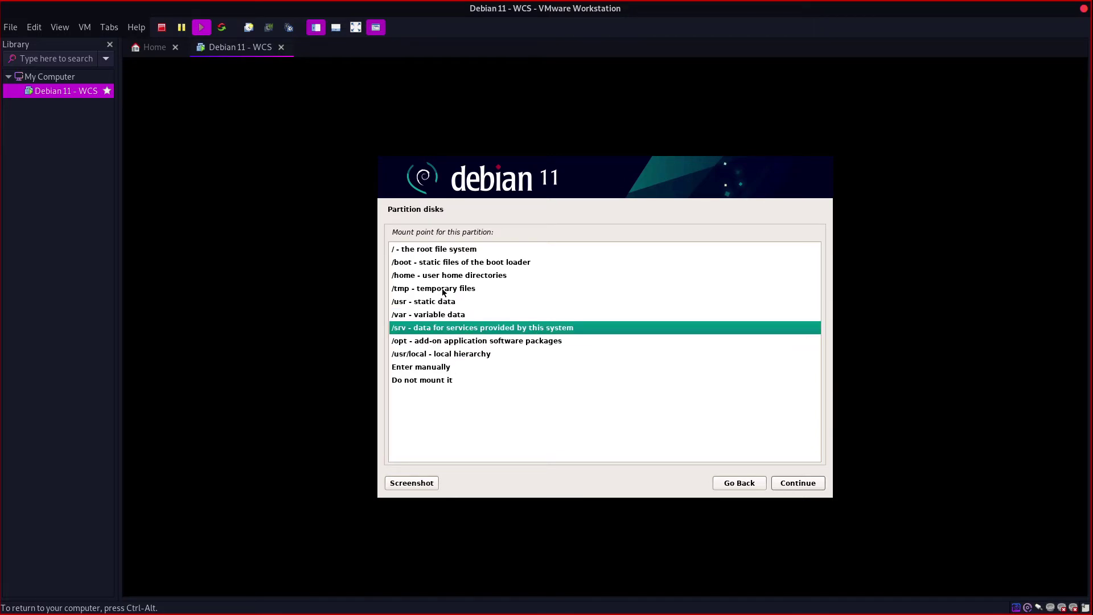
click(446, 302)
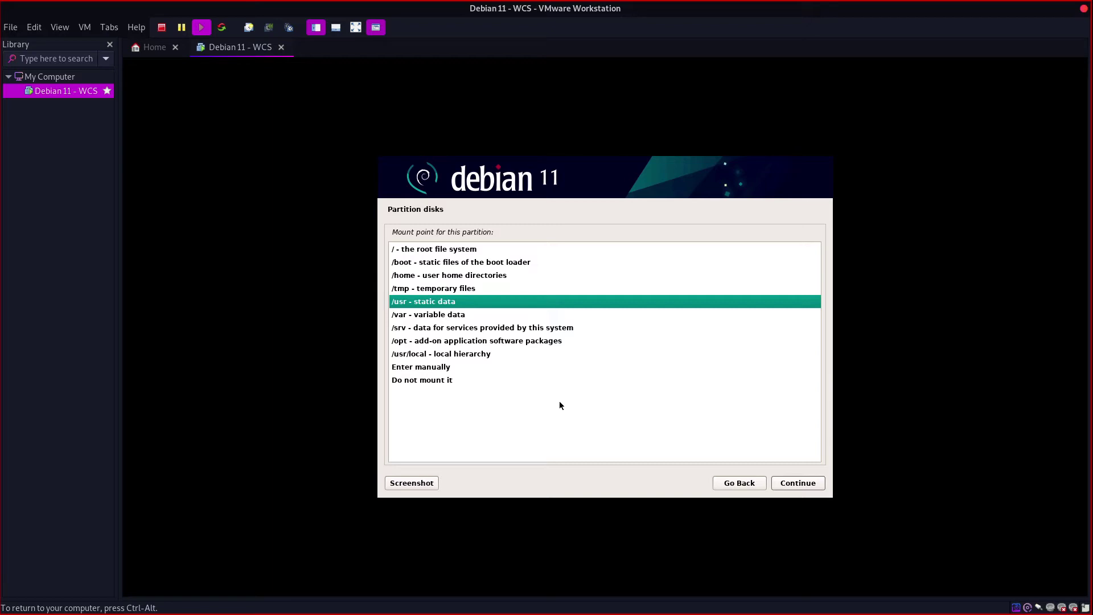
click(448, 329)
click(454, 342)
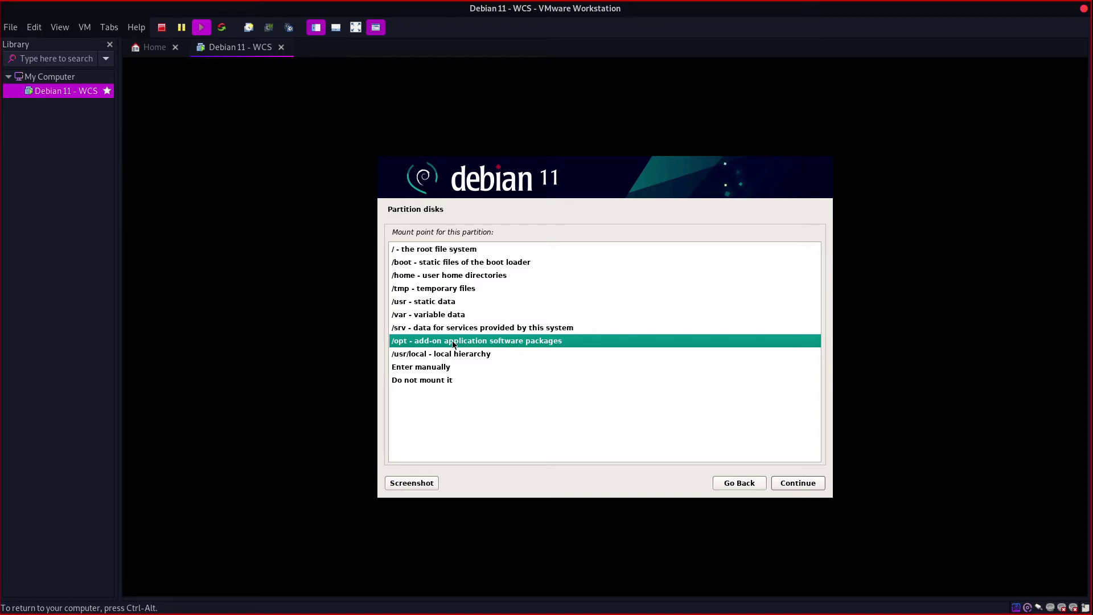
click(751, 483)
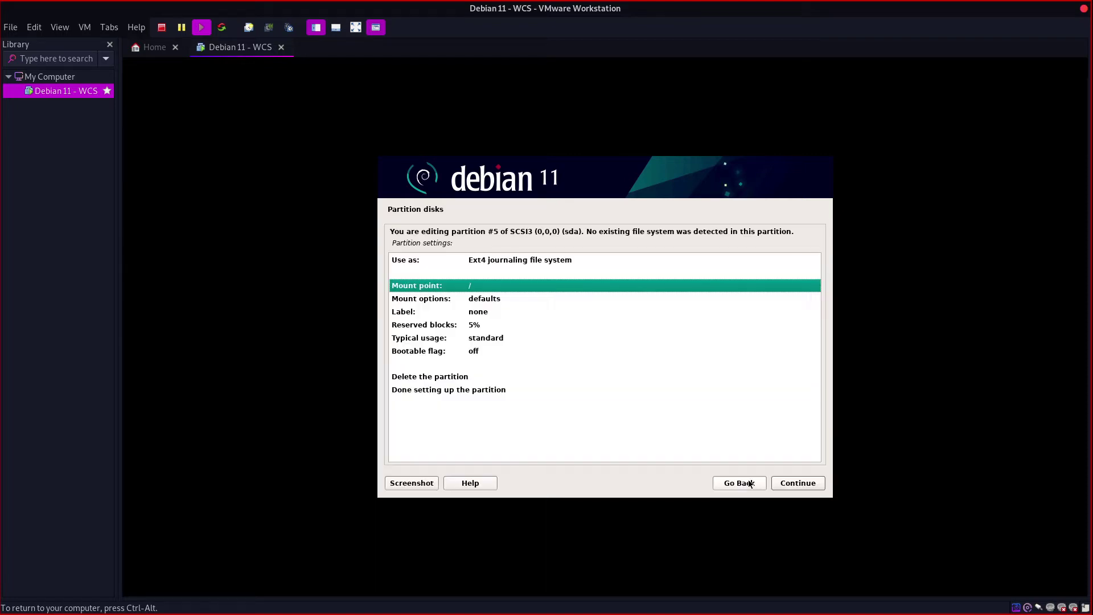
Step: Back out to the installer main menu and reopen Partition disks to begin guided partitioning
click(750, 483)
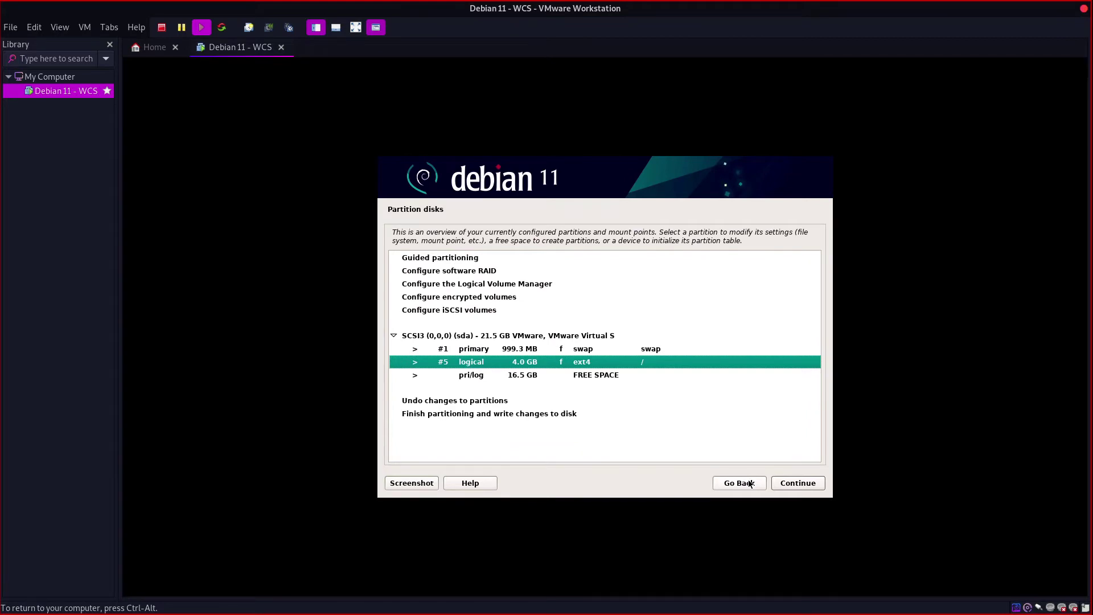
click(739, 482)
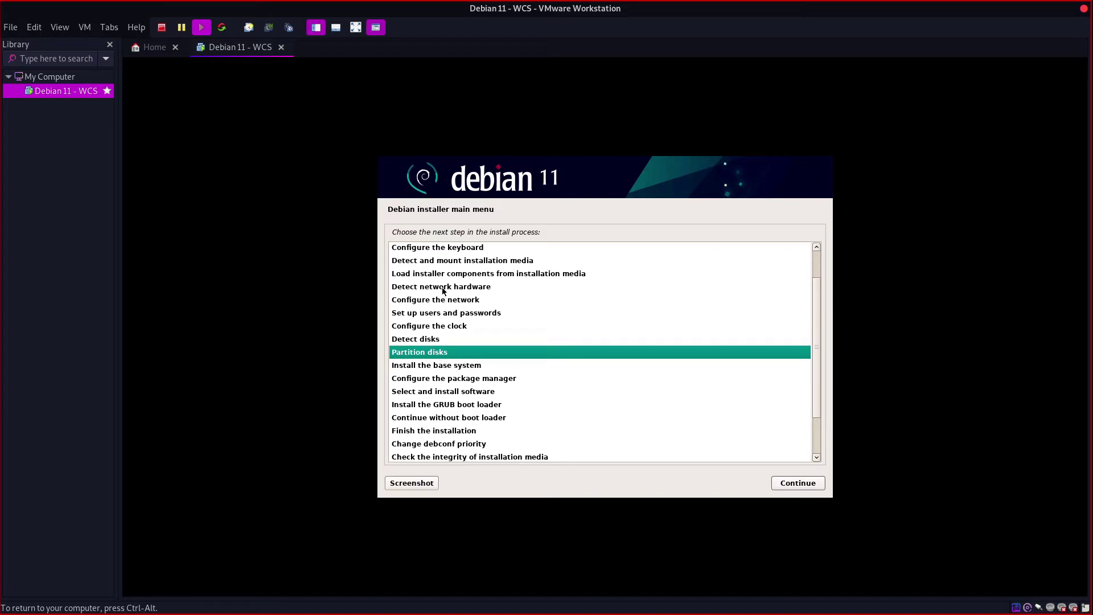
click(784, 483)
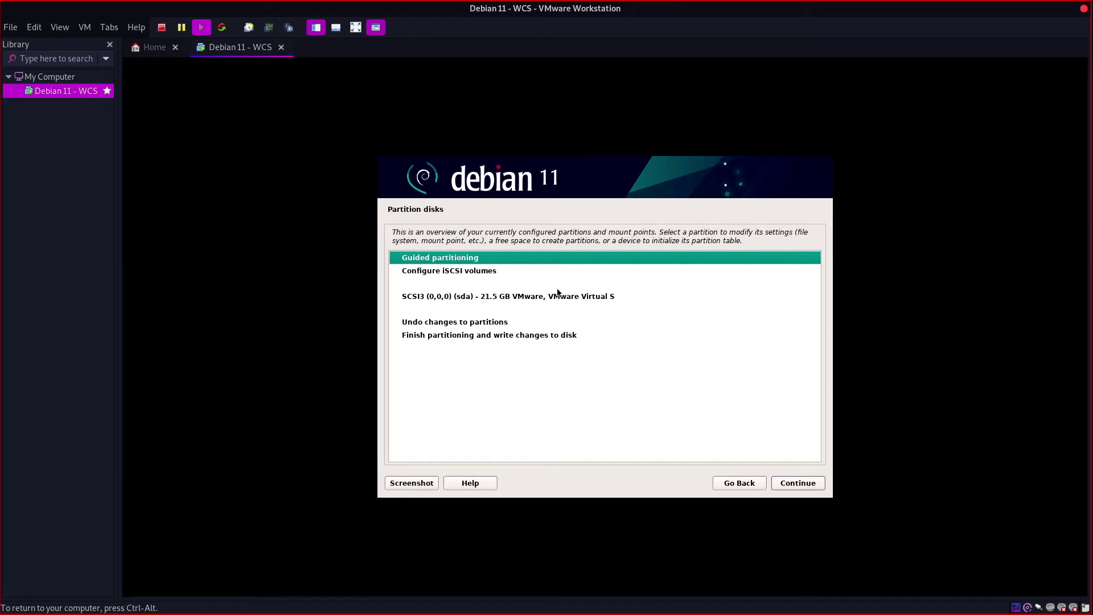
click(794, 486)
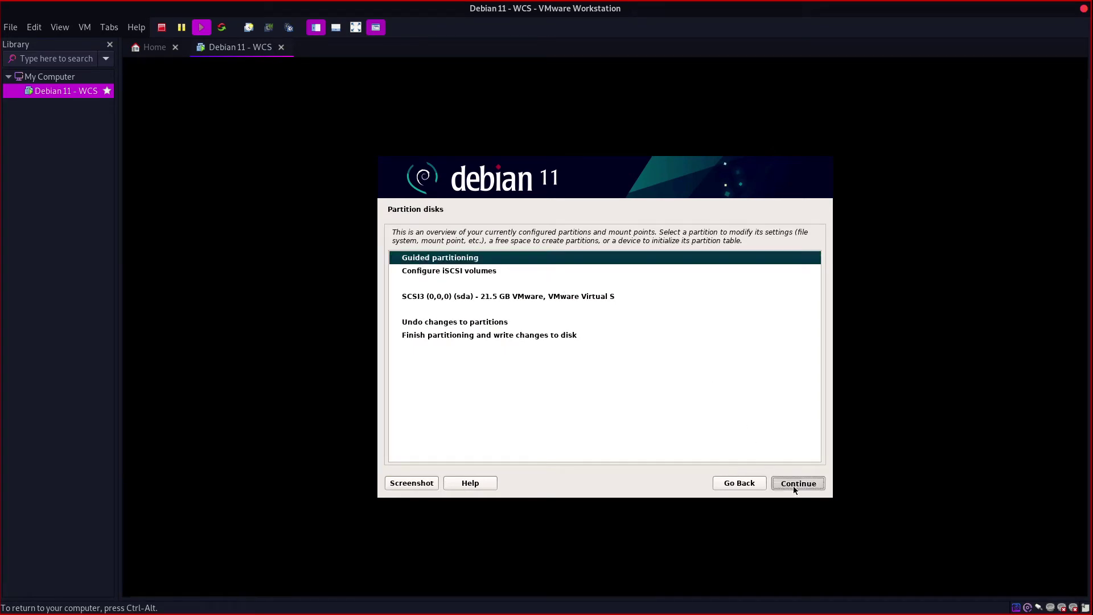
Step: Use guided partitioning on the entire 21.5 GB sda disk with all files in one partition
click(465, 262)
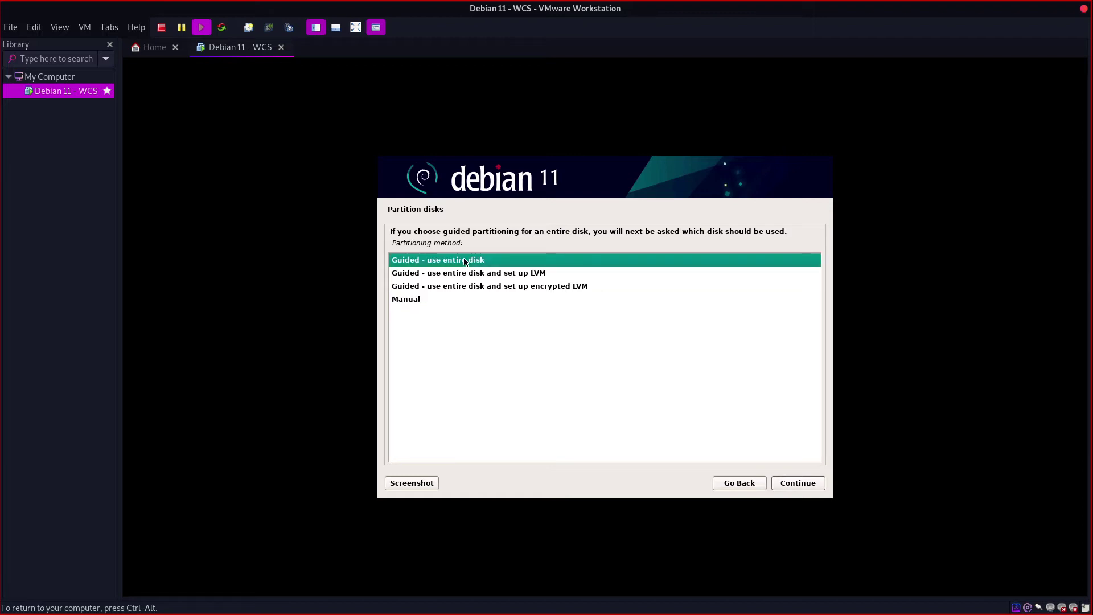
click(783, 482)
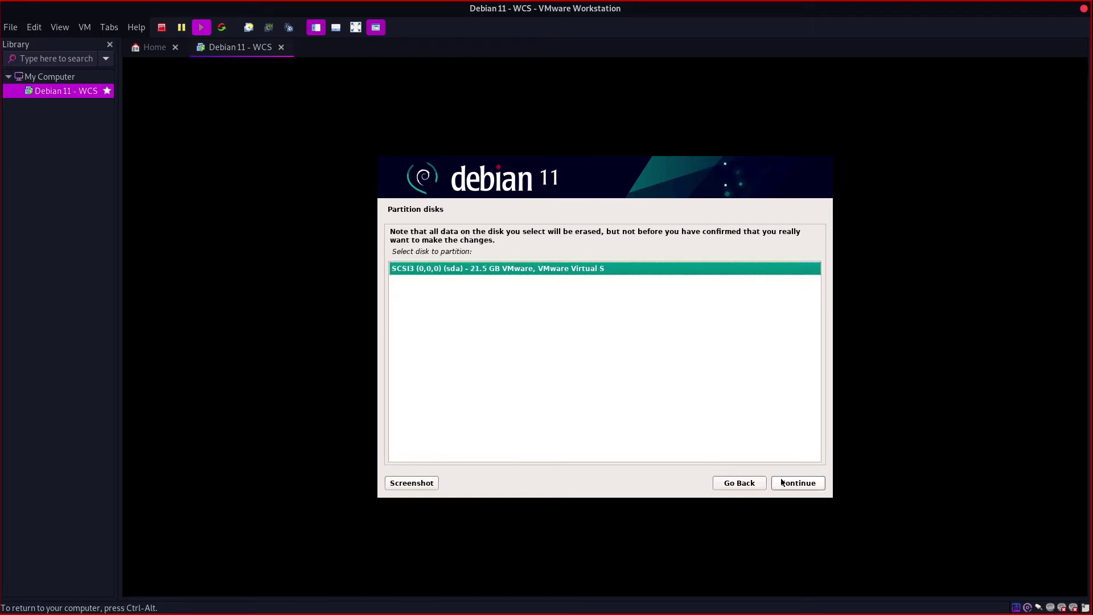
click(782, 482)
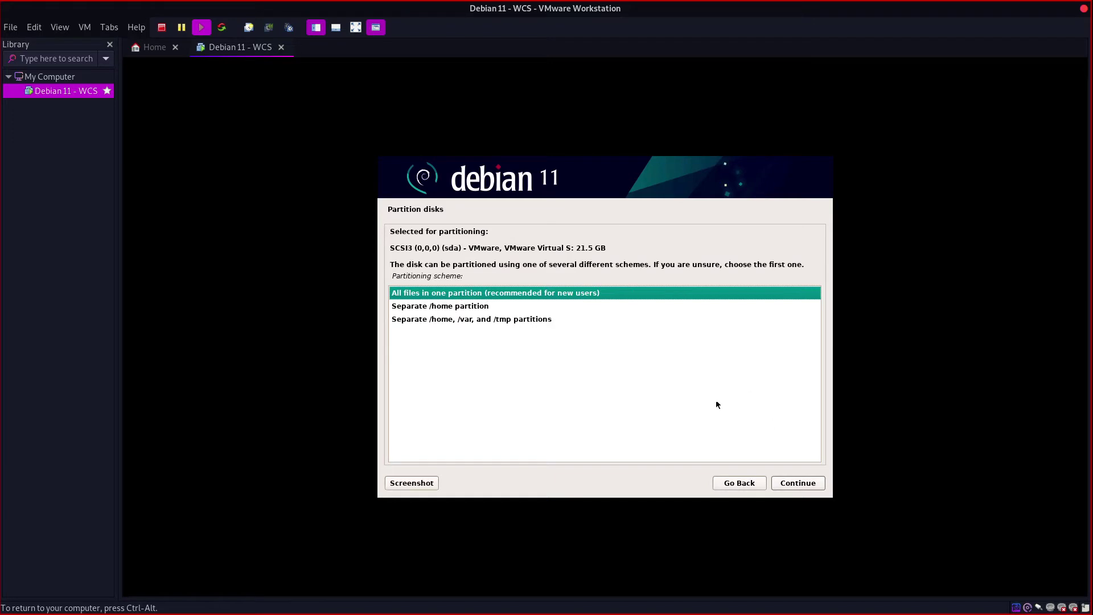
click(462, 305)
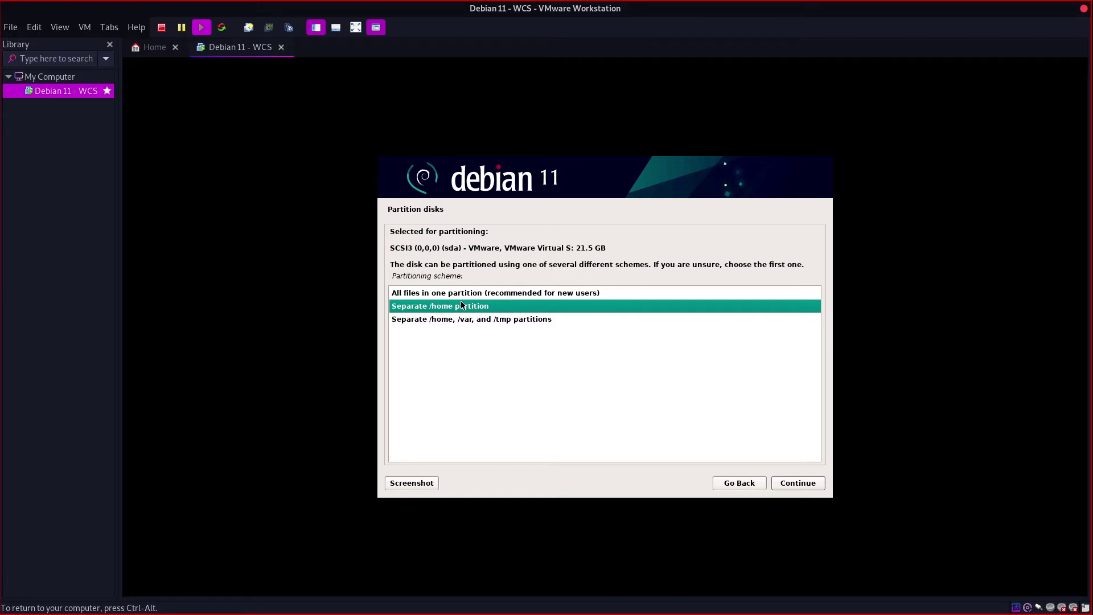
click(476, 293)
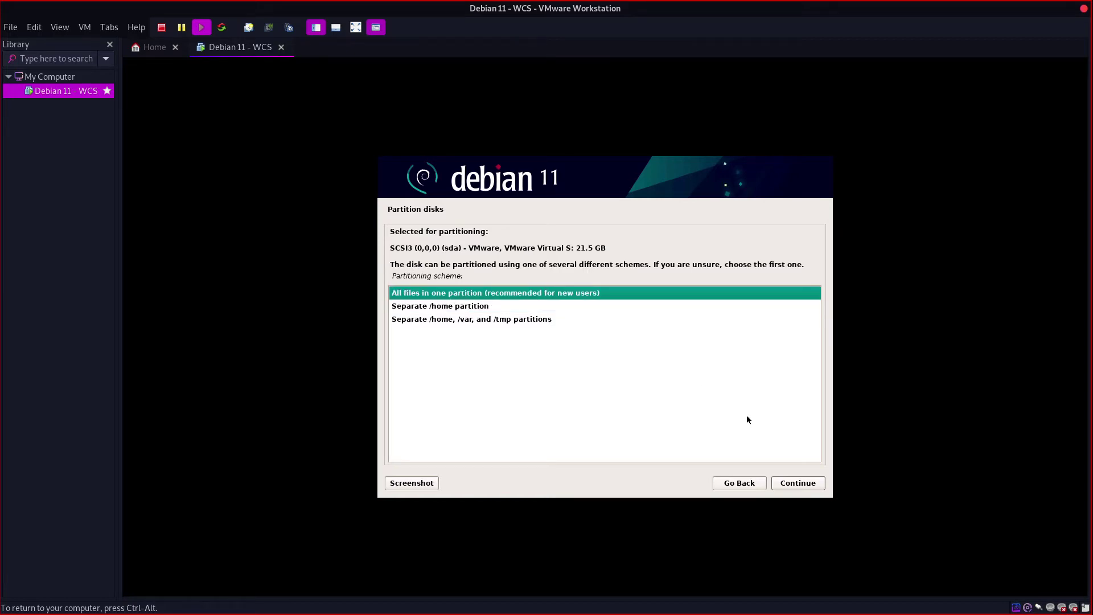
click(783, 481)
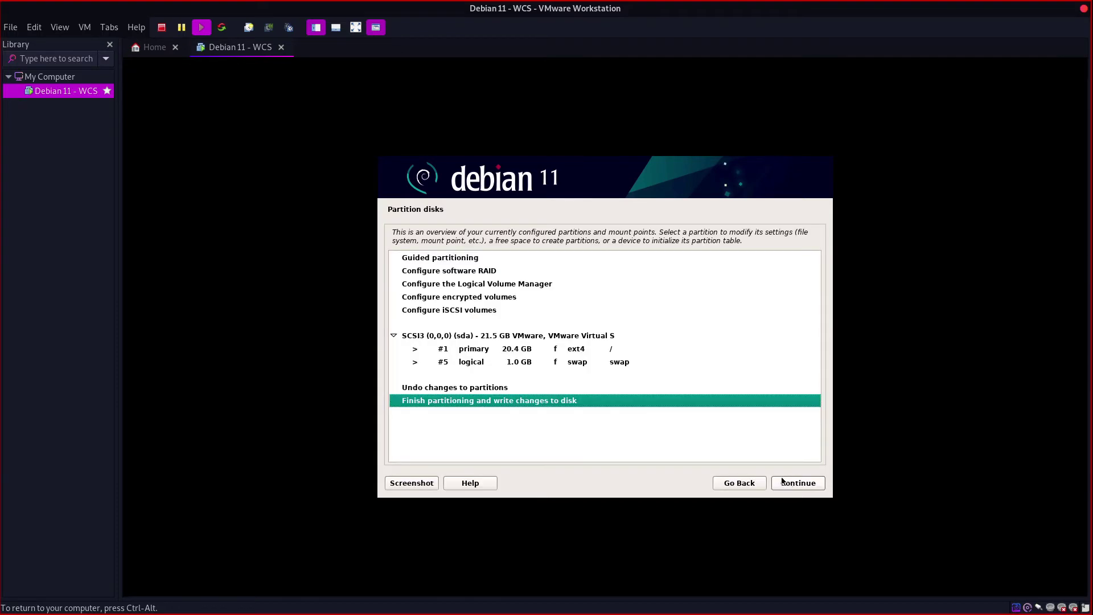
Step: Review the 1.0 GB swap and 20.4 GB ext4 root partitions, then write the changes to disk
click(538, 353)
click(539, 366)
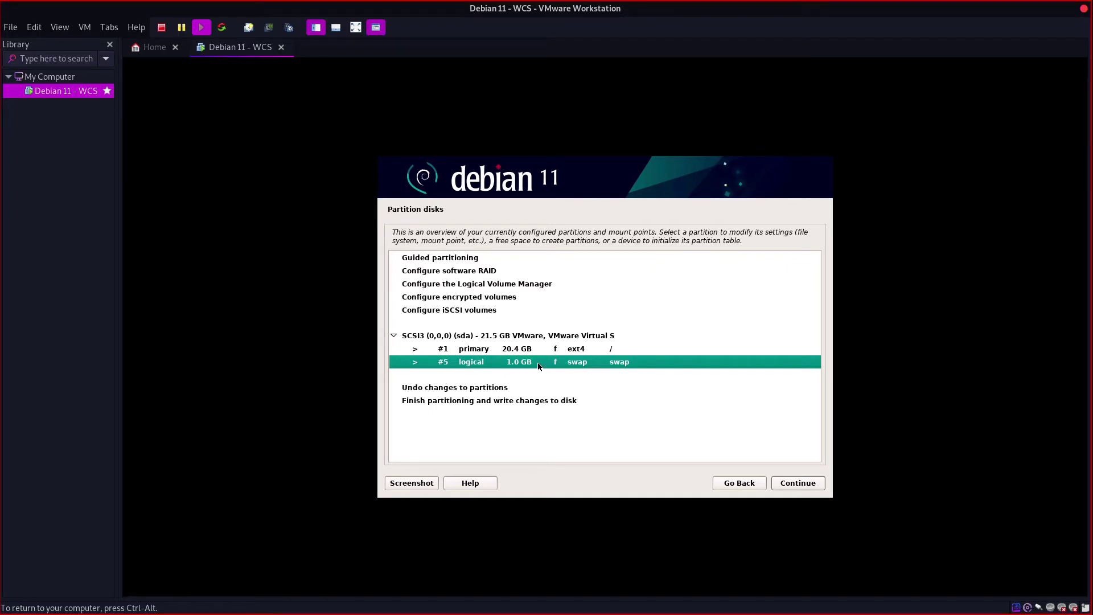
click(555, 351)
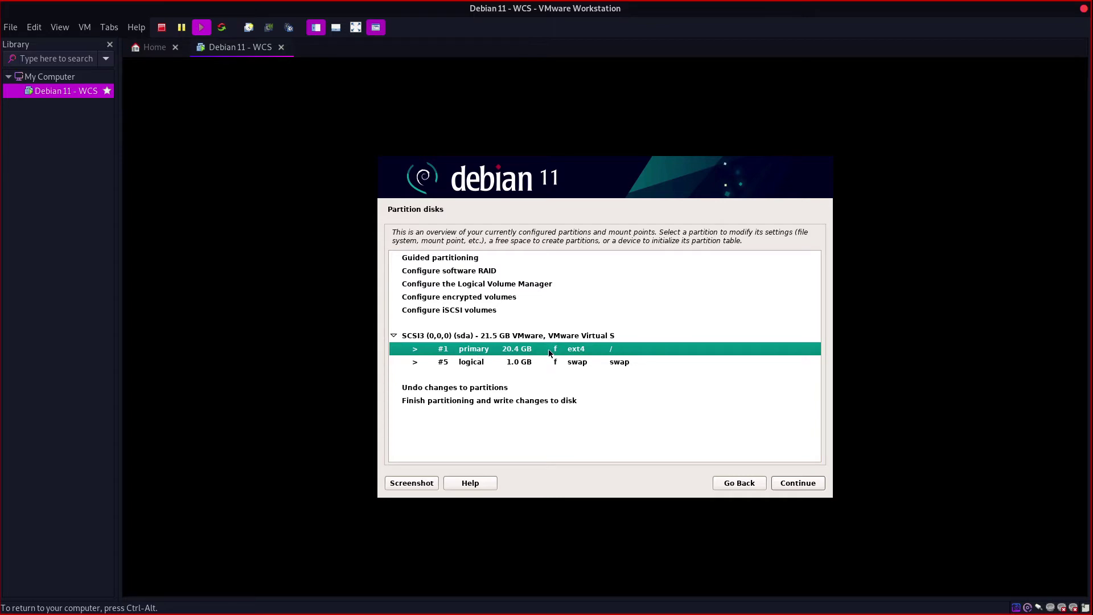
click(481, 400)
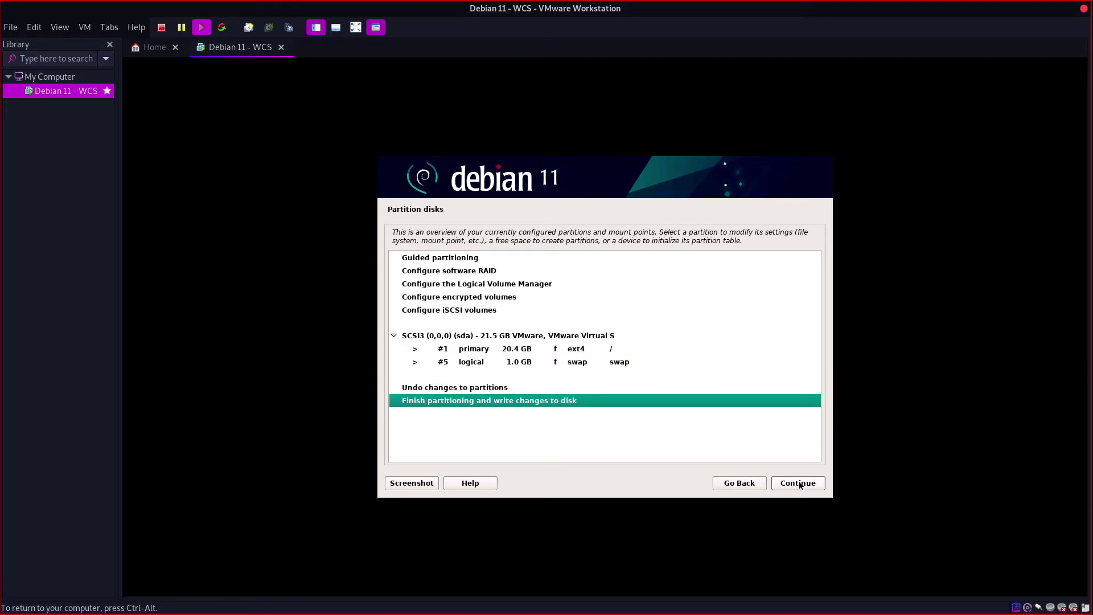
click(798, 484)
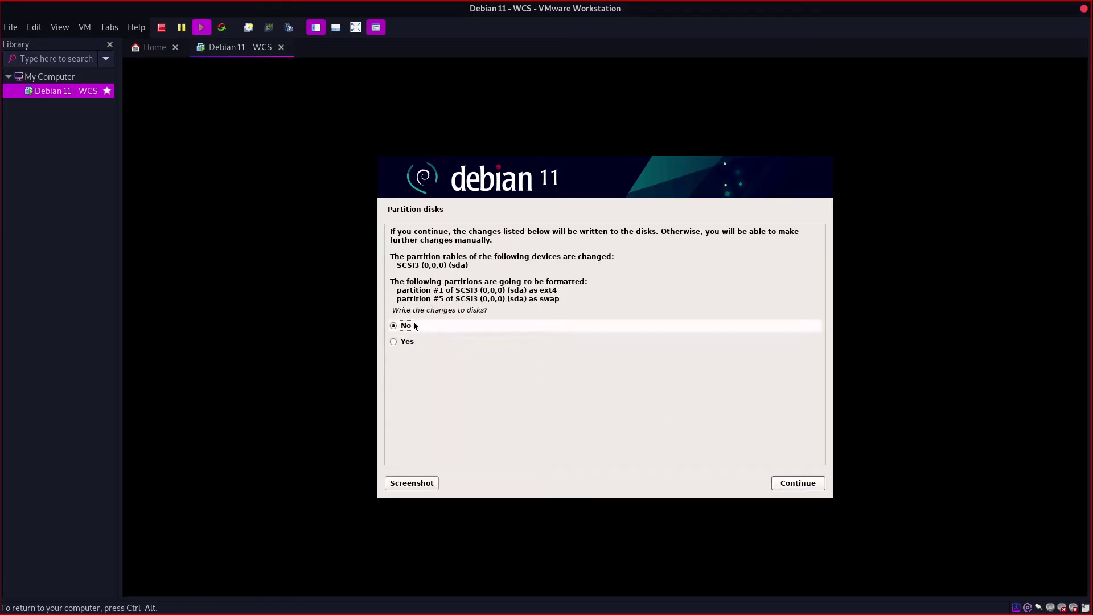
click(405, 342)
click(805, 481)
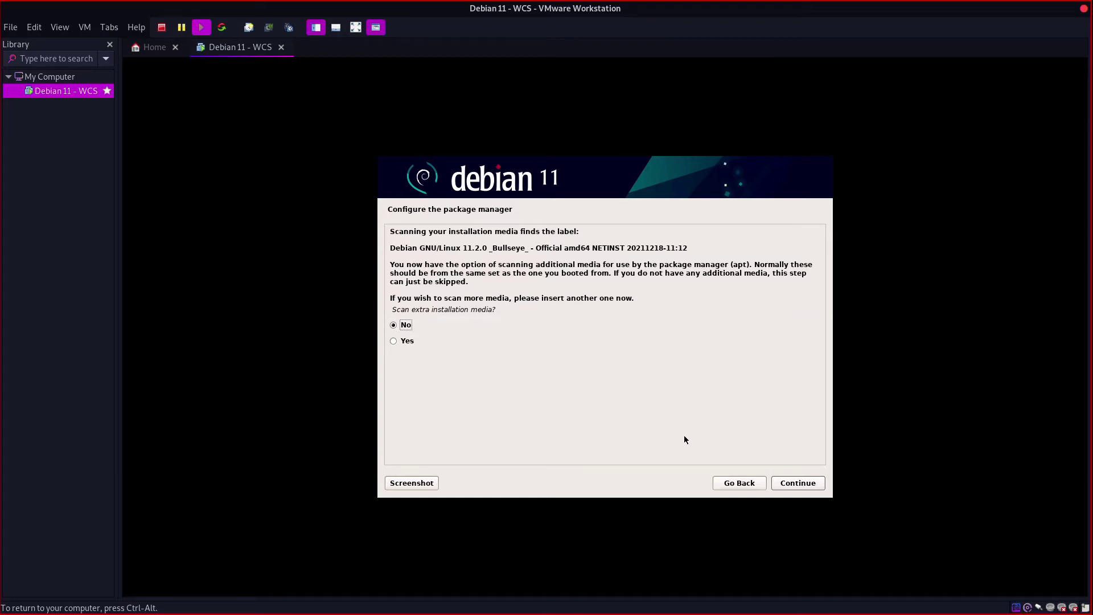
Step: Skip extra media scanning, use the United Kingdom deb.debian.org mirror and no HTTP proxy
click(781, 482)
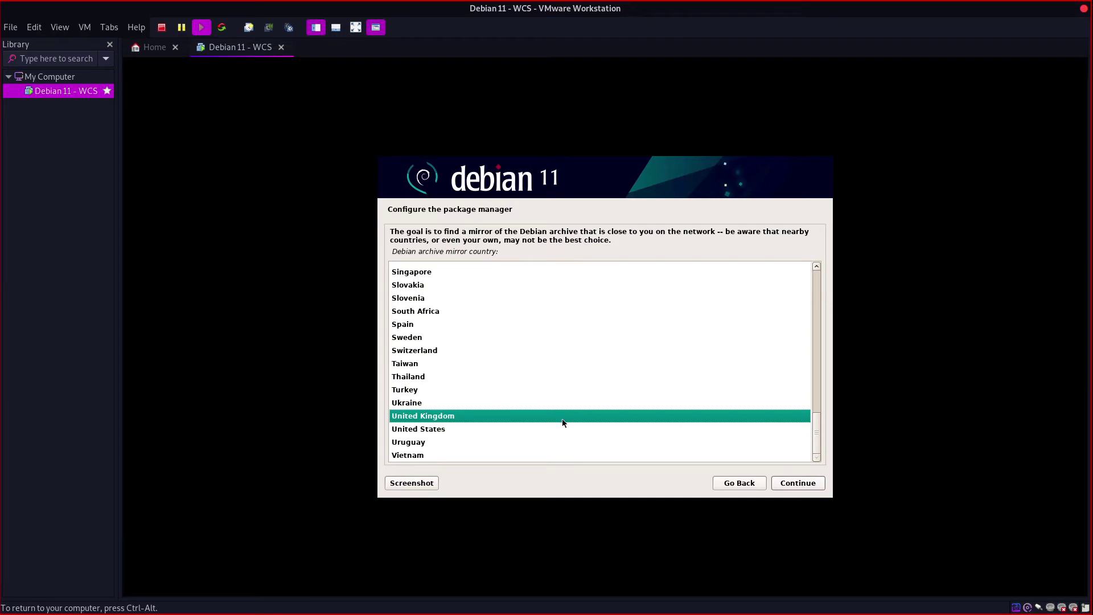
click(785, 487)
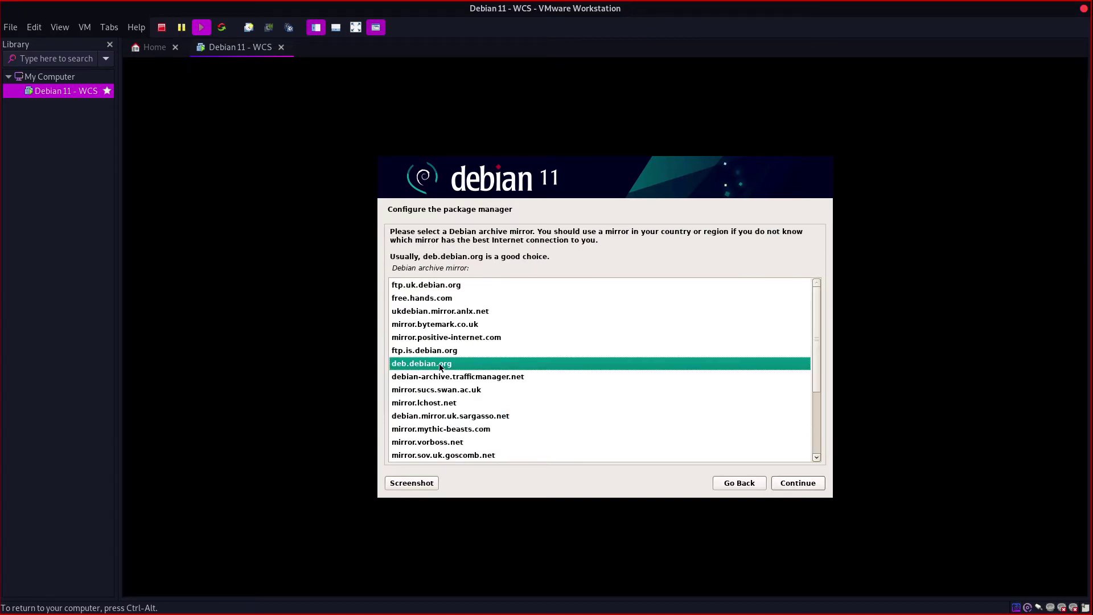
click(797, 483)
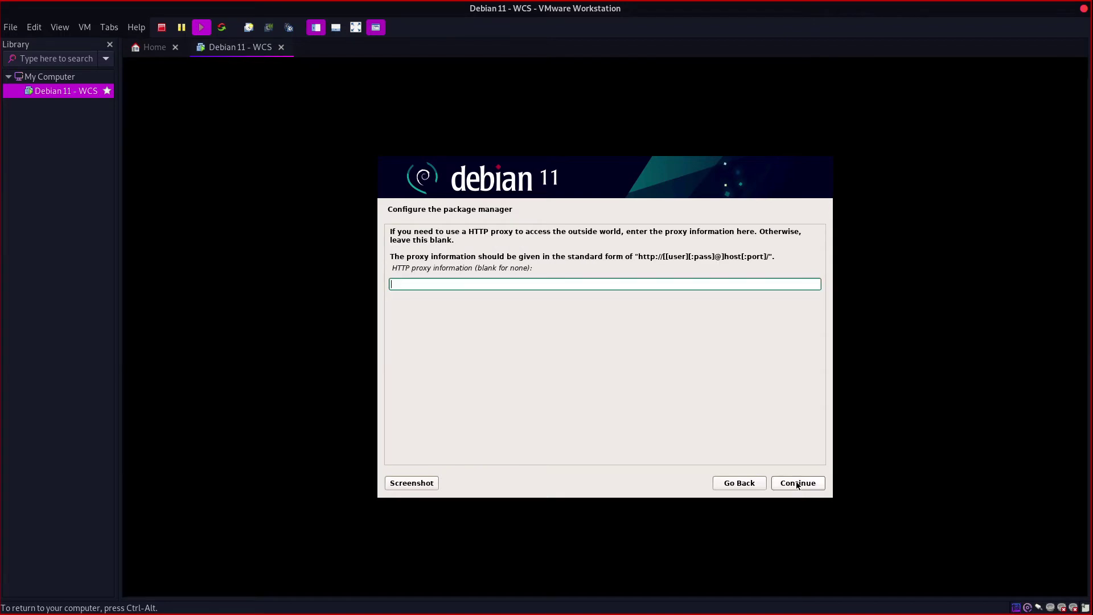
click(787, 483)
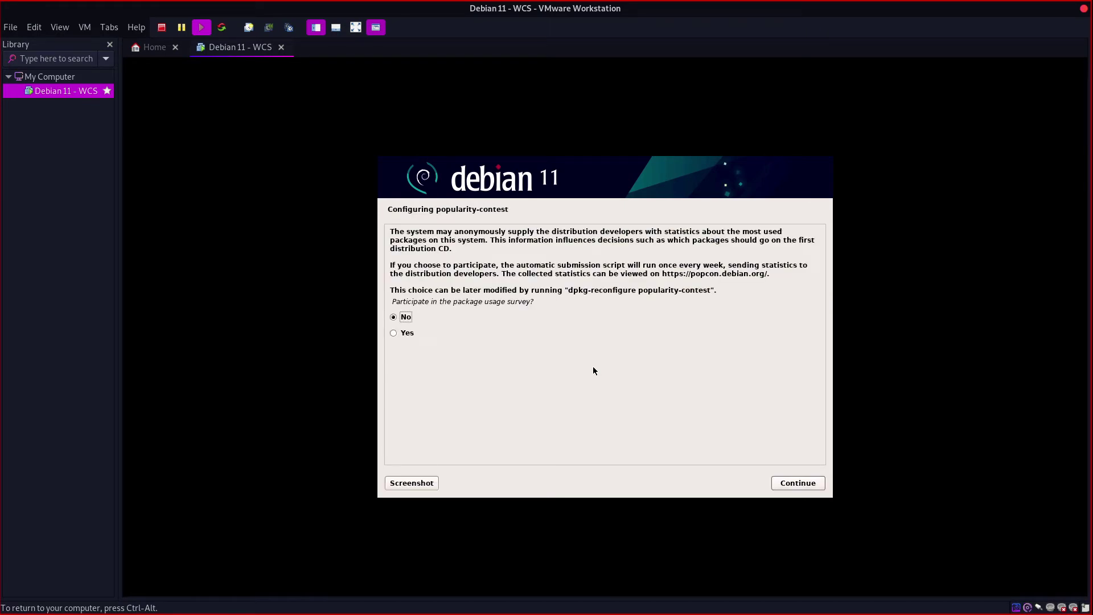
Step: Decline the popularity-contest package usage survey
click(799, 483)
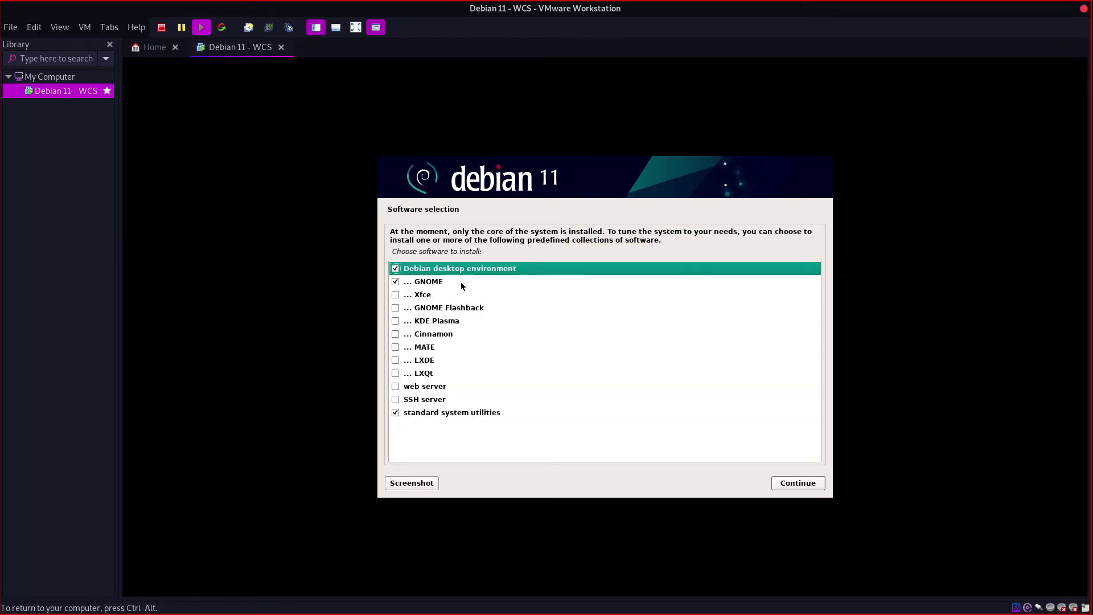
key(ctrl+alt)
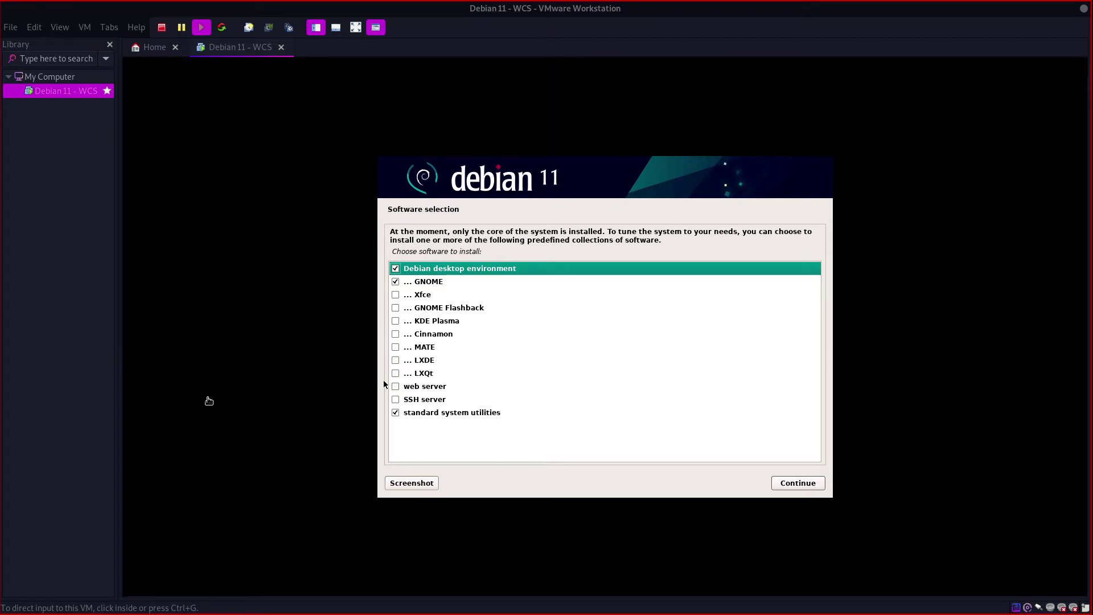
click(369, 333)
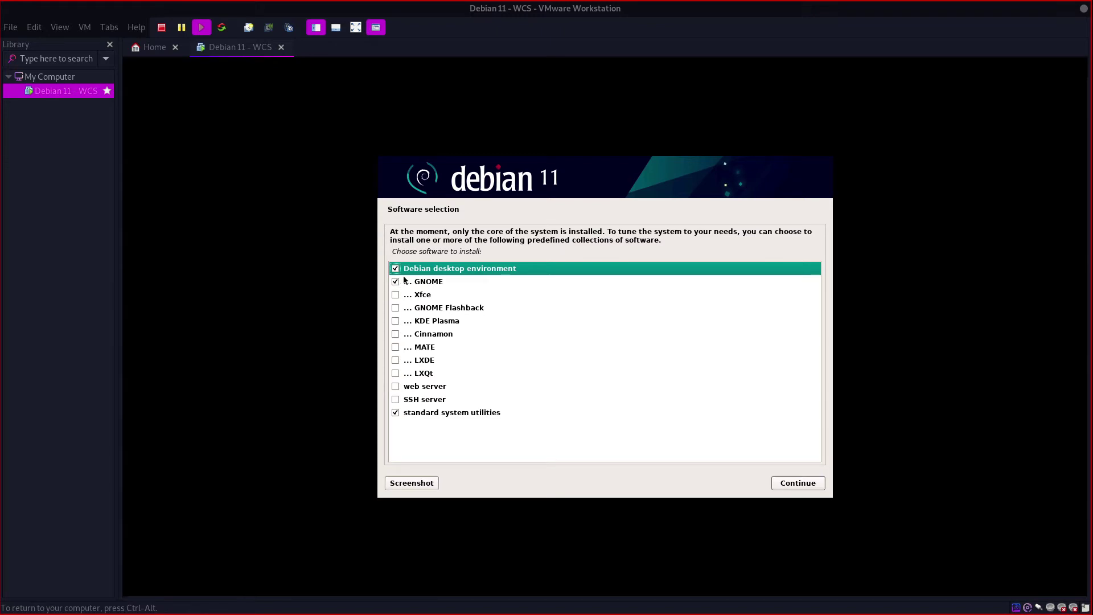
Step: Untick GNOME and Debian desktop environment, tick SSH server, and continue with that software selection
click(395, 283)
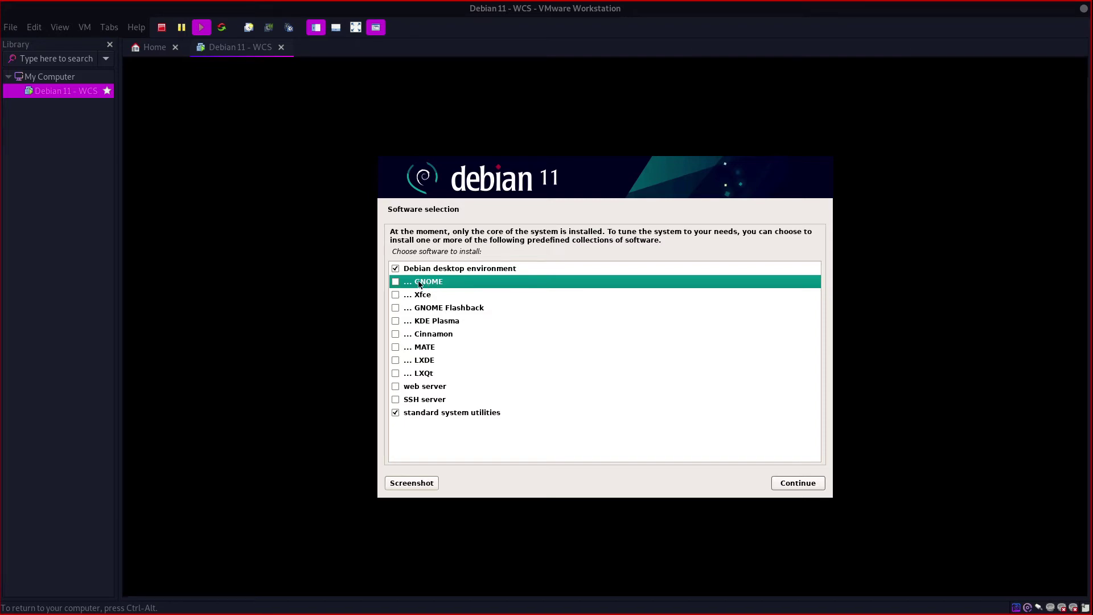
click(396, 269)
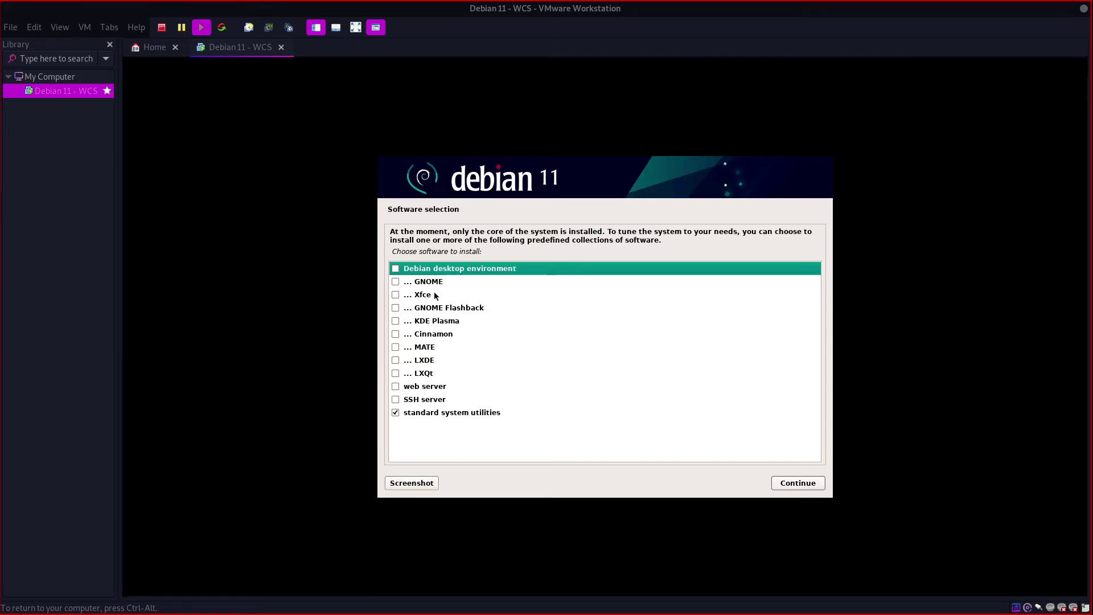
click(395, 400)
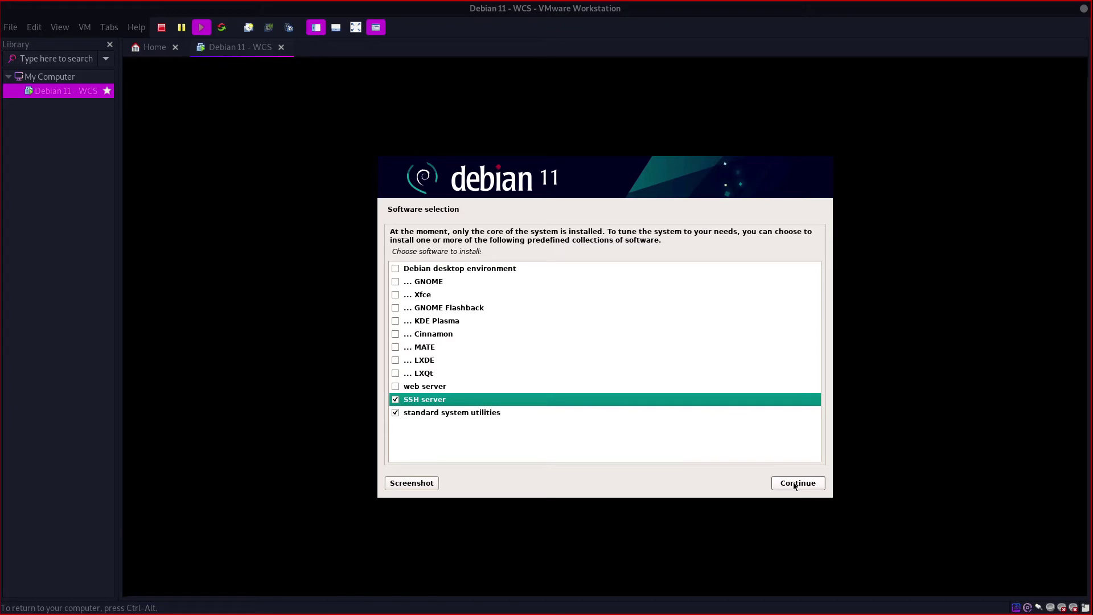
click(796, 484)
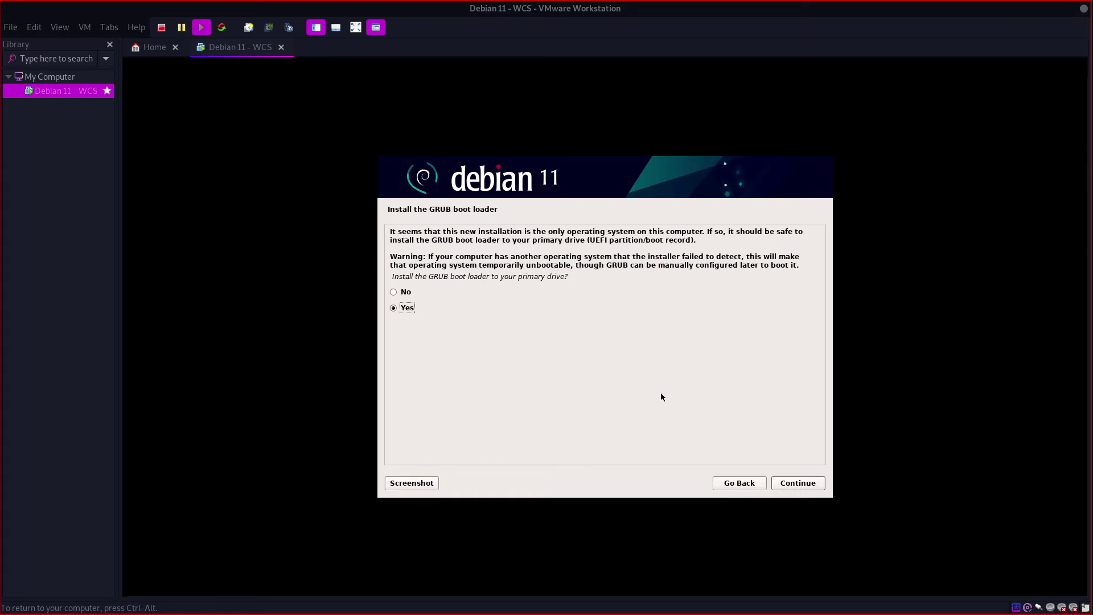
Step: Install GRUB on the primary drive, choosing /dev/sda as the boot loader device
click(796, 484)
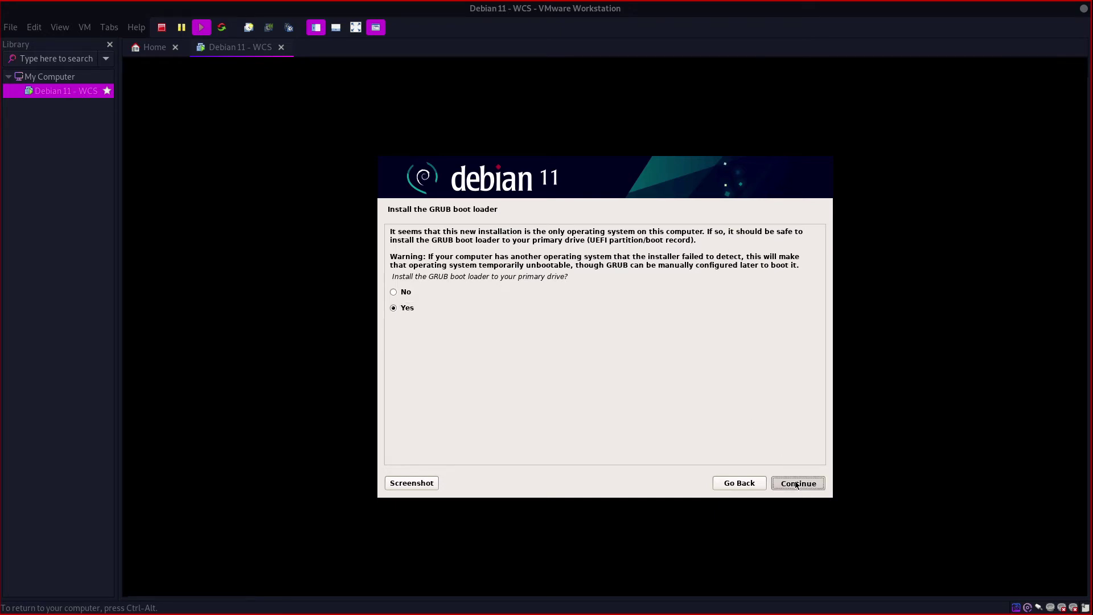
click(405, 290)
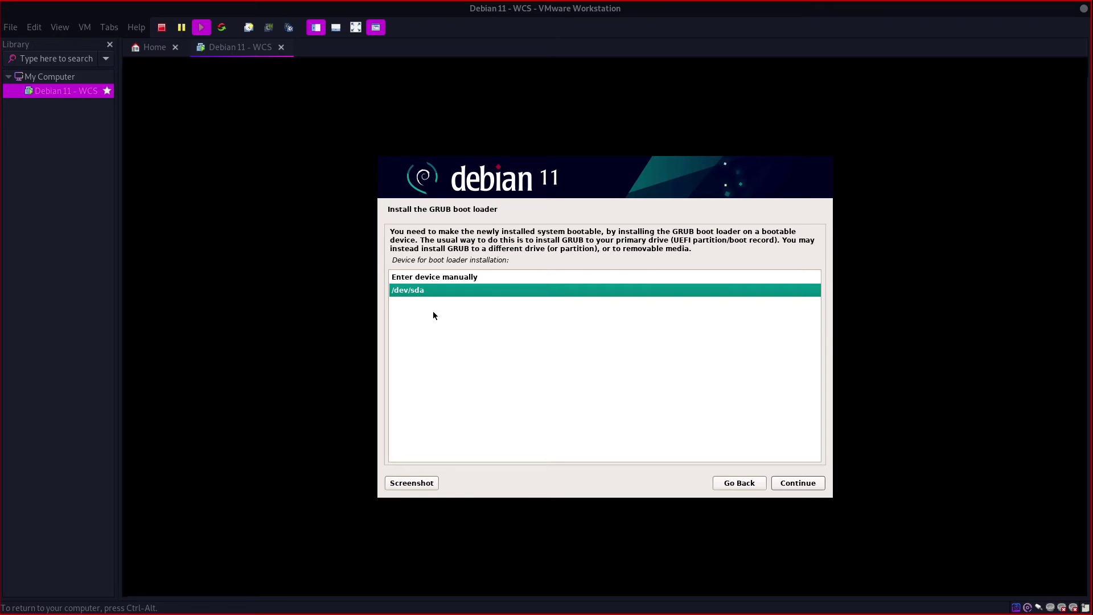
click(809, 484)
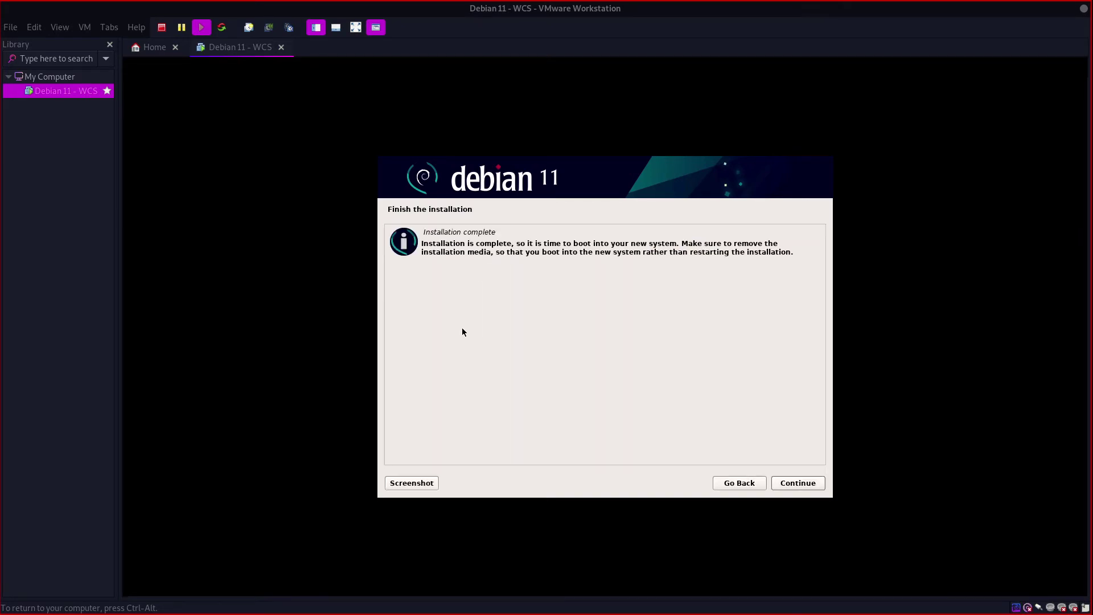
Step: Finish the installation so the VM reboots into Debian 11's tty1 login prompt
click(789, 487)
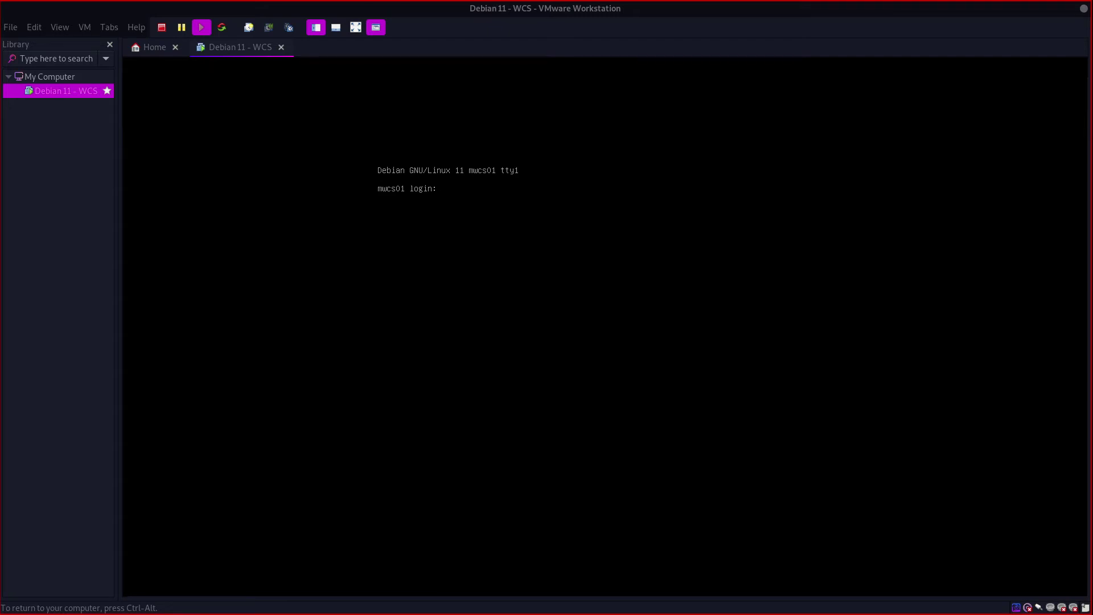
Step: Log in at the Debian console with the user account name
key(Return)
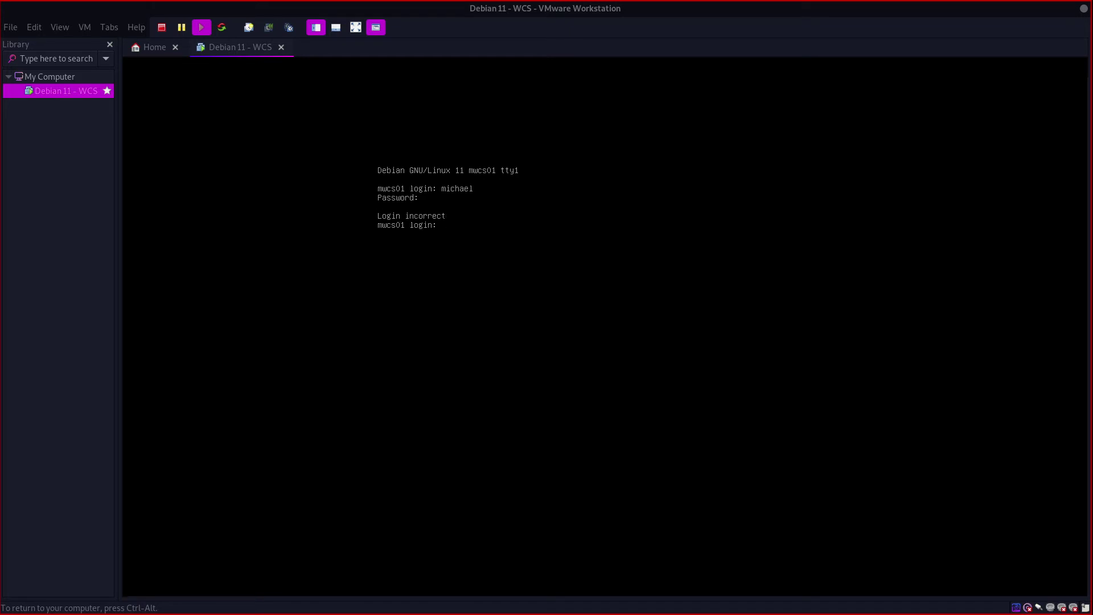
key(Return)
key(Return)
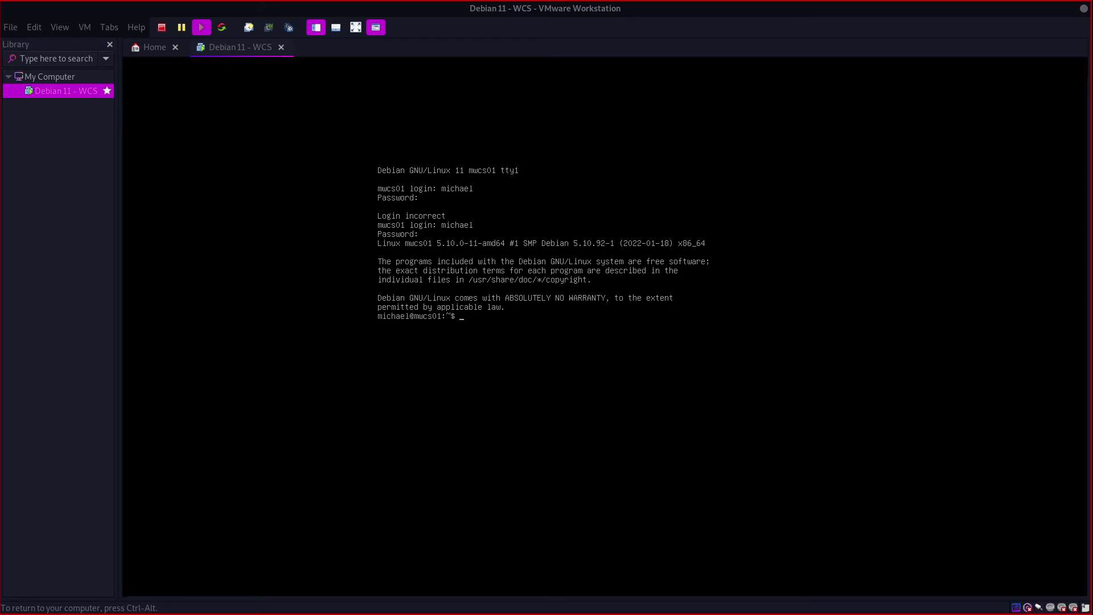
Step: Run ip address show in the guest console to list its network addresses
key(ctrl+alt)
click(91, 159)
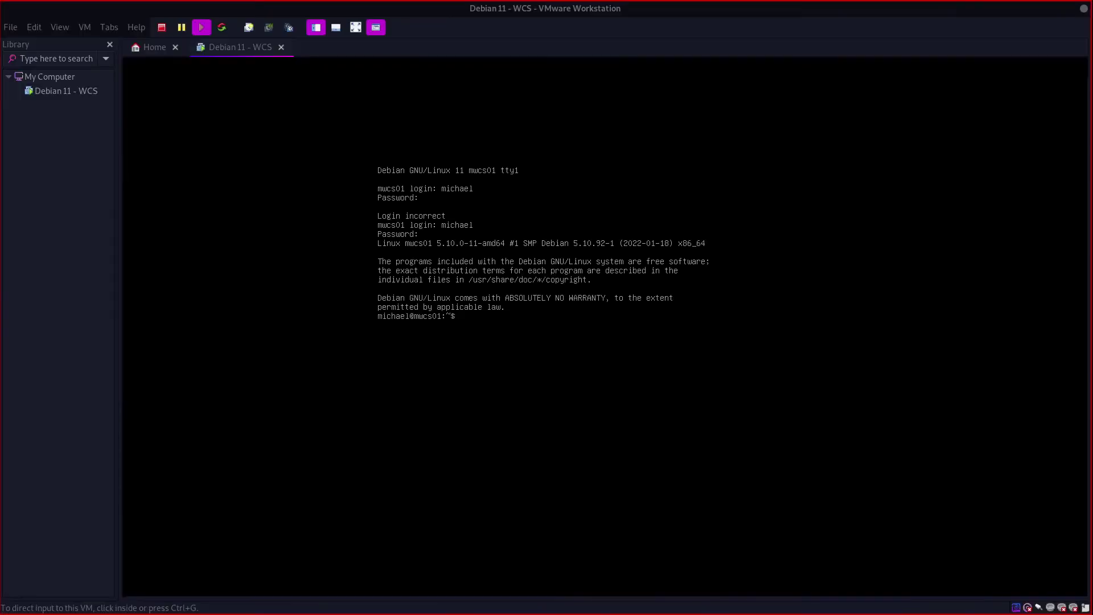
text(ip address show)
key(Return)
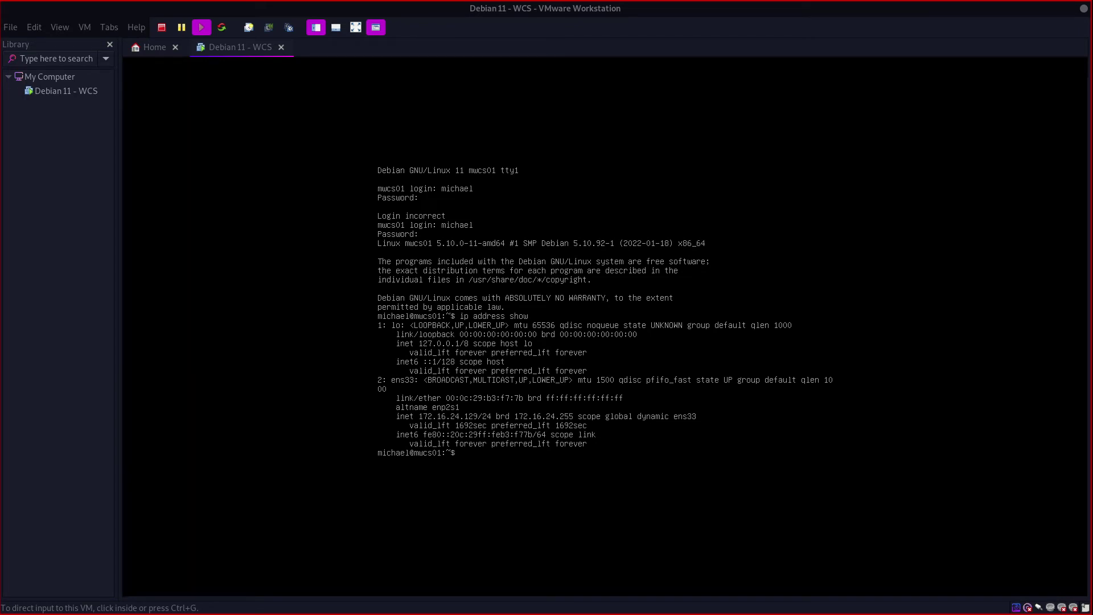
Step: Clear the console and rerun ip address show, showing ens33 at 172.16.24.129/24
key(ctrl+g)
text(lear)
key(Return)
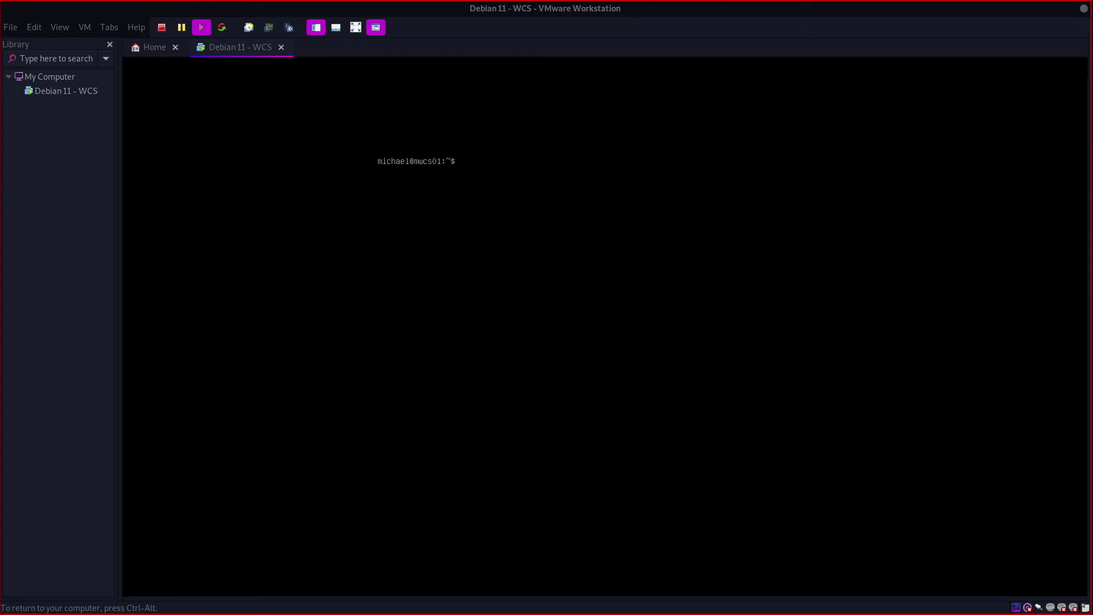
text(ip address show)
key(Return)
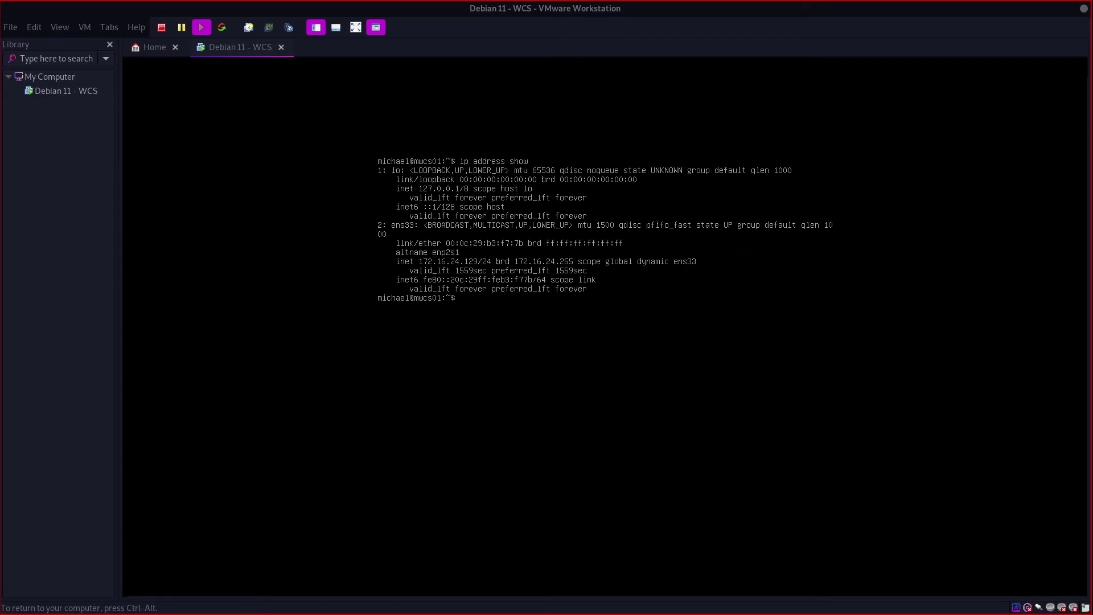
key(ctrl+alt)
key(super)
Step: SSH from the host terminal to the user account at 172.16.24.129 and enter the password
click(785, 521)
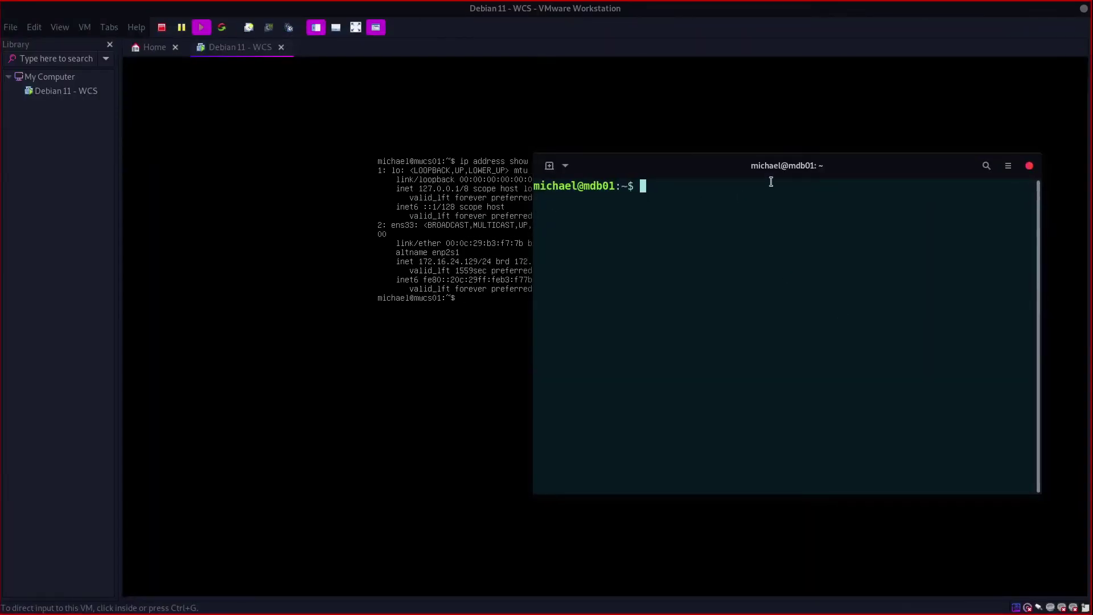
mouse_move(793, 175)
mouse_down()
mouse_move(792, 196)
mouse_move(784, 169)
mouse_up()
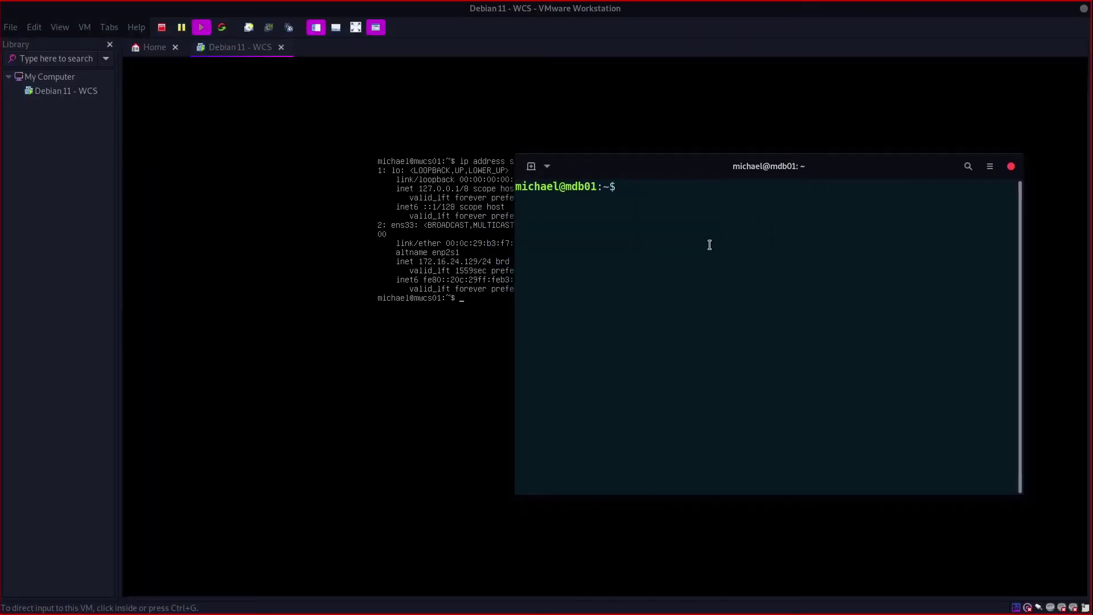
text(ssh michael@172.16.)
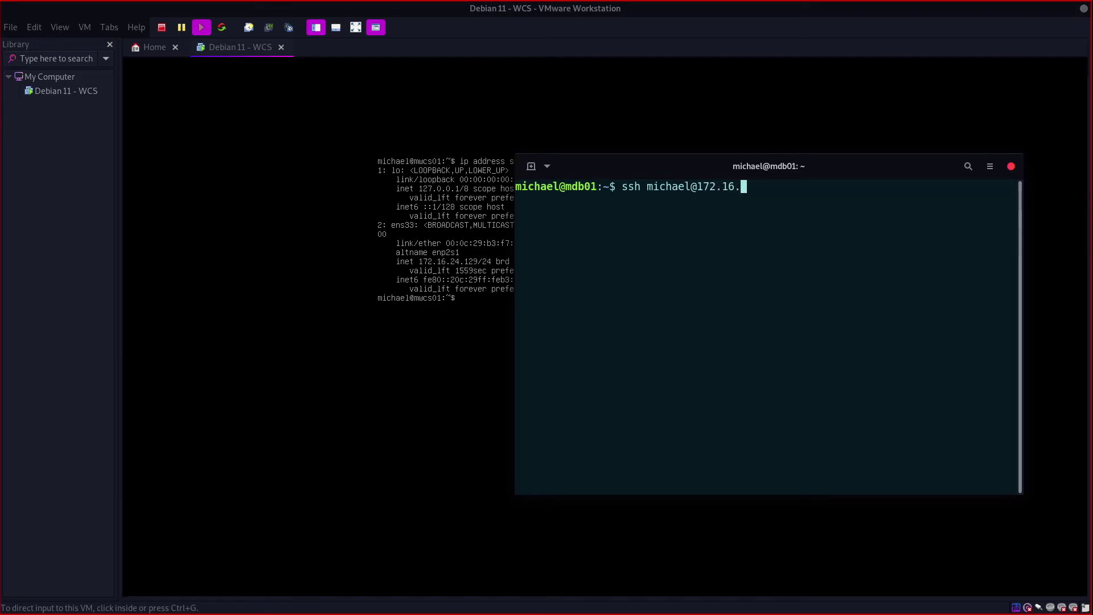
text(24.129)
key(Return)
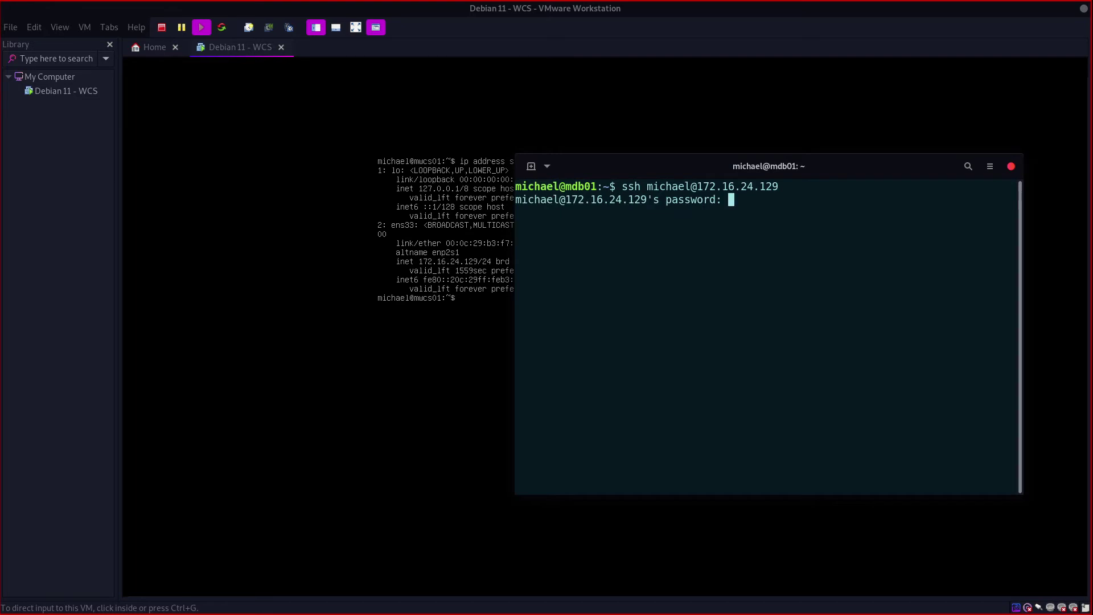
key(Return)
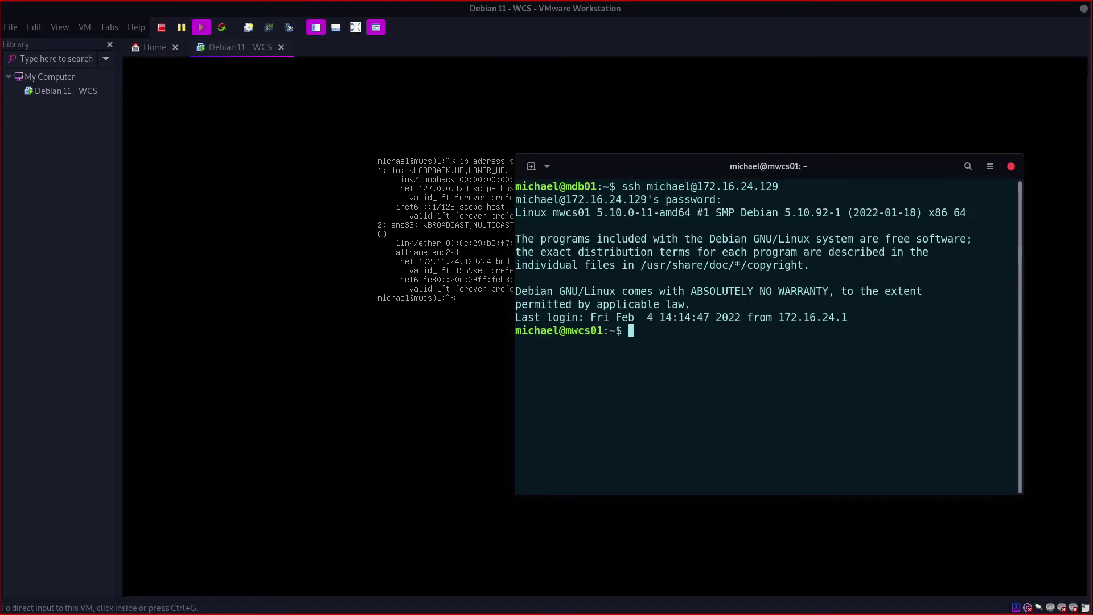
Step: Rearrange the windows, moving the host terminal and un-maximizing the VMware window
click(155, 203)
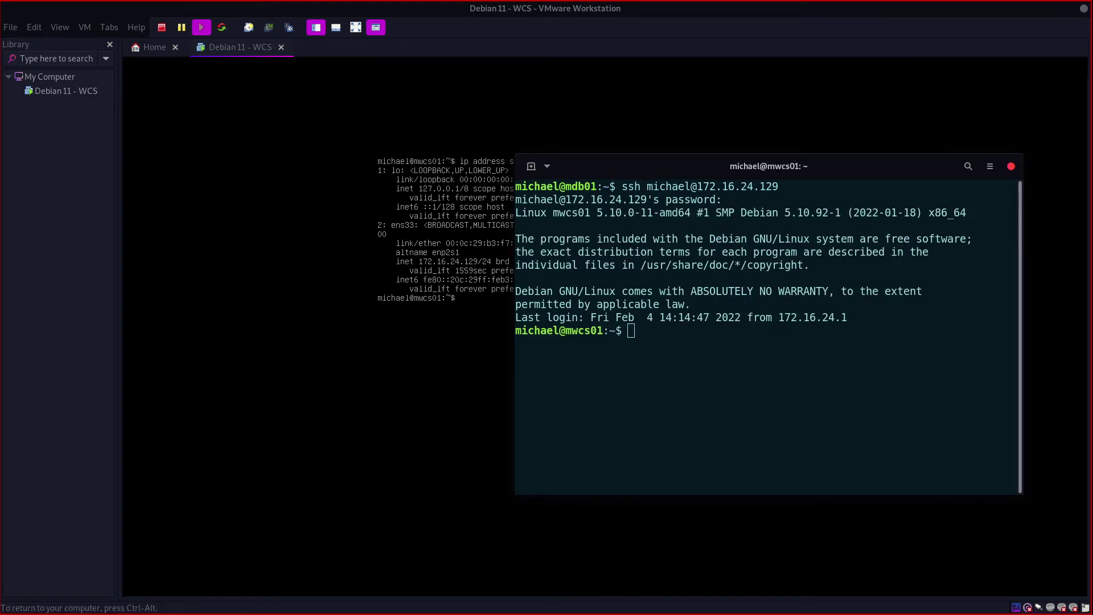
key(ctrl+alt)
drag(724, 169, 601, 167)
drag(530, 318, 510, 286)
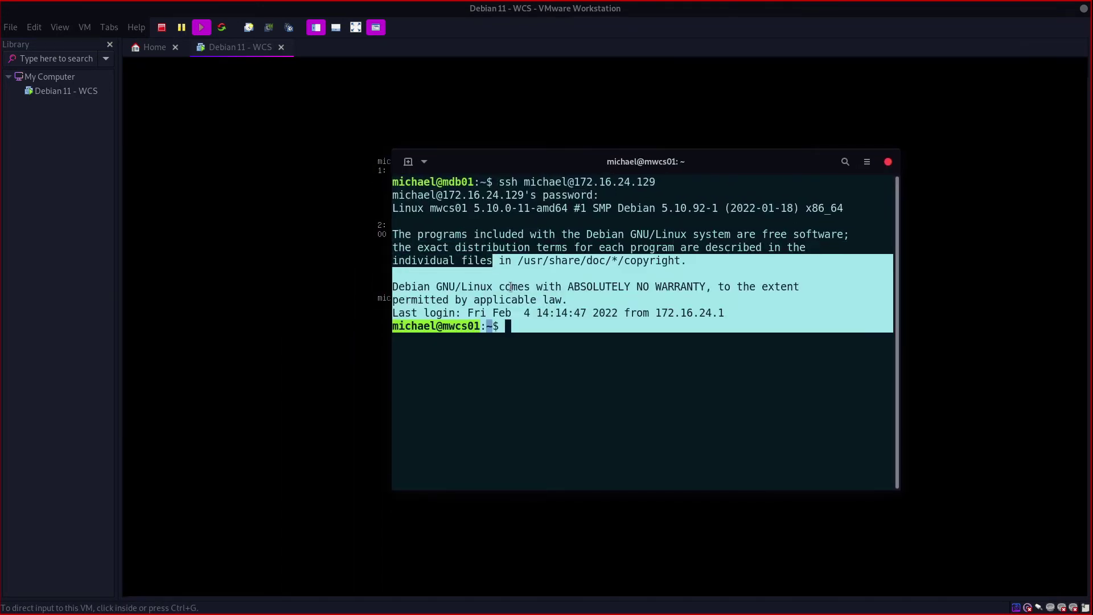
click(518, 333)
right_click(520, 336)
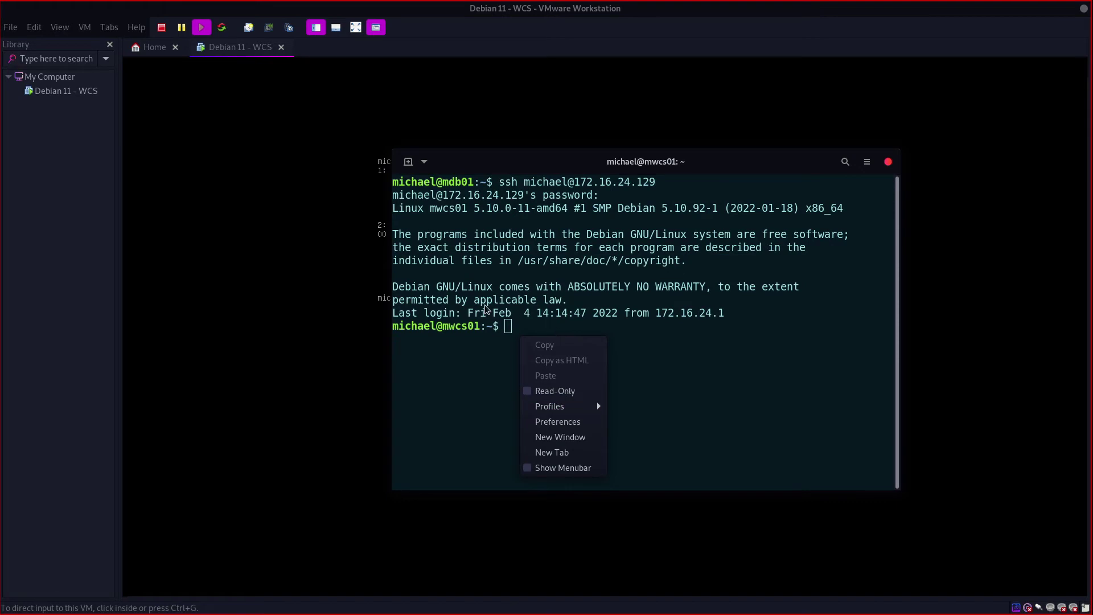
drag(498, 313, 685, 314)
click(598, 361)
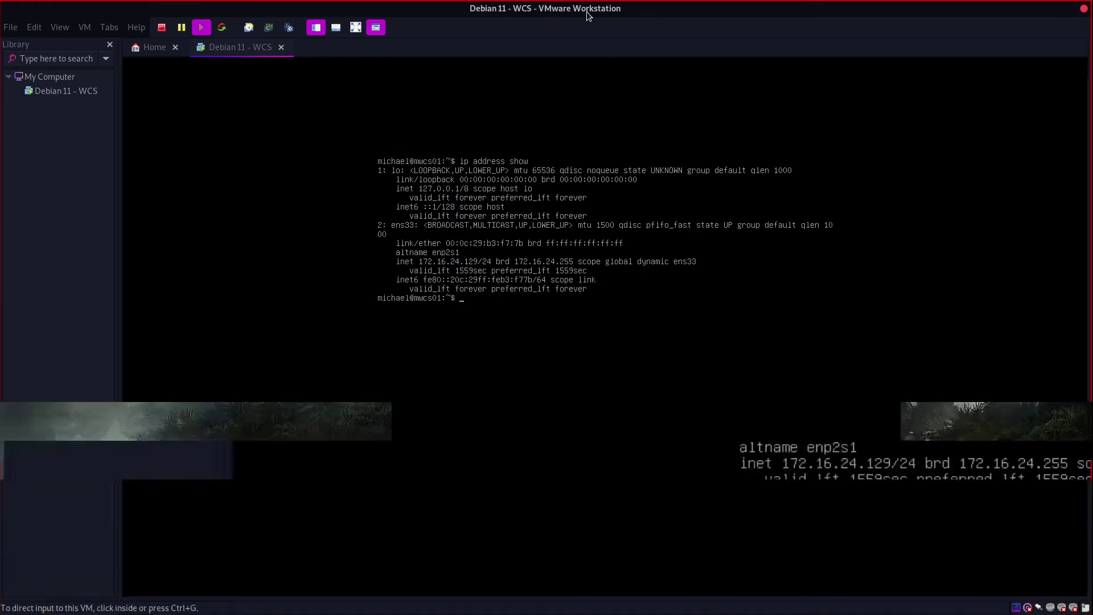
drag(586, 11, 577, 84)
right_click(577, 84)
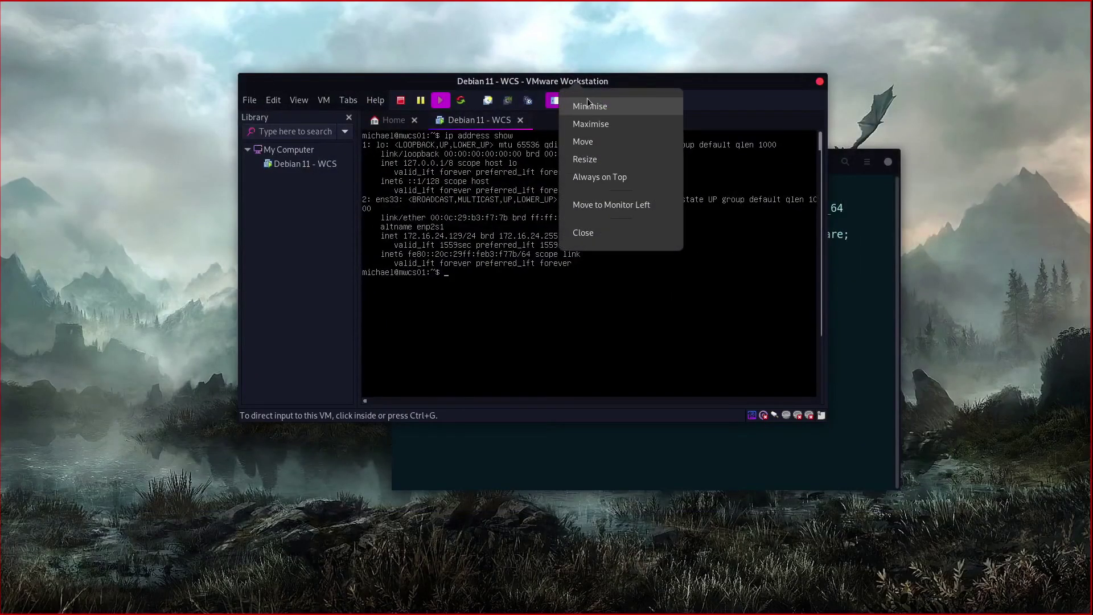
Step: Minimize VMware and maximize the host terminal to fill the screen
click(589, 102)
drag(624, 162, 556, 99)
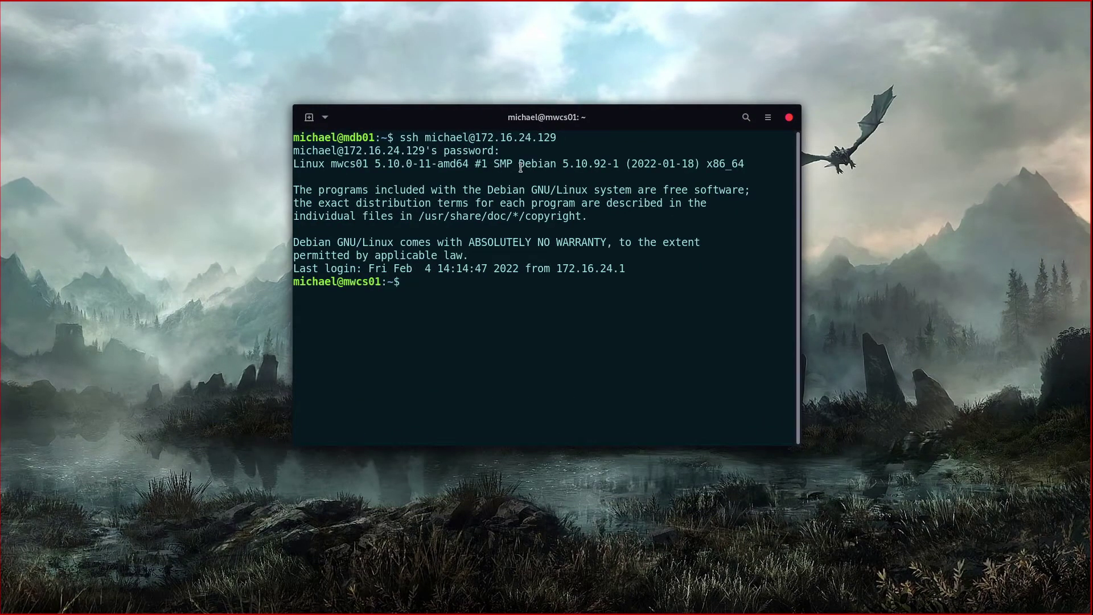
click(325, 116)
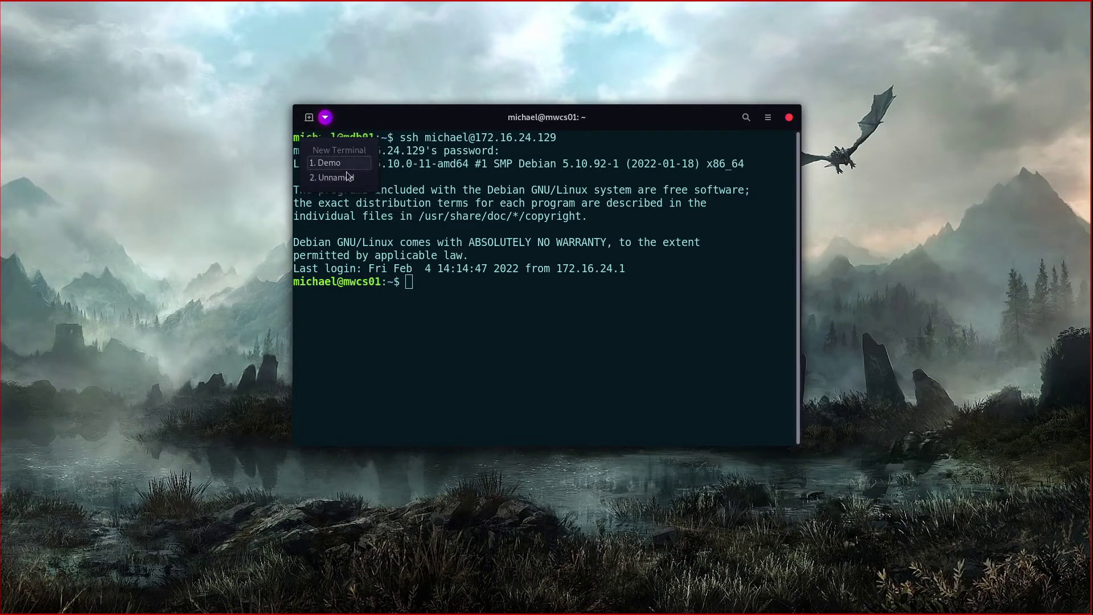
key(Escape)
drag(570, 295, 383, 211)
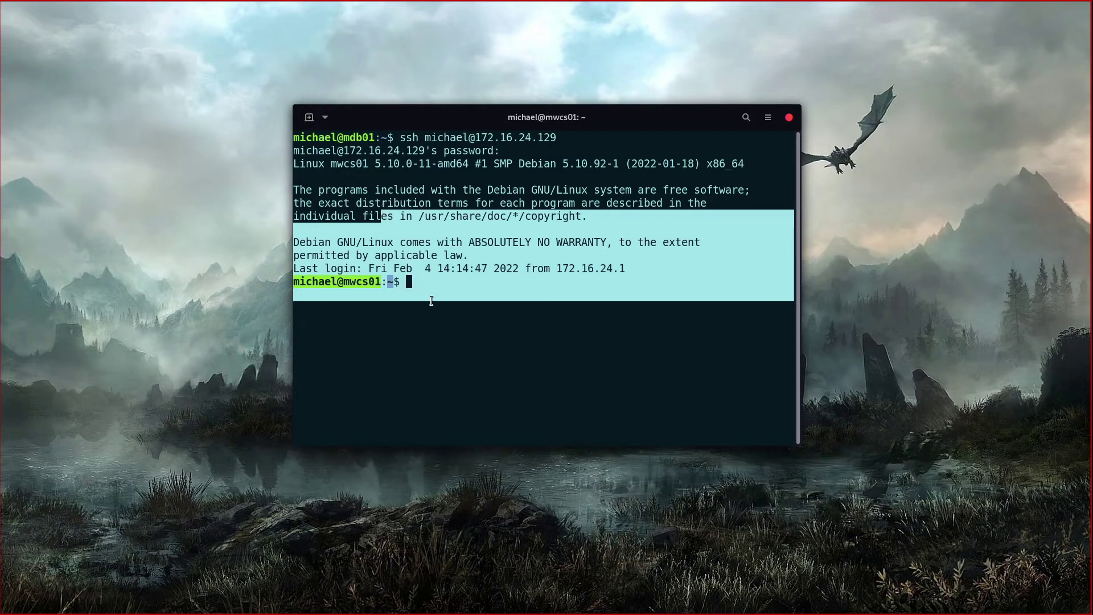
click(470, 290)
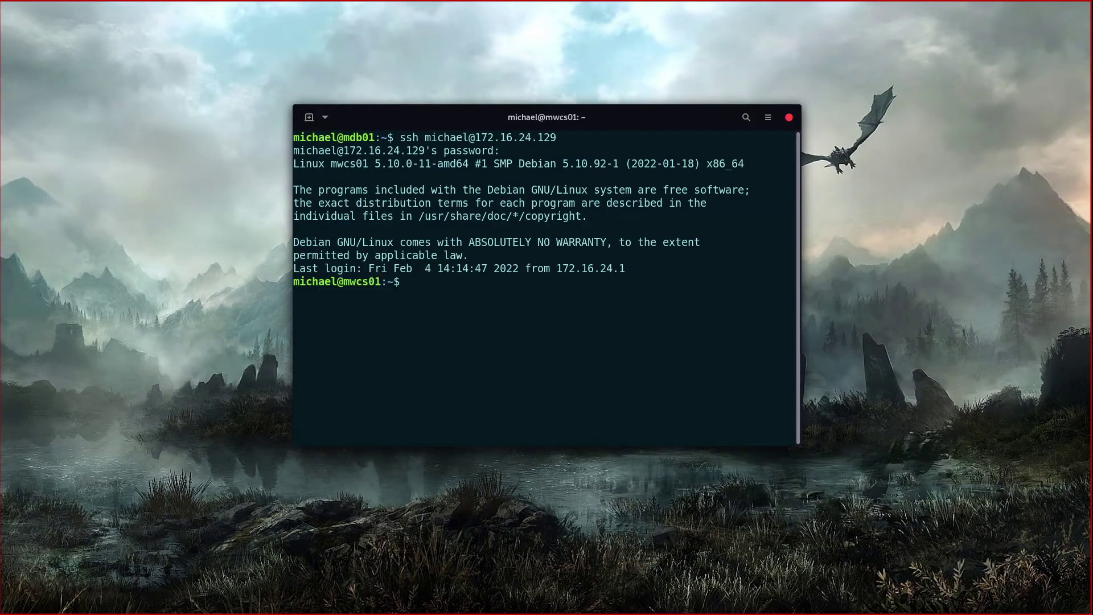
double_click(525, 125)
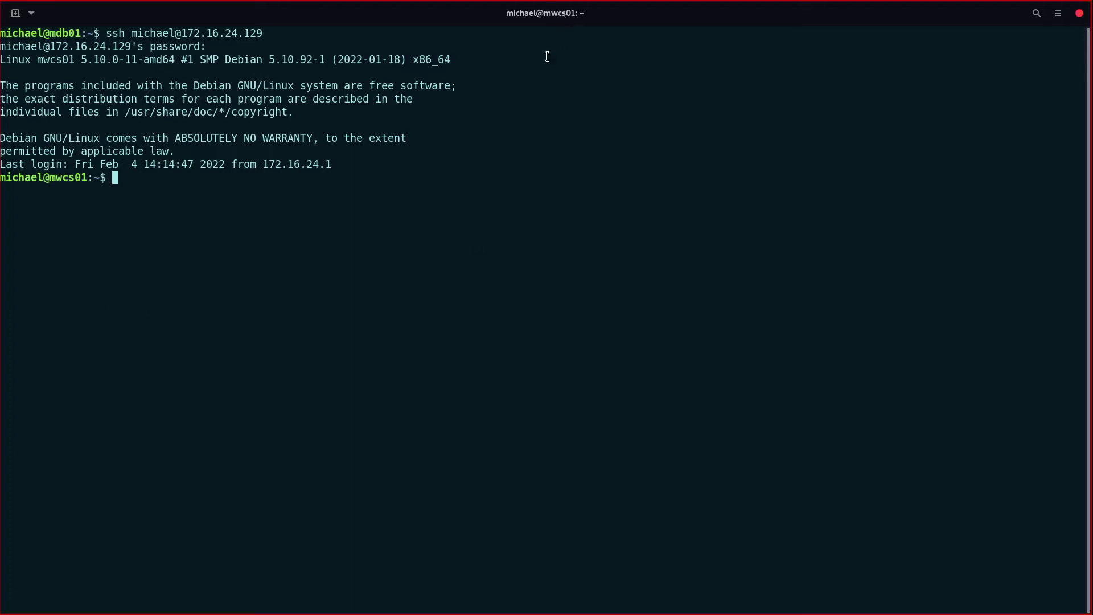
Step: Run exit to close the SSH connection to 172.16.24.129
text(exit)
key(Return)
key(super)
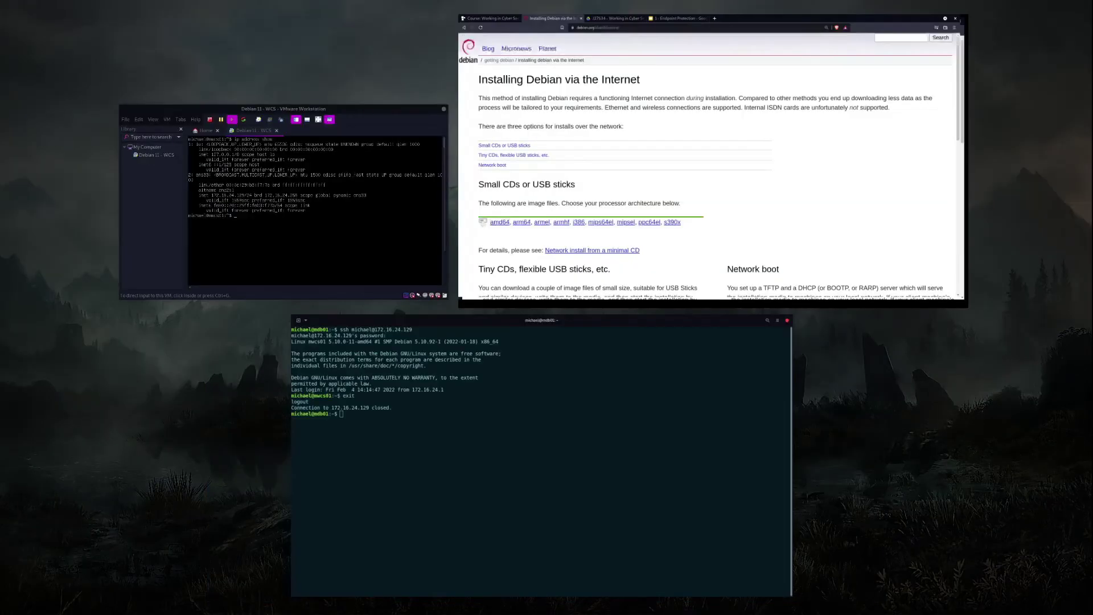
Step: Switch the Debian 11 - WCS VM's network adapter from NAT to Bridged and save the settings
click(341, 251)
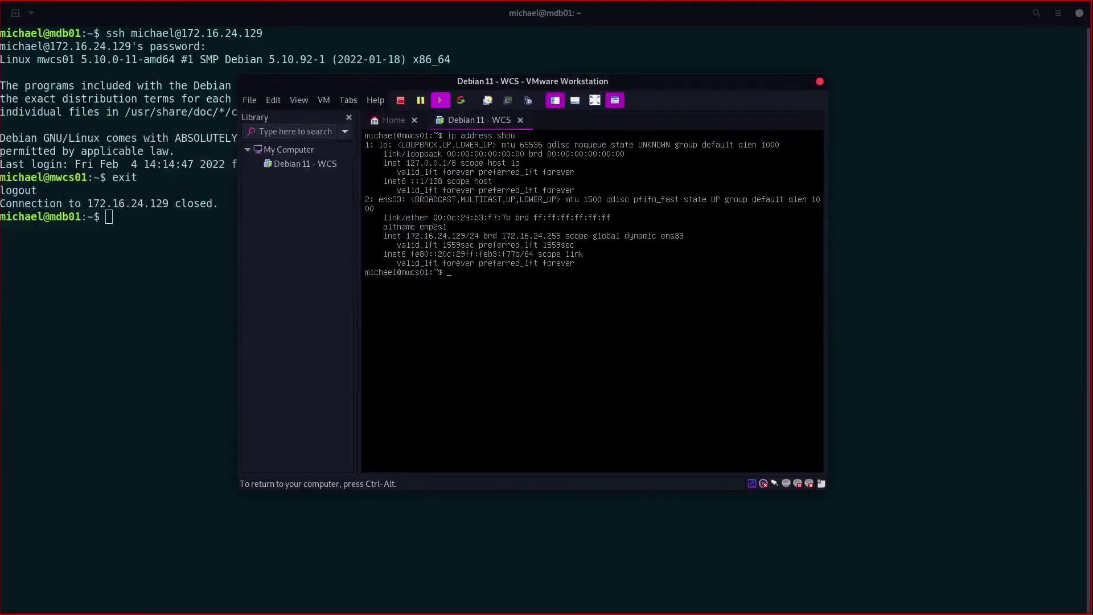
key(ctrl+alt)
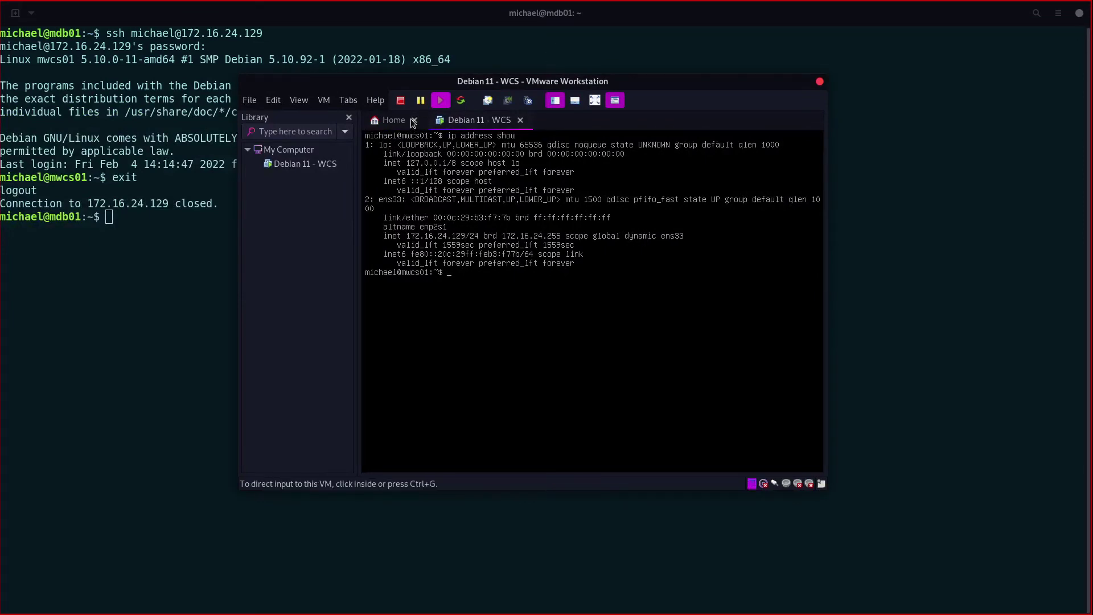
click(414, 119)
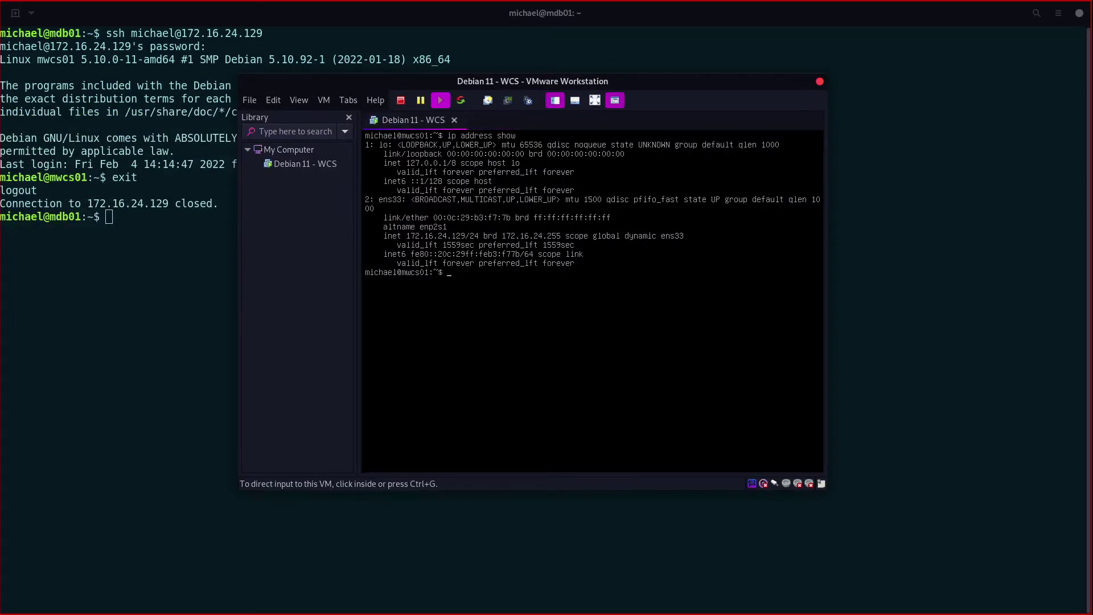
click(326, 104)
mouse_move(348, 139)
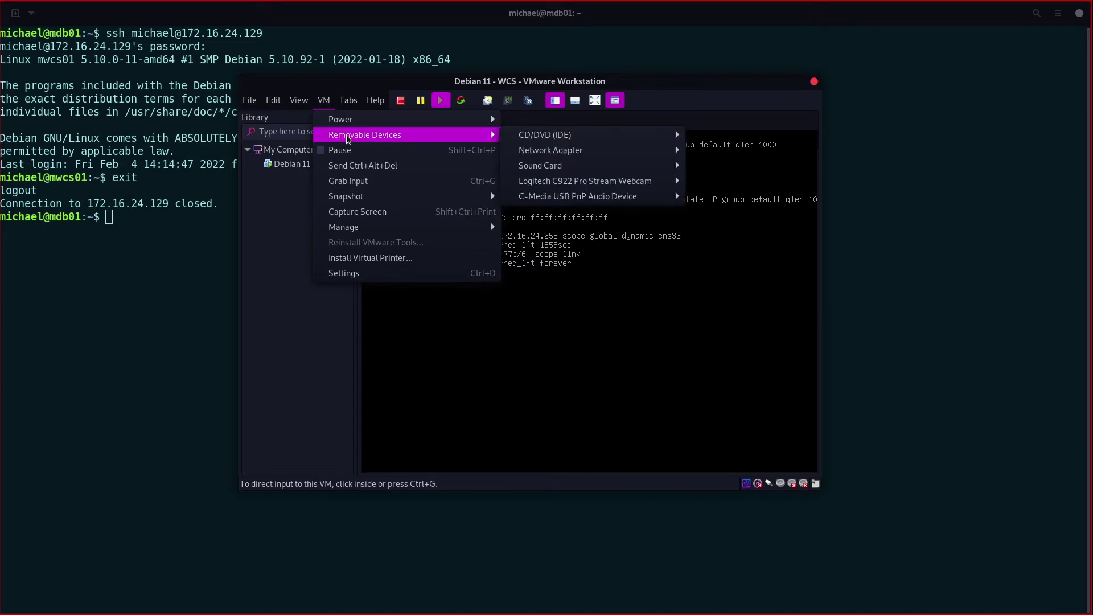
click(363, 275)
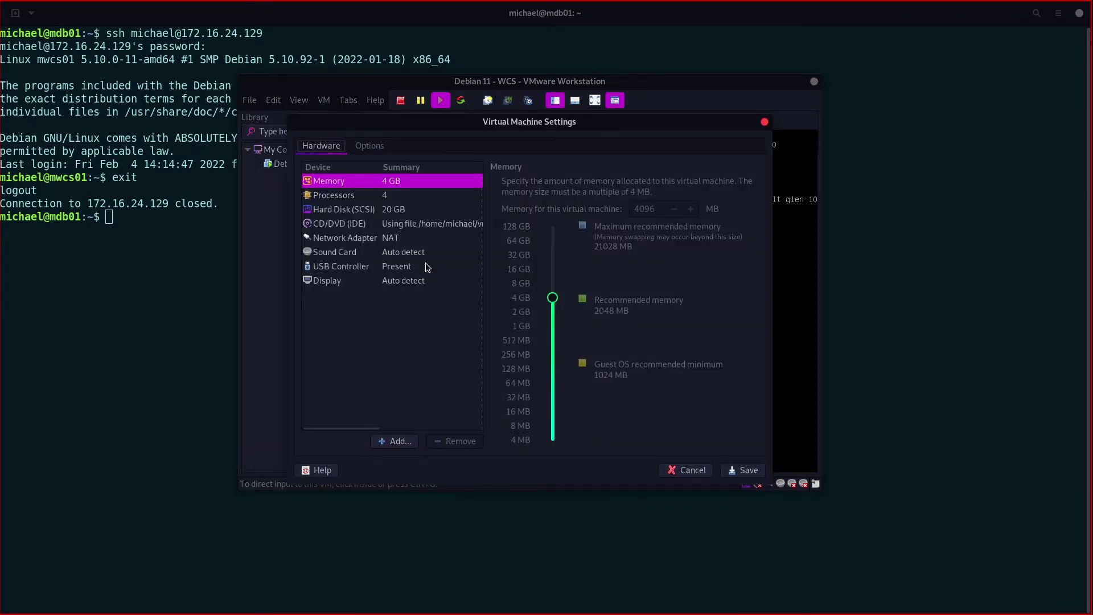
click(350, 238)
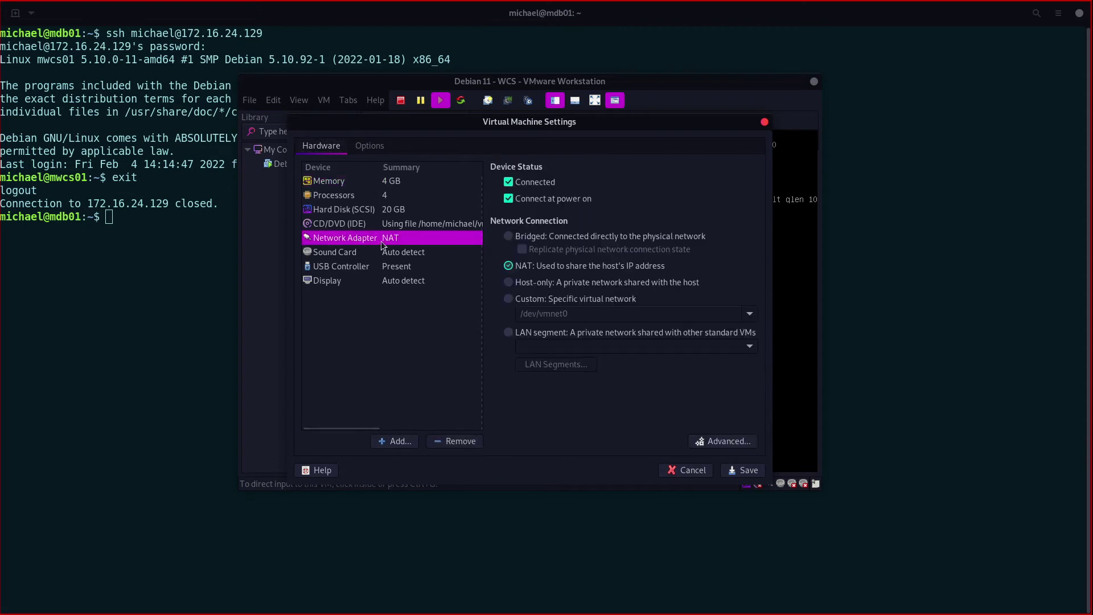
click(508, 239)
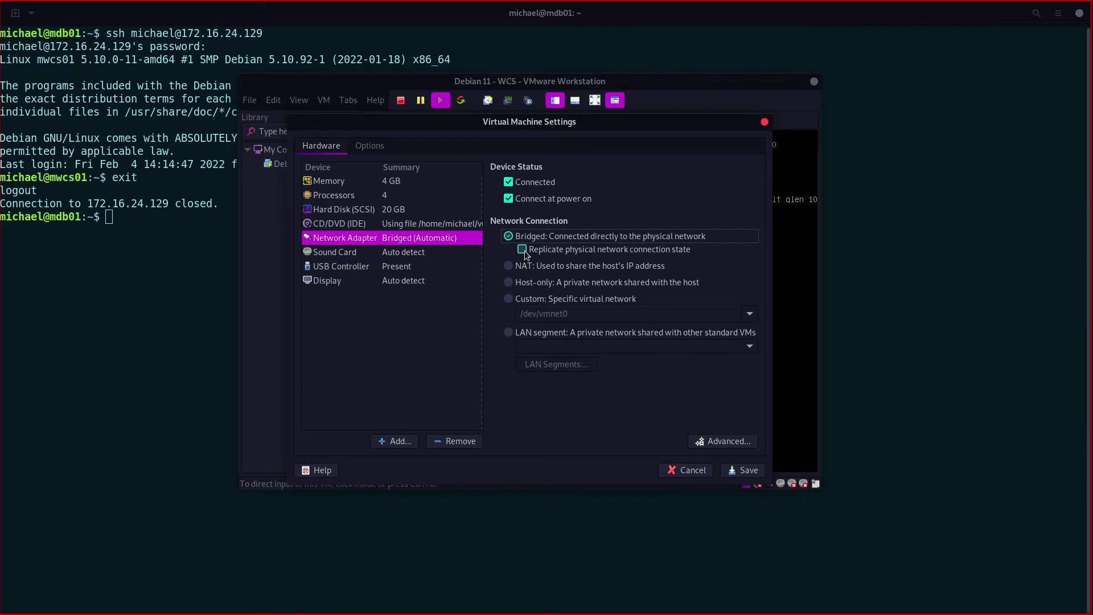
click(744, 470)
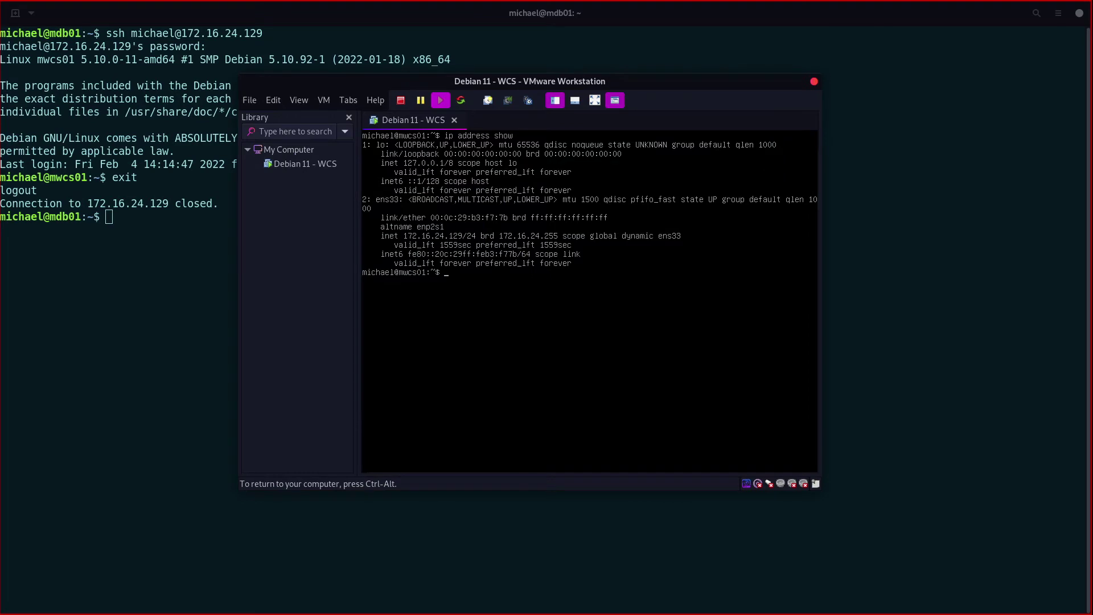
Step: Rerun ip address show several times, watching ens33 drop and come back at 172.16.24.129/24
key(Up)
key(Return)
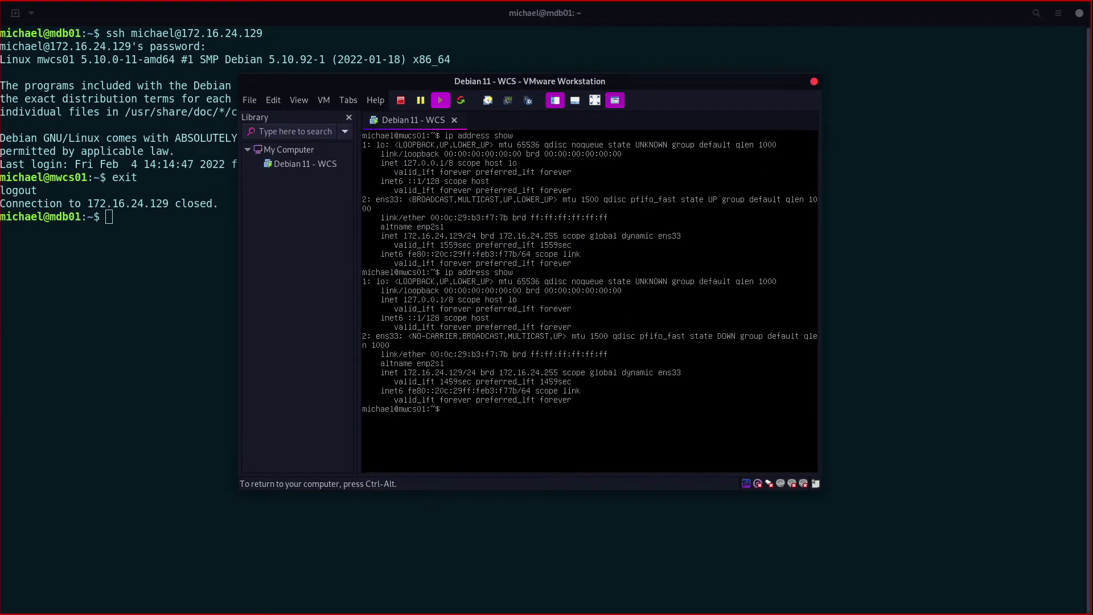
key(Up)
key(Return)
key(Up)
key(Return)
key(Up)
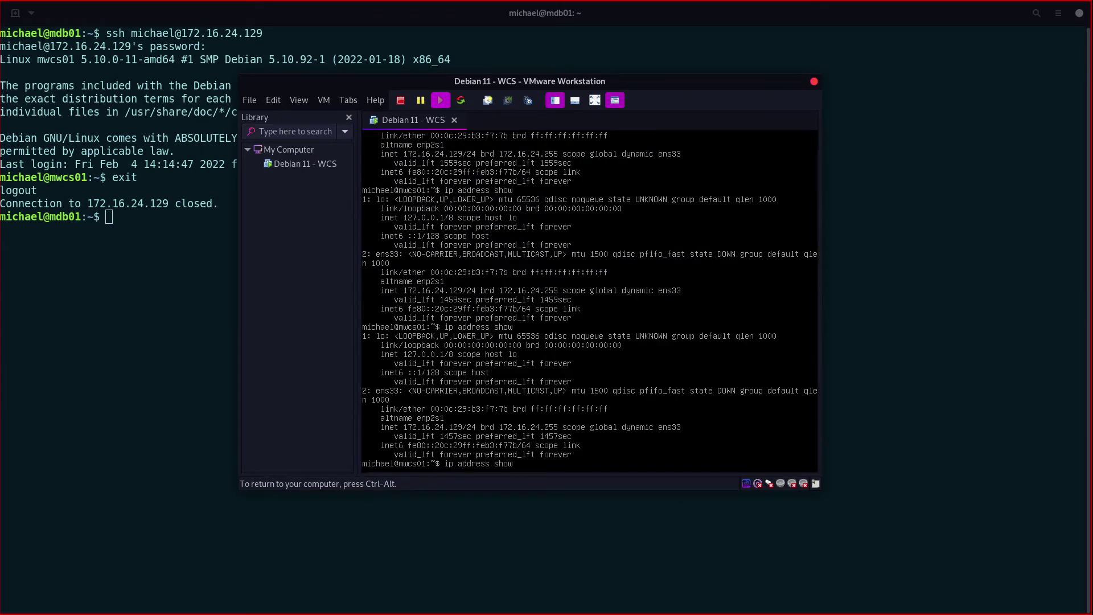
key(Down)
key(Up)
key(Return)
key(Up)
key(Return)
key(Up)
key(Return)
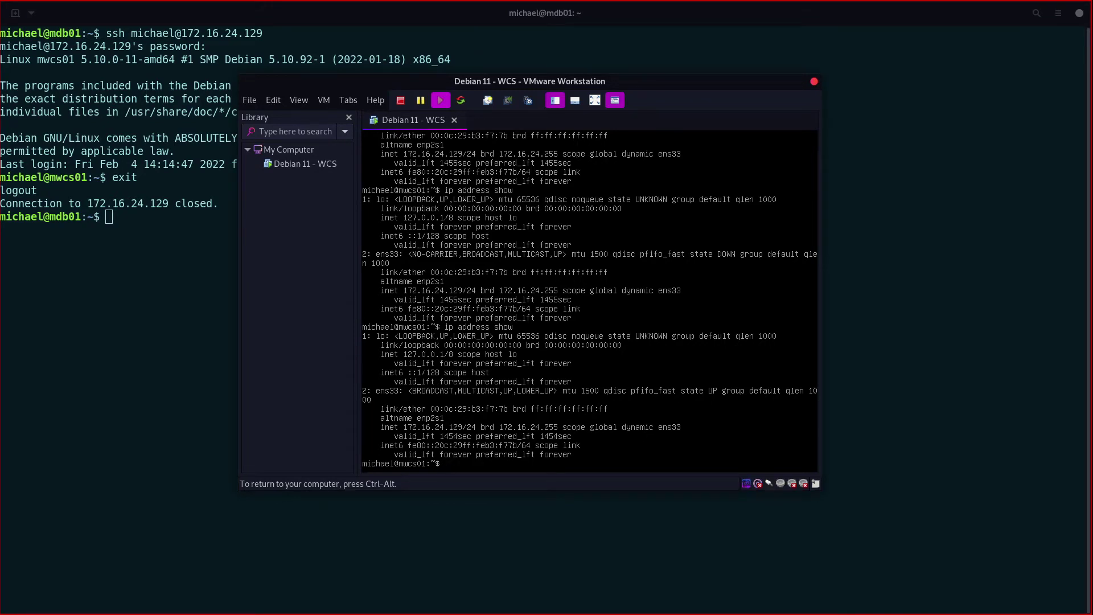
key(ctrl+alt)
key(ctrl+alt)
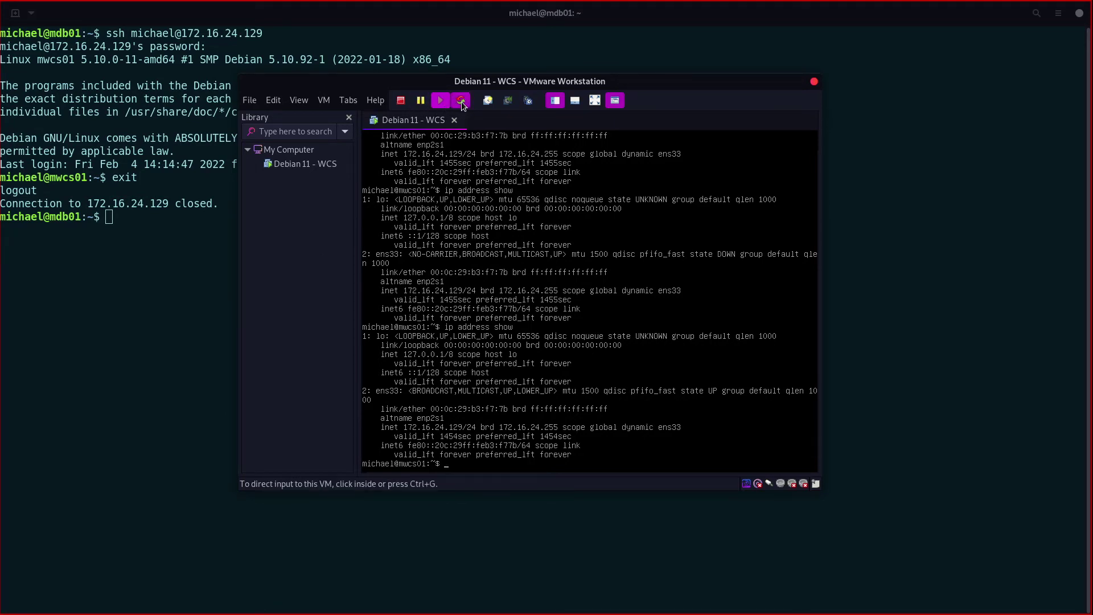
Step: Restart the Debian guest without future confirmation prompts and boot the default GRUB entry
click(462, 101)
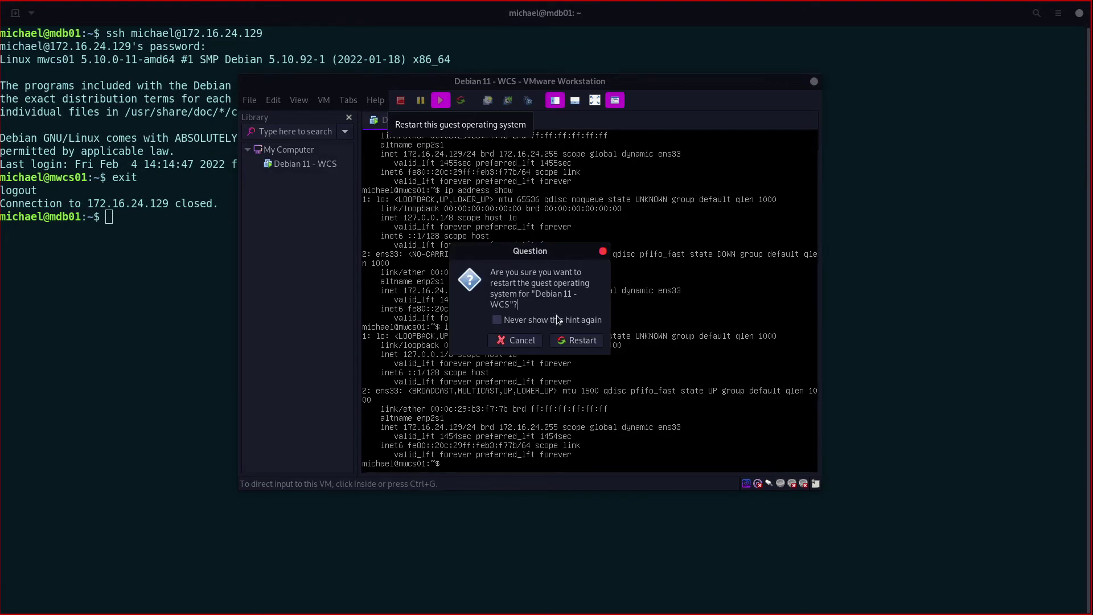
click(543, 320)
click(571, 339)
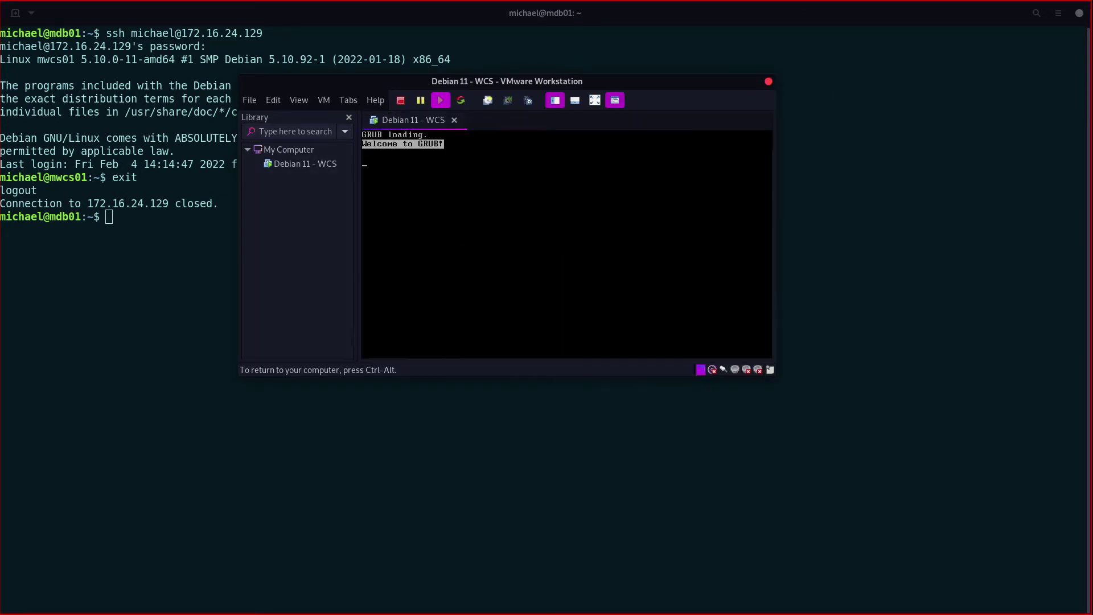
key(Return)
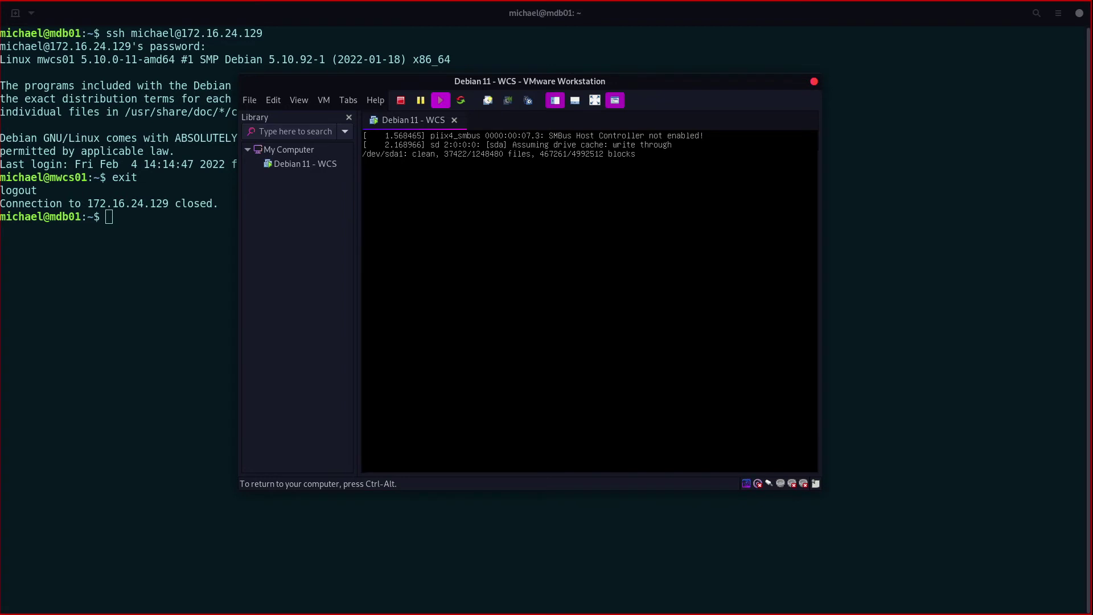
Step: Log back in with the user account and run ip a, showing bridged address 192.168.1.238/24
text(michael)
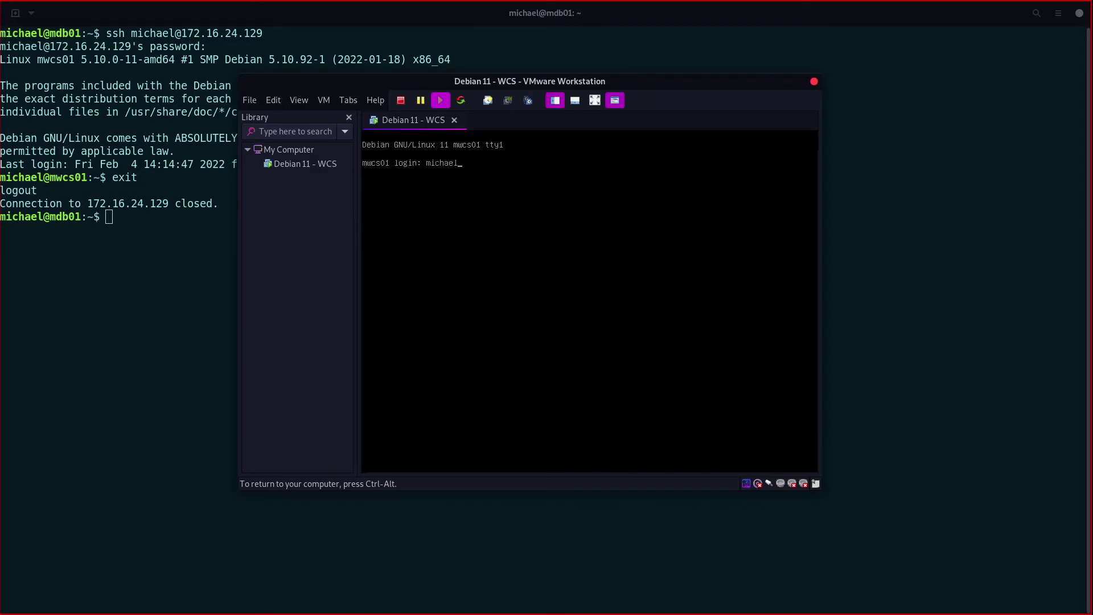
key(Return)
key(Return)
text(ip a)
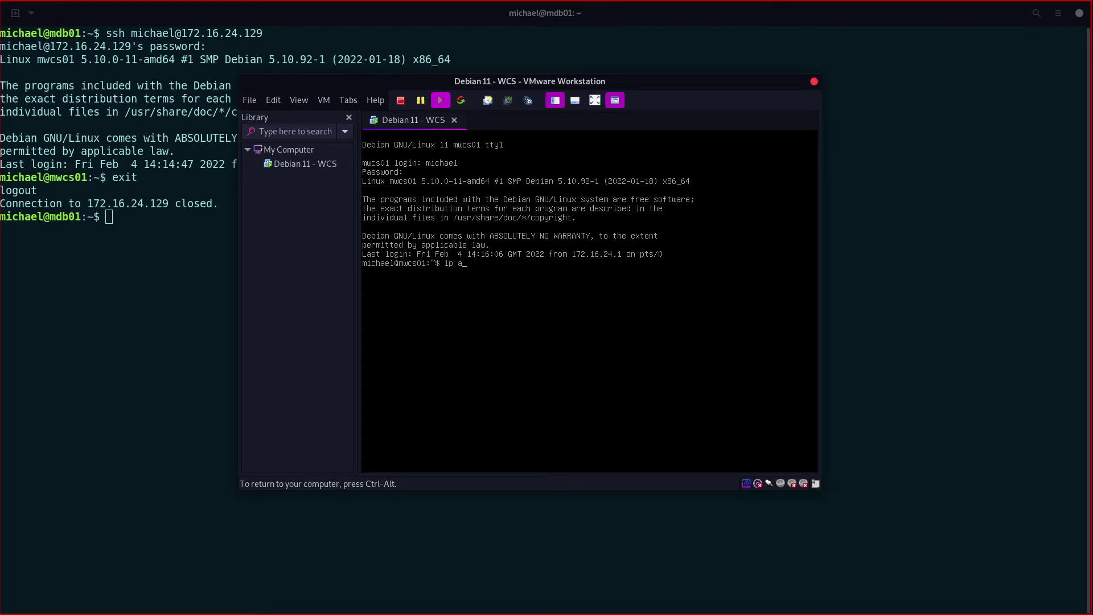
key(Return)
key(ctrl+alt)
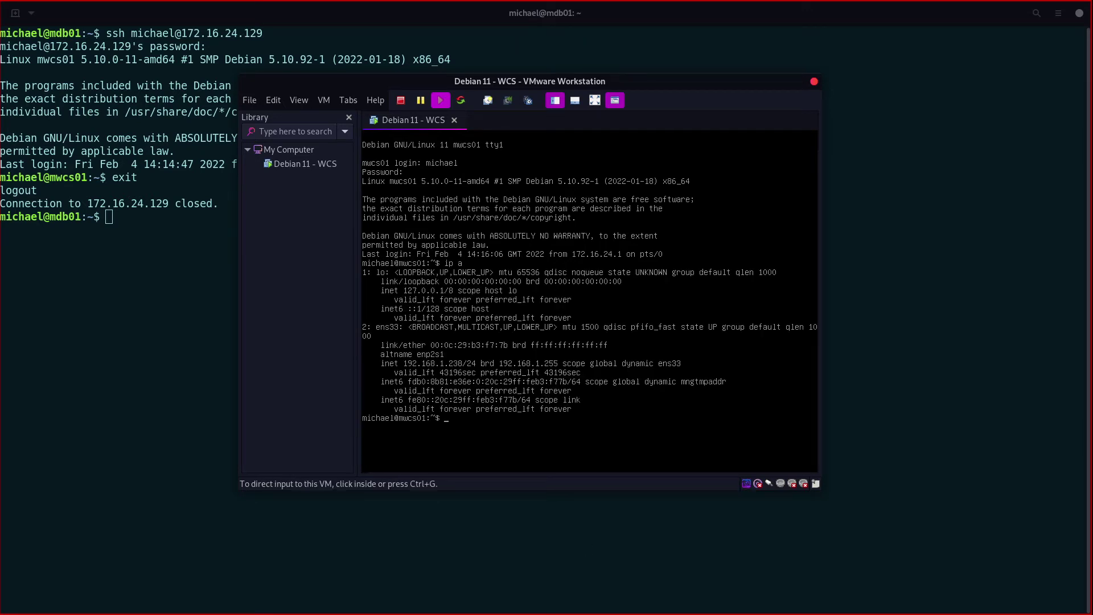
key(ctrl+g)
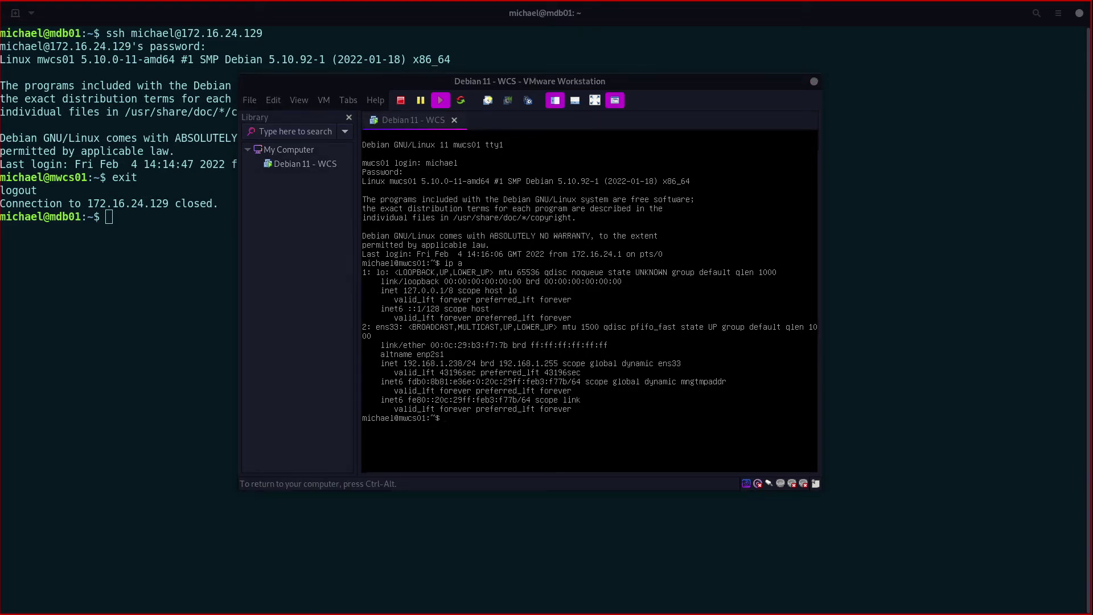
key(ctrl+alt)
Step: Run ssh from the host terminal to the user account at 192.168.1.238
key(ctrl+g)
key(ctrl+alt)
click(122, 219)
text(ss)
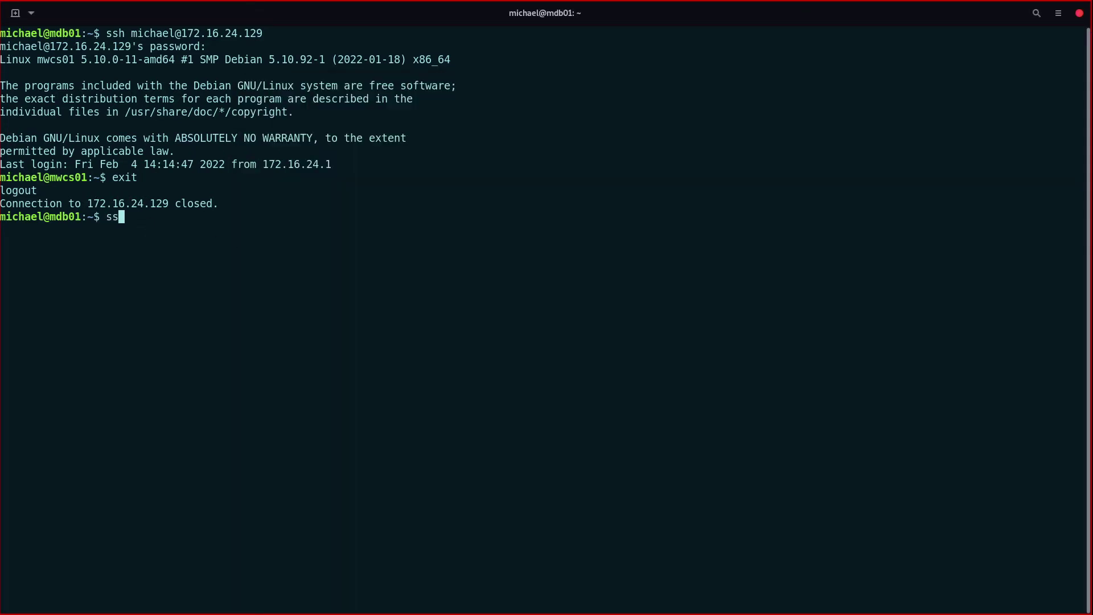
text(h michael@192.168.)
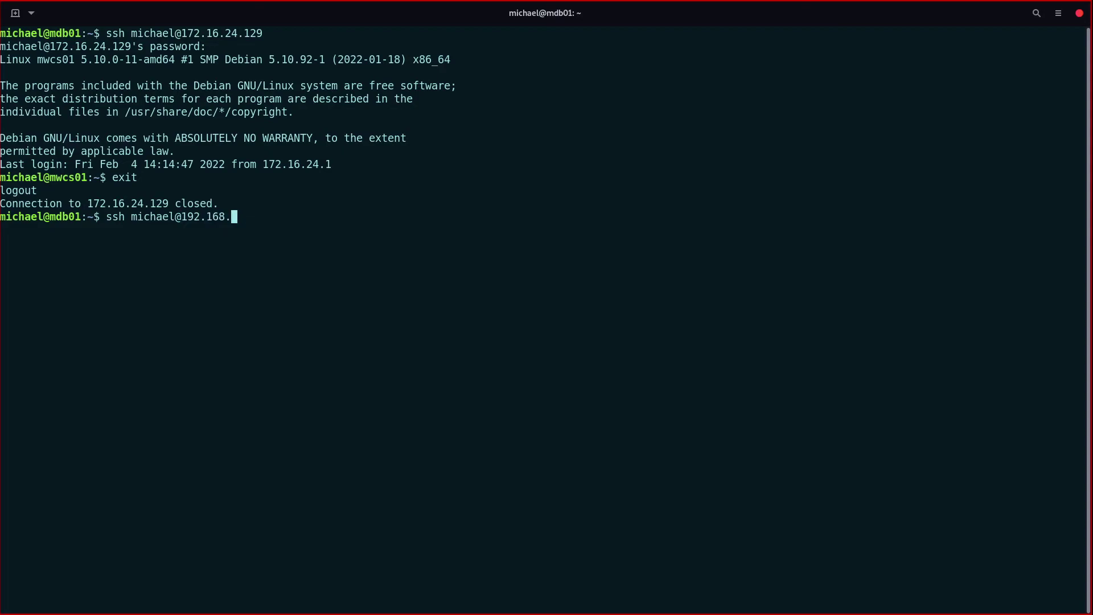
key(super)
click(281, 186)
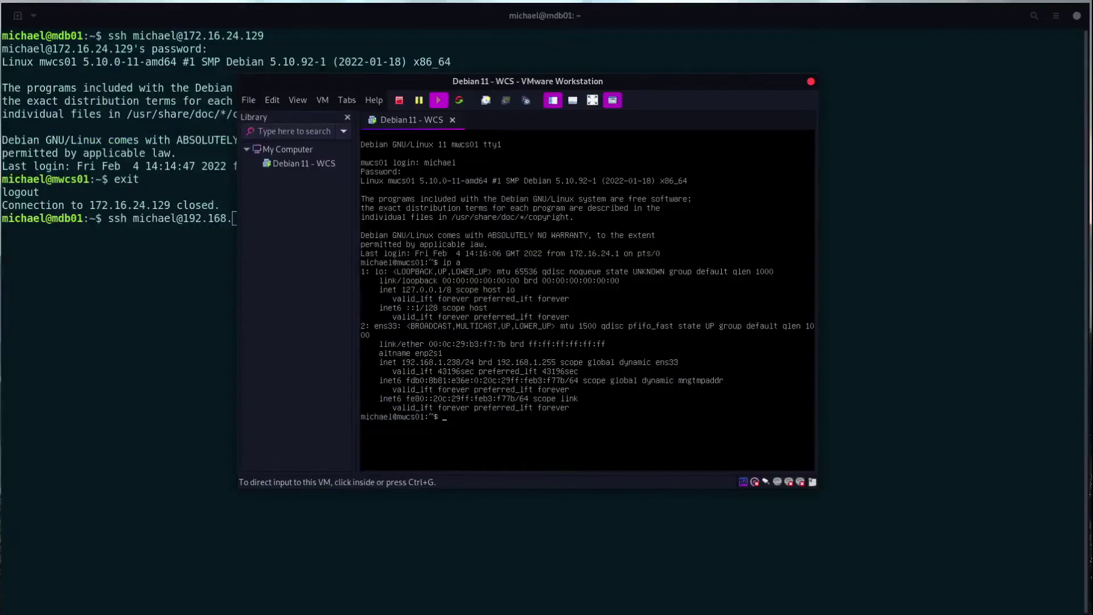
click(135, 267)
text(1.2)
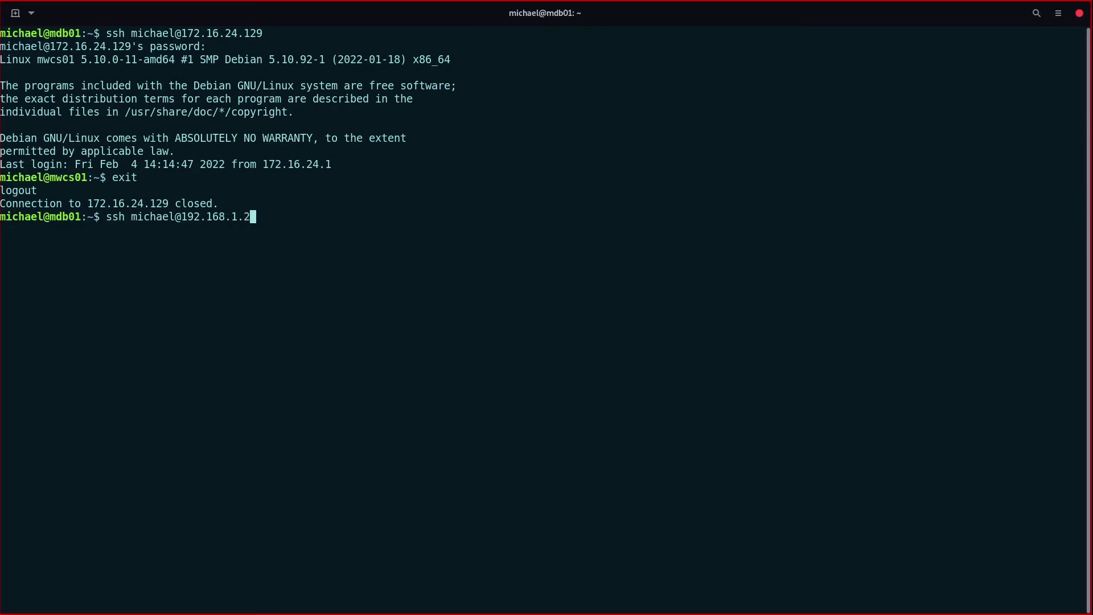
text(38)
key(Return)
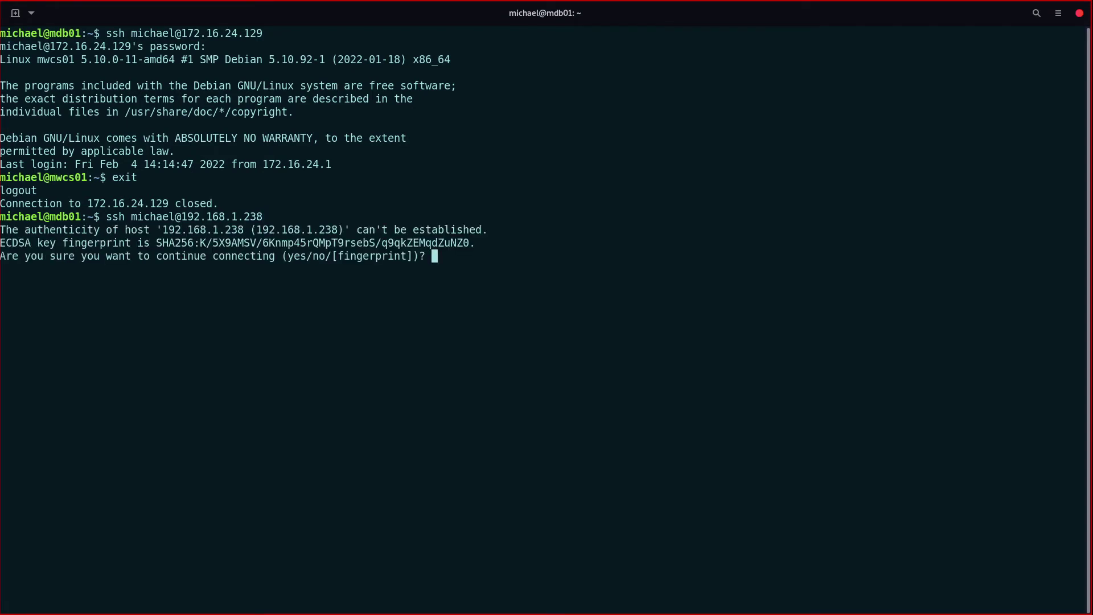
Step: Answer yes to the host-key prompt, enter the password, and compare the mdb01 and mwcs01 prompts
text(yes)
key(Return)
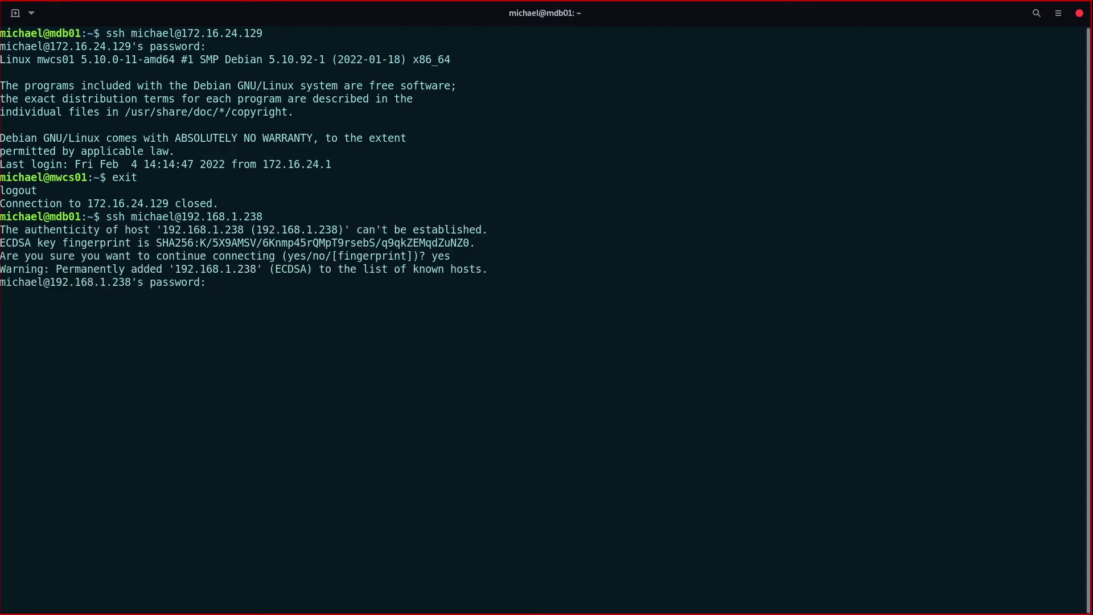
key(Return)
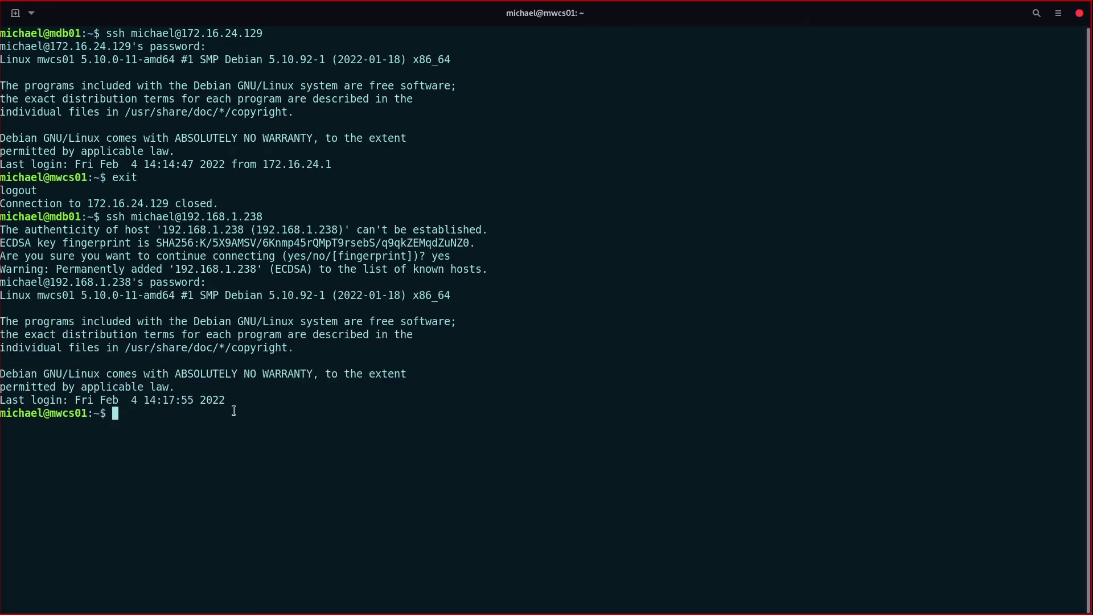
drag(149, 427, 20, 222)
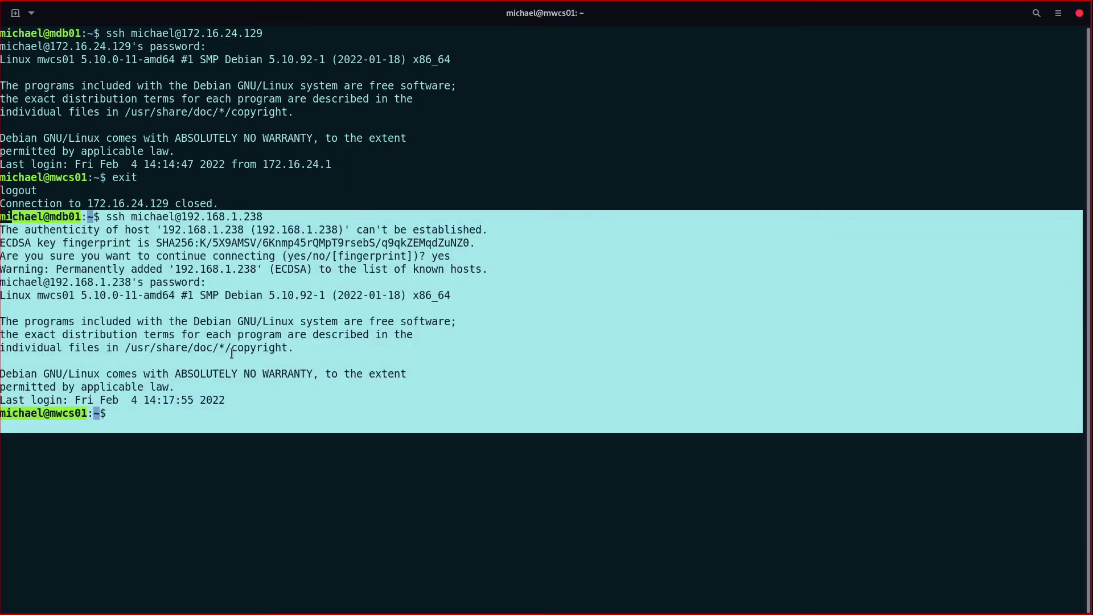
click(20, 222)
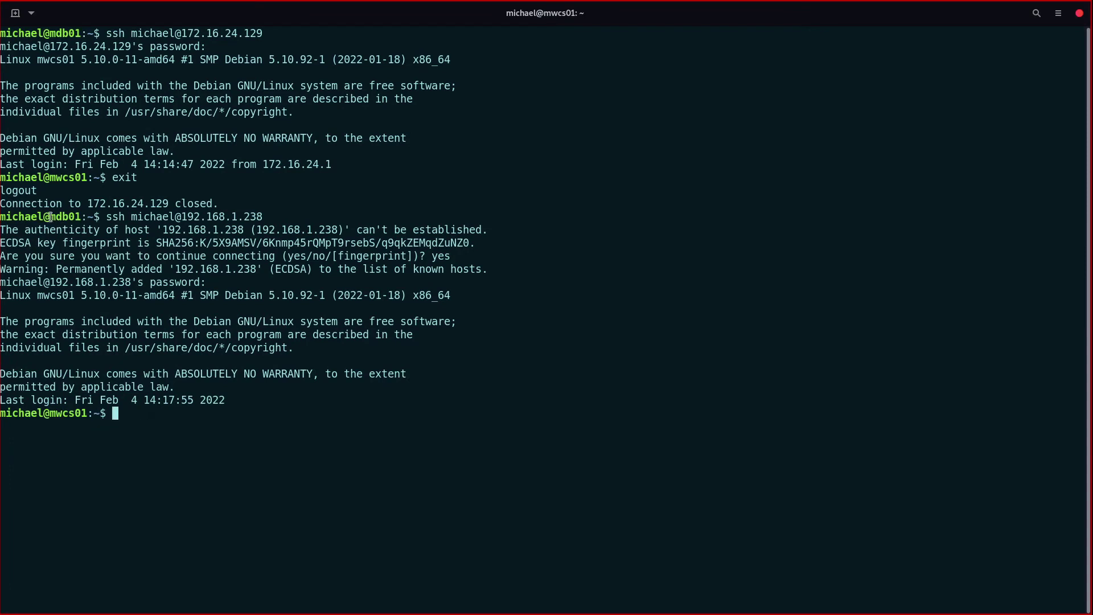
drag(49, 217, 81, 218)
drag(49, 414, 89, 417)
click(130, 417)
Step: Clear the SSH session's screen and type 'su ' at the fresh prompt
text(clear)
key(Return)
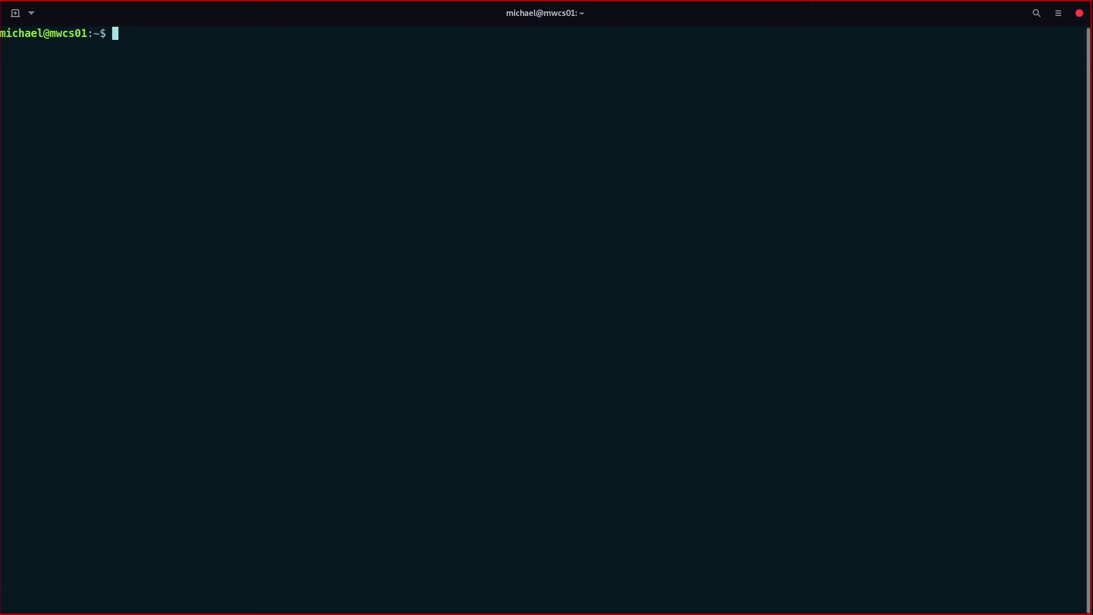
text(su)
Step: Check that the Debian 11 VM's Network Adapter is still Bridged, then cancel the settings
key(ctrl+alt+Return)
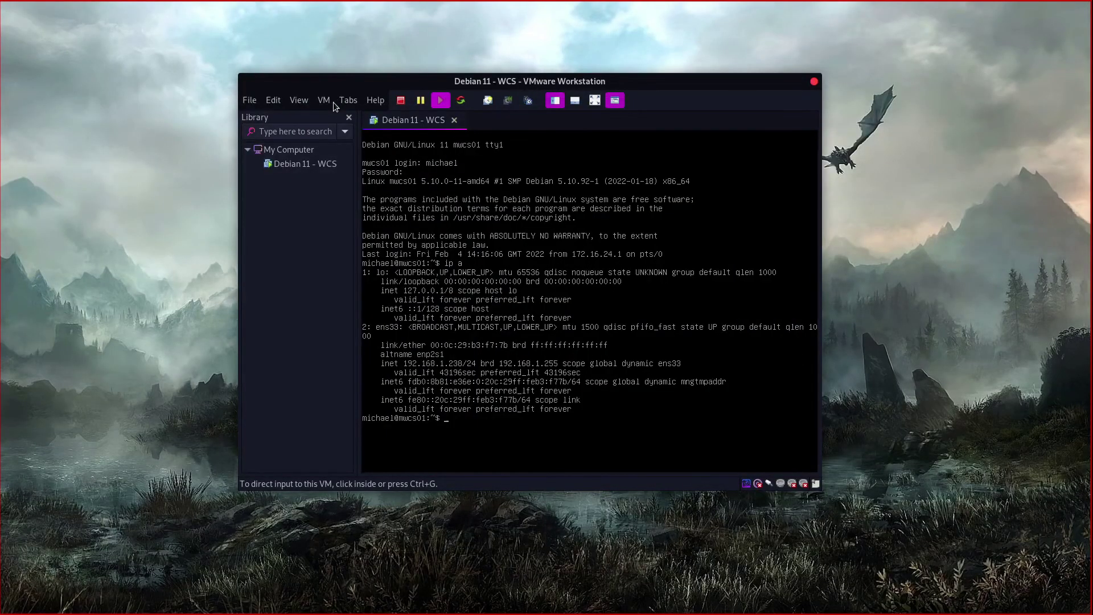
click(333, 101)
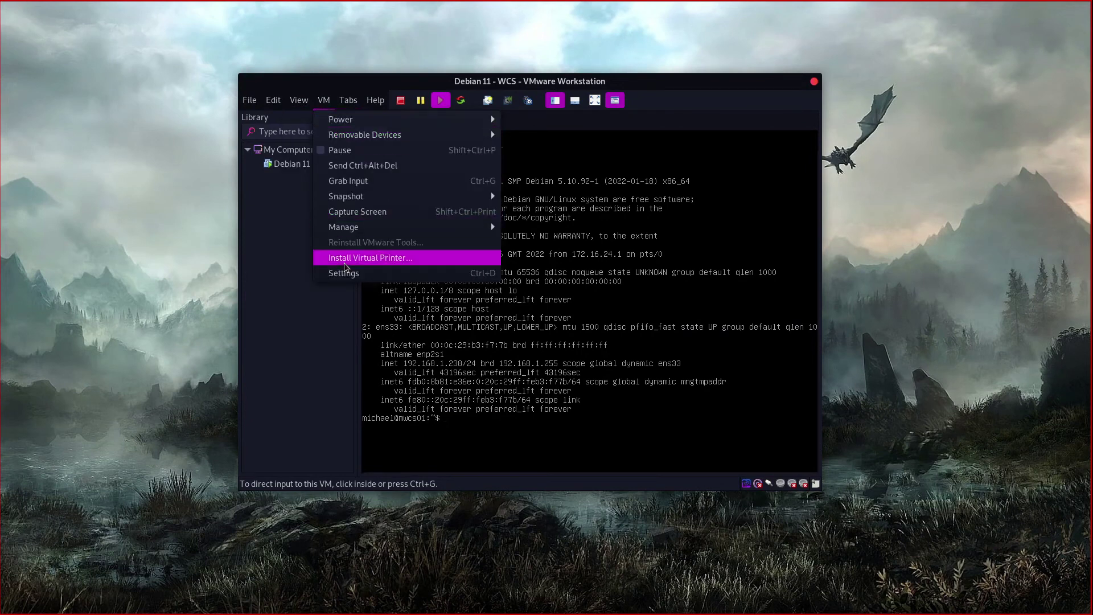
key(ctrl+d)
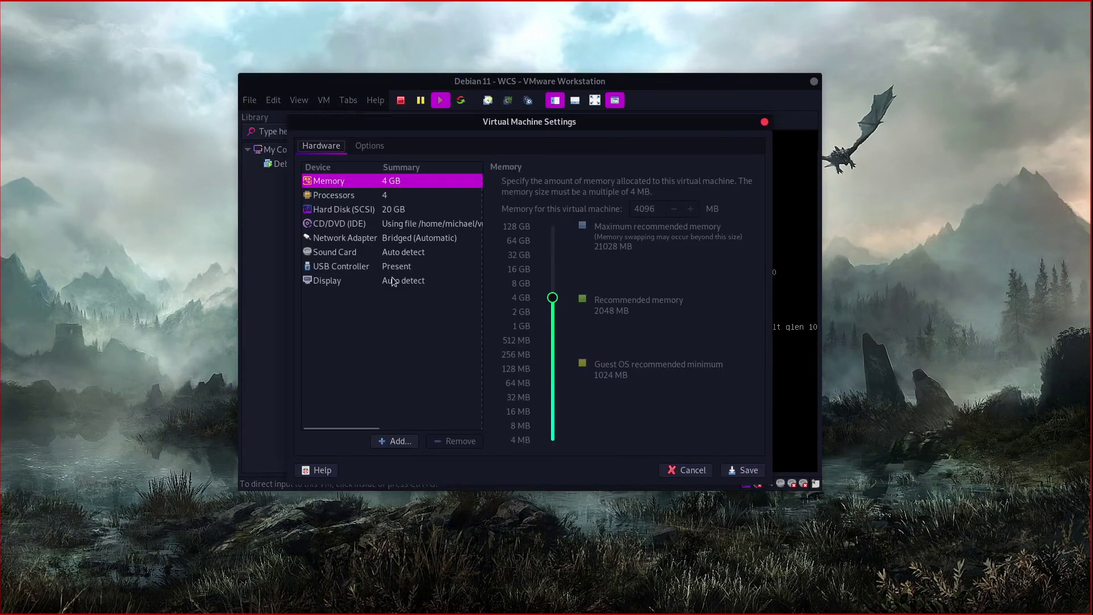
click(395, 239)
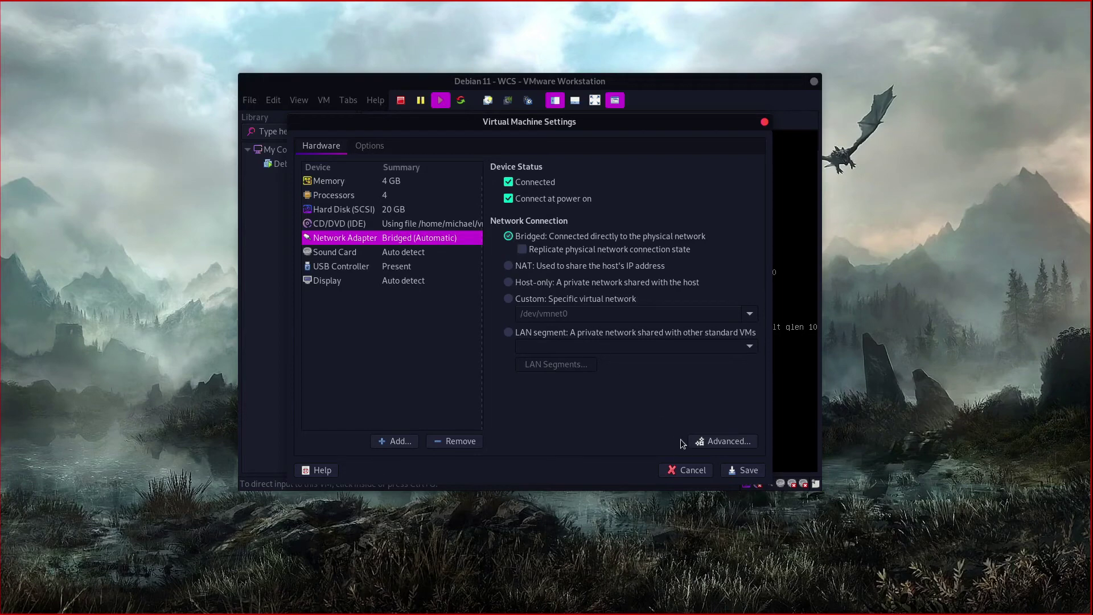
click(704, 470)
key(ctrl+alt)
key(super)
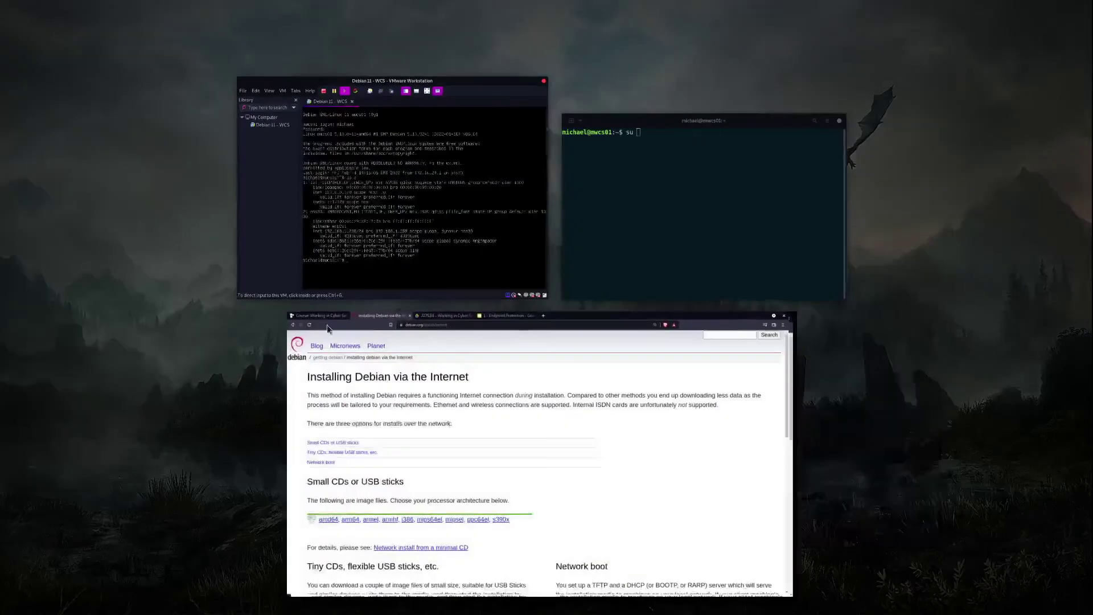
Step: Become root with 'su -' in the host terminal, then type 'apt install' at the root prompt
click(665, 261)
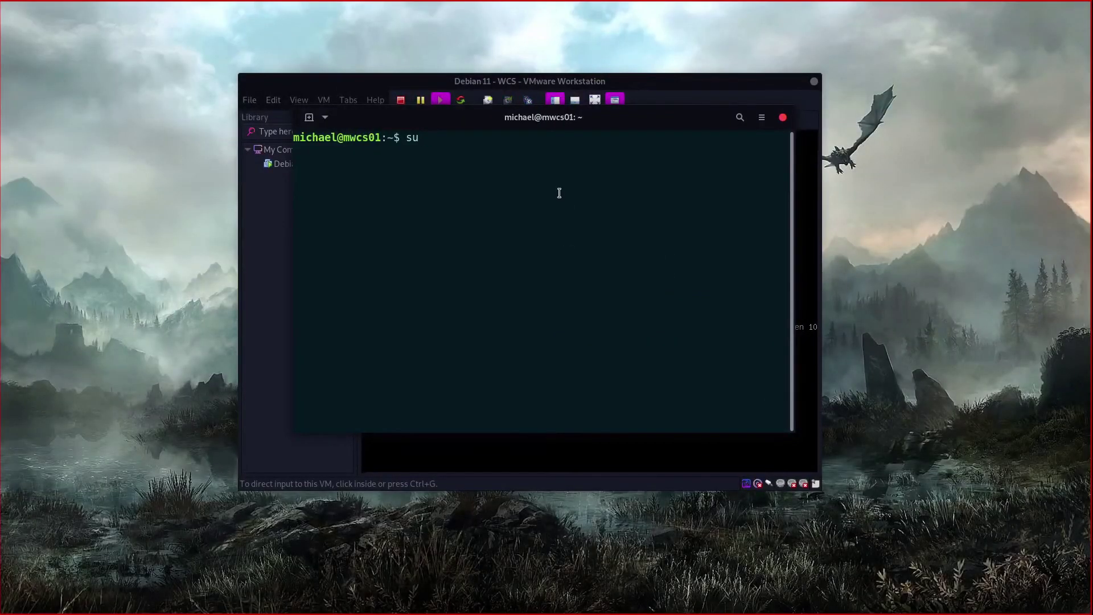
text(-)
key(BackSpace)
key(BackSpace)
text(-)
key(BackSpace)
key(BackSpace)
text(-)
key(Return)
key(Return)
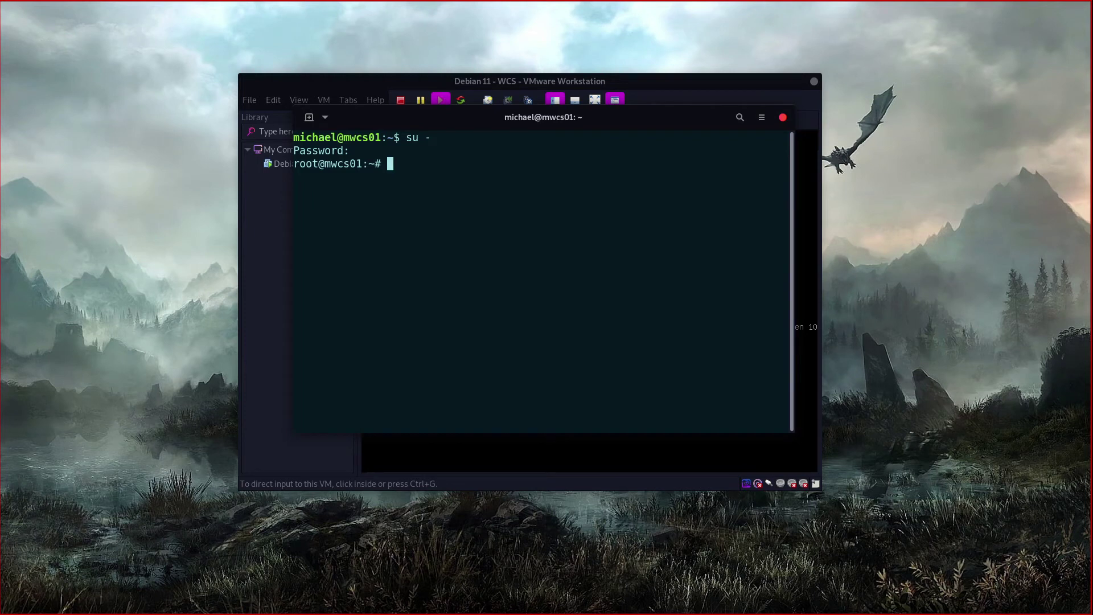
text(apt search apoache2)
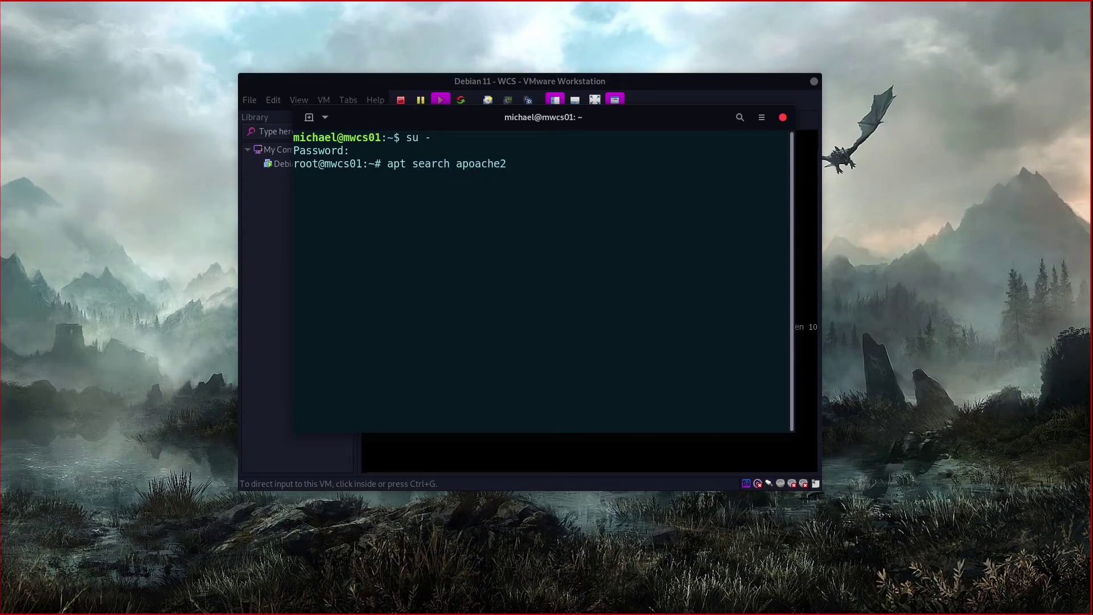
Step: Run 'apt search apache2', fixing the 'apoache2' typo, and scroll through the results
key(Left)
key(Left)
key(Left)
key(Left)
key(Left)
key(BackSpace)
key(Return)
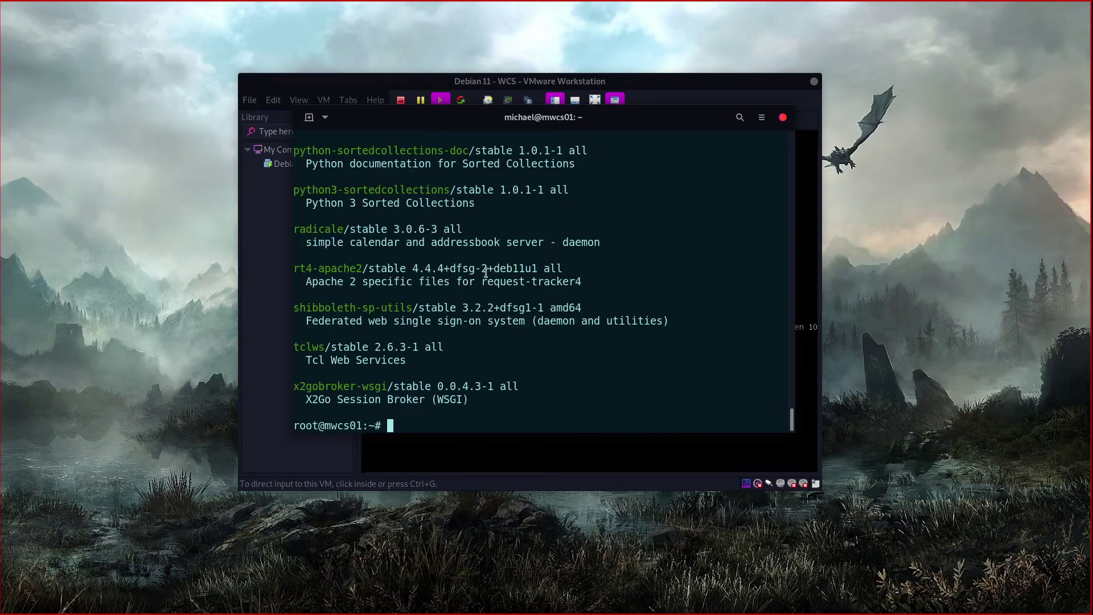
scroll(485, 272, up, 15)
scroll(485, 272, up, 15)
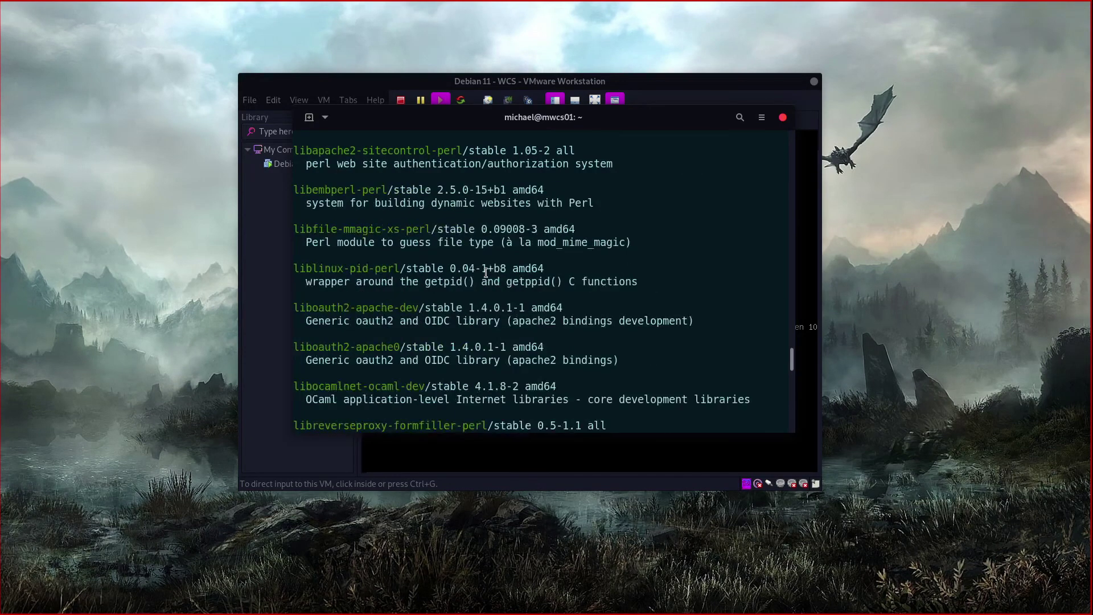
scroll(485, 272, up, 3)
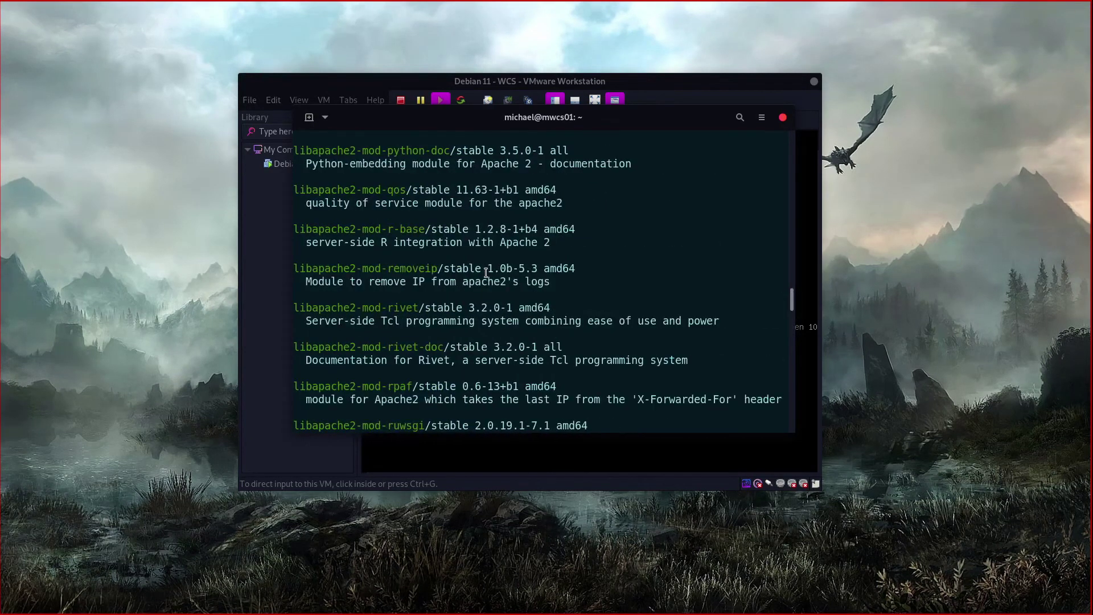
scroll(486, 272, down, 15)
scroll(485, 272, down, 20)
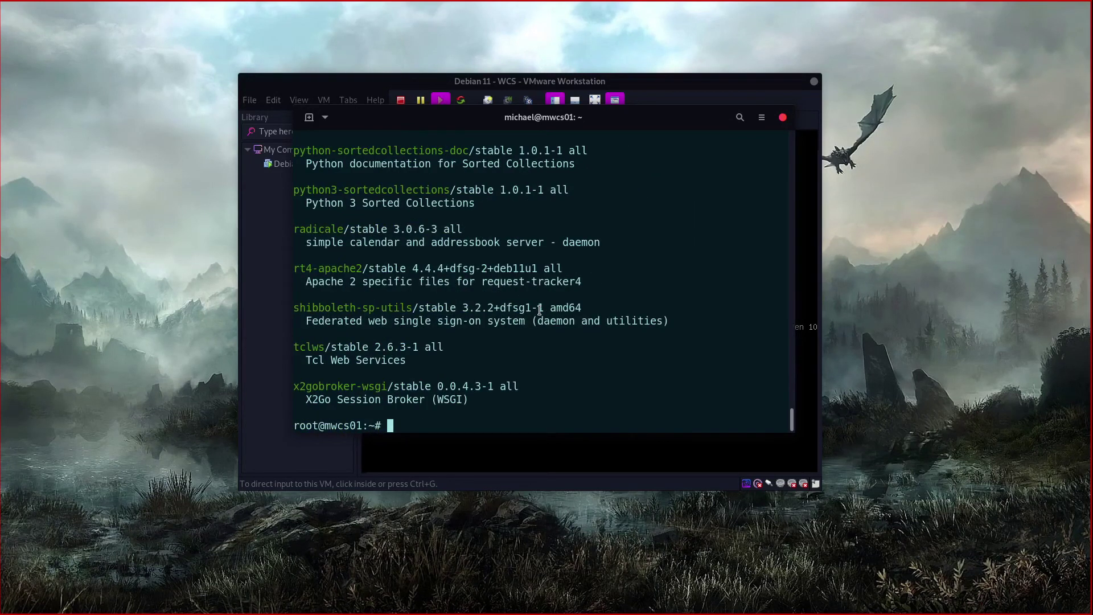
Step: Search for calculator packages and highlight the wmcalc and wcalc entries
key(Up)
key(BackSpace)
key(BackSpace)
key(BackSpace)
key(BackSpace)
key(BackSpace)
key(BackSpace)
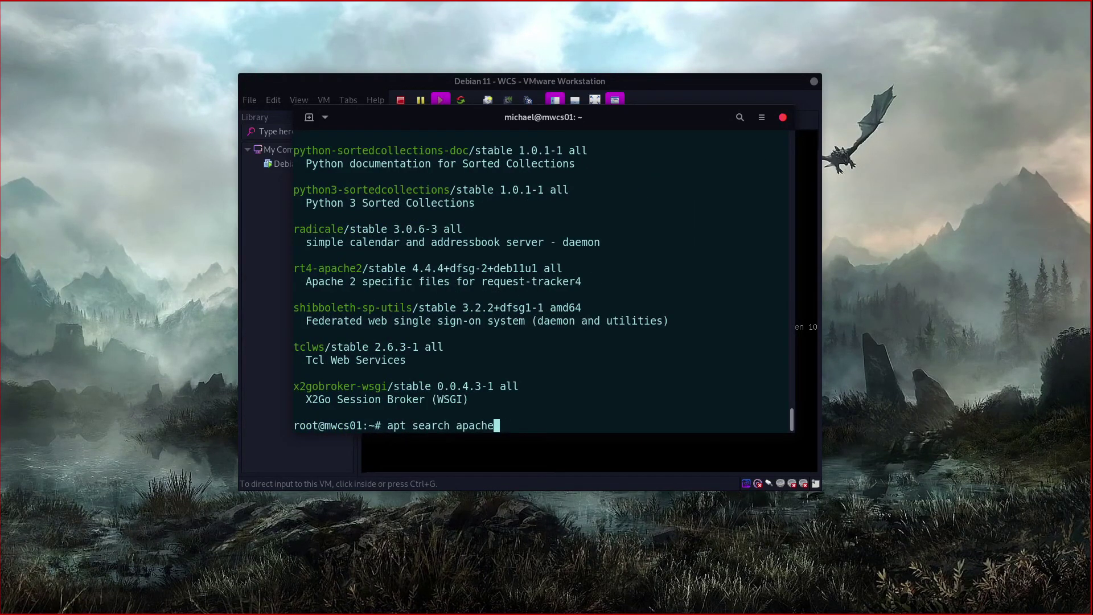
text(calculator)
key(Return)
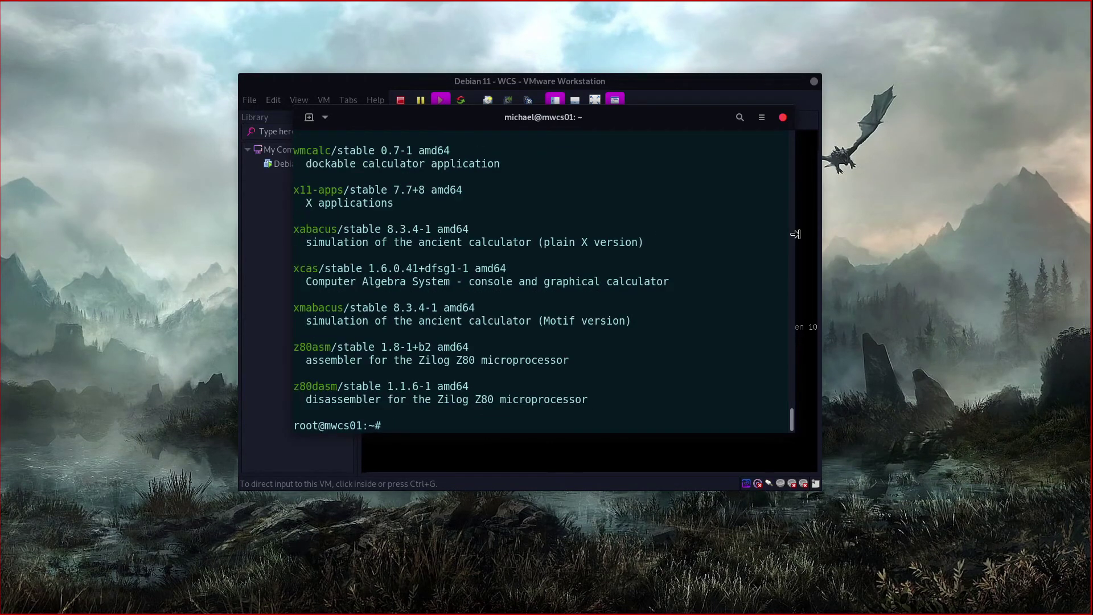
scroll(344, 288, up, 4)
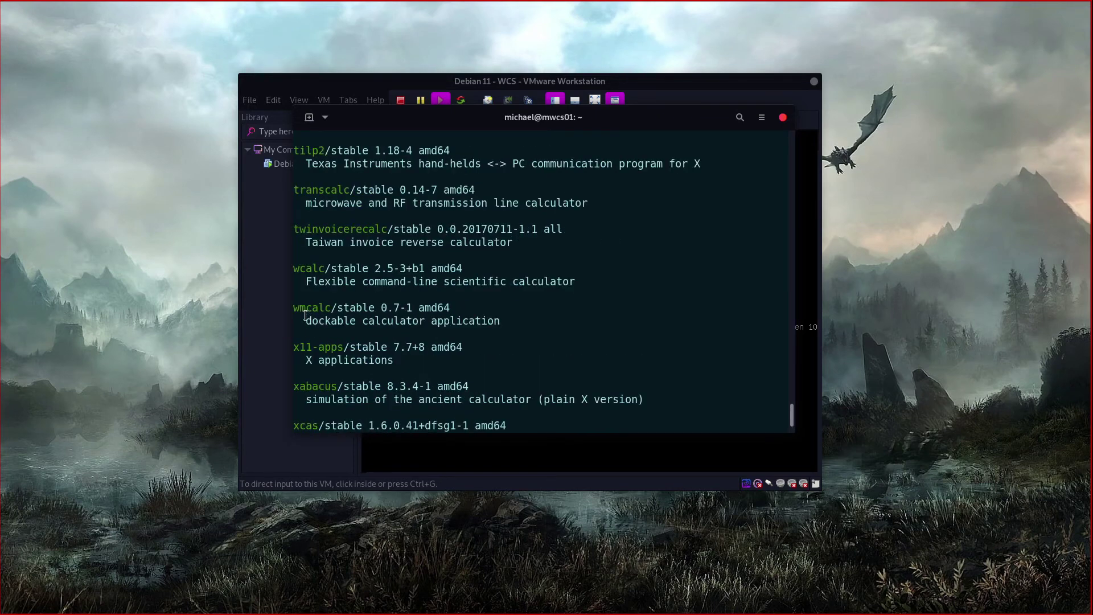
drag(300, 307, 544, 322)
drag(604, 285, 300, 261)
click(316, 266)
Step: Browse up through the calculator results, highlighting the tiemu, subnetcalc and sipcalc entries
scroll(425, 268, up, 2)
scroll(425, 253, up, 4)
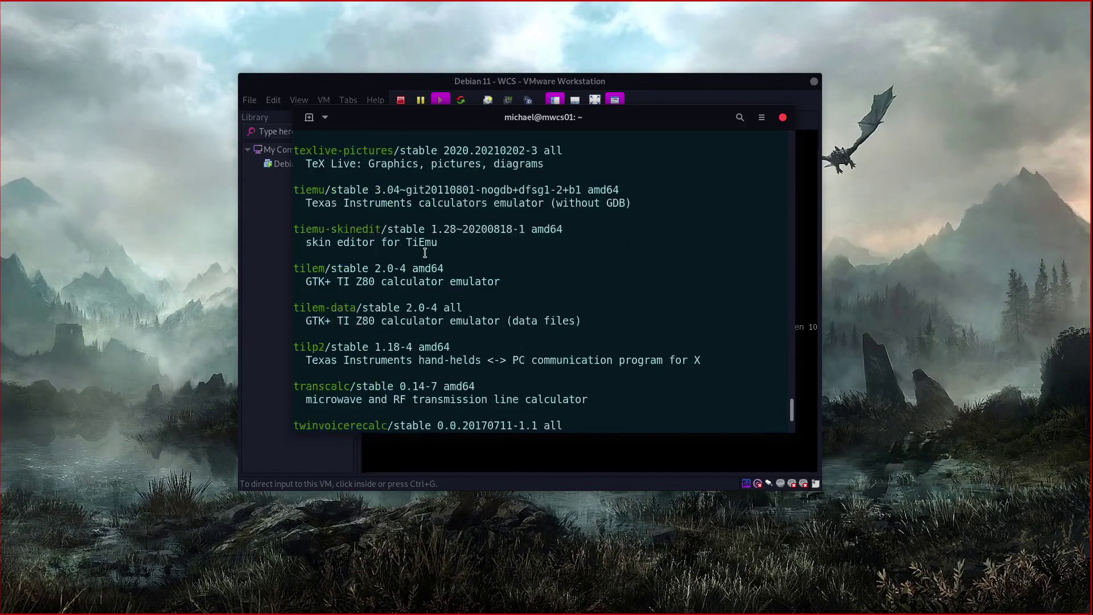
drag(320, 242, 637, 244)
click(576, 272)
scroll(577, 272, up, 4)
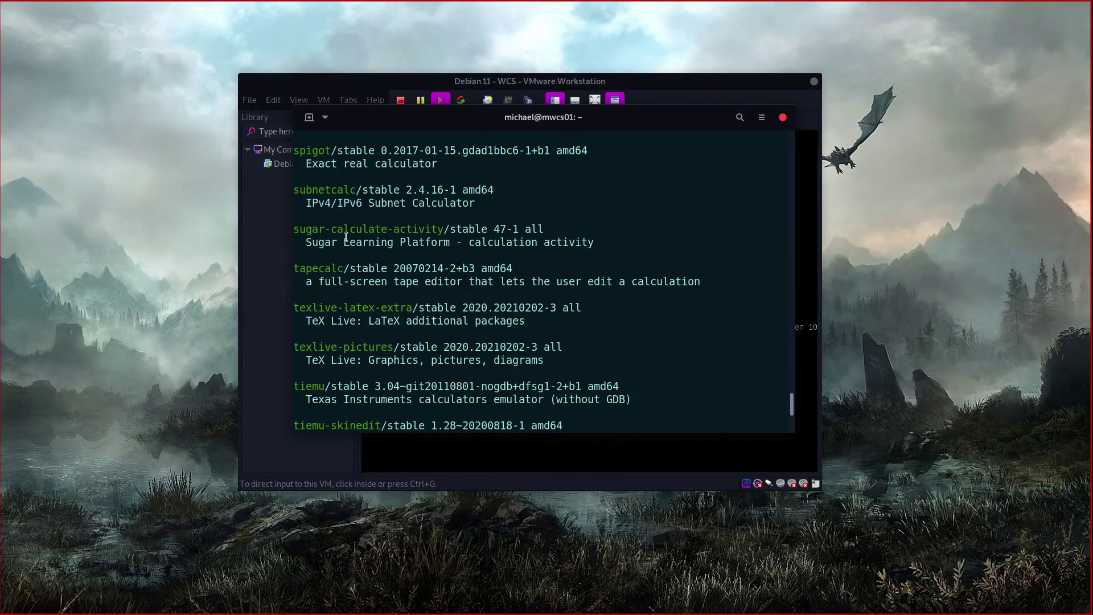
drag(308, 242, 587, 242)
click(588, 244)
scroll(588, 245, up, 1)
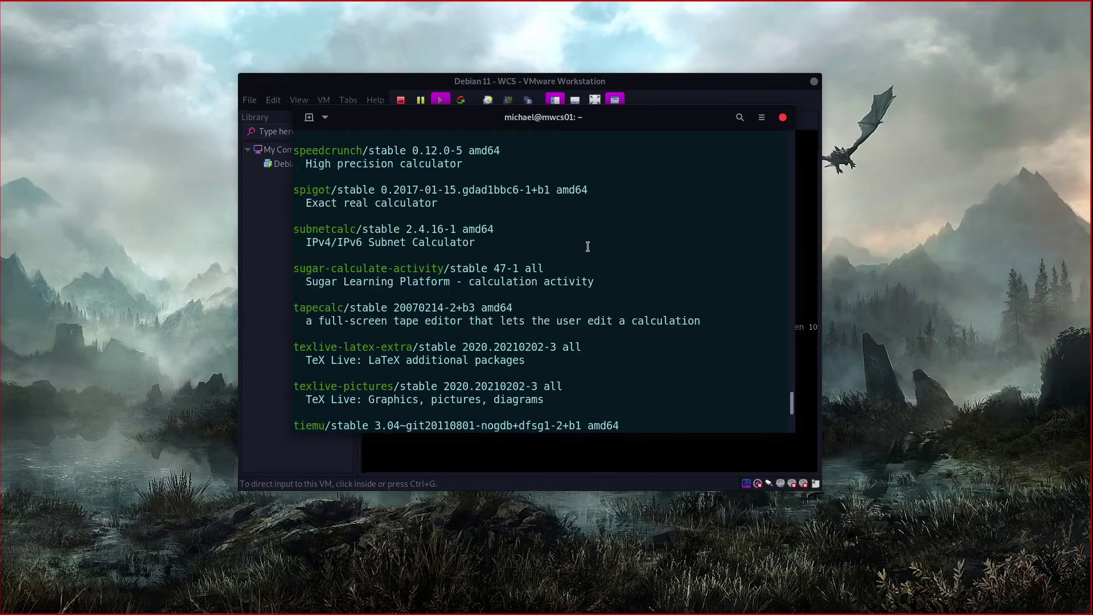
drag(465, 258, 269, 227)
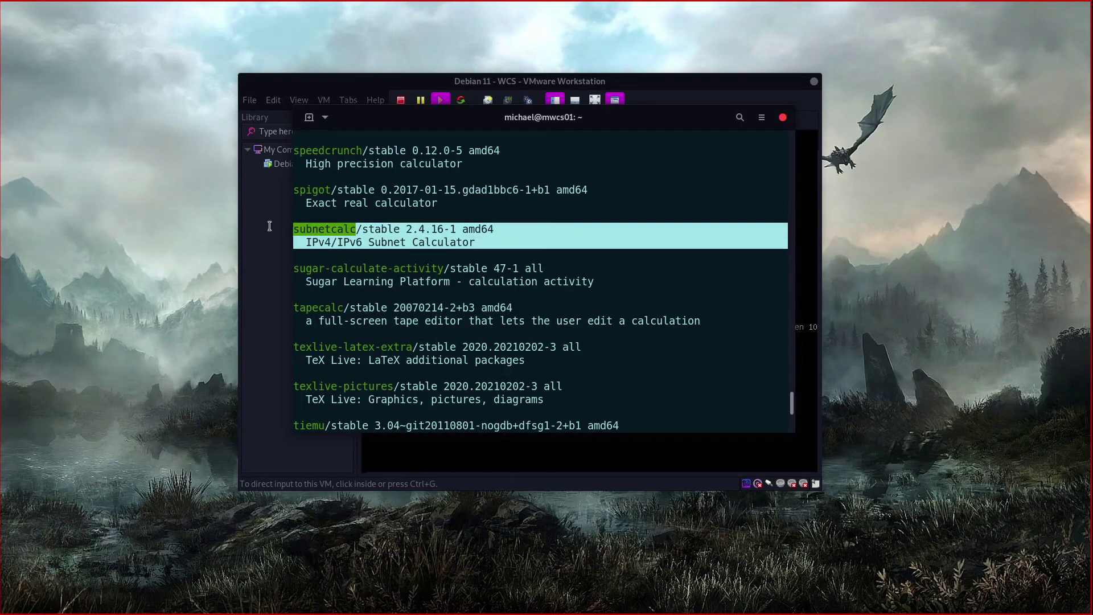
click(451, 227)
drag(500, 245, 291, 228)
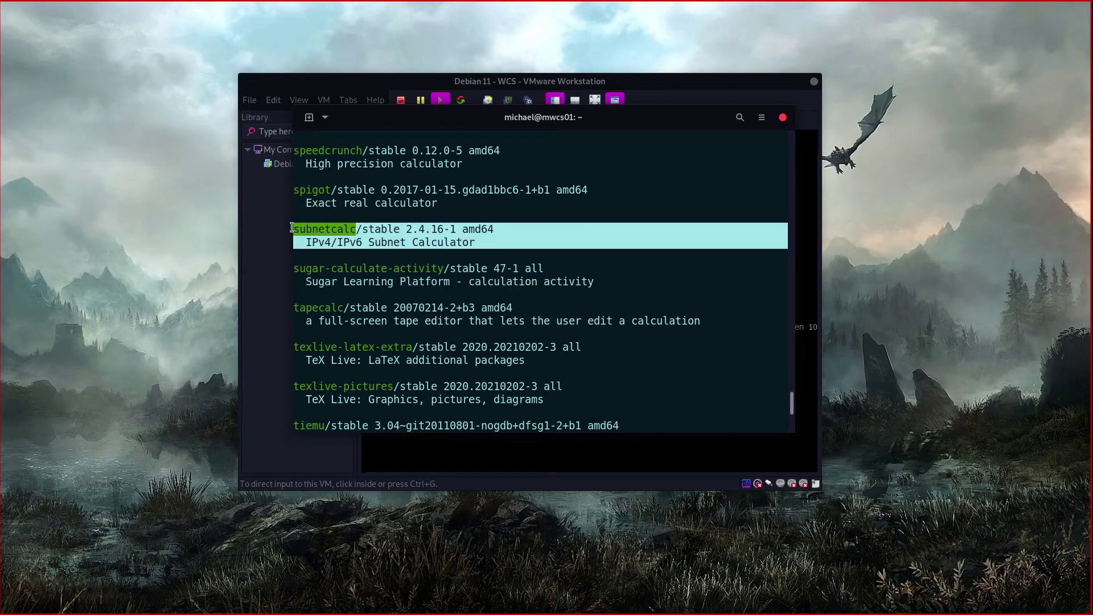
click(465, 230)
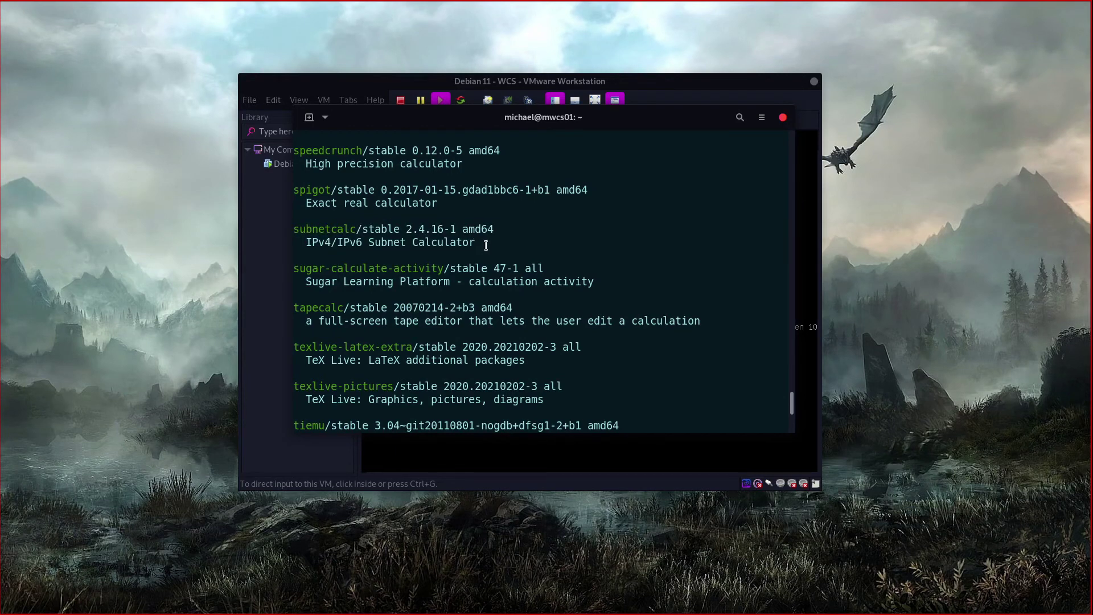
drag(485, 244, 291, 227)
click(459, 239)
scroll(547, 282, up, 3)
drag(589, 237, 296, 230)
drag(401, 242, 585, 247)
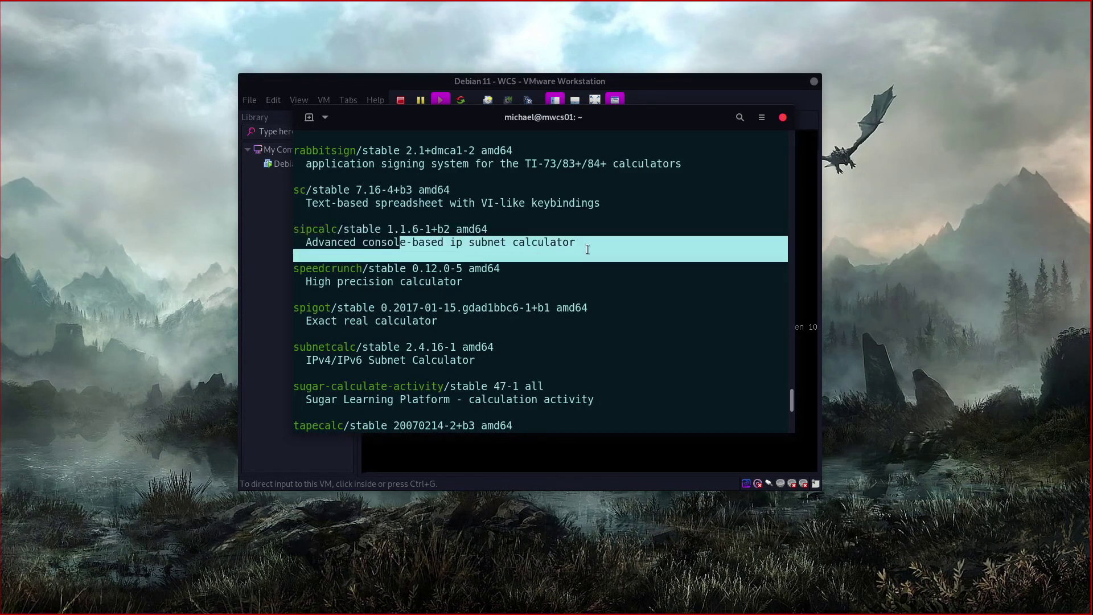
click(588, 249)
scroll(588, 249, up, 4)
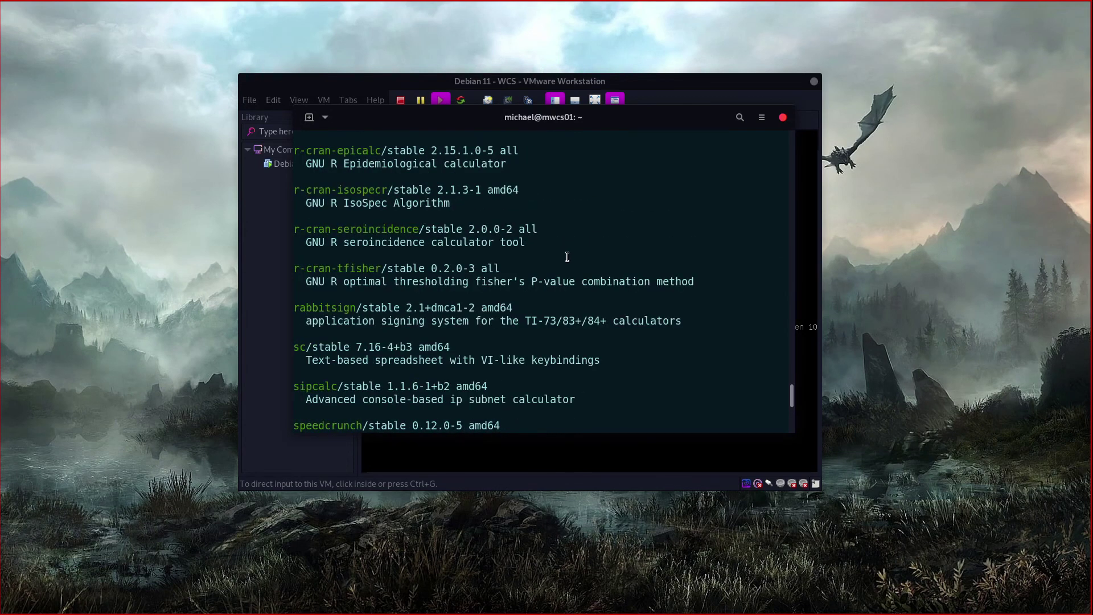
scroll(567, 257, up, 9)
scroll(567, 254, down, 15)
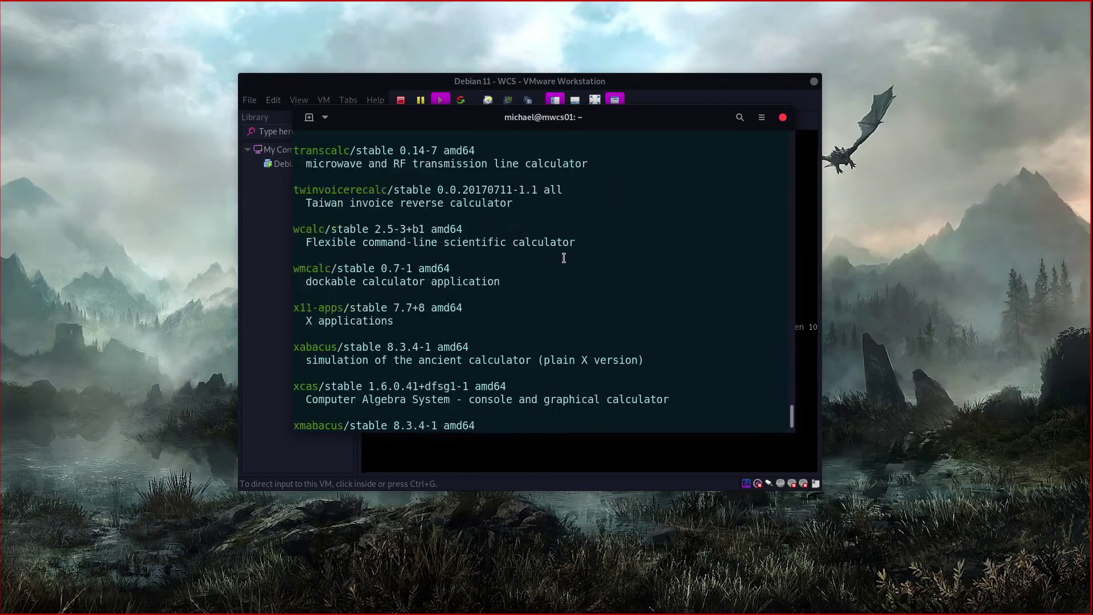
scroll(567, 262, down, 3)
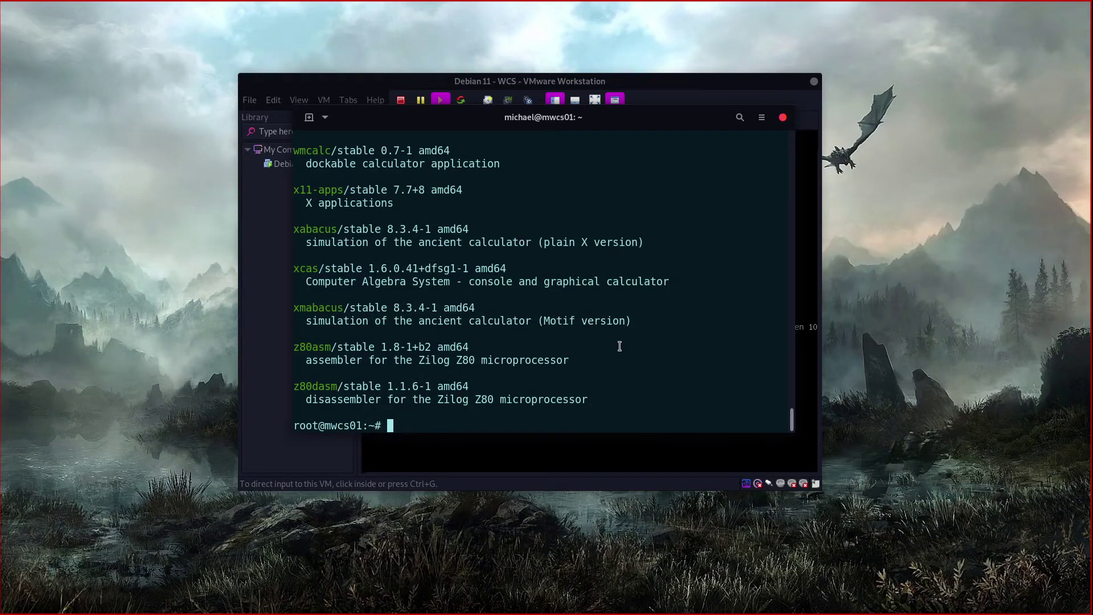
Step: Edit the recalled command into 'apt install apache2', run it and confirm with y
key(Up)
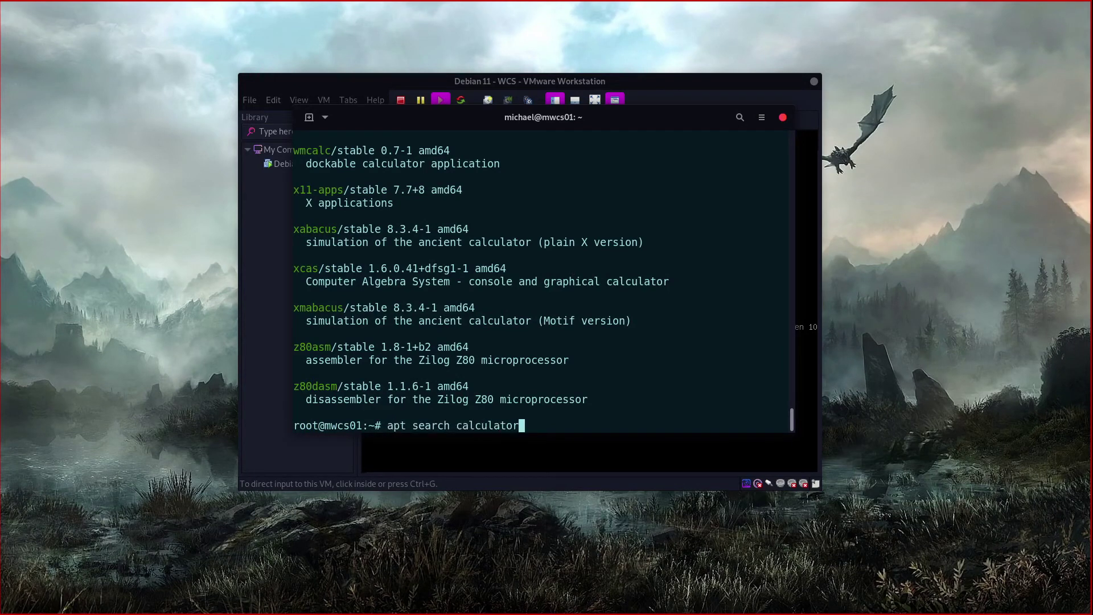
key(Left)
key(Left)
key(Left)
key(Left)
key(Left)
key(Left)
key(Left)
key(Left)
key(Left)
key(Left)
key(Left)
key(BackSpace)
key(BackSpace)
key(BackSpace)
key(BackSpace)
key(BackSpace)
key(BackSpace)
text(install)
key(Delete)
key(Delete)
key(Delete)
key(Delete)
key(Delete)
key(Delete)
key(Delete)
key(Delete)
key(Delete)
key(Delete)
key(Delete)
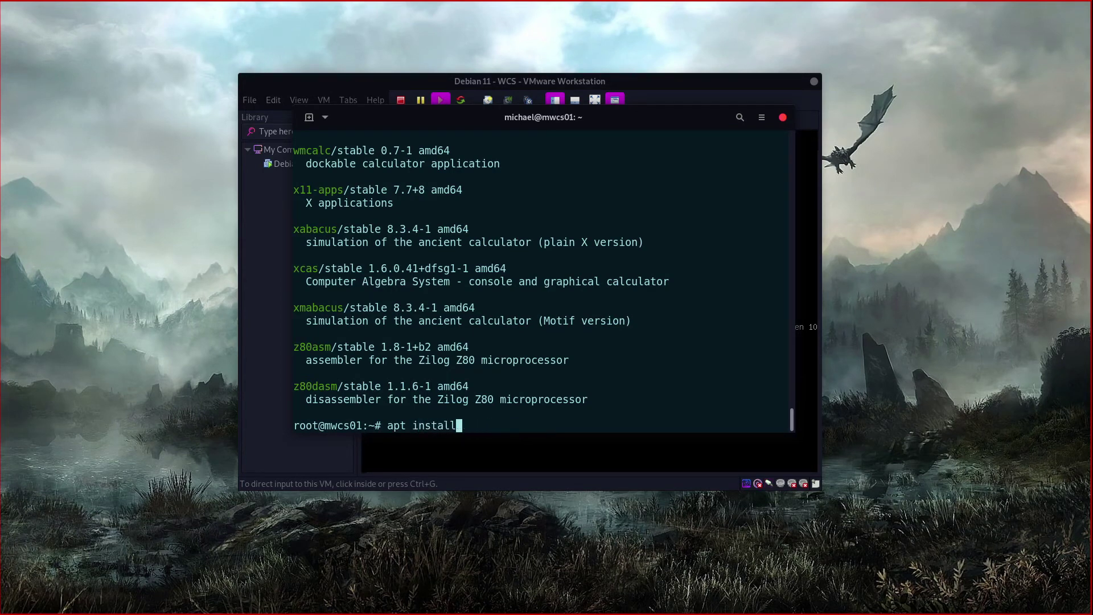
text(apache2)
key(Return)
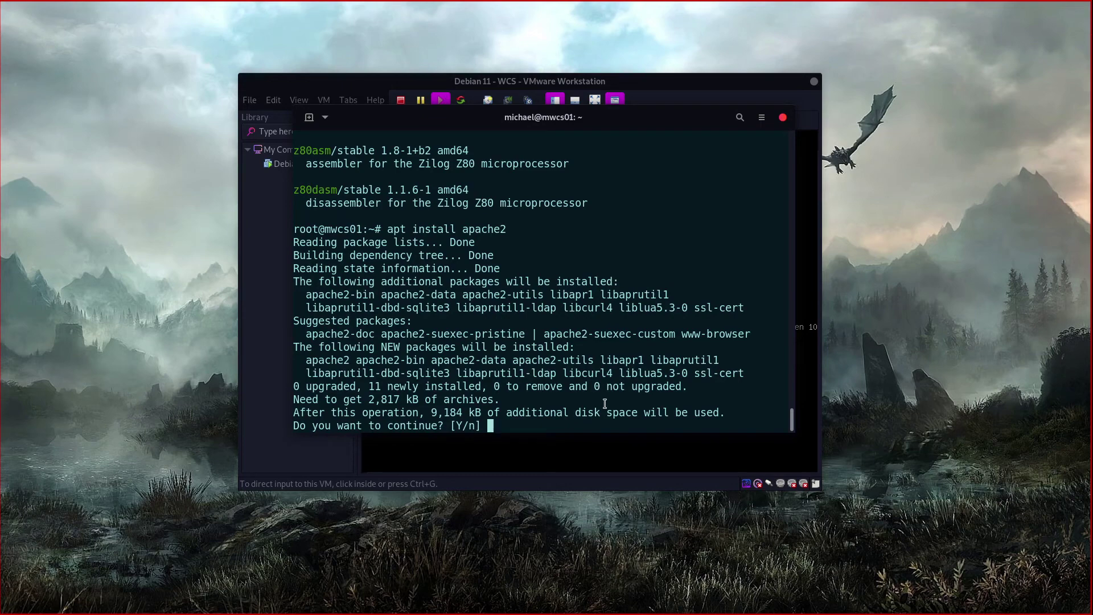
text(y)
key(Return)
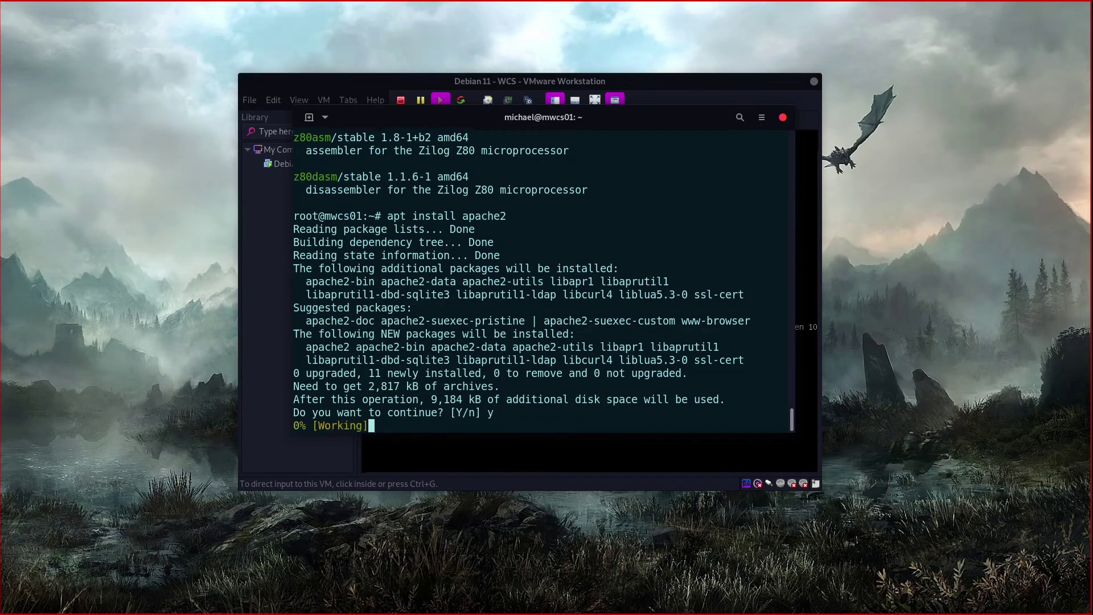
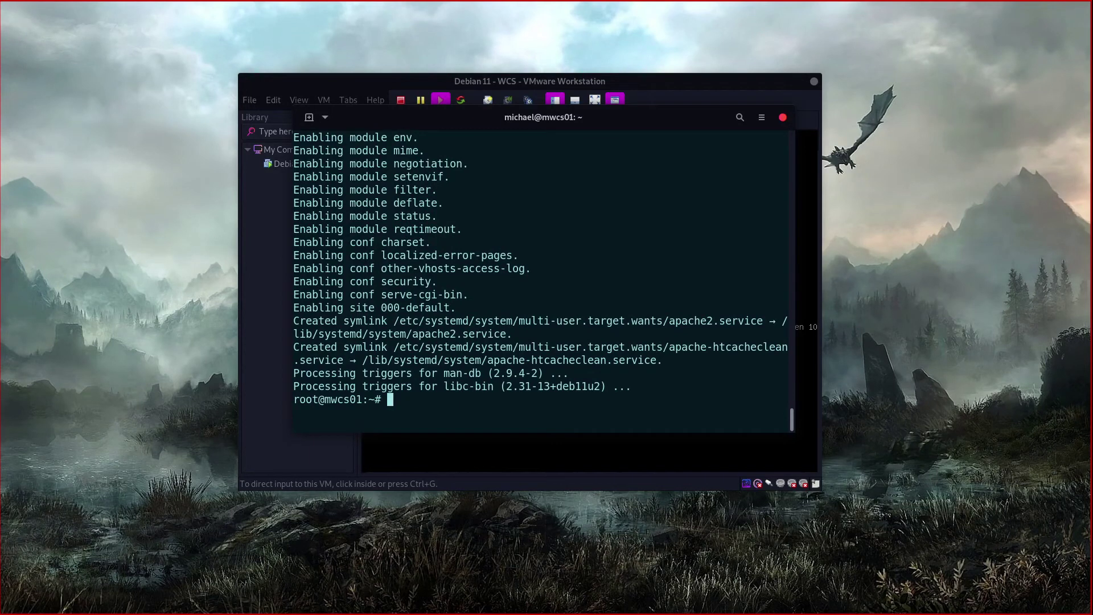
Step: Clear the apache2 install output and type 'systemctl status apache2' at a fresh prompt
text(clear)
key(Return)
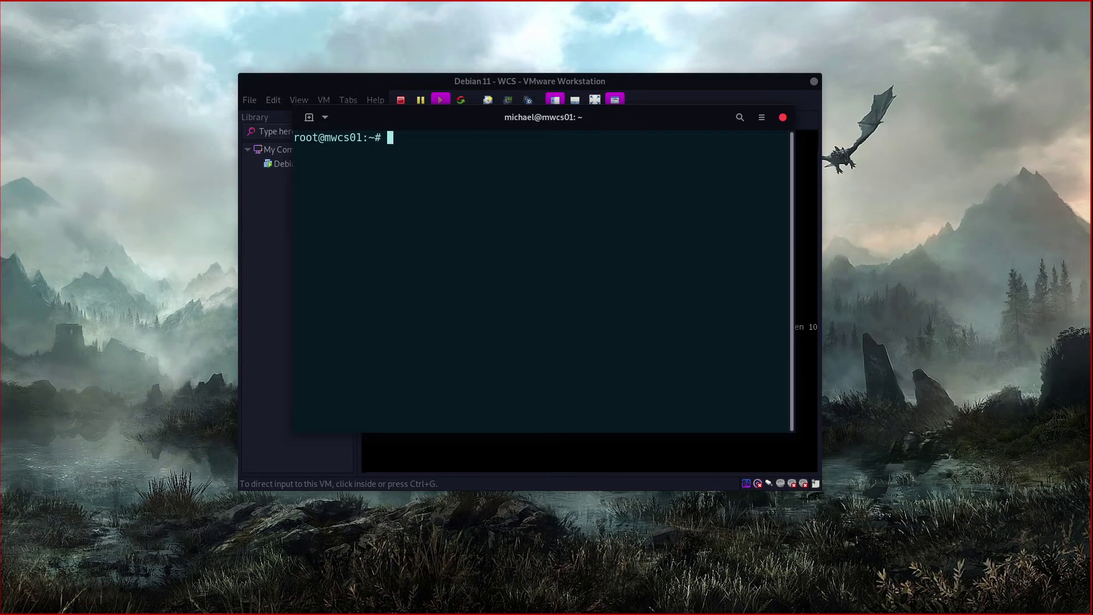
key(Up)
key(Up)
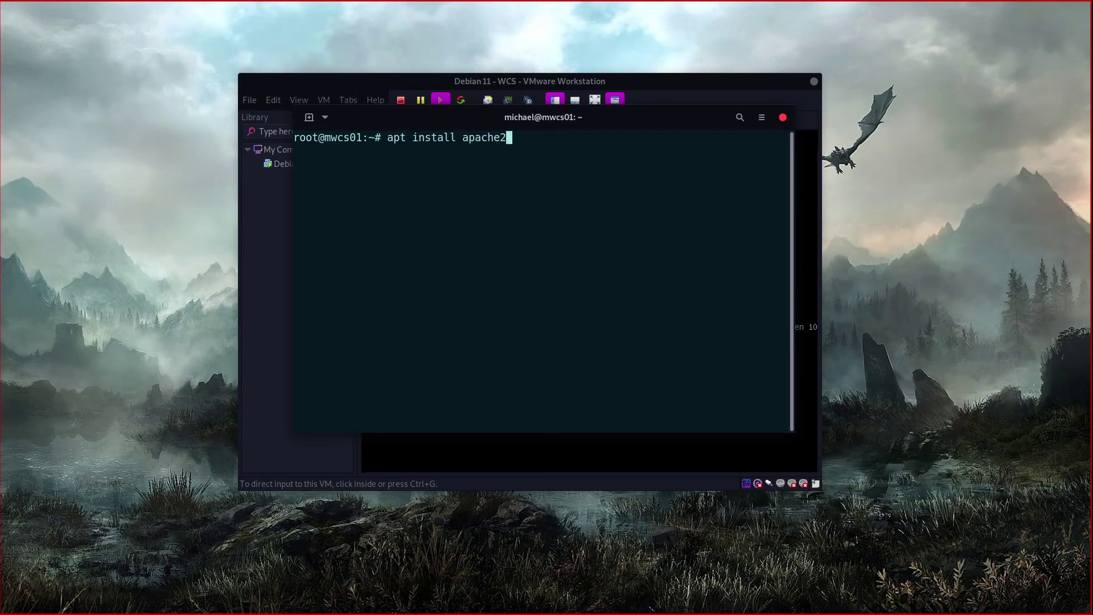
key(Down)
key(Down)
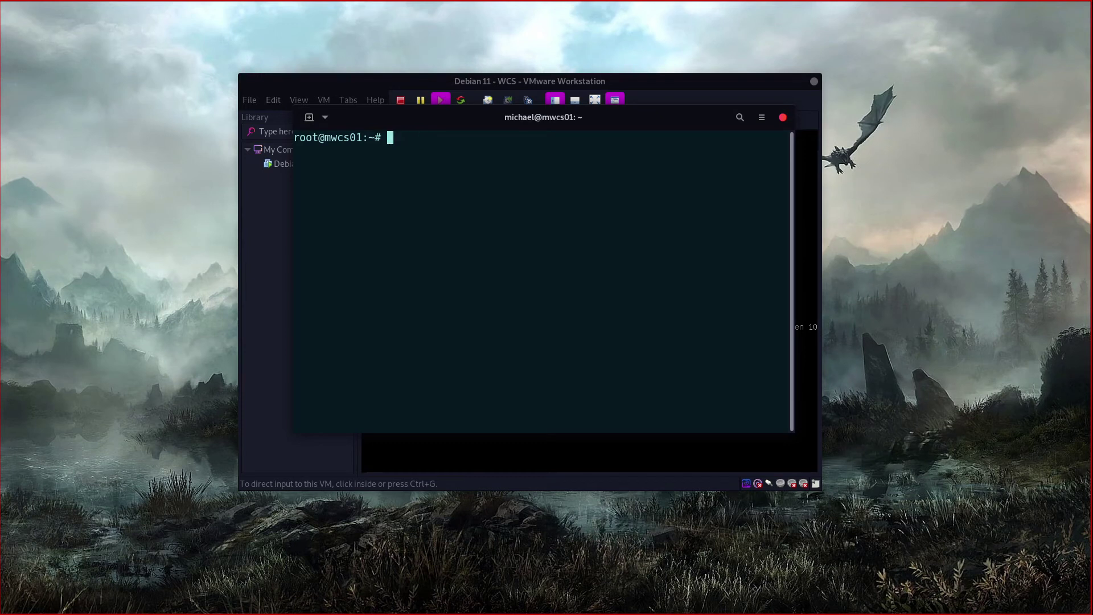
text(systemctl status apache2)
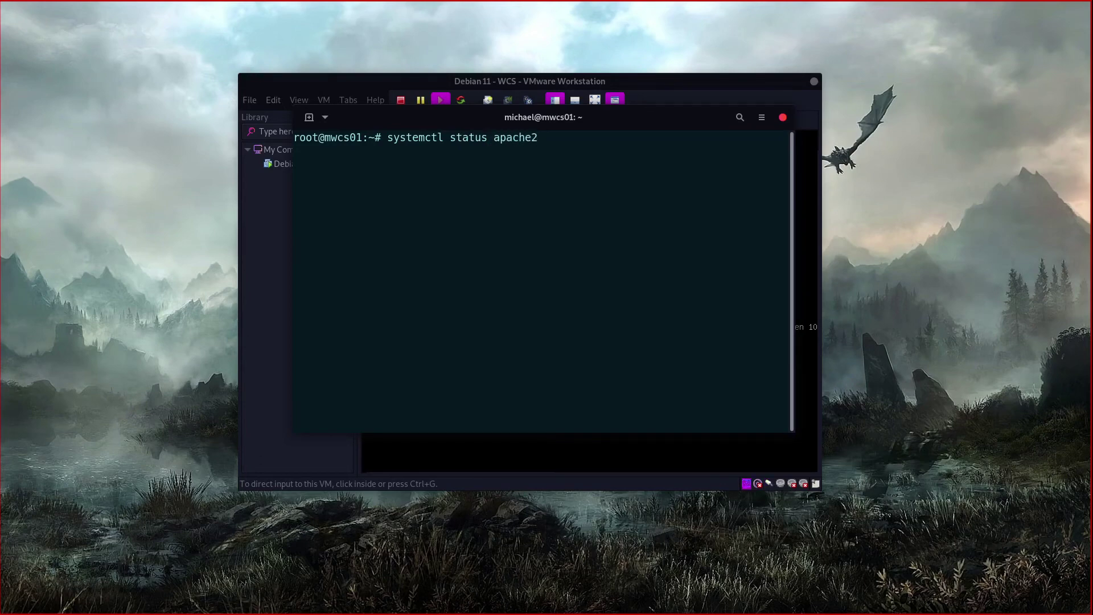
Step: Run systemctl status apache2 and highlight the Active line showing it is running
key(Return)
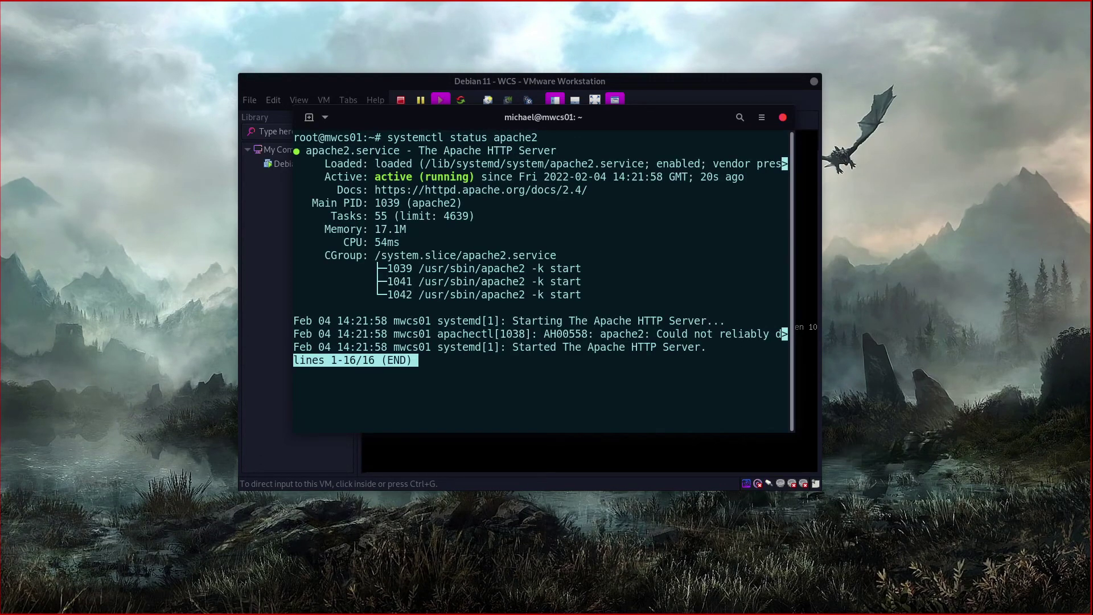
drag(317, 176, 751, 176)
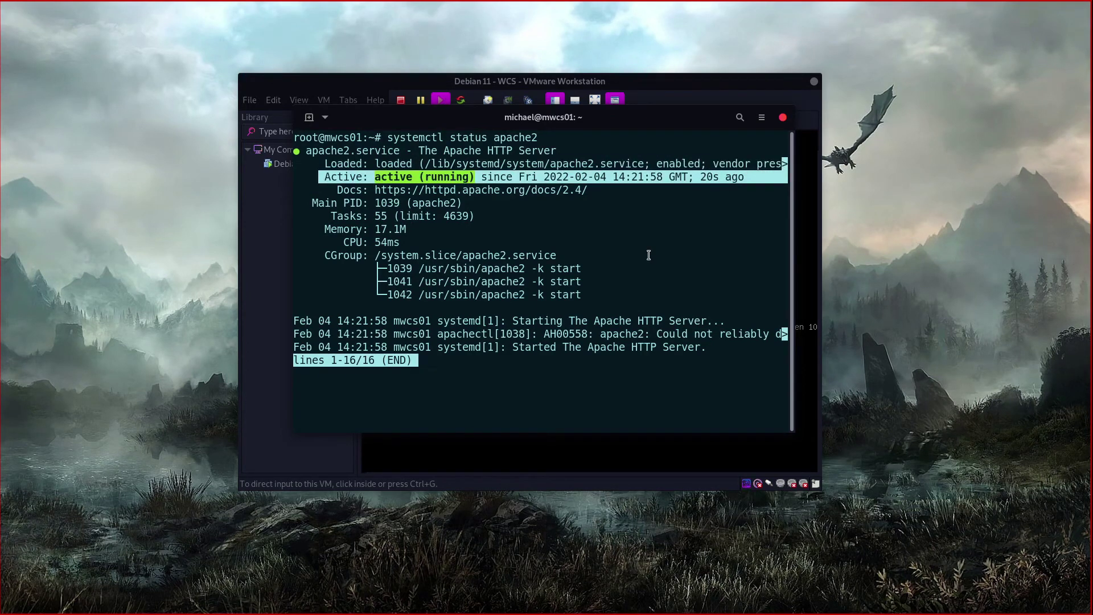
click(495, 362)
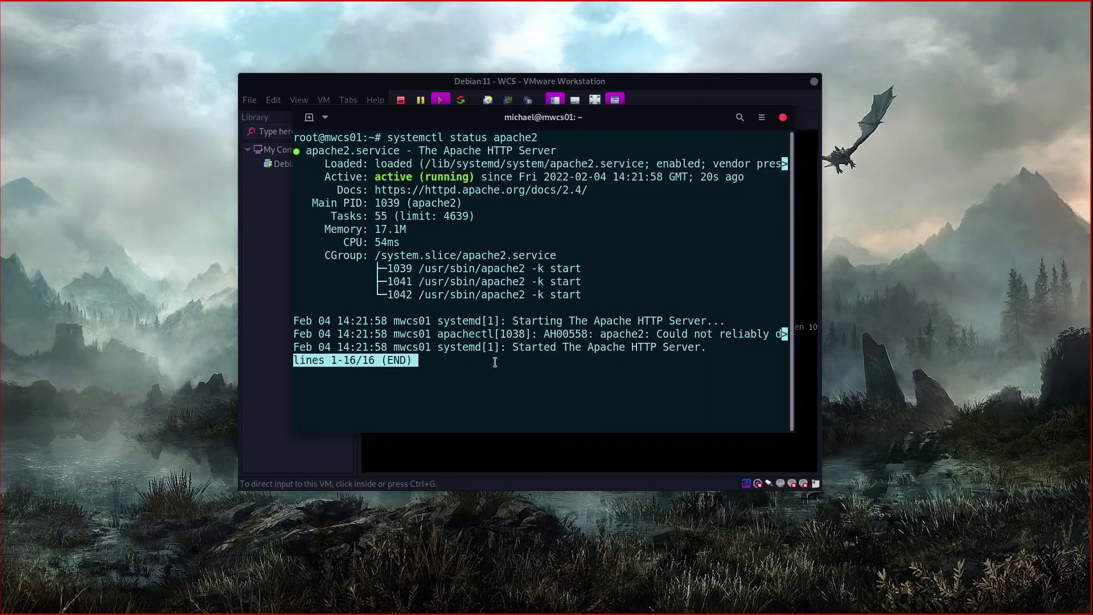
Step: Quit the pager, run 'ip address show' and copy the address 192.168.1.238
text(qip )
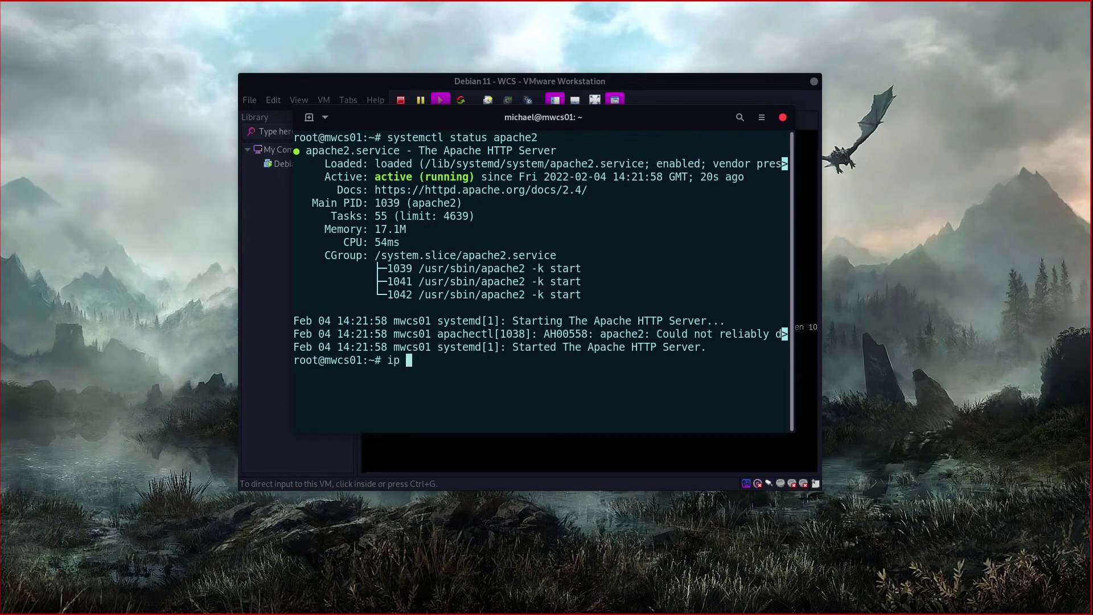
text(address show)
key(Return)
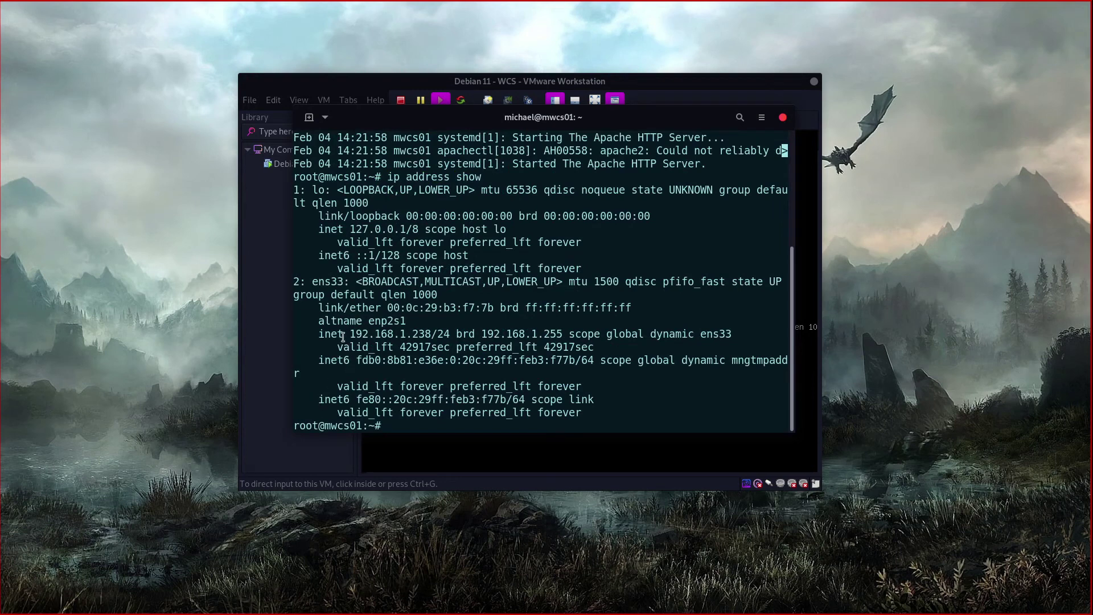
drag(350, 334, 431, 334)
right_click(426, 337)
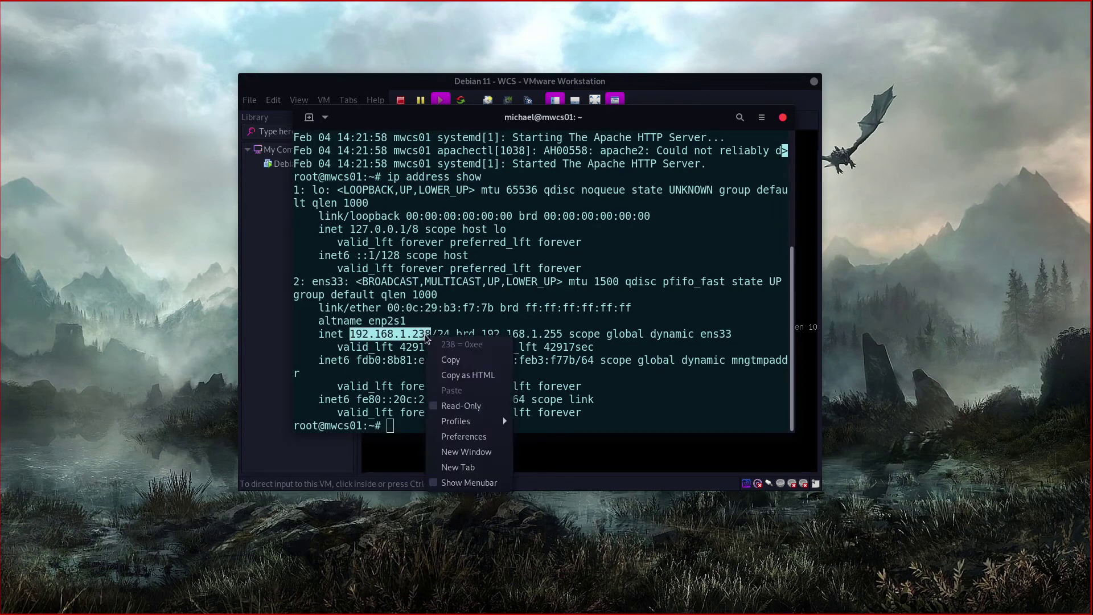
click(450, 360)
click(433, 358)
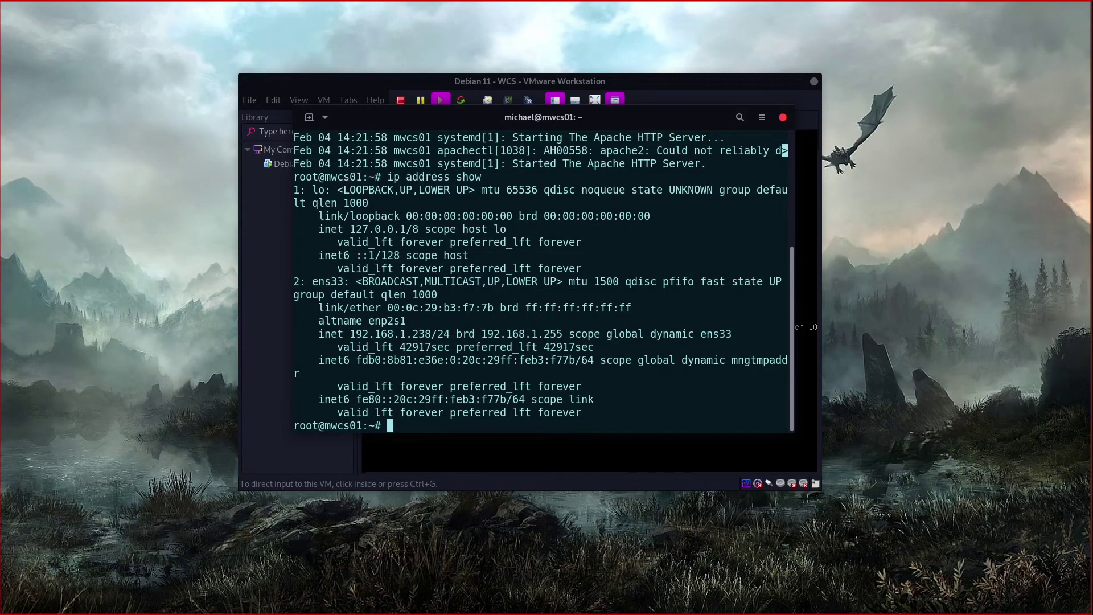
Step: Bring the Brave window showing the Apache page over the terminal
key(ctrl+alt)
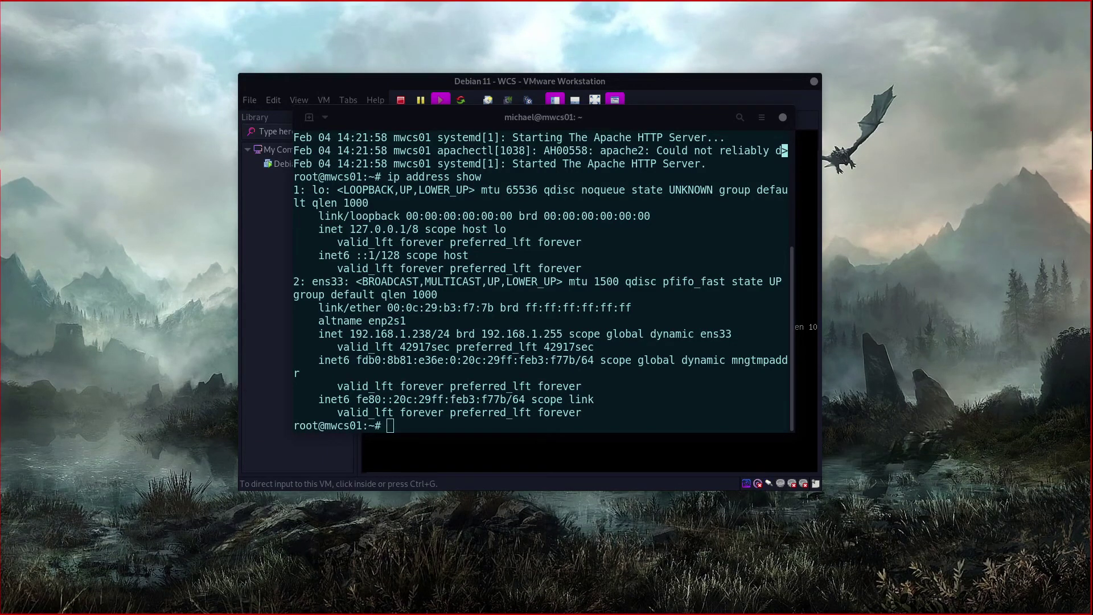
key(alt+Tab)
drag(379, 72, 644, 51)
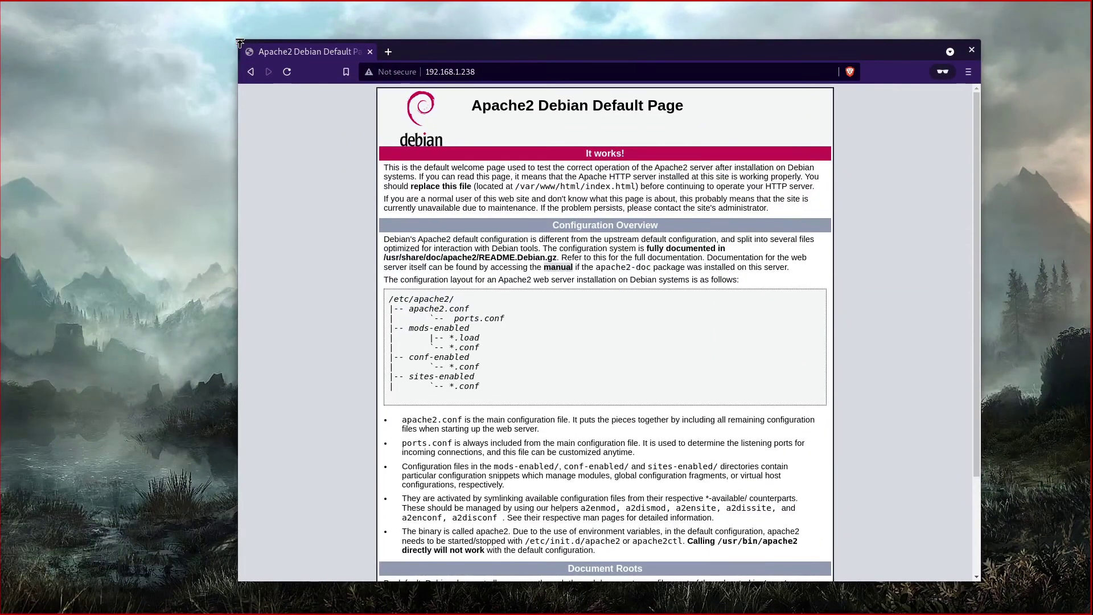
Step: Position the browser to the upper right and the terminal to the lower left
drag(243, 43, 333, 163)
drag(654, 170, 728, 114)
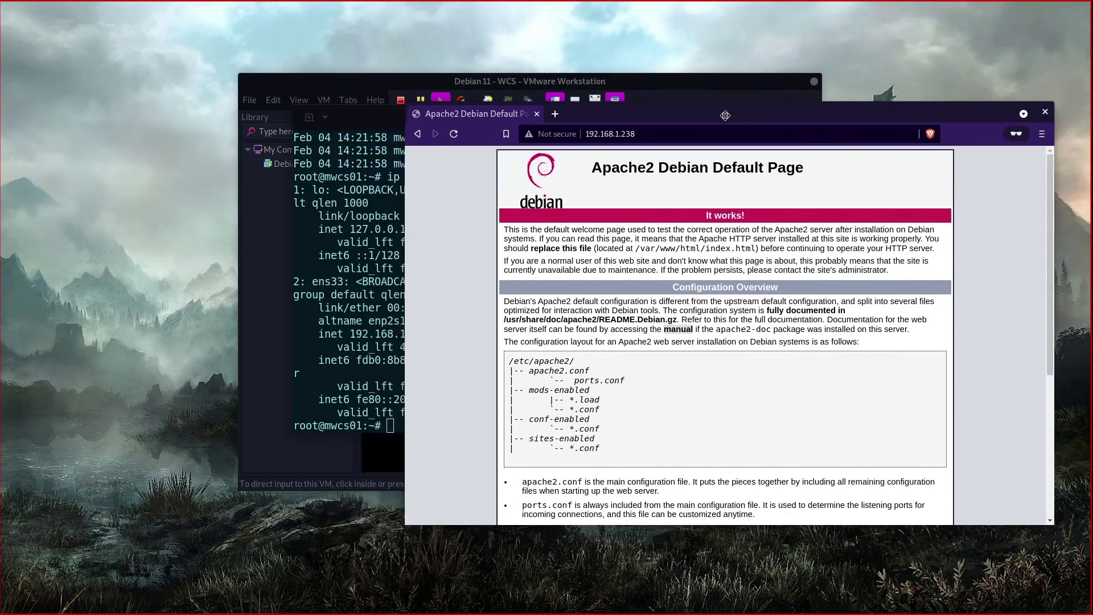
drag(359, 129, 116, 281)
Step: Rerun 'ip address show' and 'systemctl status apache2' from history
key(Up)
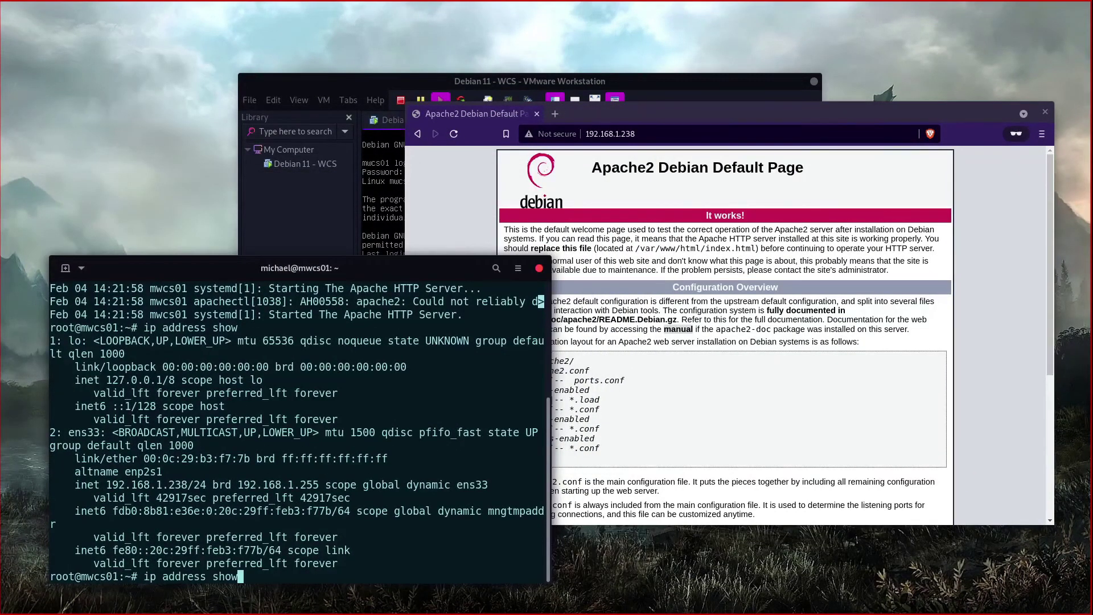
key(Return)
key(Up)
key(Up)
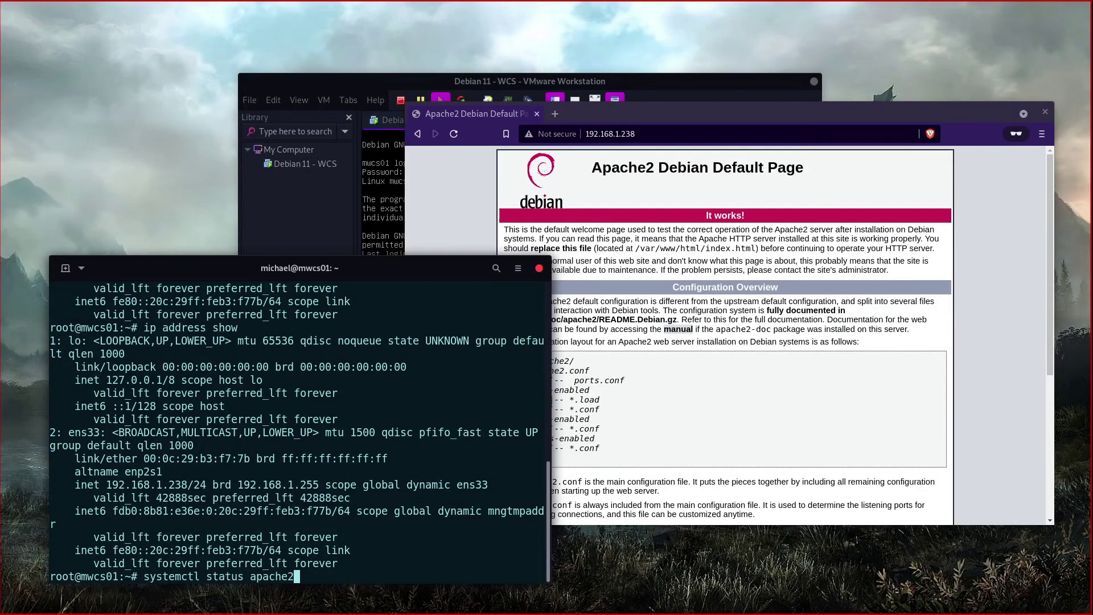
key(Return)
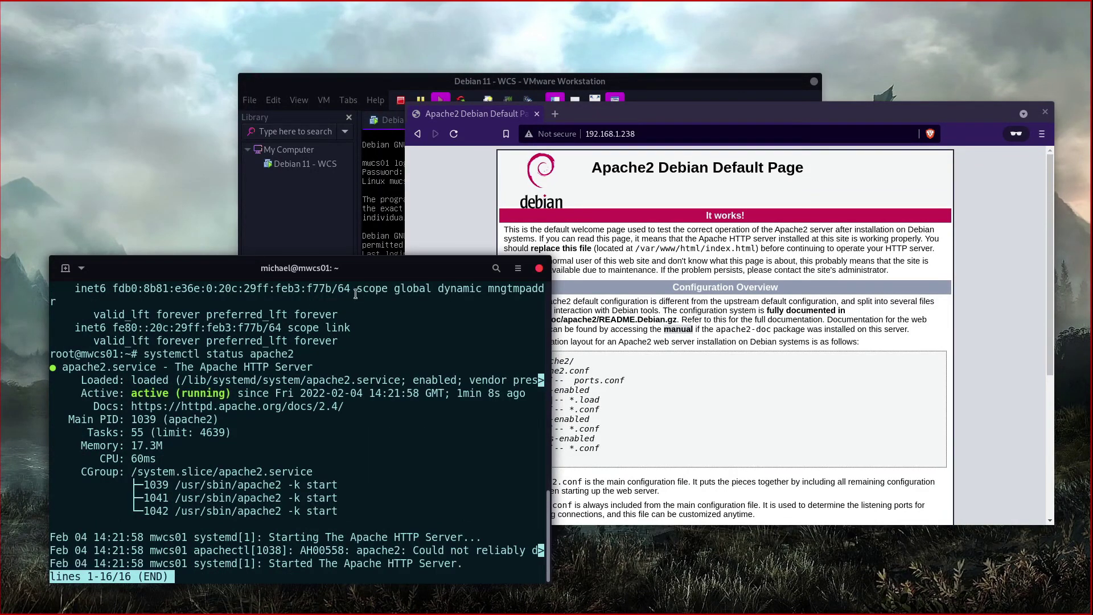
Step: Move the VM console to the upper left and bring the Apache default page to the front
click(582, 134)
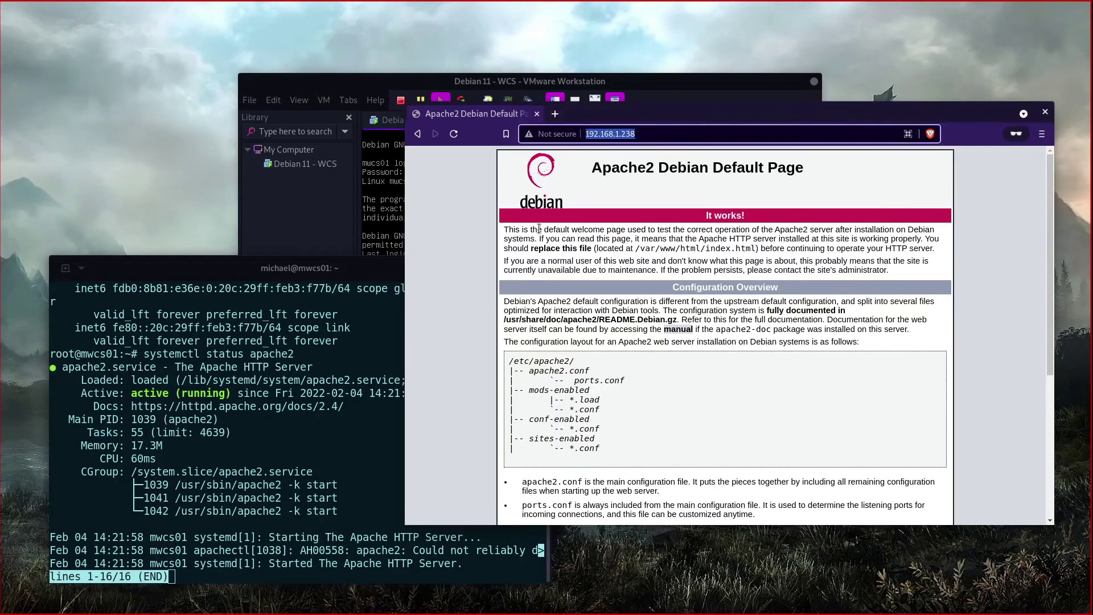
drag(654, 79, 488, 37)
click(493, 398)
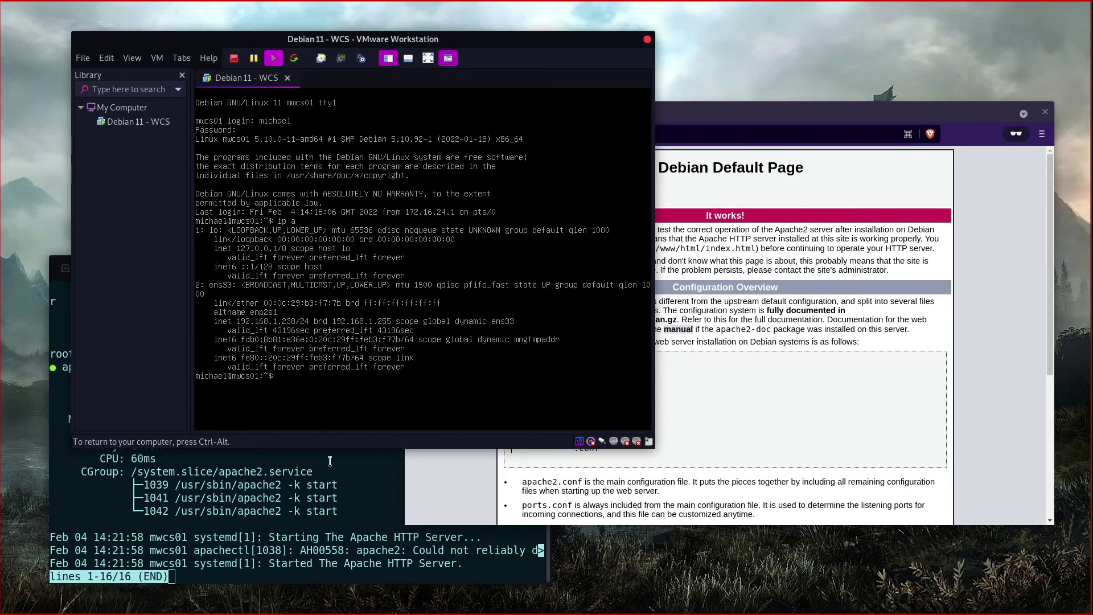
click(328, 498)
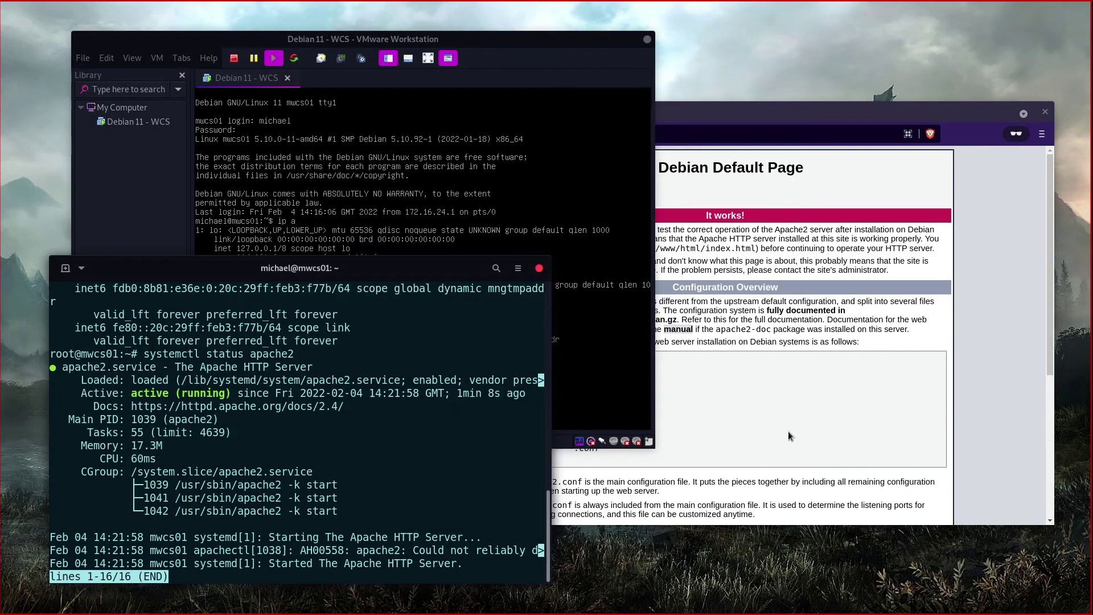
click(788, 421)
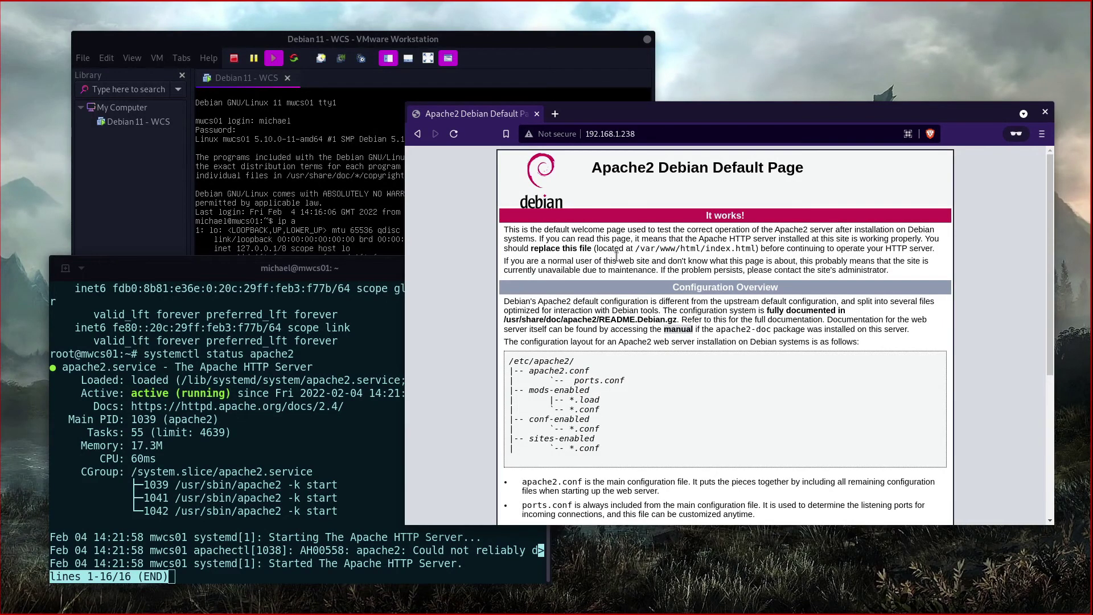
scroll(642, 397, down, 3)
scroll(643, 390, up, 3)
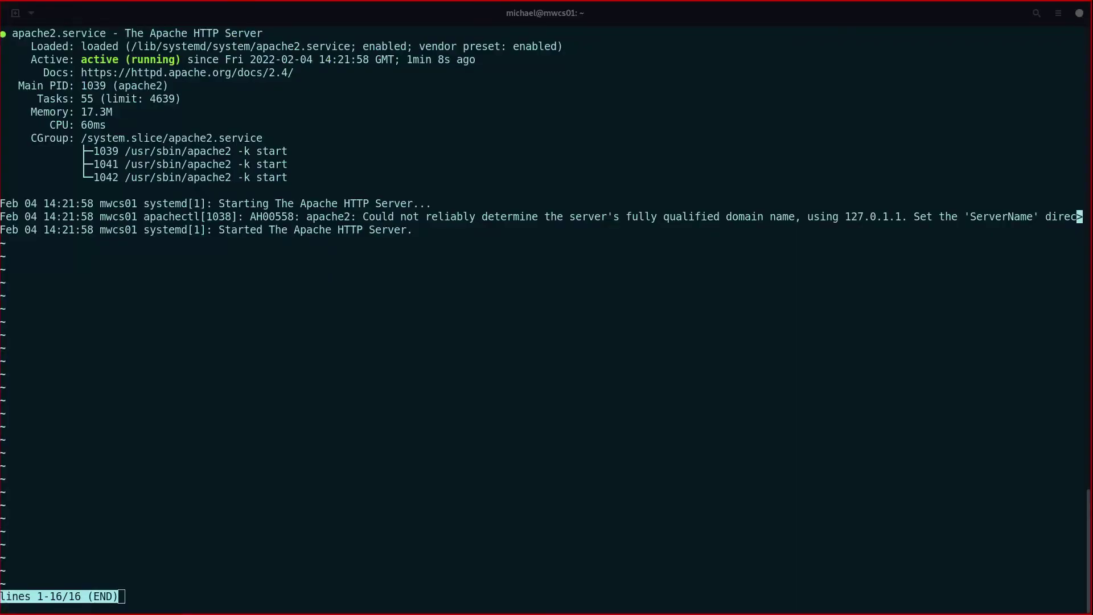
Step: Review the apache2 status output by highlighting its lines, then quit the pager
click(518, 296)
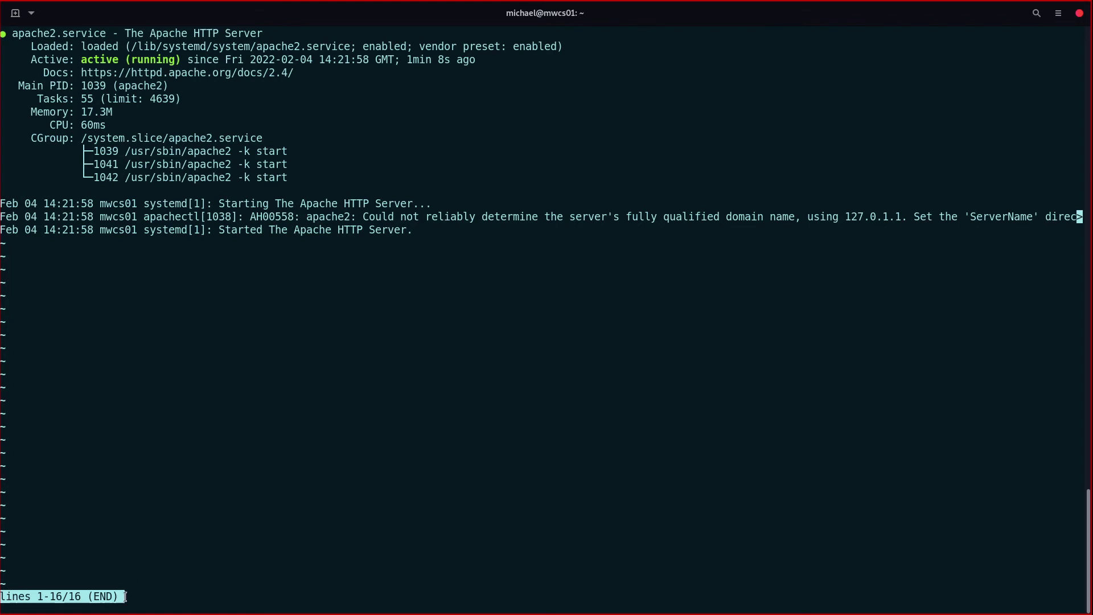
drag(151, 598, 43, 199)
click(183, 533)
mouse_move(150, 598)
mouse_down()
mouse_move(32, 582)
mouse_move(149, 599)
mouse_up()
drag(238, 269, 88, 199)
click(89, 198)
scroll(151, 395, down, 6)
key(q)
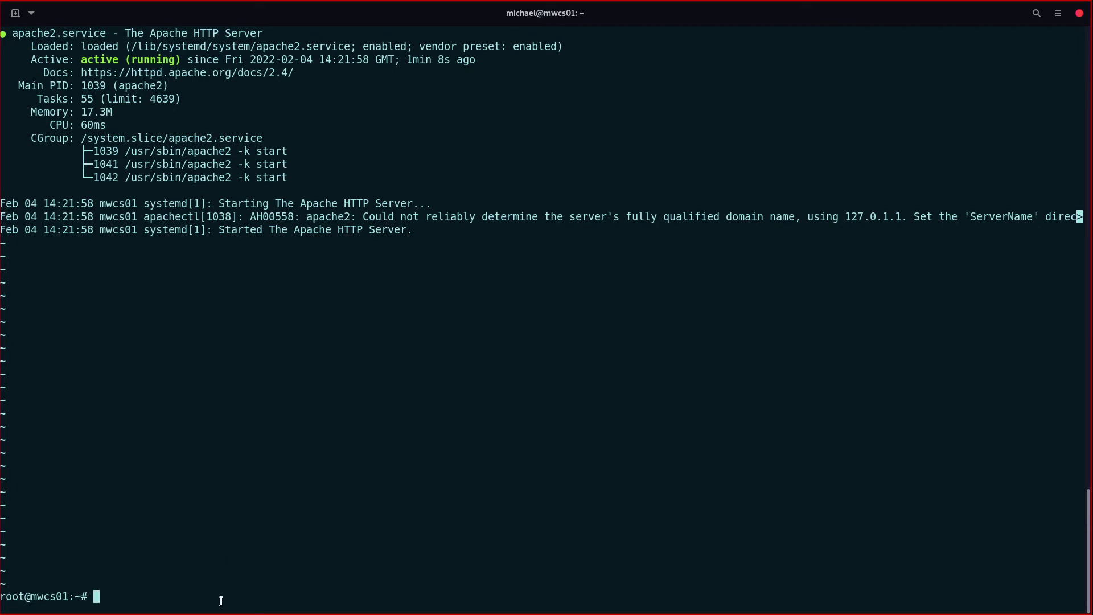
Step: Rerun systemctl status apache2, quit it and clear the terminal screen
key(Up)
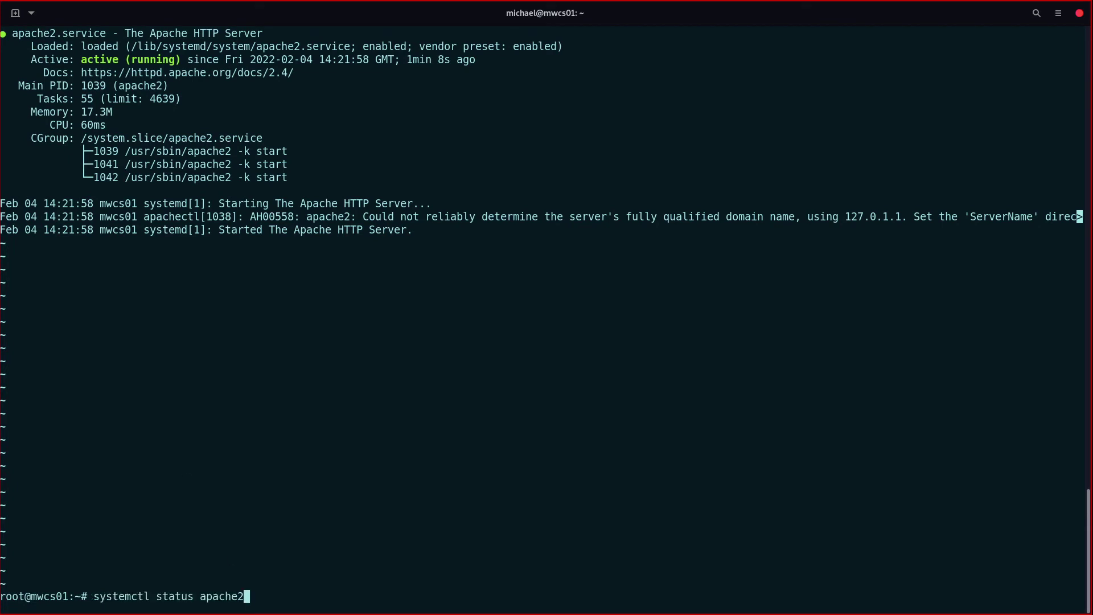
key(Return)
key(q)
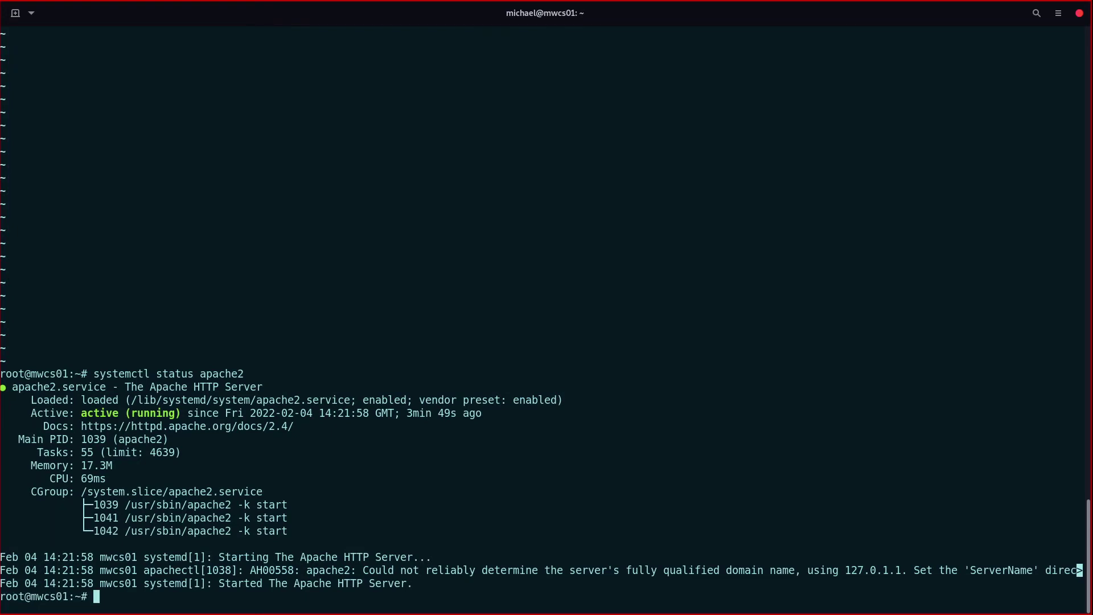
text(clear)
key(Return)
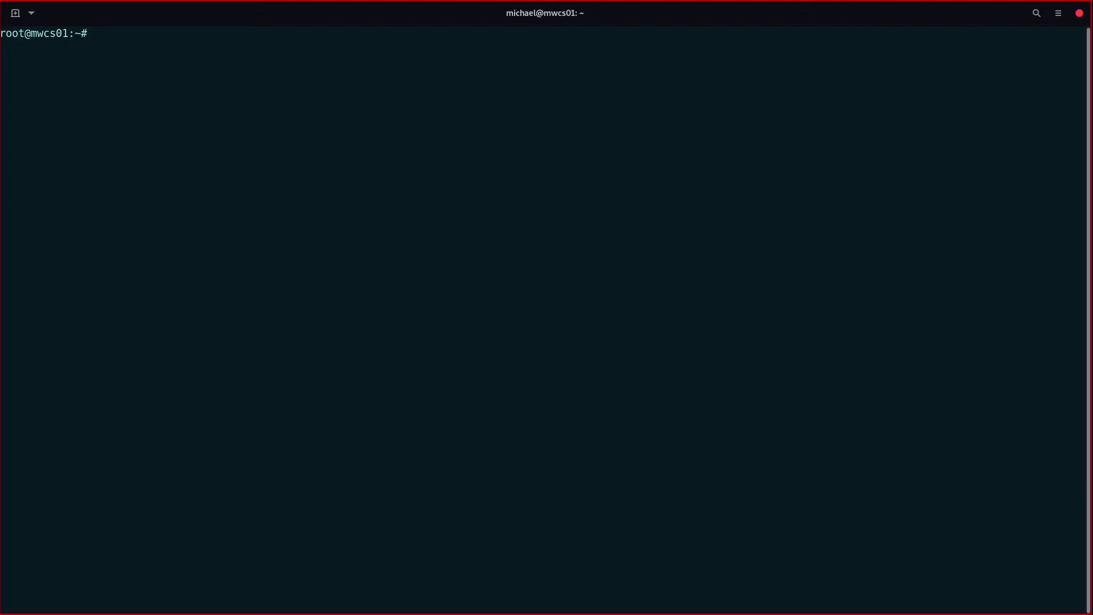
key(super)
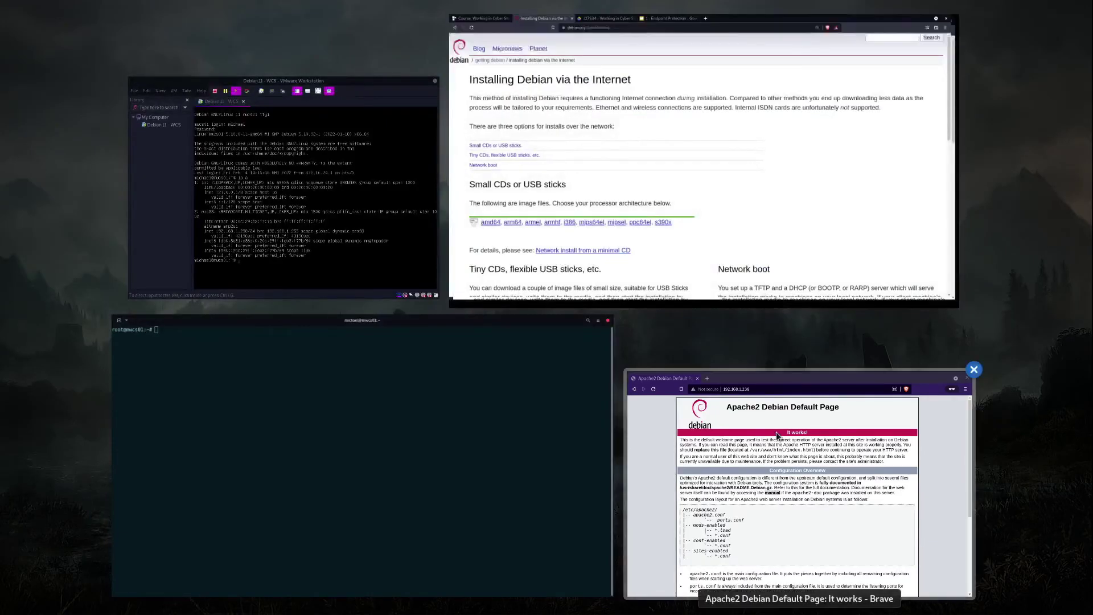
Step: Zoom the Apache page to 125% and highlight ports.conf and sites-enabled in the configuration layout
click(776, 431)
key(ctrl+plus)
key(ctrl+plus)
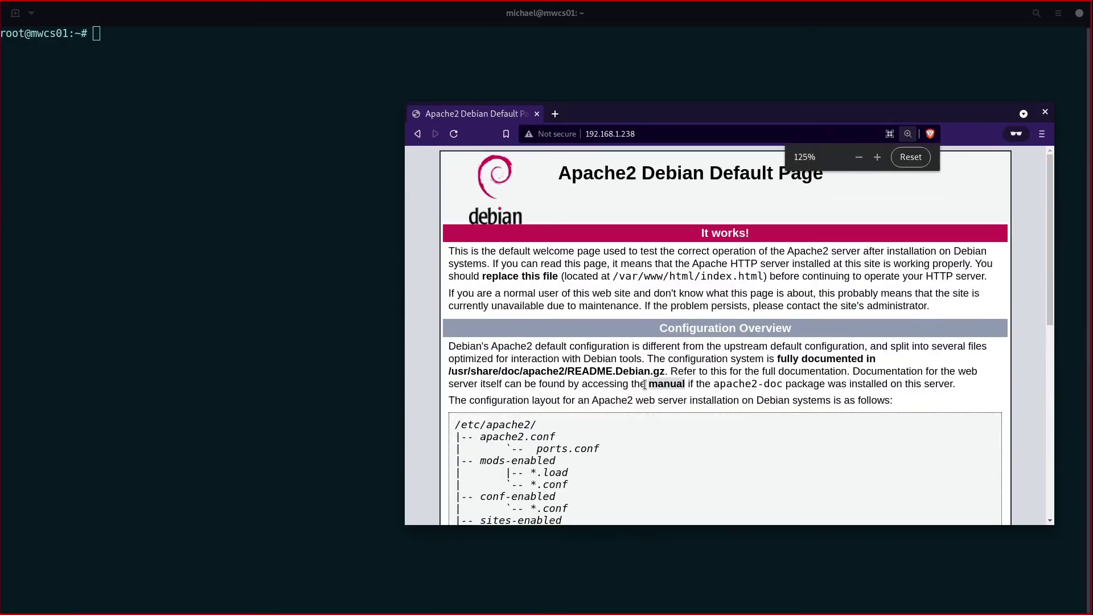
scroll(644, 385, down, 2)
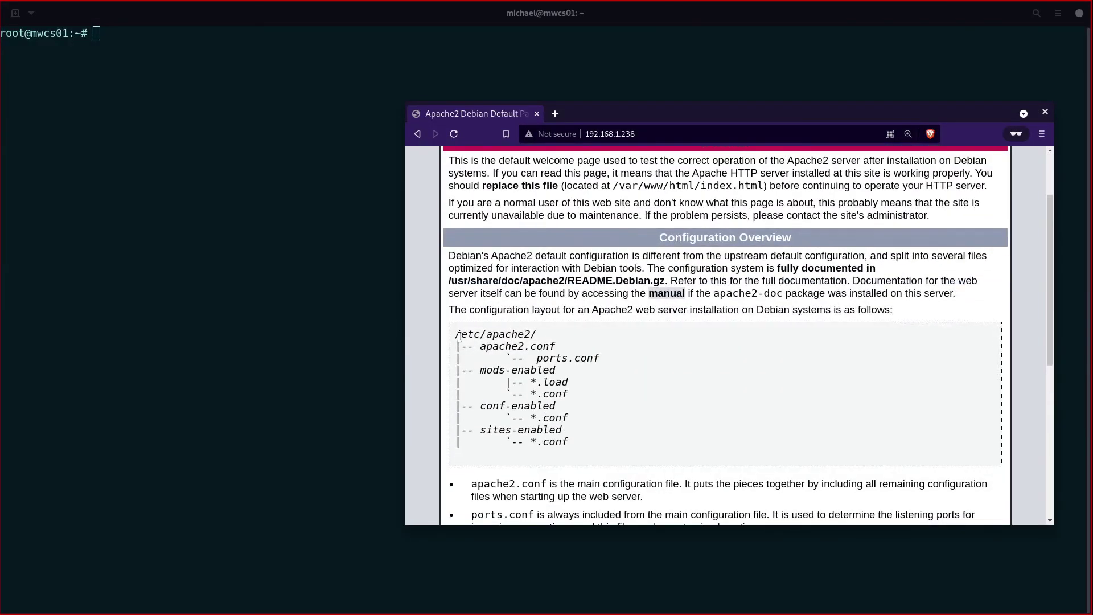
drag(460, 335, 586, 367)
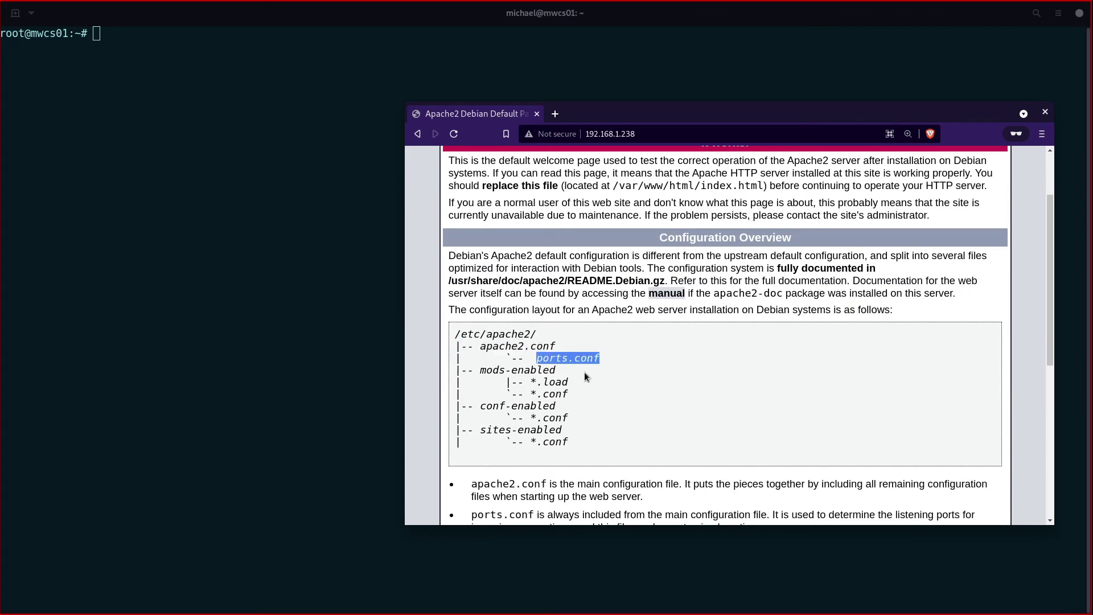
drag(519, 382, 574, 399)
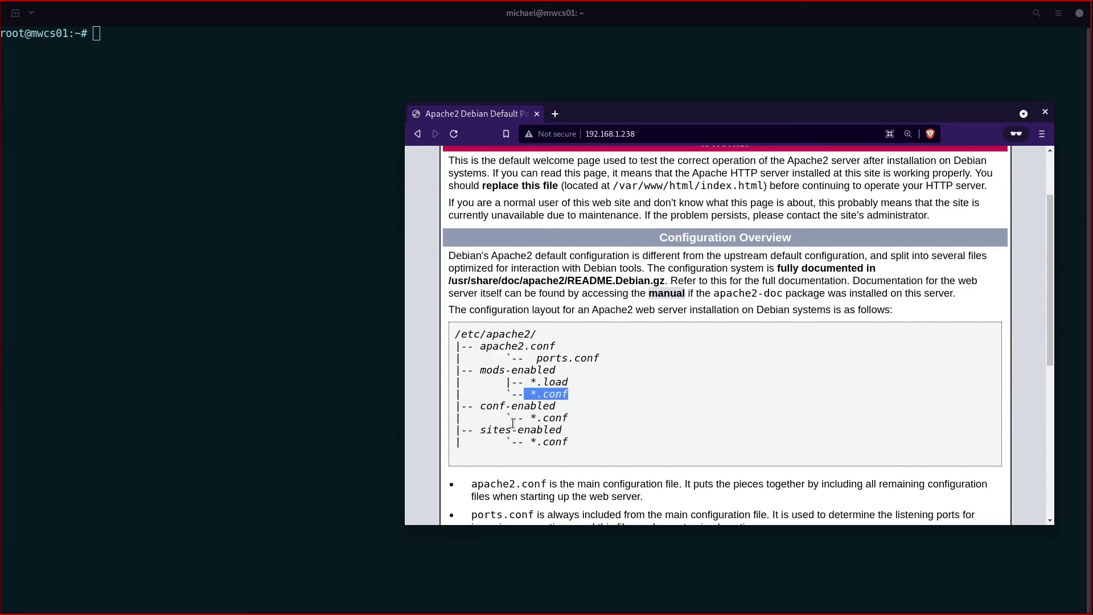
drag(505, 429, 454, 431)
click(563, 450)
click(255, 202)
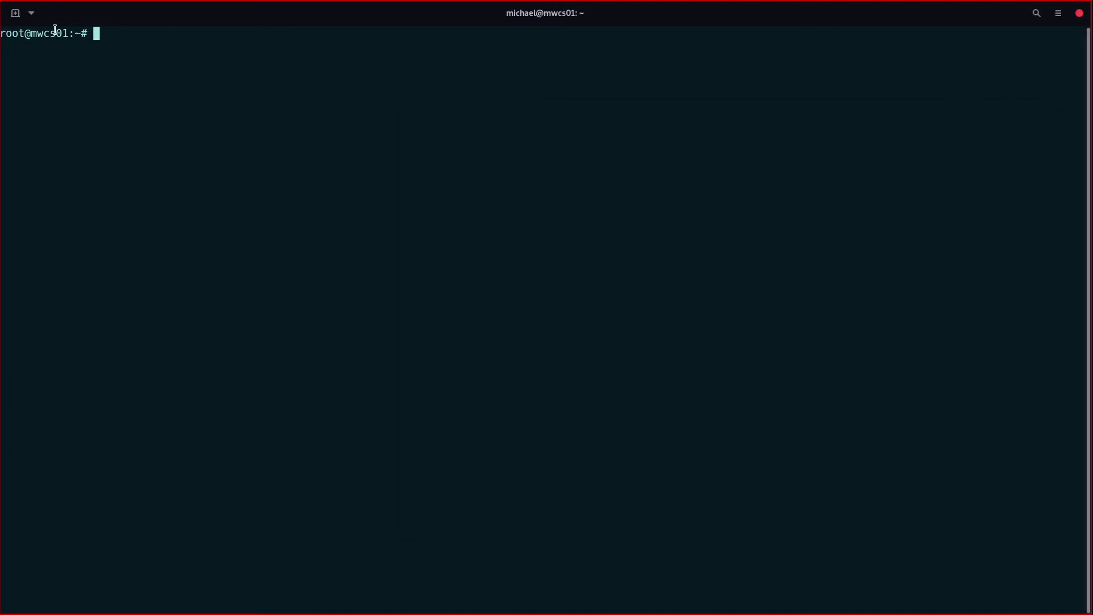
Step: Open terminal Preferences on the Unnamed profile's settings
click(31, 13)
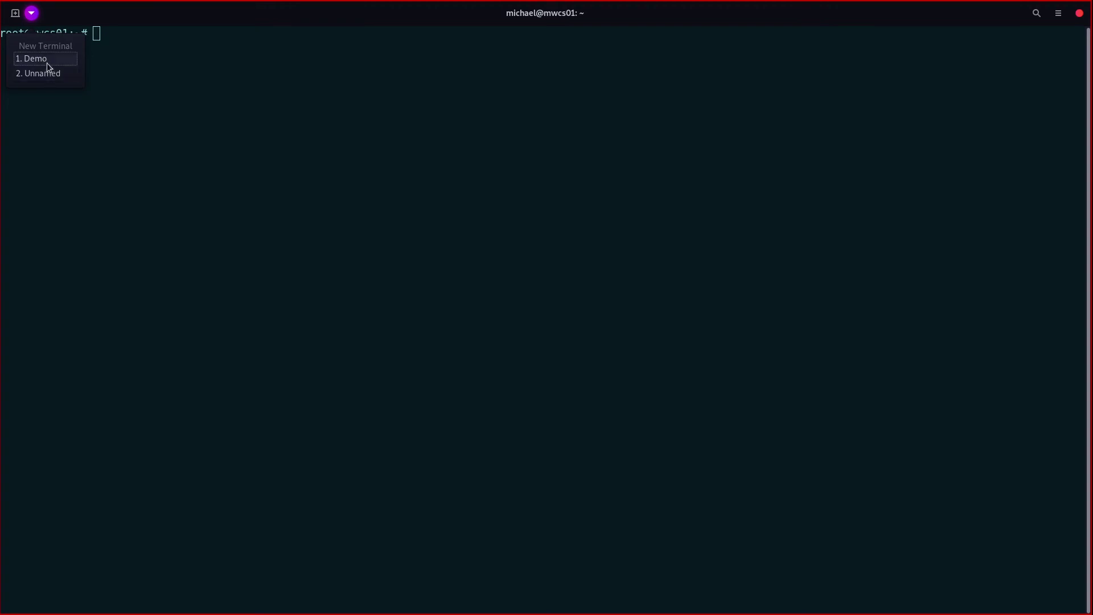
click(1041, 16)
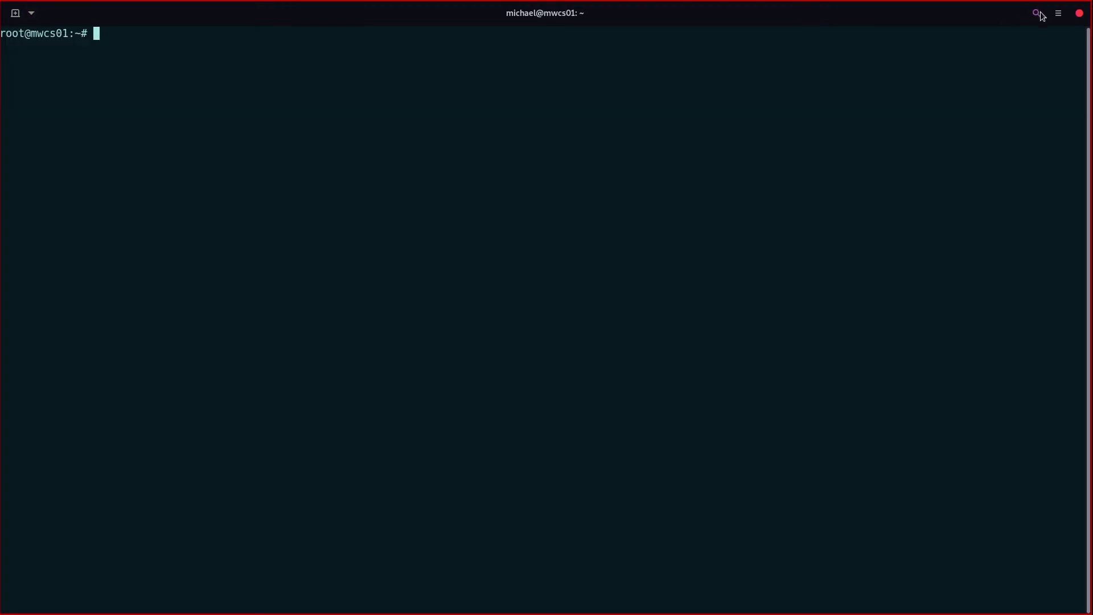
click(1058, 13)
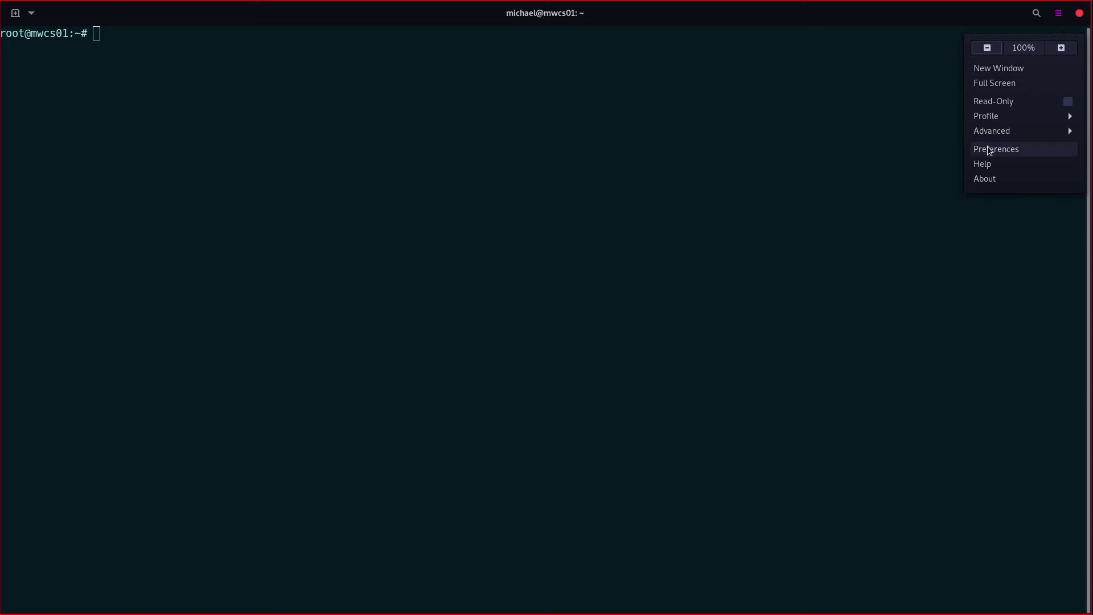
click(989, 150)
click(80, 159)
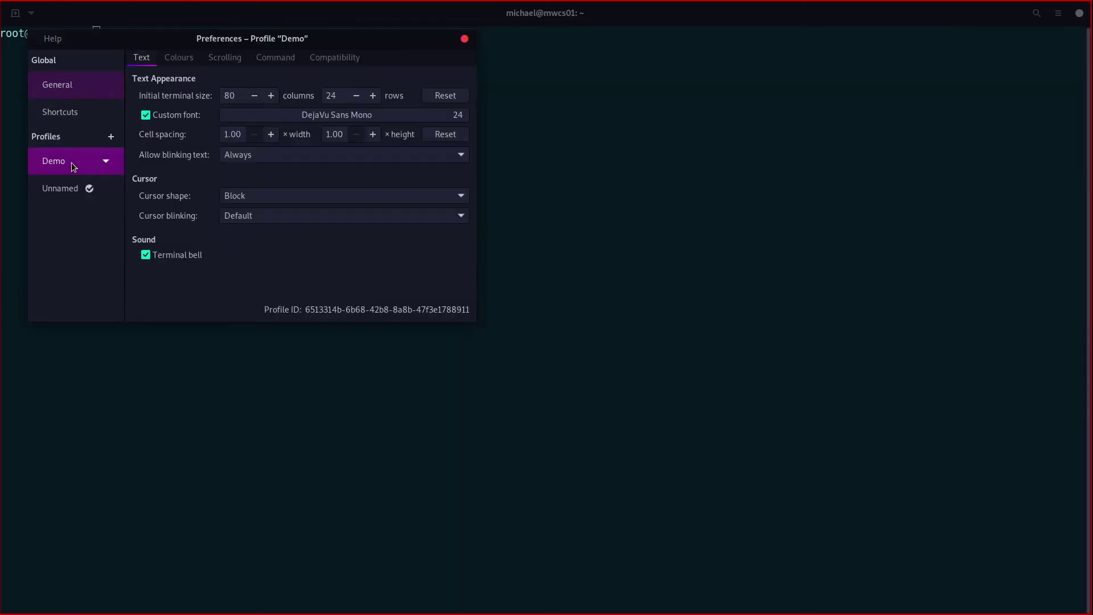
click(71, 190)
Step: Raise the custom Monospace font from 14 to 18 and close Preferences
click(426, 118)
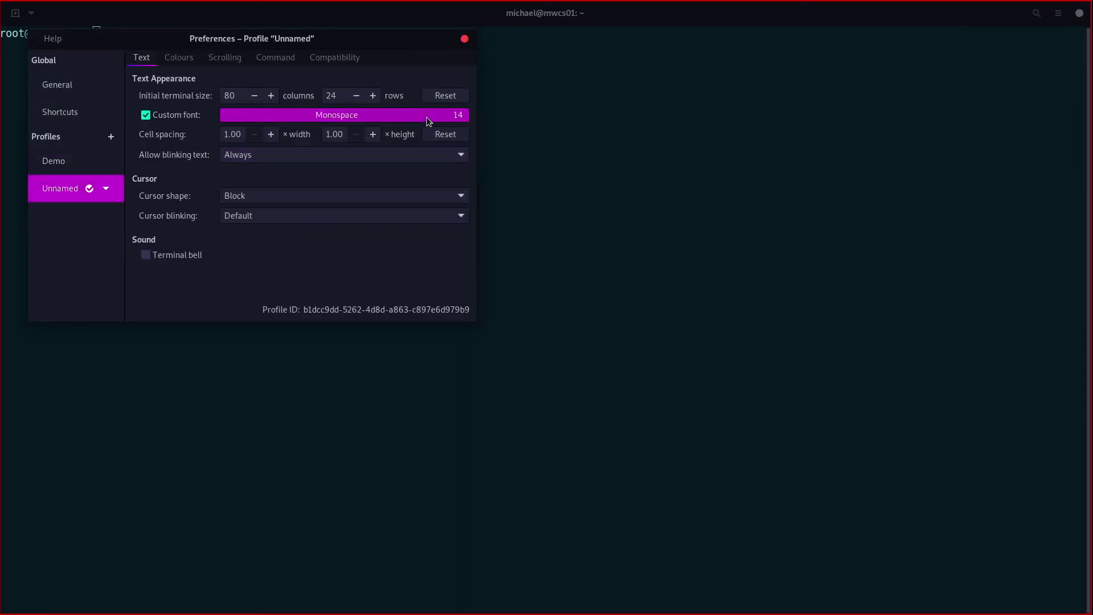
click(357, 294)
click(357, 294)
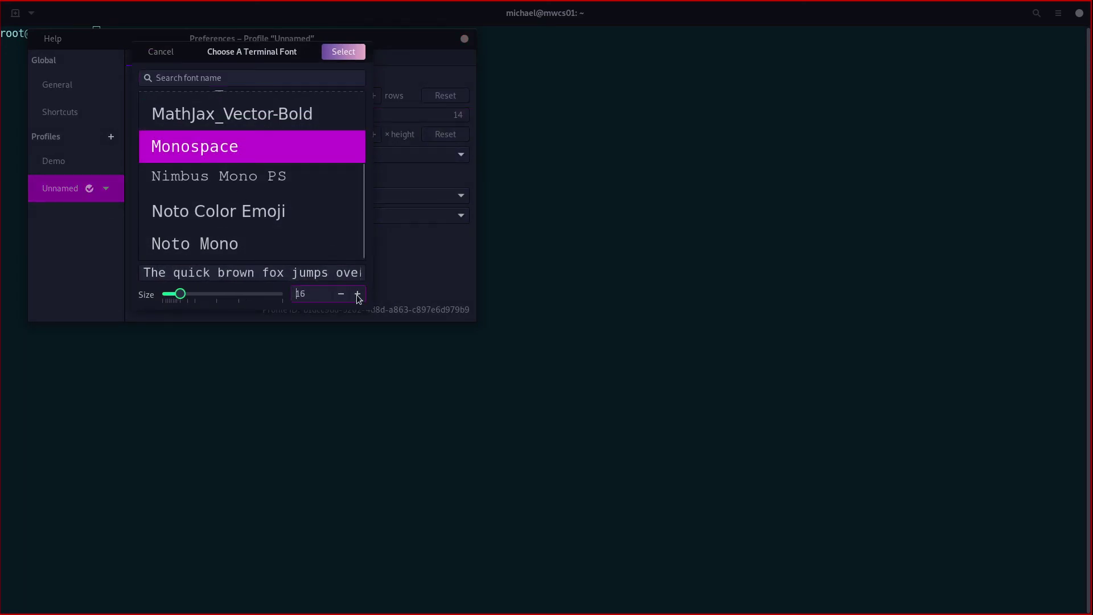
click(357, 295)
click(357, 294)
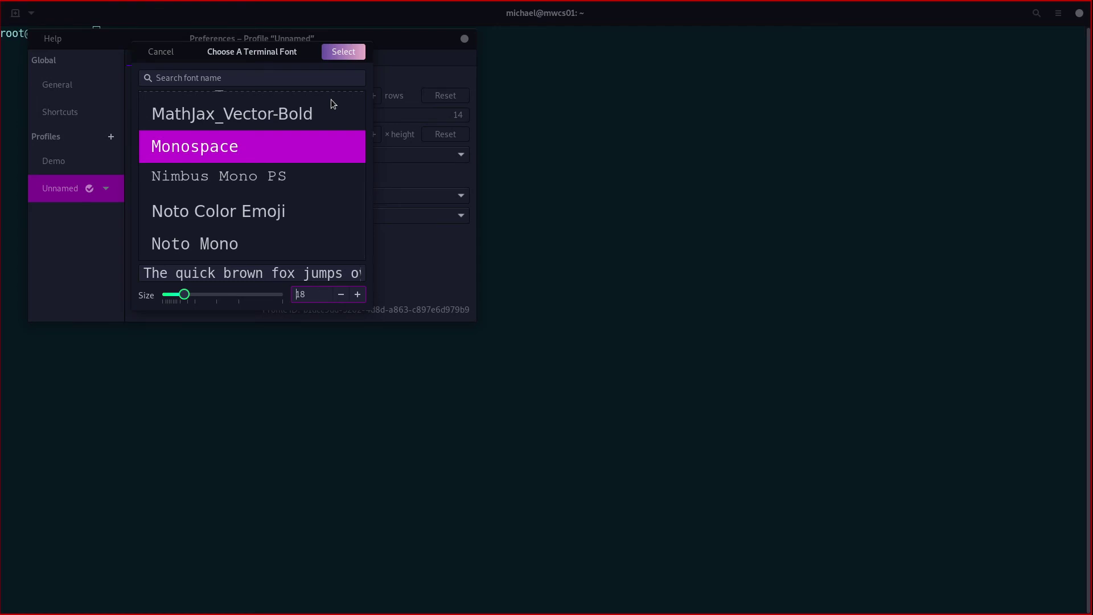
click(344, 52)
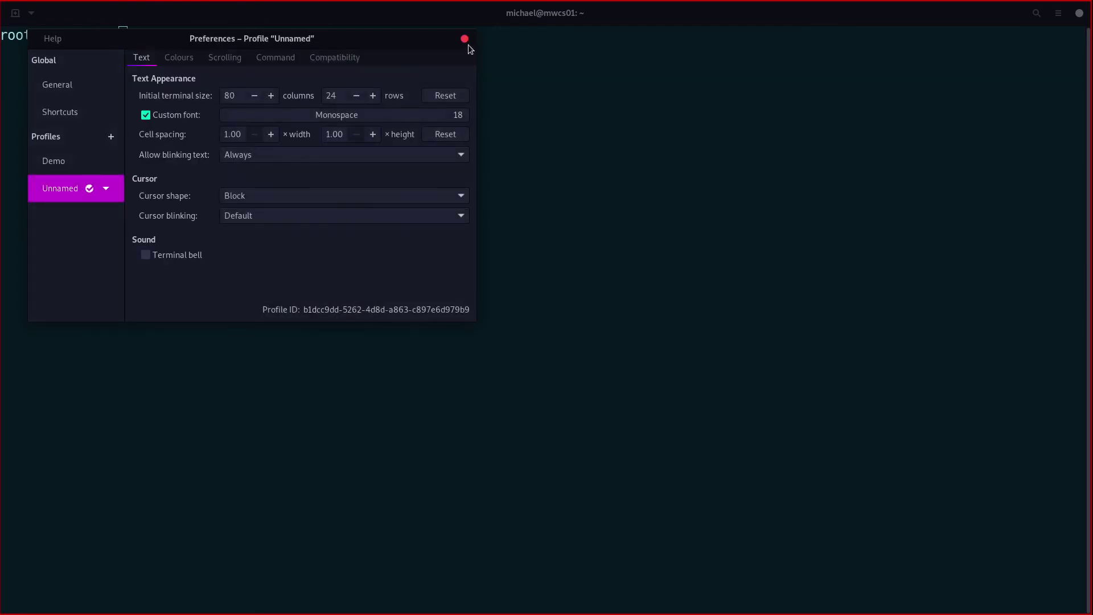
drag(446, 38, 551, 98)
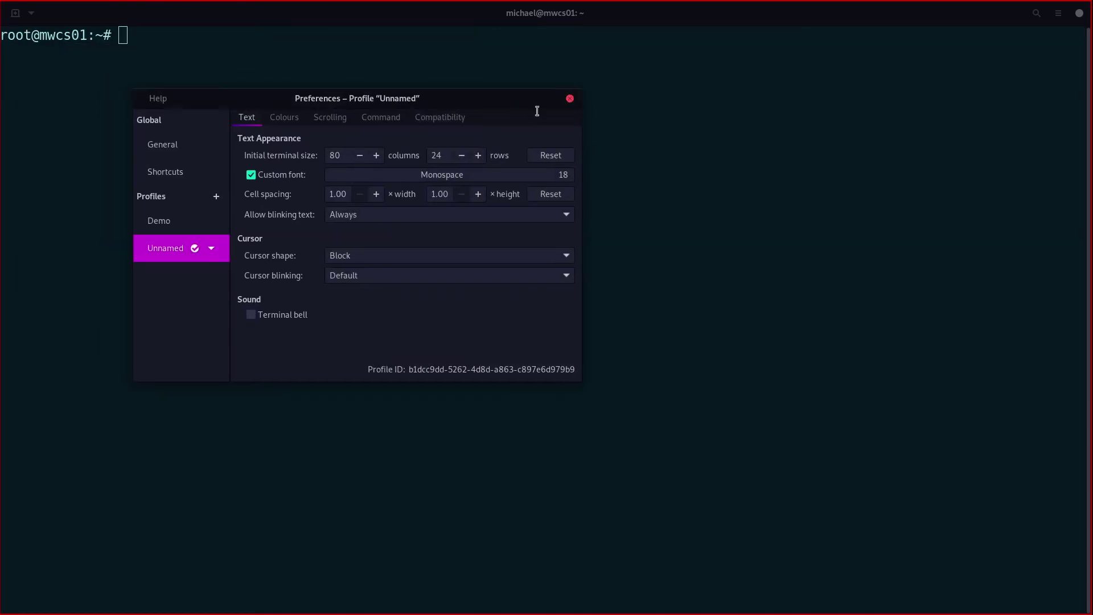
click(570, 98)
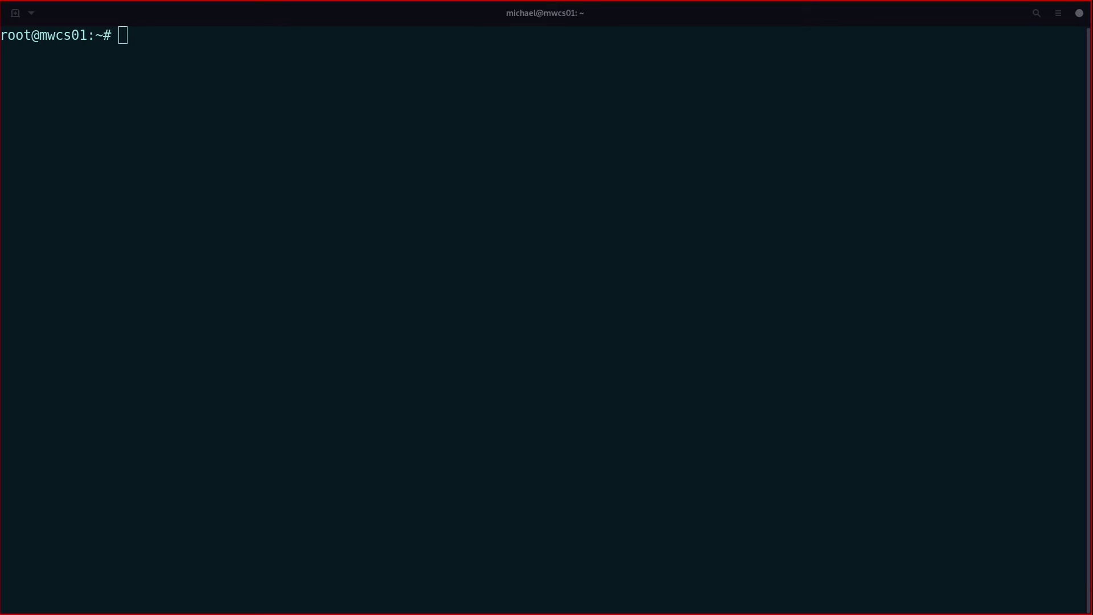
Step: Change into /etc and list its contents with ls
click(303, 163)
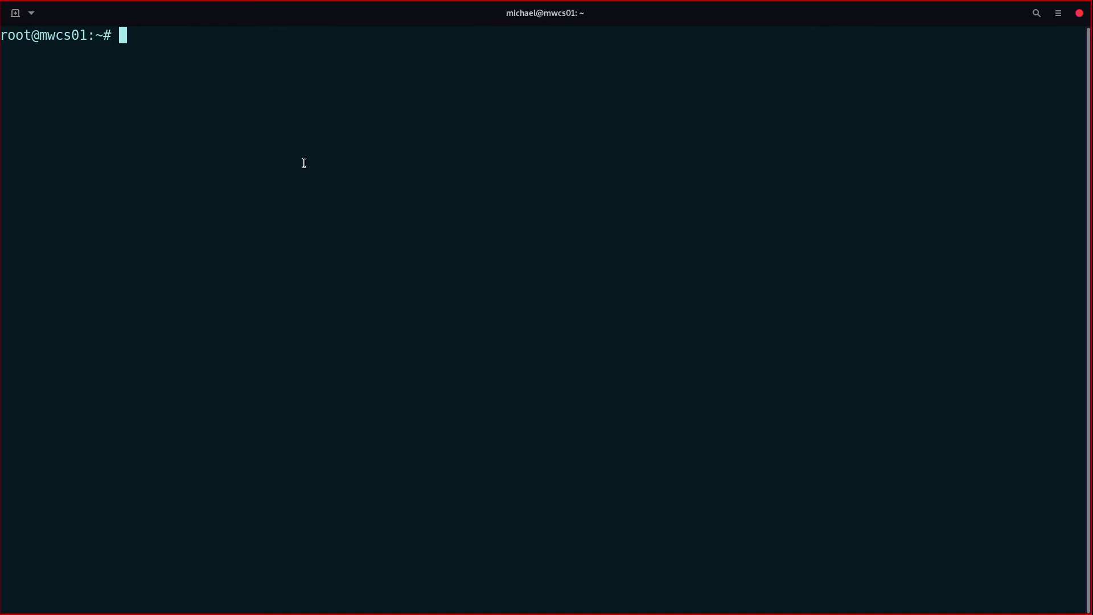
text(cd /etc)
key(Return)
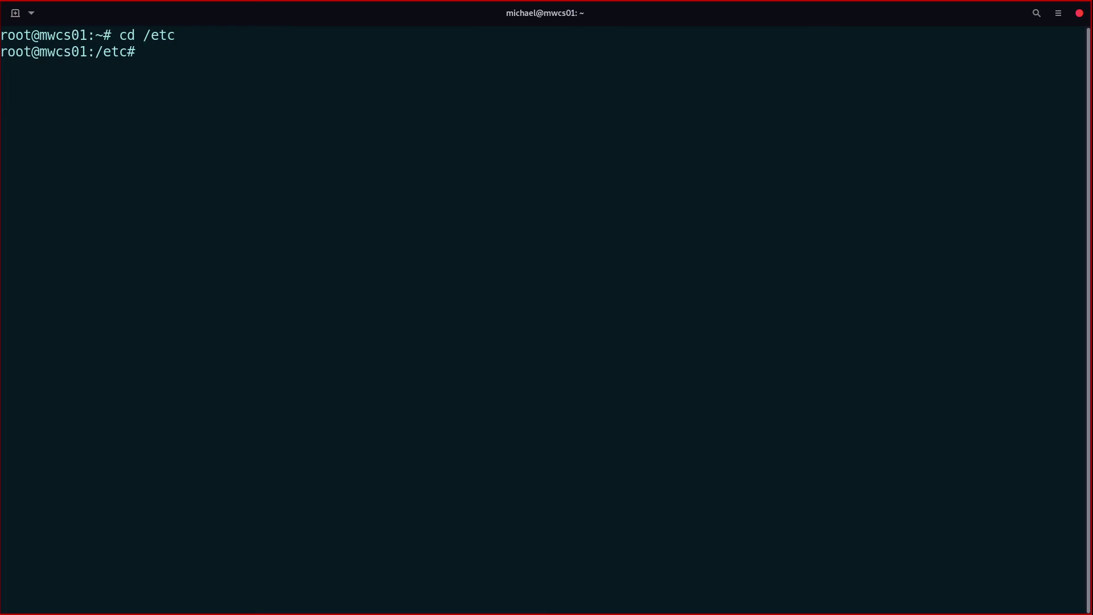
text(ls)
key(Return)
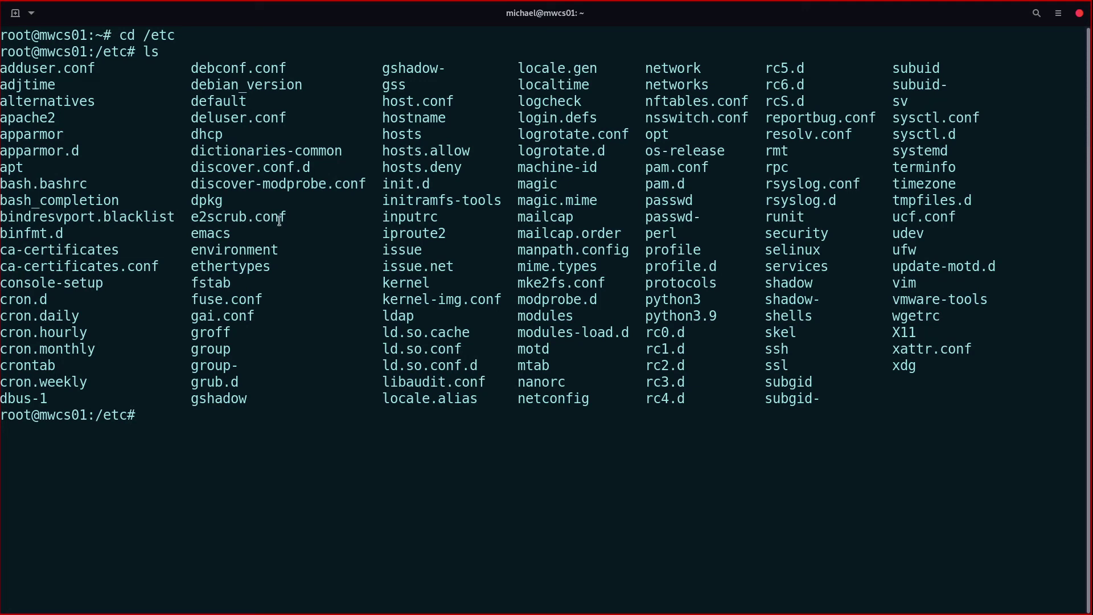
Step: Point out fuse.conf, e2scrub.conf, deluser.conf and the apache2 directory in the listing
drag(231, 298, 284, 299)
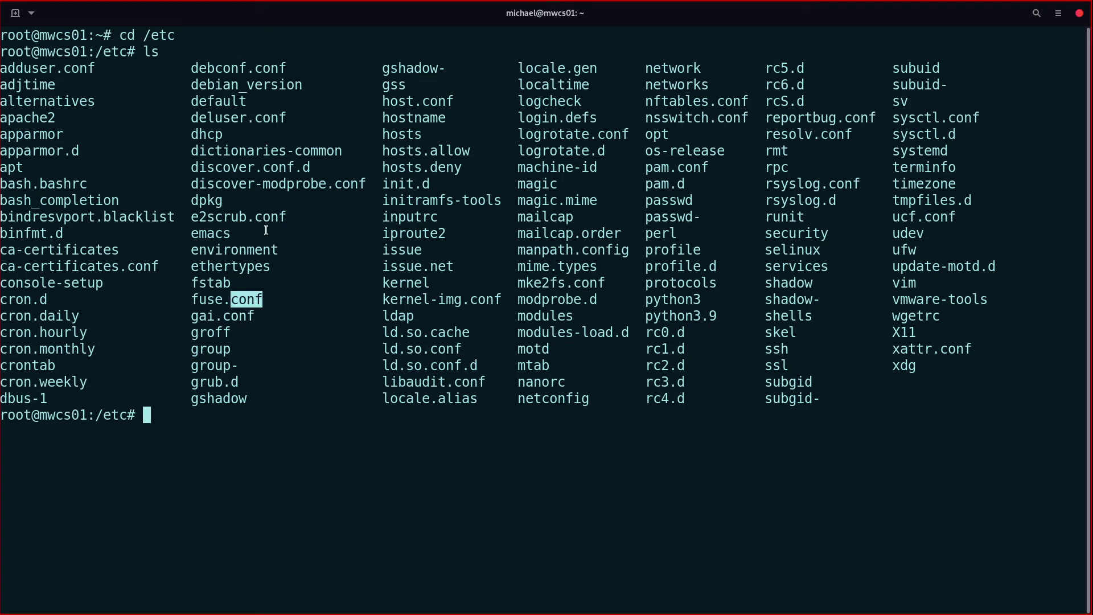
drag(255, 217, 296, 220)
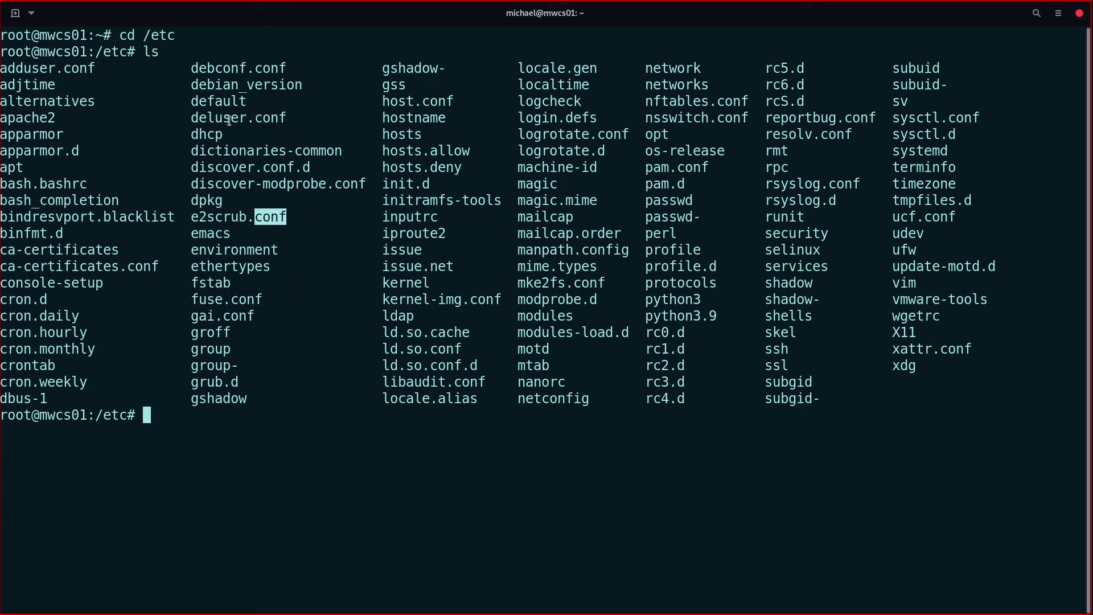
drag(255, 121, 318, 121)
click(197, 182)
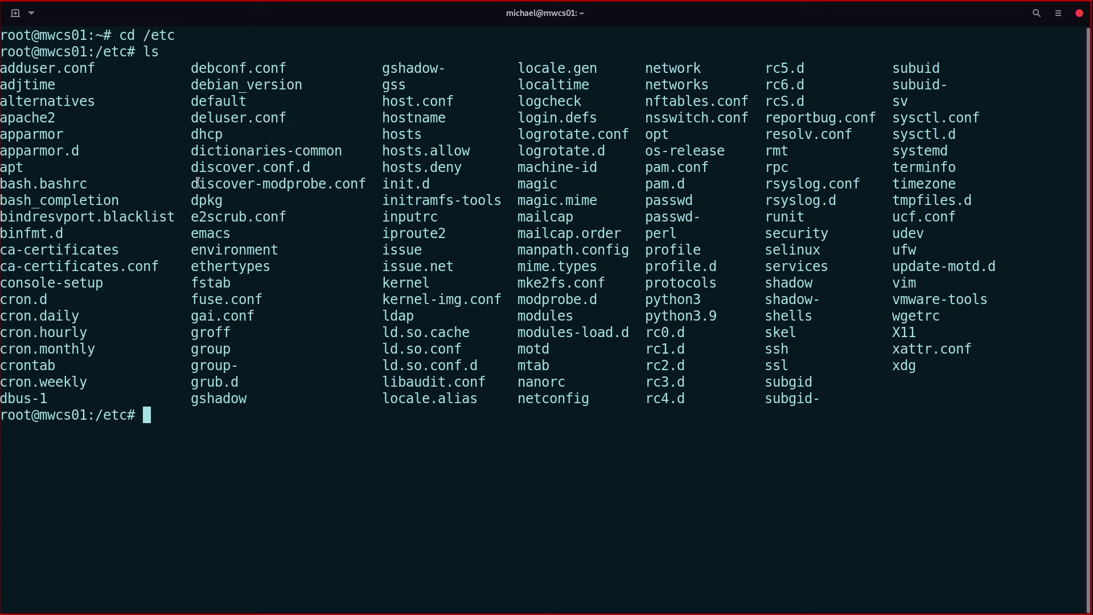
drag(62, 120, 1, 119)
click(72, 119)
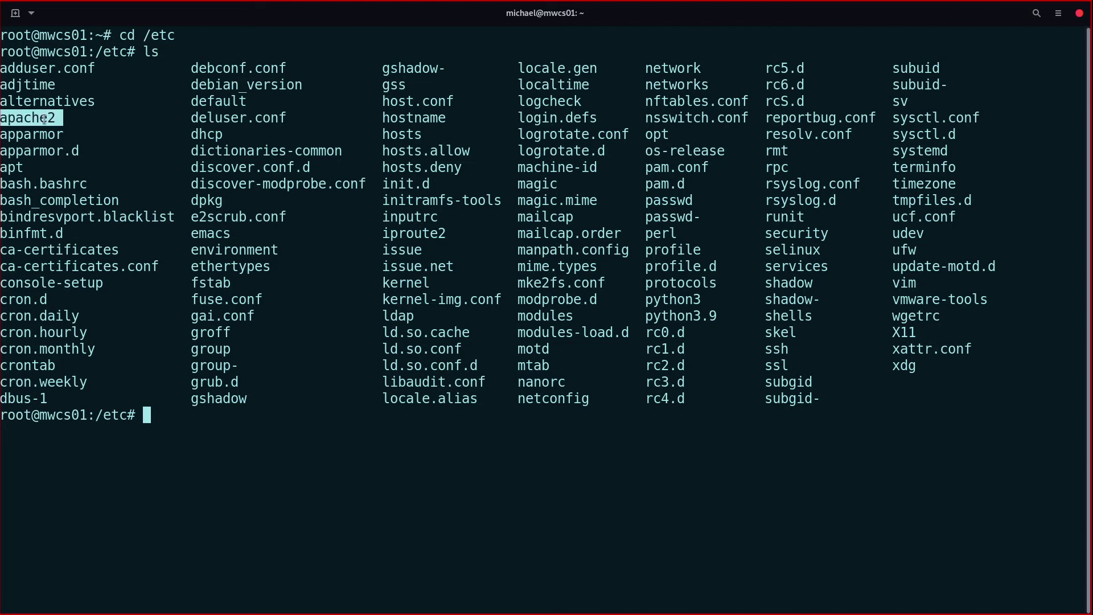
click(44, 119)
Step: Change into /etc/apache2 using Tab completion and clear the screen
text(cd apa)
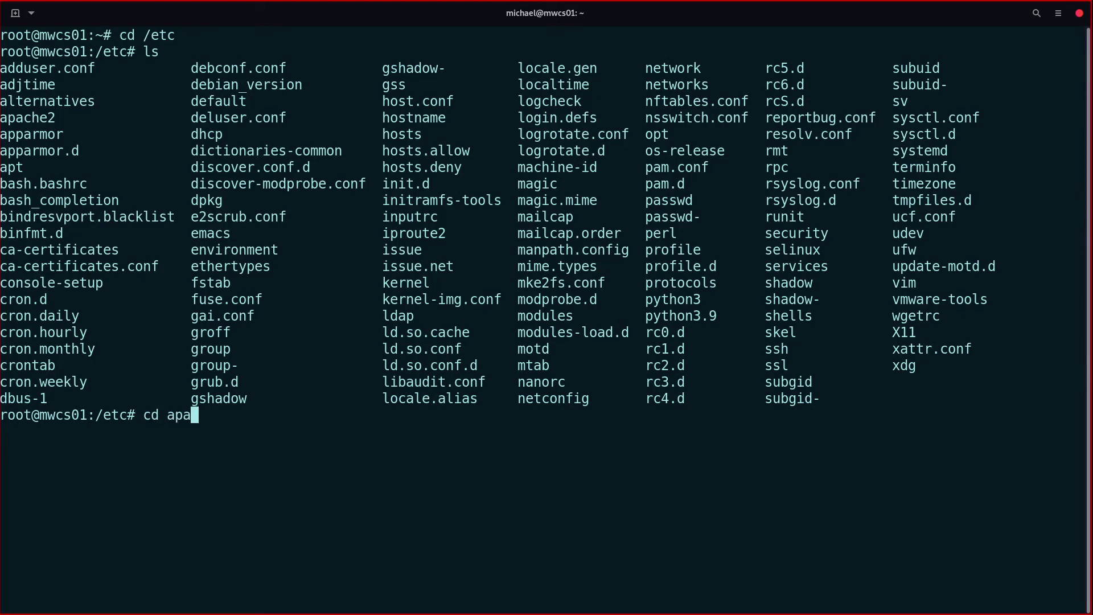
key(Tab)
key(Return)
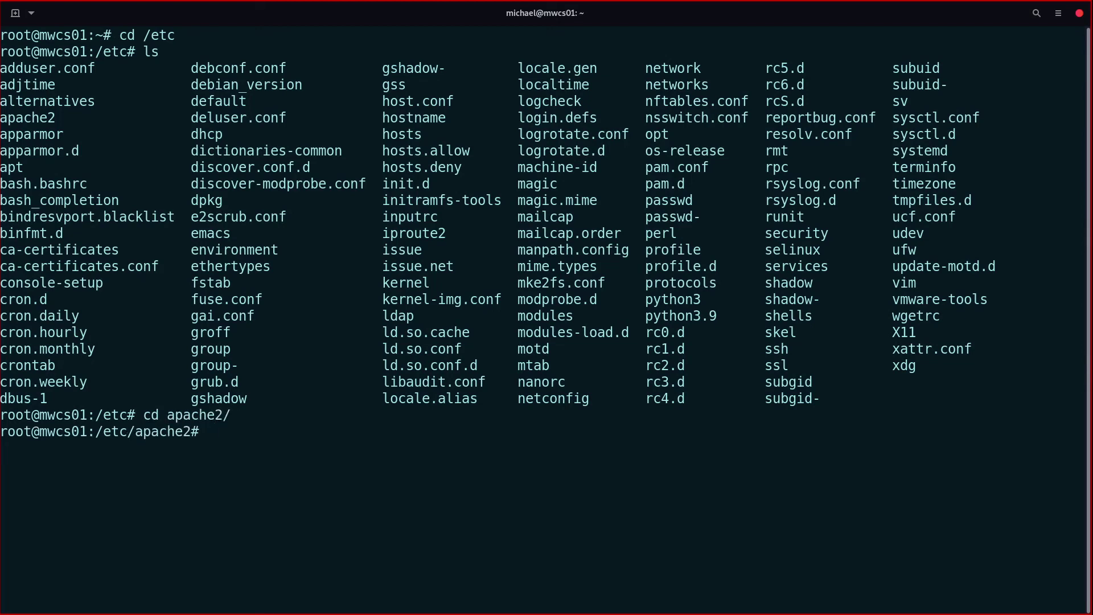
text(clear)
key(Return)
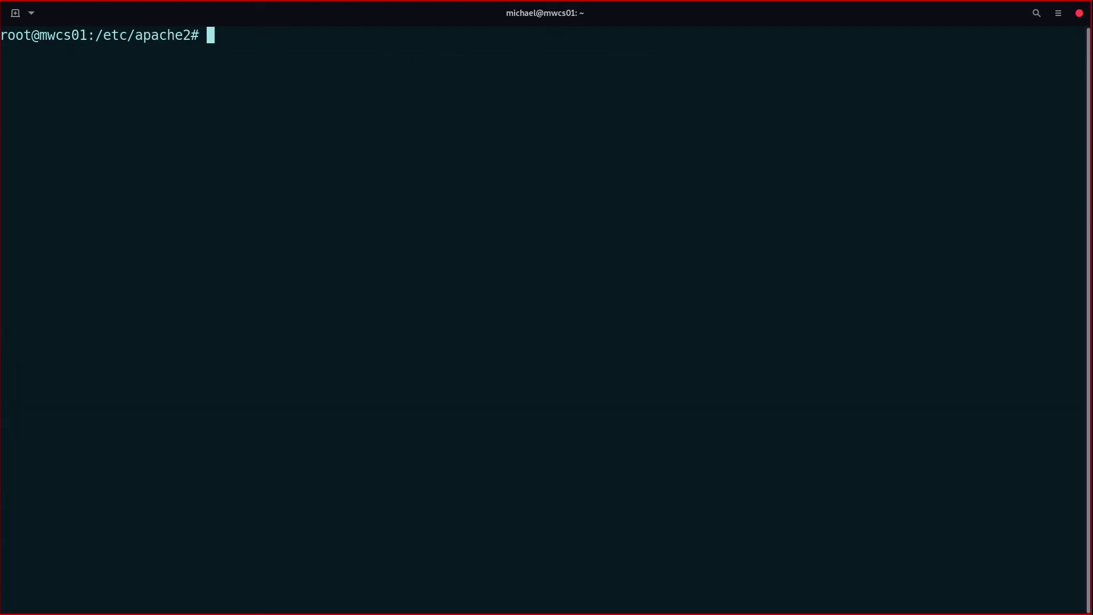
Step: Run ls and ls -la in /etc/apache2 and highlight the file rows
text(ls)
key(Return)
text(ls -la)
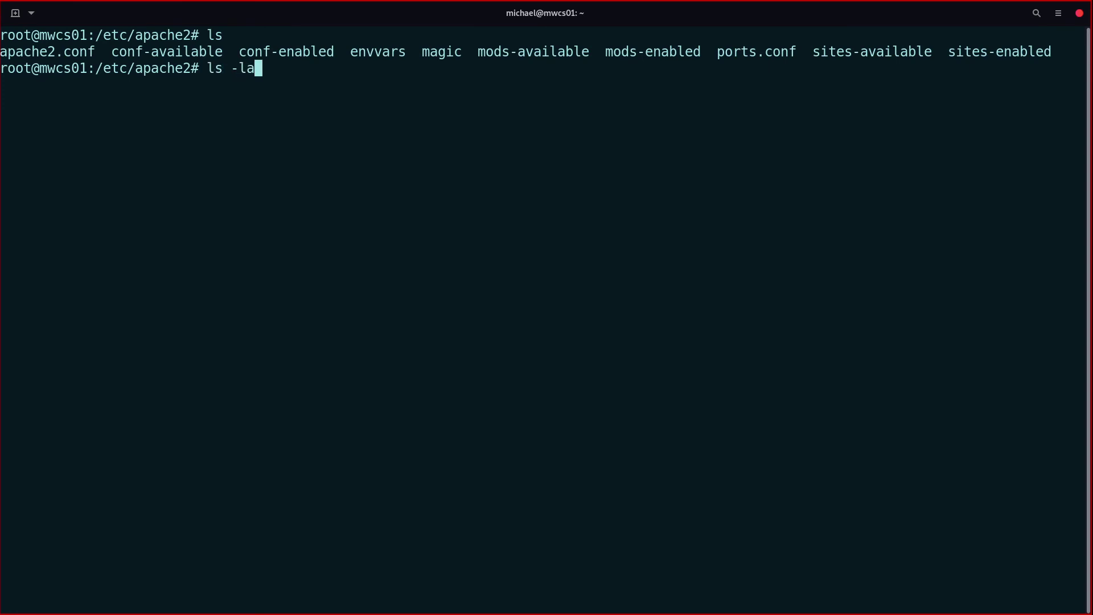
key(Return)
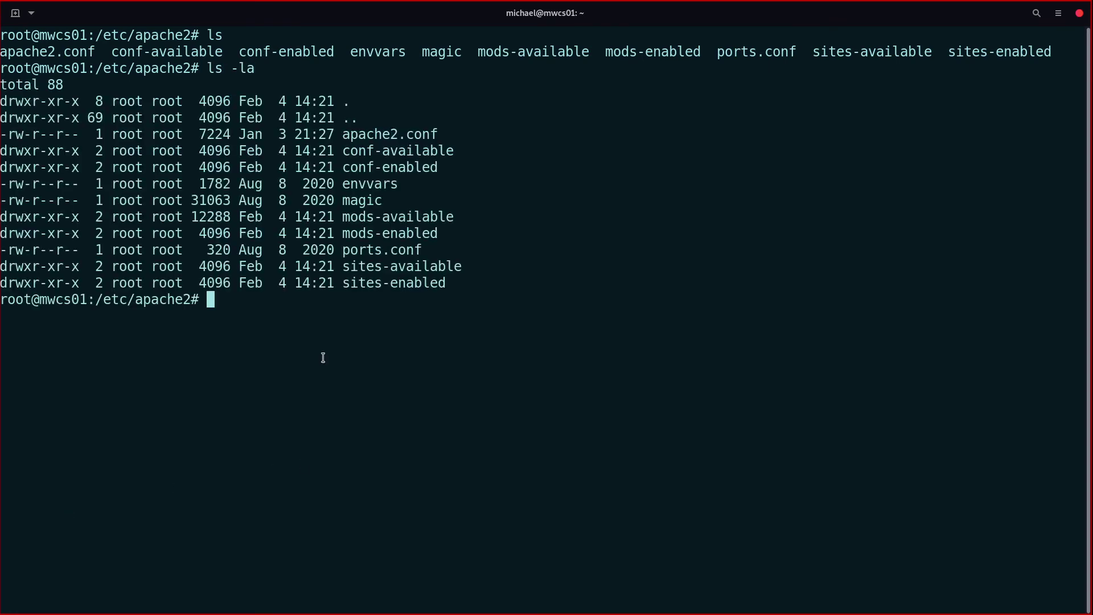
drag(478, 302, 254, 140)
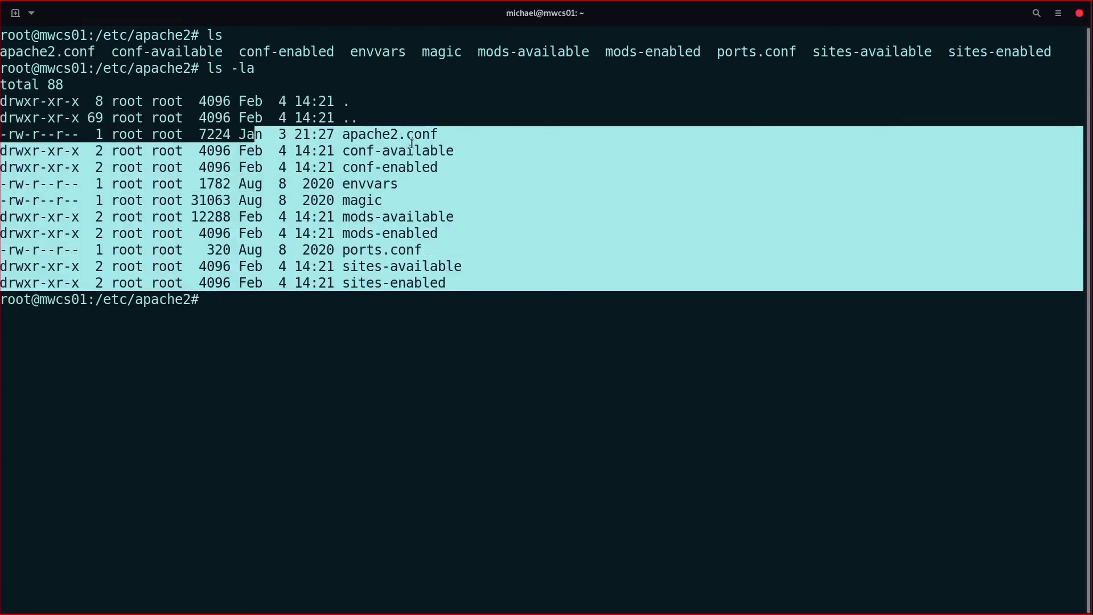
click(254, 140)
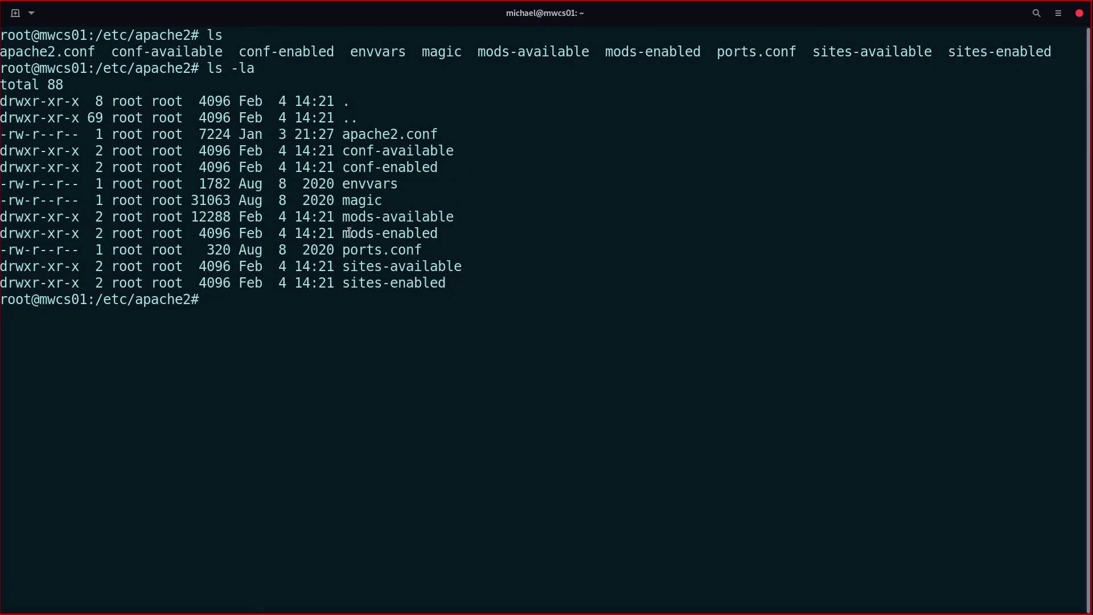
Step: Compare the Apache page's configuration layout with the apache2.conf row in the listing
key(super)
click(774, 470)
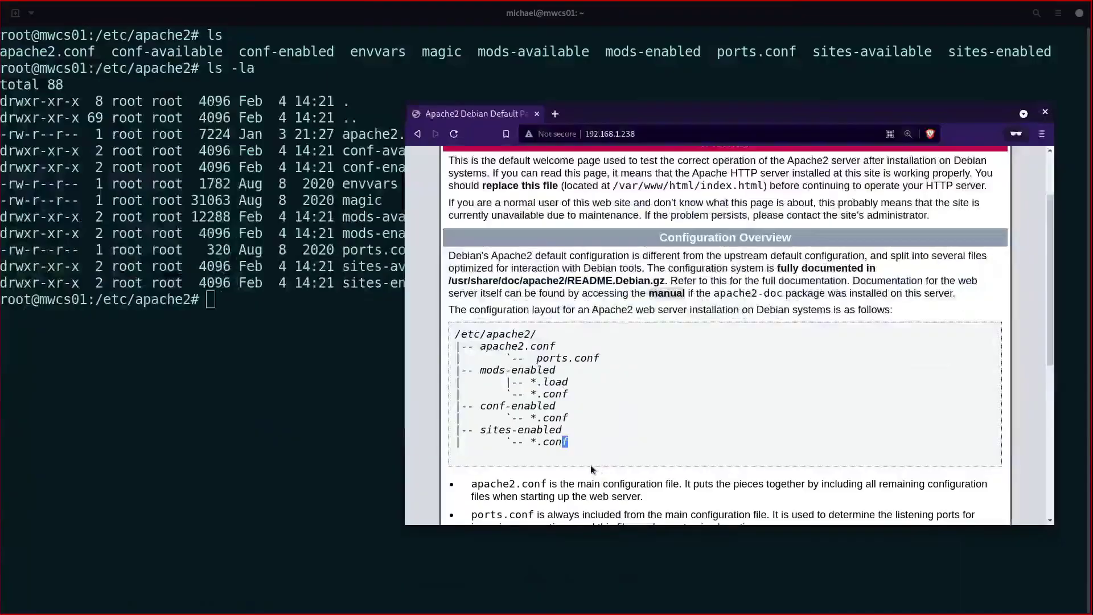
scroll(583, 436, up, 3)
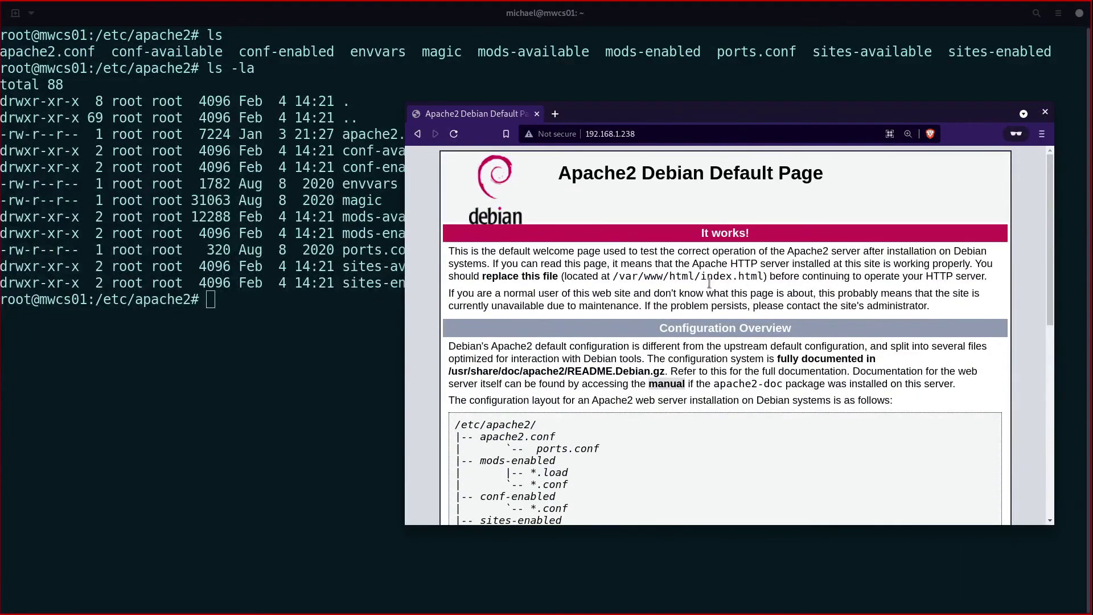
scroll(709, 283, down, 3)
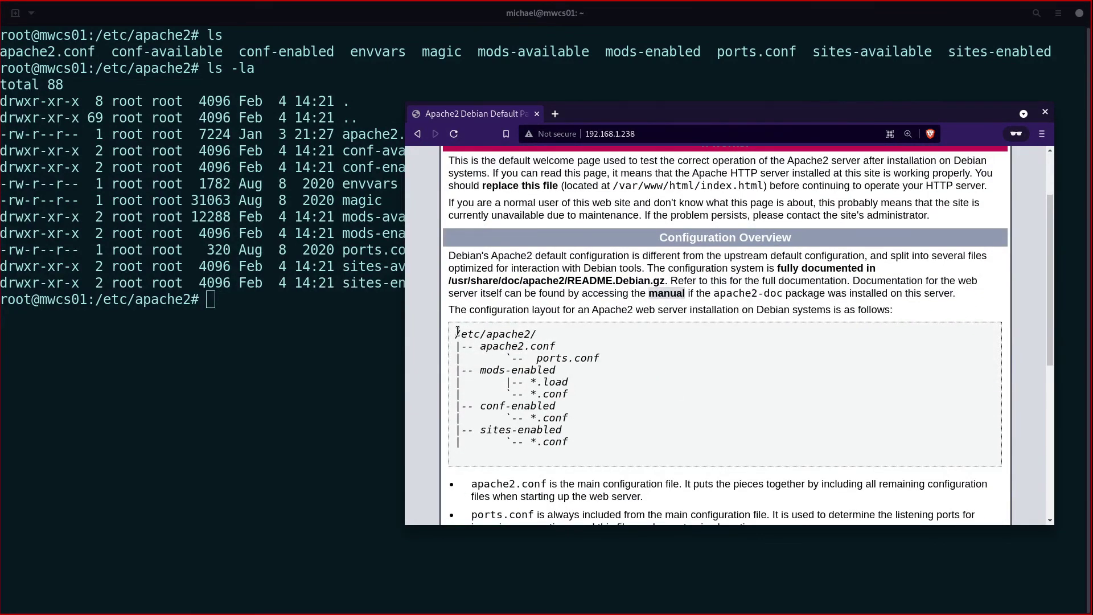
drag(457, 331, 561, 348)
drag(342, 139, 443, 151)
click(440, 405)
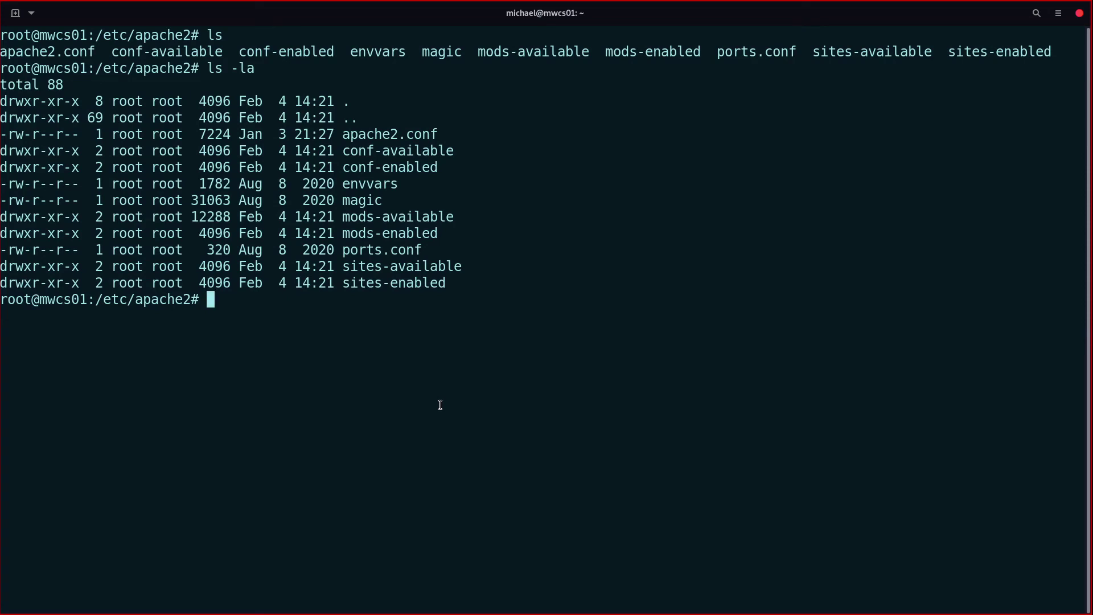
Step: Install vim with 'apt install vim -y' and clear the screen
text(apt install vi)
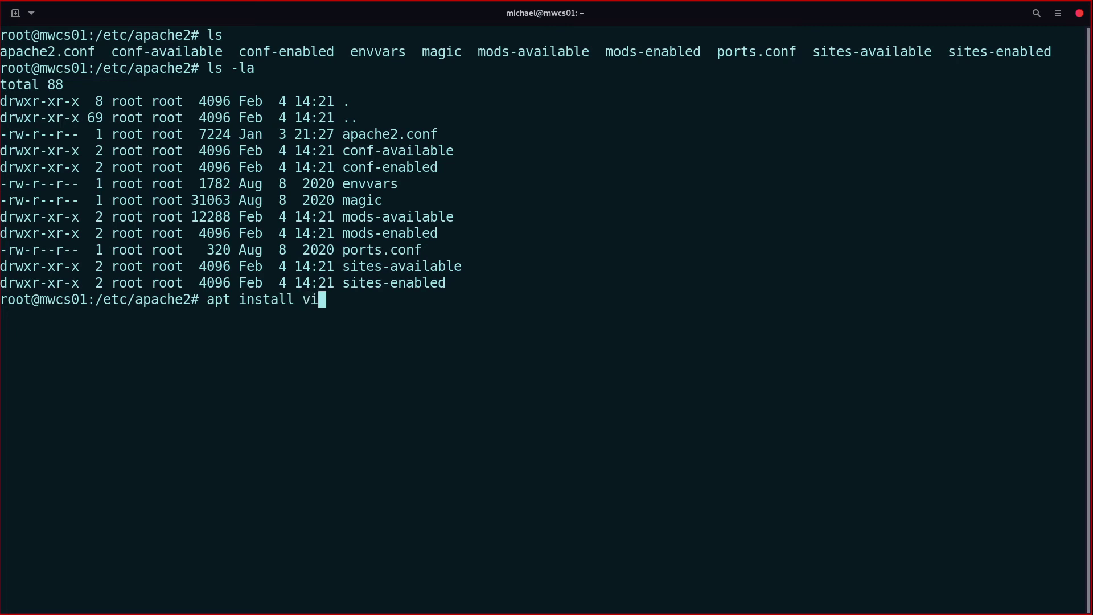
text(m -y)
key(Return)
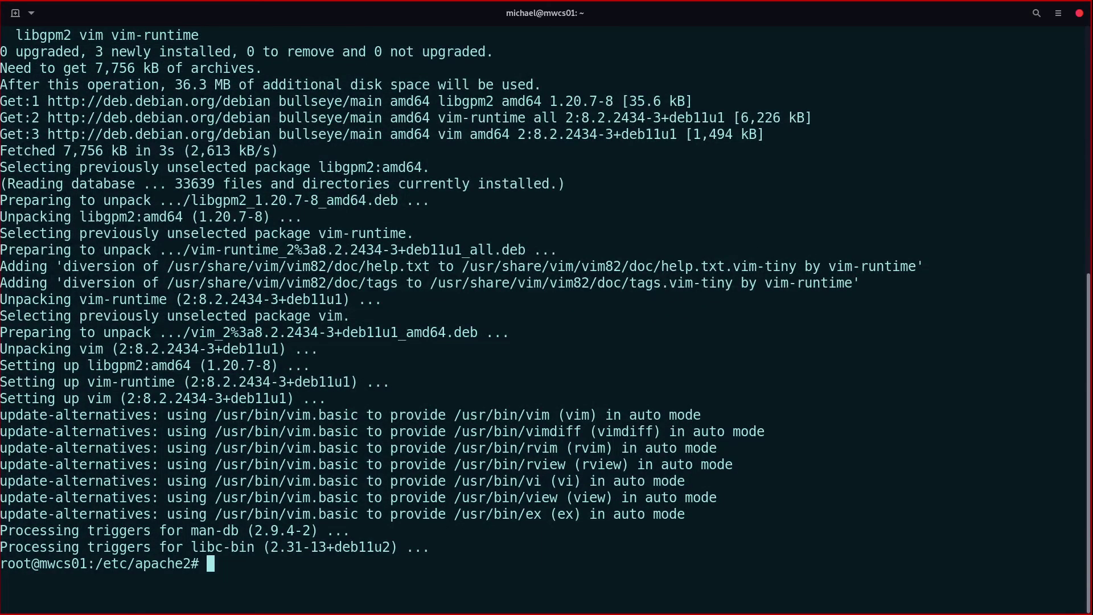
text(clear)
key(Return)
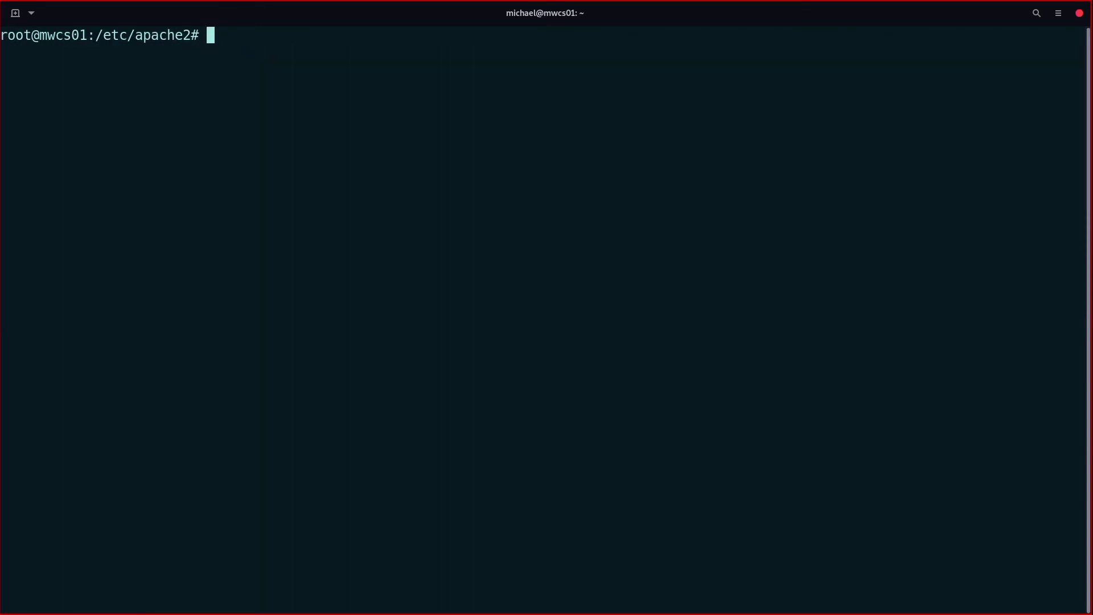
Step: Open apache2.conf in vi using Tab completion
text(vim)
key(BackSpace)
text(apa)
key(Tab)
key(Return)
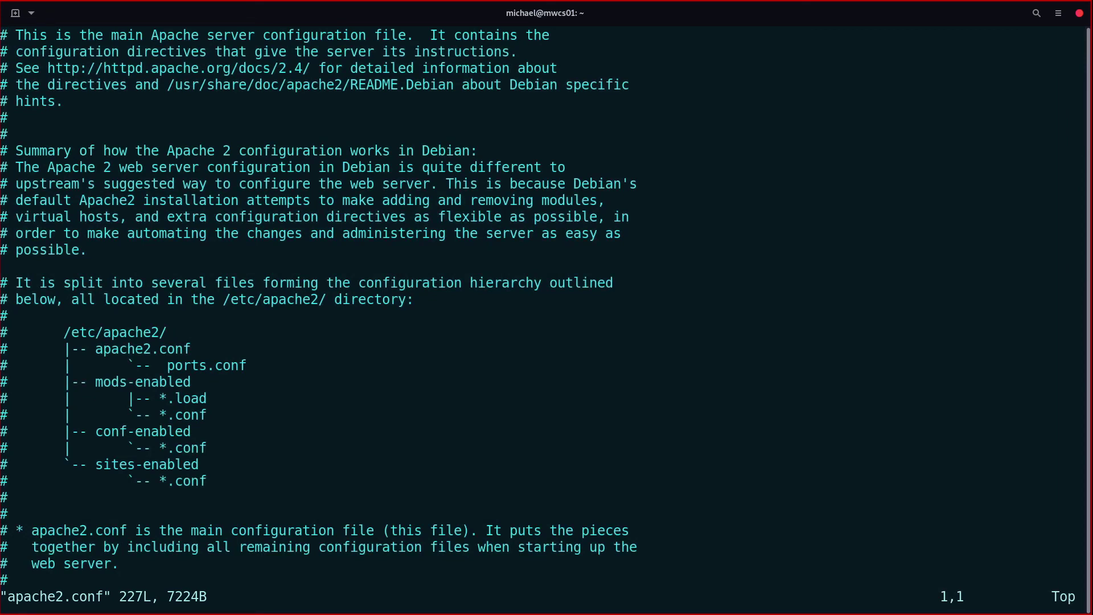
Step: Page through apache2.conf past ServerRoot, KeepAlive, LogLevel and the Directory blocks to the bottom
key(Down)
key(Down)
key(Down)
key(Down)
key(Down)
key(Down)
key(Down)
key(Down)
key(Down)
key(Down)
key(Down)
key(Down)
key(Down)
key(Down)
key(Down)
key(Down)
key(Down)
key(Down)
key(Down)
key(Down)
key(Down)
key(Down)
key(Down)
key(Down)
key(Down)
key(Down)
key(Down)
key(Down)
key(Down)
key(Down)
key(Down)
key(Down)
key(Down)
key(Down)
key(Down)
key(Down)
key(Down)
key(Down)
key(Down)
key(Down)
key(Down)
key(Down)
key(Down)
key(Down)
key(Down)
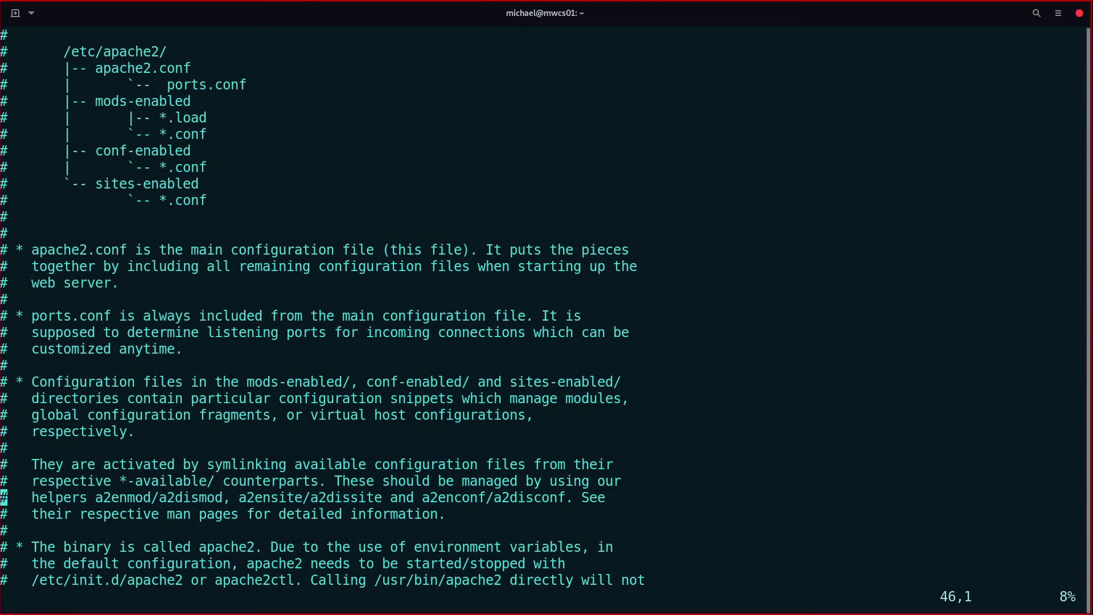
key(Down)
key(Down)
key(Down)
key(Down)
key(Down)
key(Down)
key(Down)
key(Down)
key(Down)
key(Down)
key(Down)
key(Down)
key(Down)
key(Down)
key(Down)
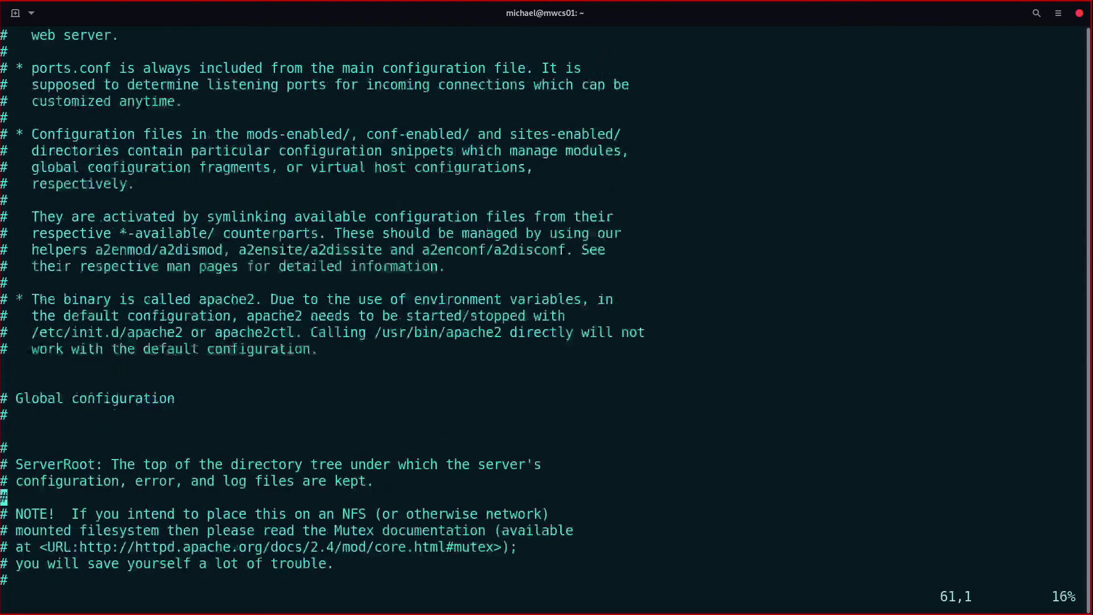
key(Down)
key(Down)
key(Down)
key(Down)
key(Down)
key(Down)
key(Down)
key(Down)
key(Down)
key(Down)
key(Down)
key(Down)
key(Down)
key(Down)
key(Down)
key(Down)
key(Down)
key(Down)
key(Down)
key(Down)
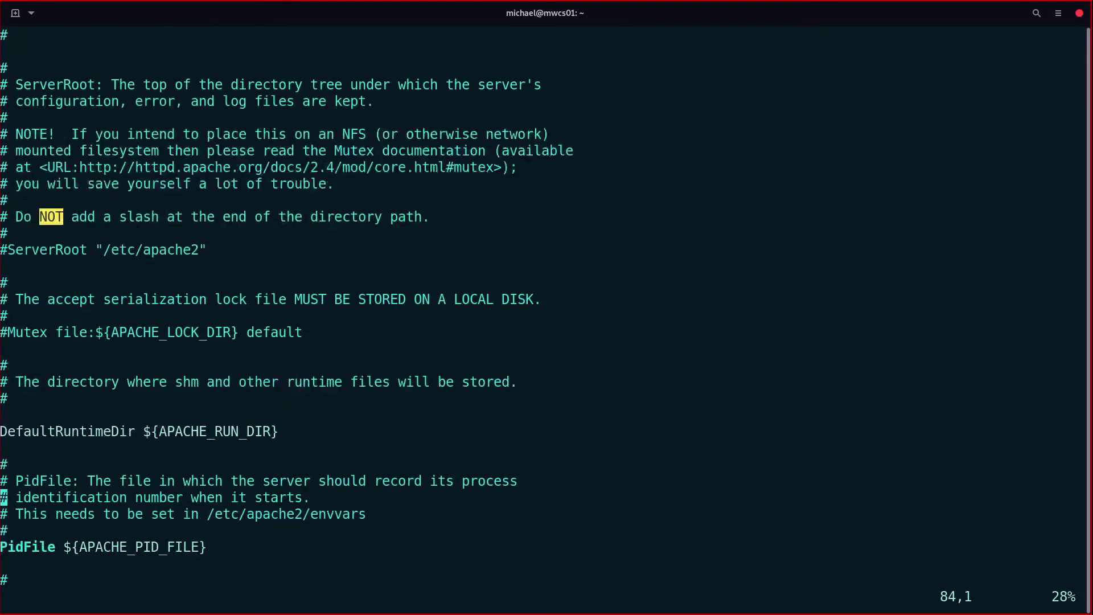
key(Down)
key(Down)
key(Down)
key(Down)
key(Down)
key(Down)
key(Down)
key(Down)
key(Down)
key(Down)
key(Down)
key(Down)
key(Down)
key(Down)
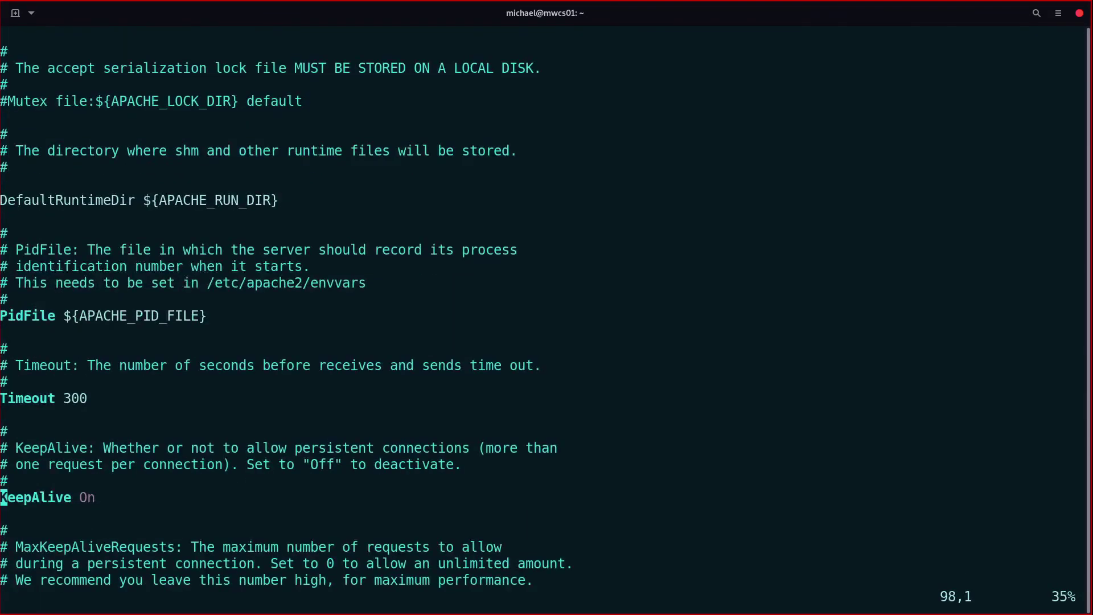
key(Down)
key(Down)
key(Down)
key(Down)
key(Down)
key(Down)
key(Down)
key(Down)
key(Down)
key(Down)
key(Down)
key(Down)
key(Down)
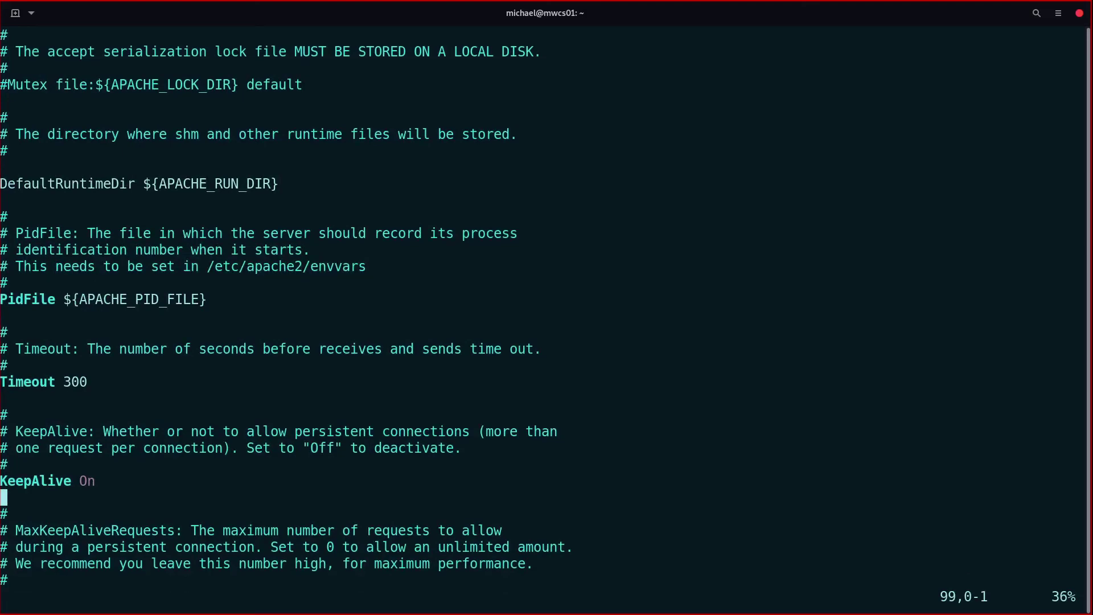
key(Down)
key(Down)
key(Down)
key(Down)
key(Down)
key(Down)
key(Down)
key(Down)
key(Down)
key(Down)
key(Down)
key(Down)
key(Down)
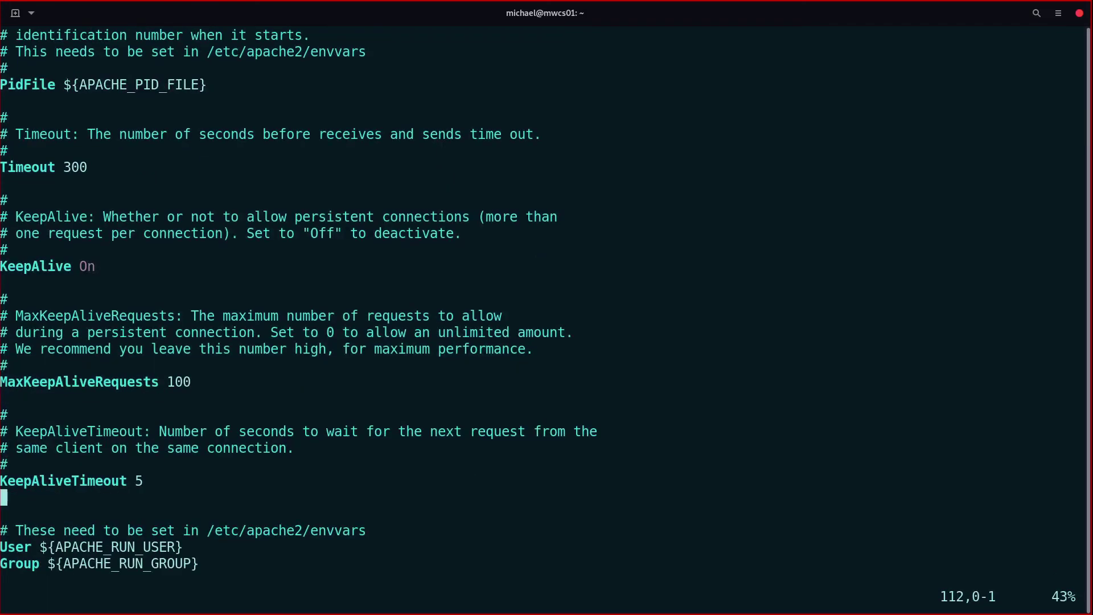
key(Down)
key(Down)
key(Down)
key(Down)
key(Down)
key(Down)
key(Down)
key(Down)
key(Down)
key(Down)
key(Down)
key(Down)
key(Down)
key(Down)
key(Down)
key(Down)
key(Down)
key(Down)
key(Down)
key(Down)
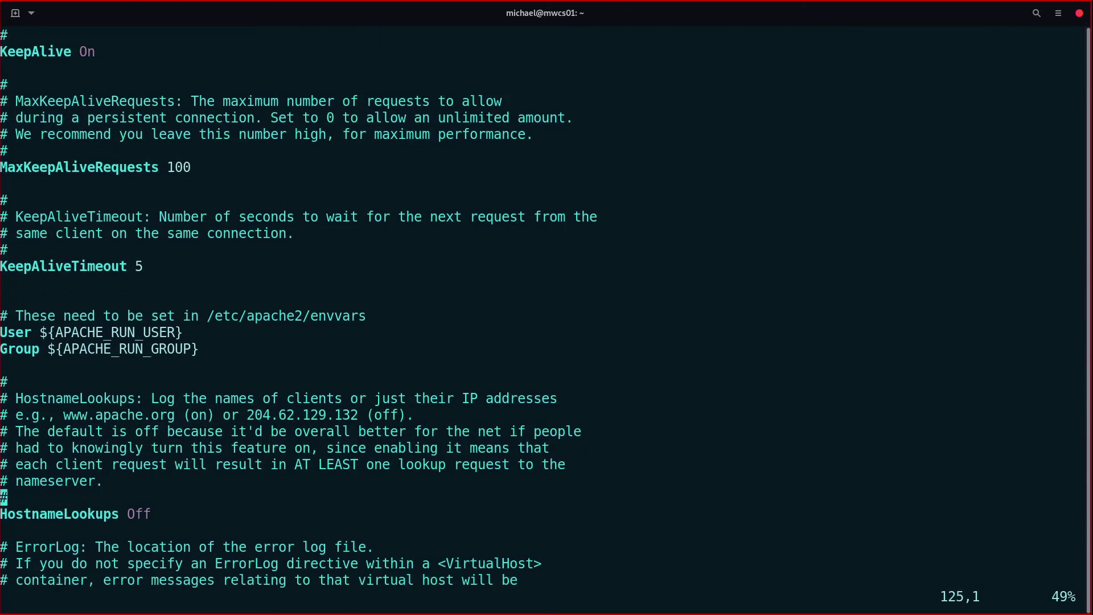
key(Down)
key(Down)
key(Down)
key(Down)
key(Down)
key(Down)
key(Down)
key(Down)
key(Down)
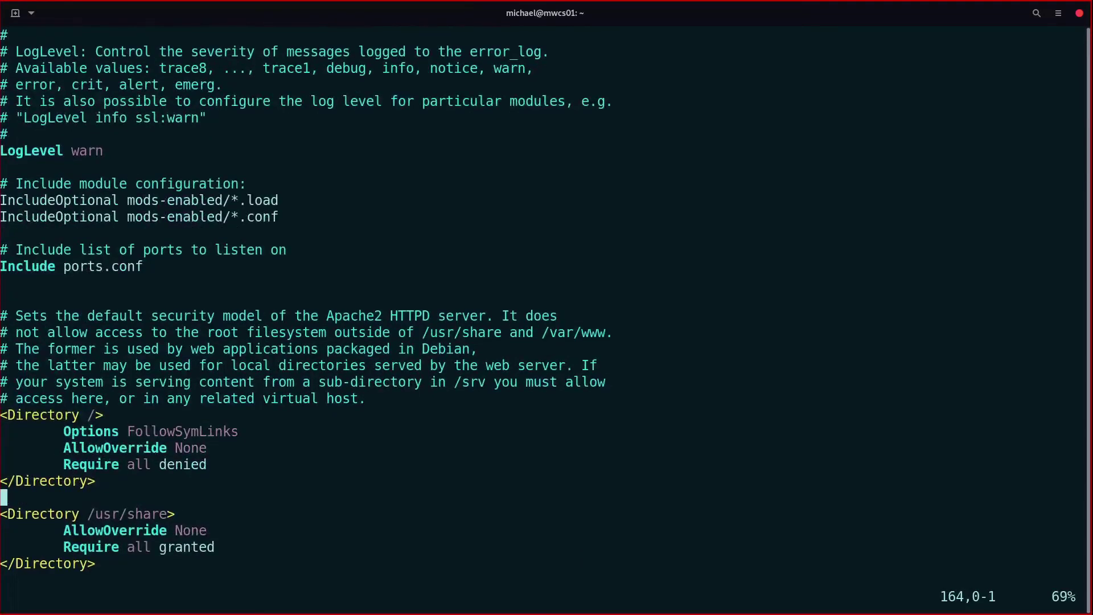
key(Up)
key(Up)
key(Up)
key(Up)
key(Up)
key(Up)
key(Up)
key(Up)
key(Up)
key(Up)
key(Up)
key(Up)
key(Up)
key(Up)
key(Up)
key(Up)
key(Up)
key(Up)
key(Up)
key(Up)
key(Up)
key(Up)
key(Up)
key(Down)
key(Down)
key(Right)
key(Right)
key(Right)
key(Right)
key(Right)
key(Right)
key(Right)
key(Right)
key(Right)
key(Right)
key(Right)
key(Right)
key(Down)
key(Down)
key(Down)
key(Down)
key(Down)
key(Down)
key(Down)
key(Down)
key(Down)
key(Down)
key(Down)
key(Down)
key(Down)
key(Down)
key(Down)
key(Down)
key(Down)
key(Down)
key(Down)
key(Down)
key(Down)
key(Down)
key(Down)
key(Down)
key(Down)
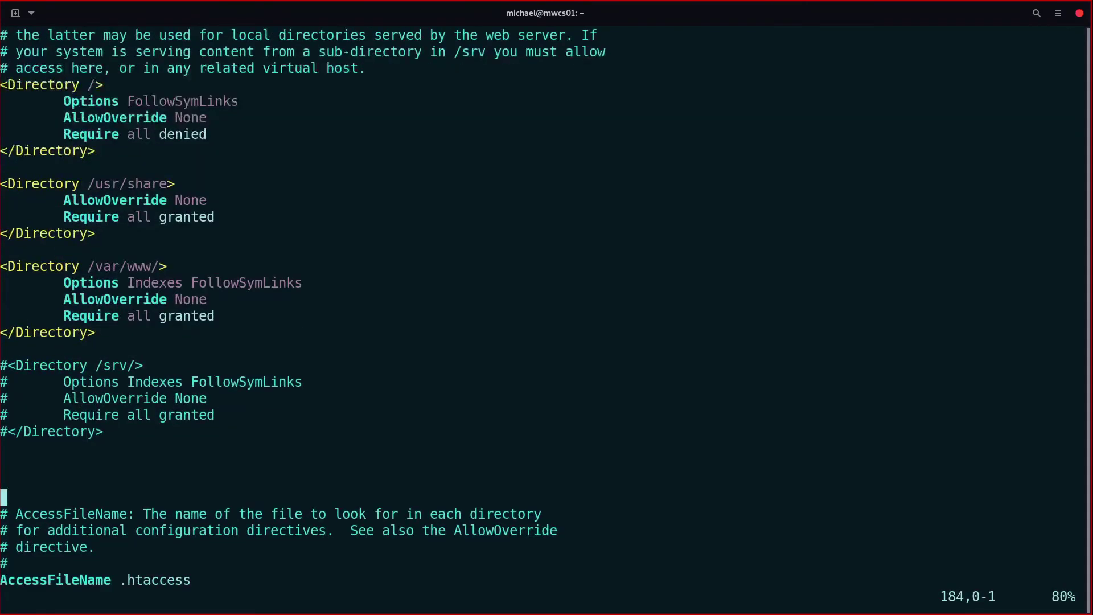
key(Down)
key(Down)
key(Down)
key(Down)
key(Down)
key(Down)
key(Down)
key(Down)
key(Down)
key(Down)
key(Down)
key(Down)
key(Down)
key(Down)
key(Down)
key(Down)
key(Down)
key(Down)
key(Down)
key(Down)
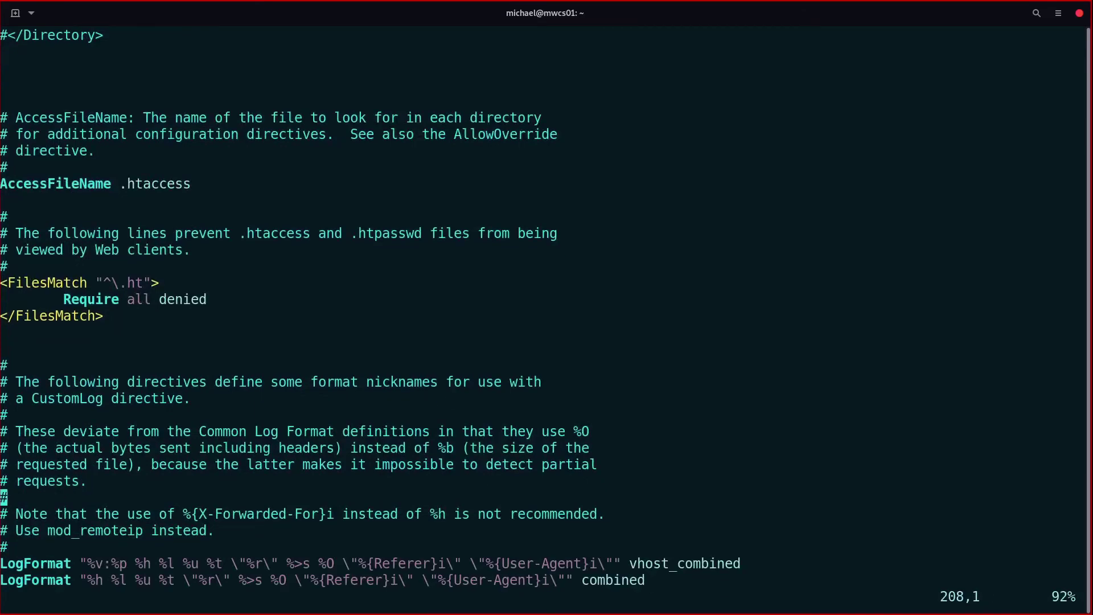
key(Down)
key(Down)
key(Down)
key(Down)
key(Down)
key(Down)
key(Down)
key(Down)
key(Down)
key(Down)
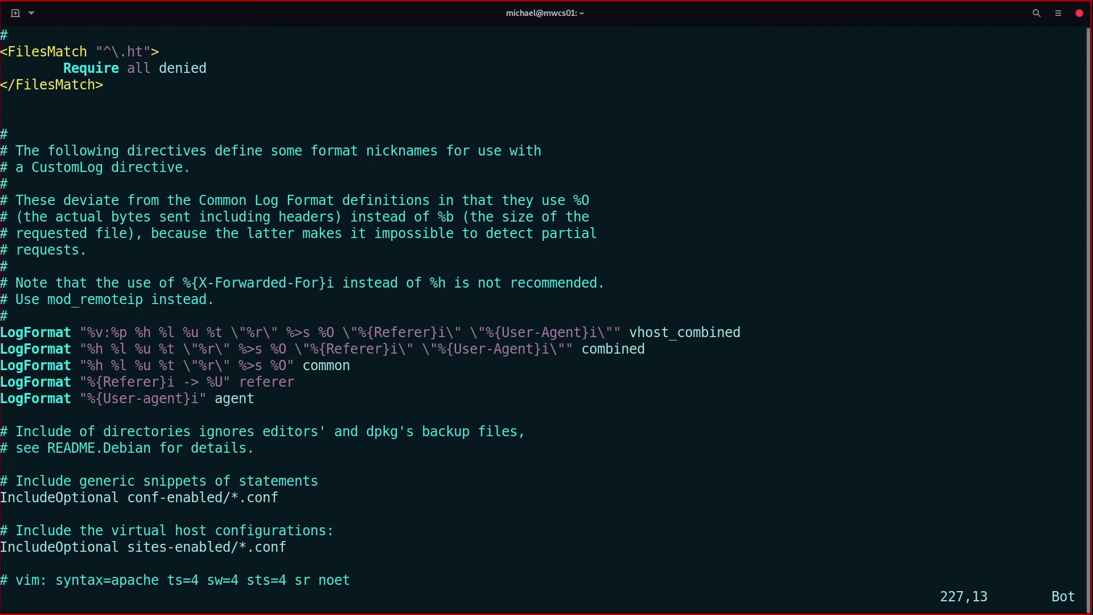
Step: Quit vim with :q! without saving any changes
key(shift+colon)
text(q!)
key(Return)
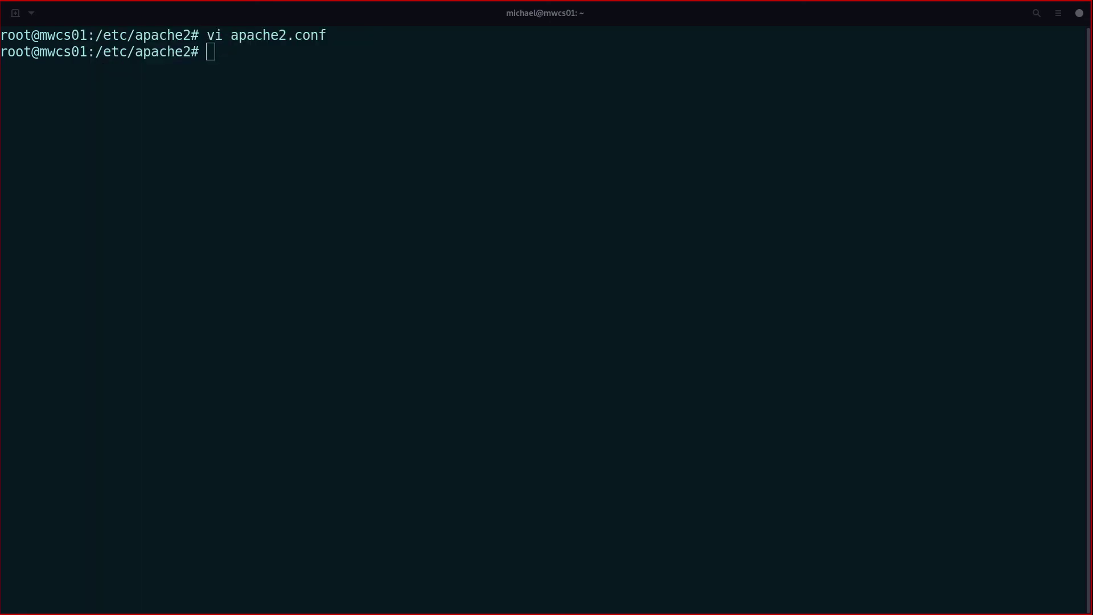
Step: Bring the Lab 1 worksheet forward, maximize it and zoom the document to 200%
key(alt+Tab)
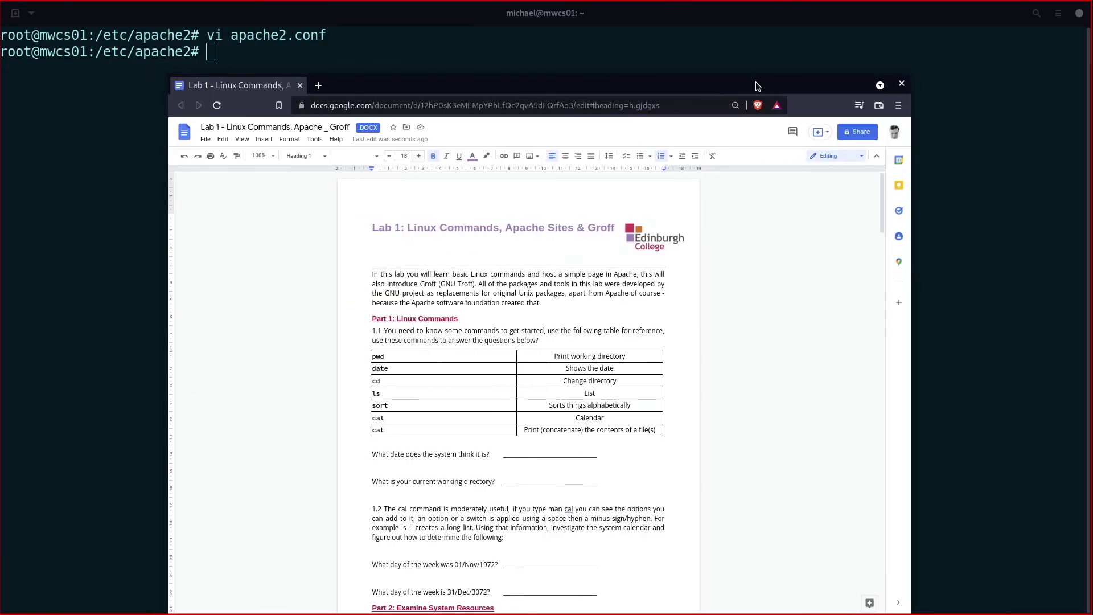
double_click(756, 80)
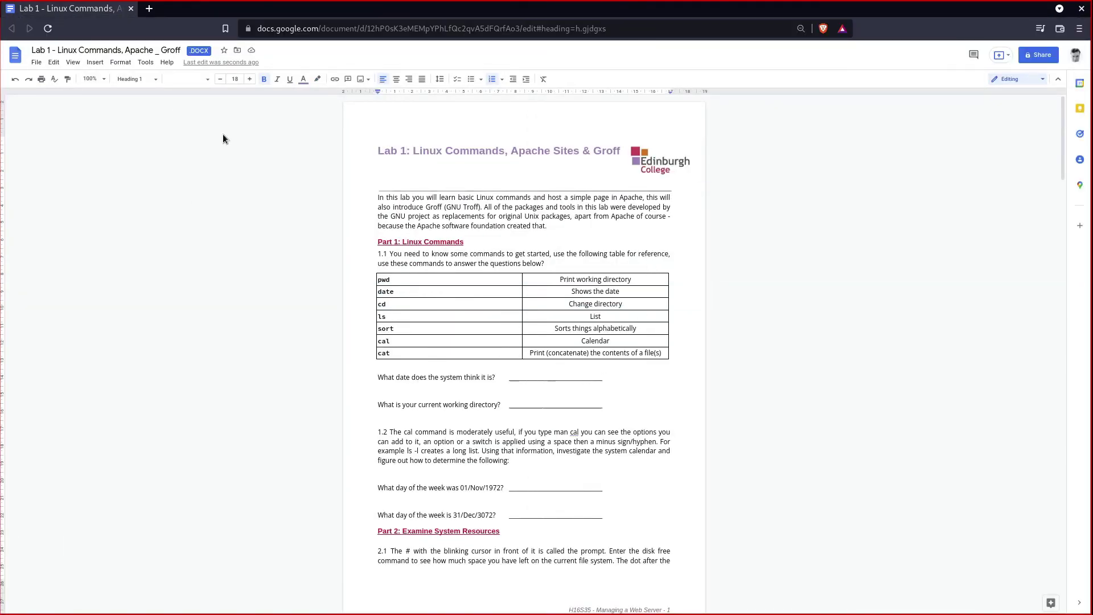
click(193, 79)
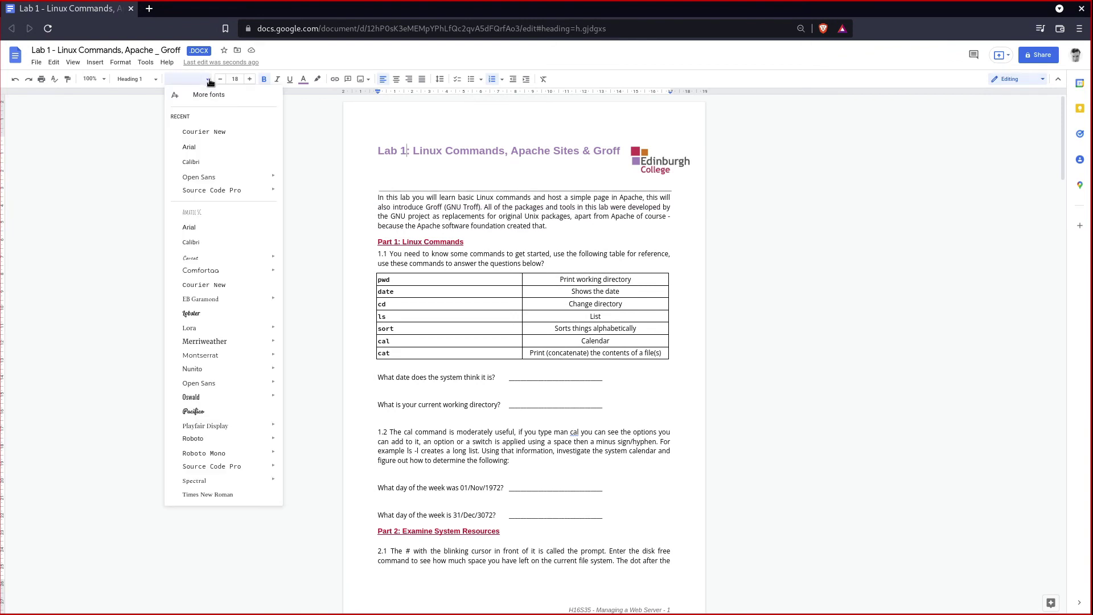
click(99, 82)
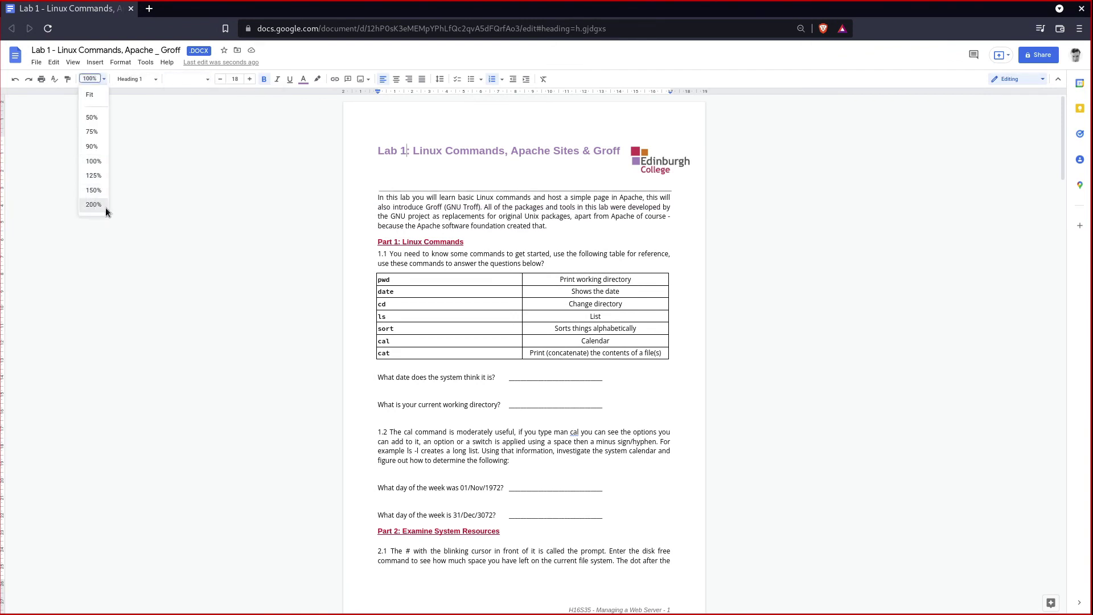
click(102, 206)
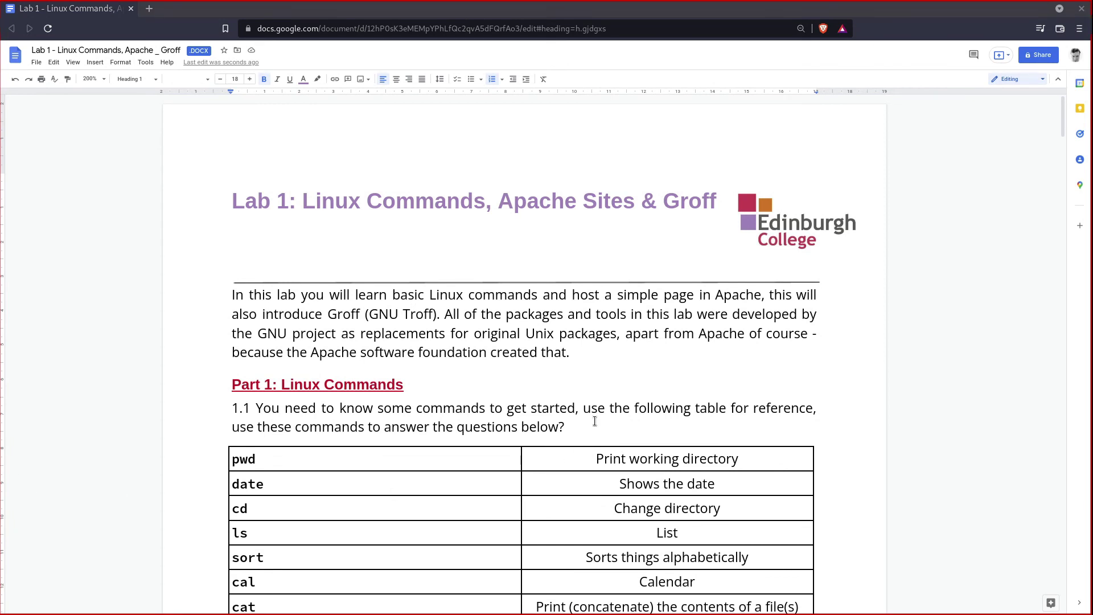
Step: Scroll through Part 4 and highlight the sample HTML page code, then deselect it
scroll(569, 424, down, 2)
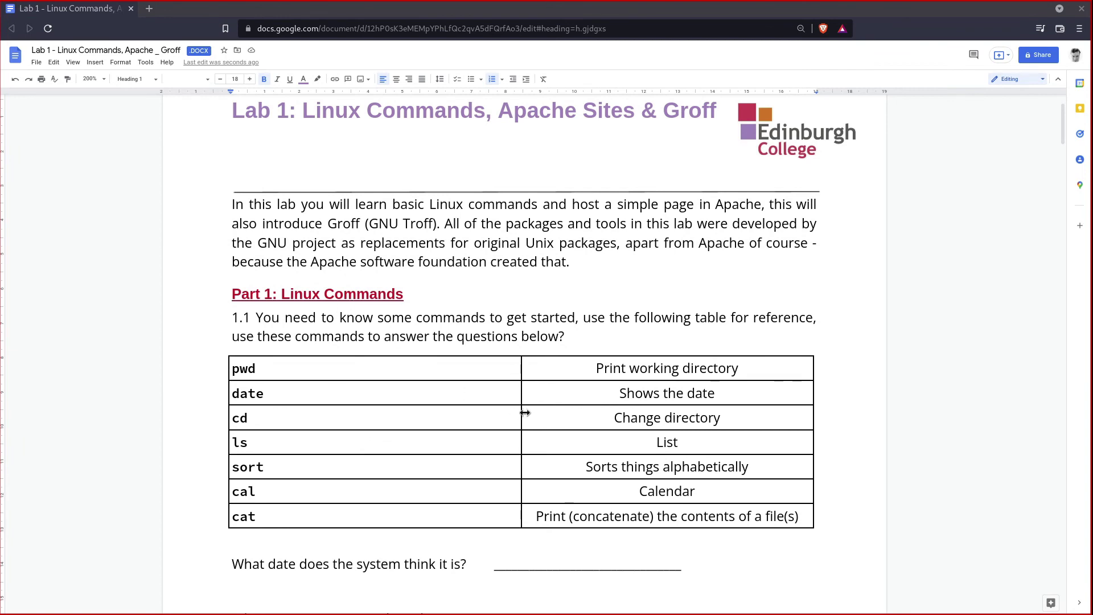
scroll(520, 415, down, 4)
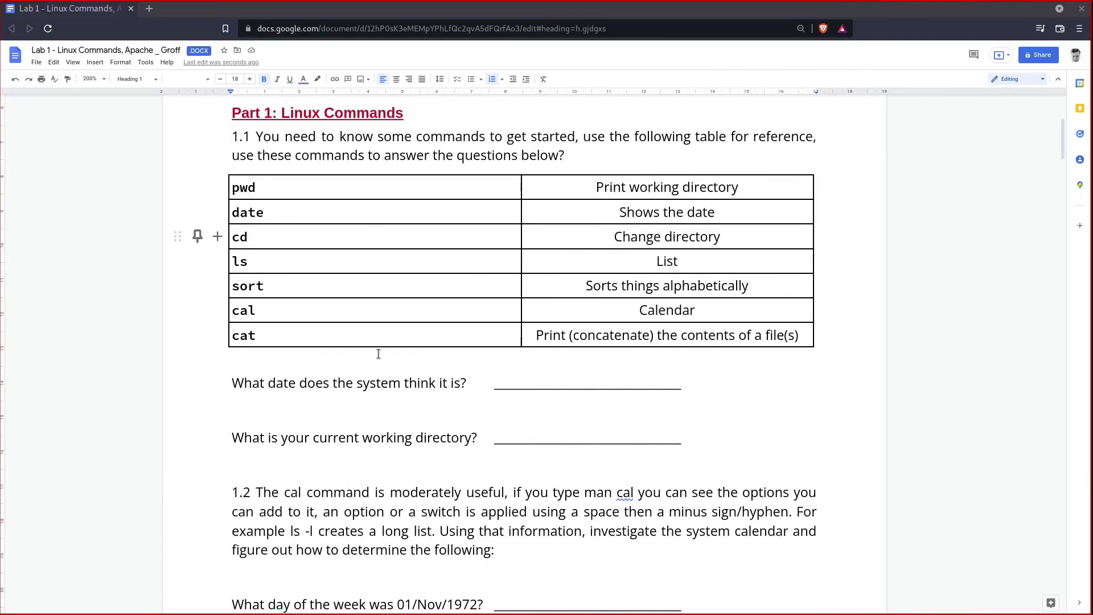
scroll(583, 478, down, 8)
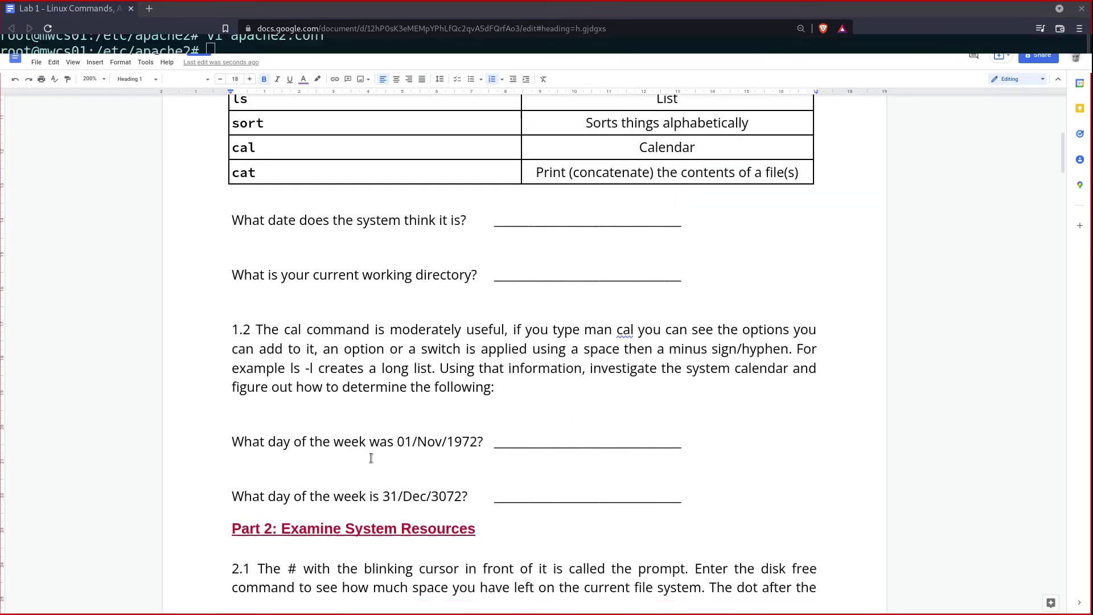
scroll(482, 414, down, 3)
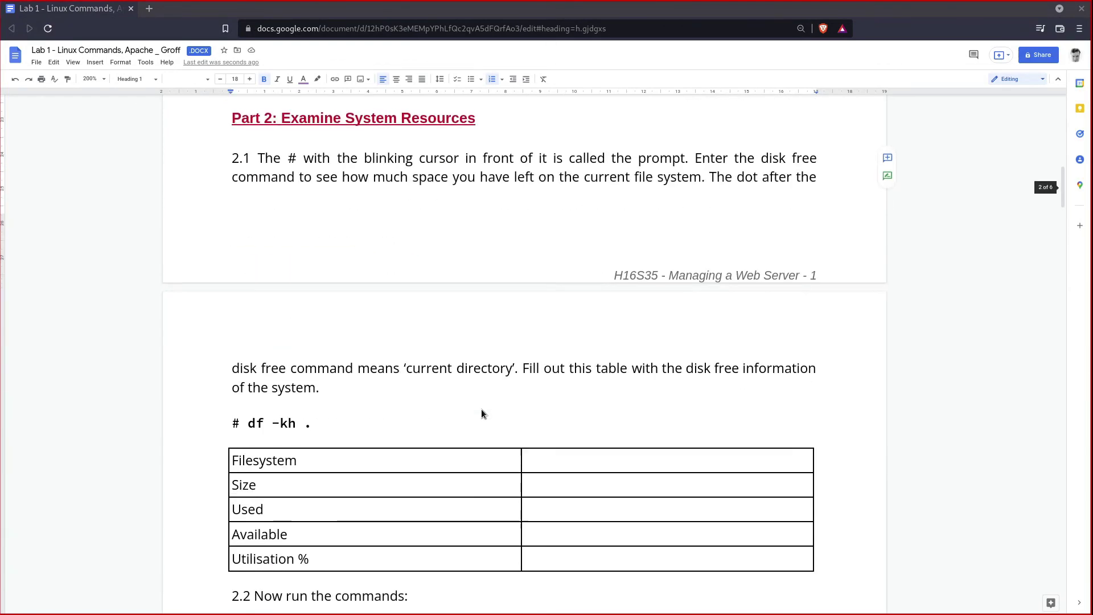
scroll(481, 413, down, 1)
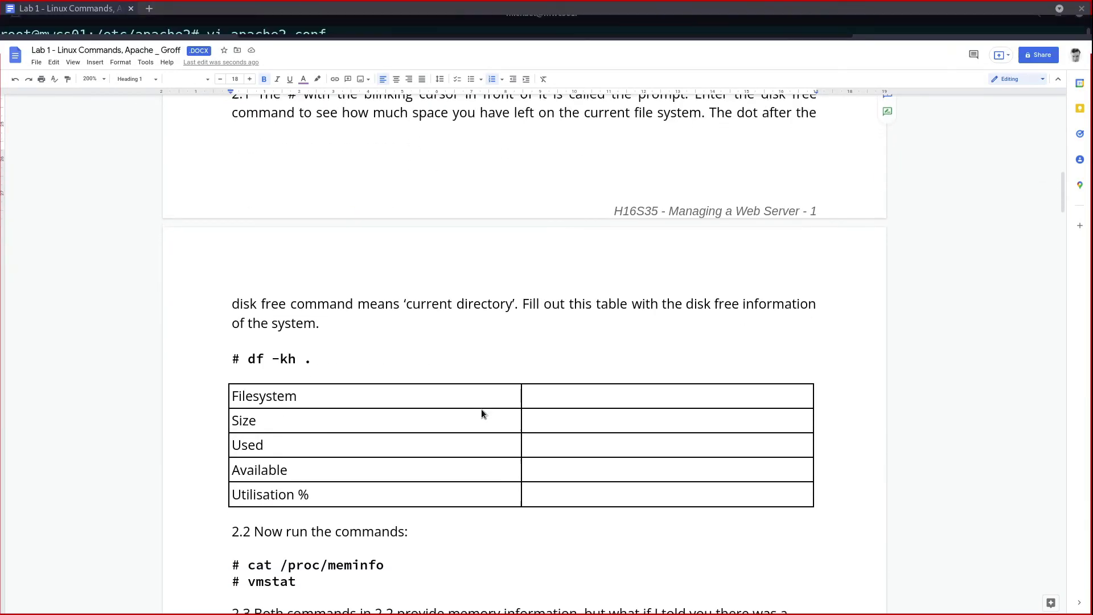
scroll(481, 408, down, 4)
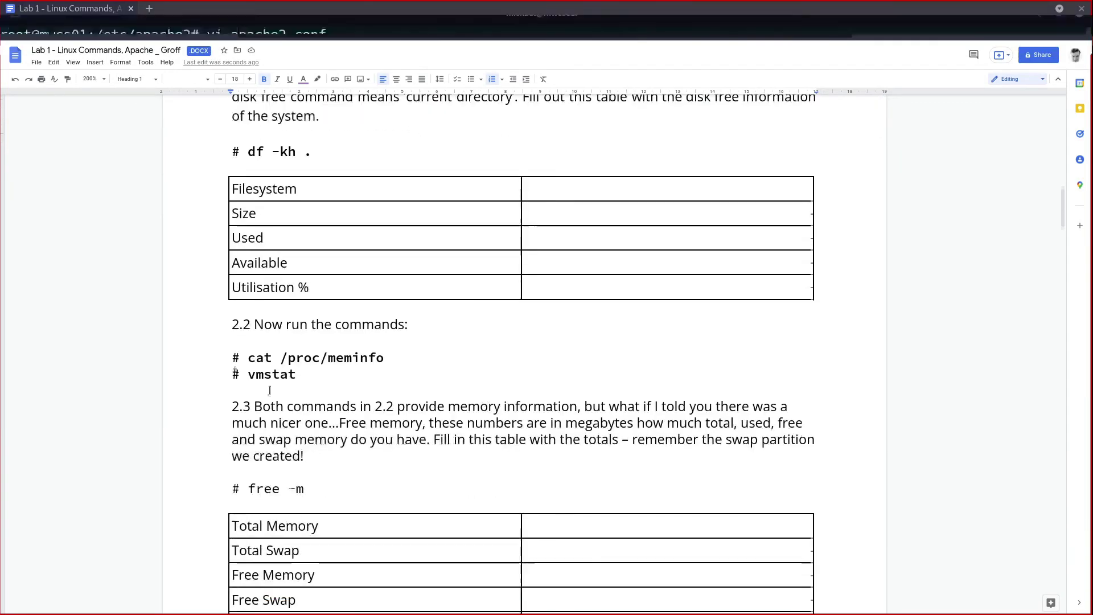
scroll(468, 374, down, 7)
scroll(469, 376, down, 8)
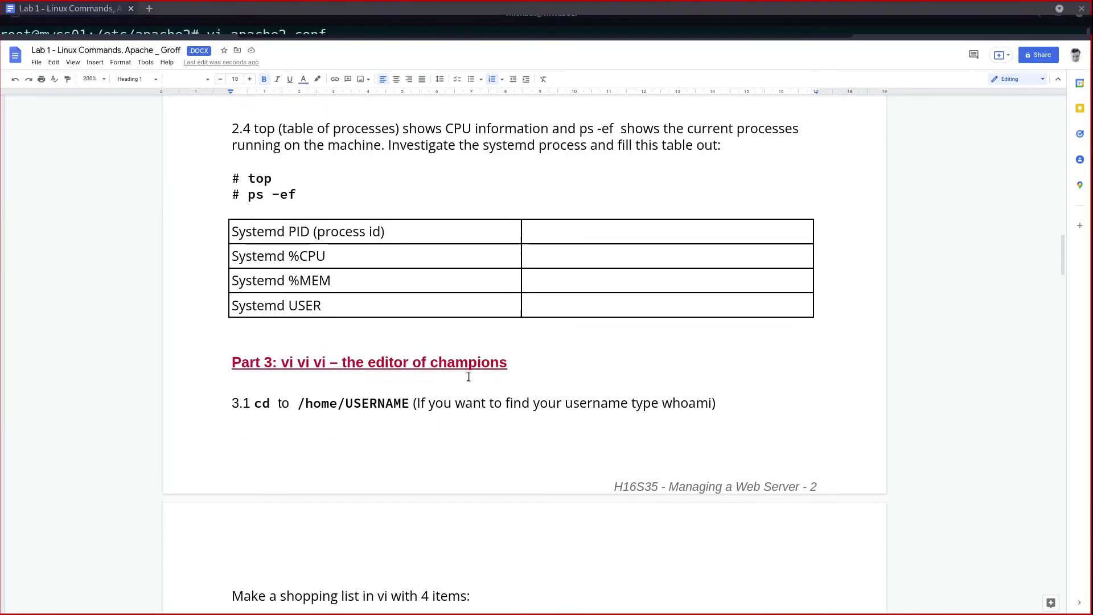
scroll(358, 403, down, 5)
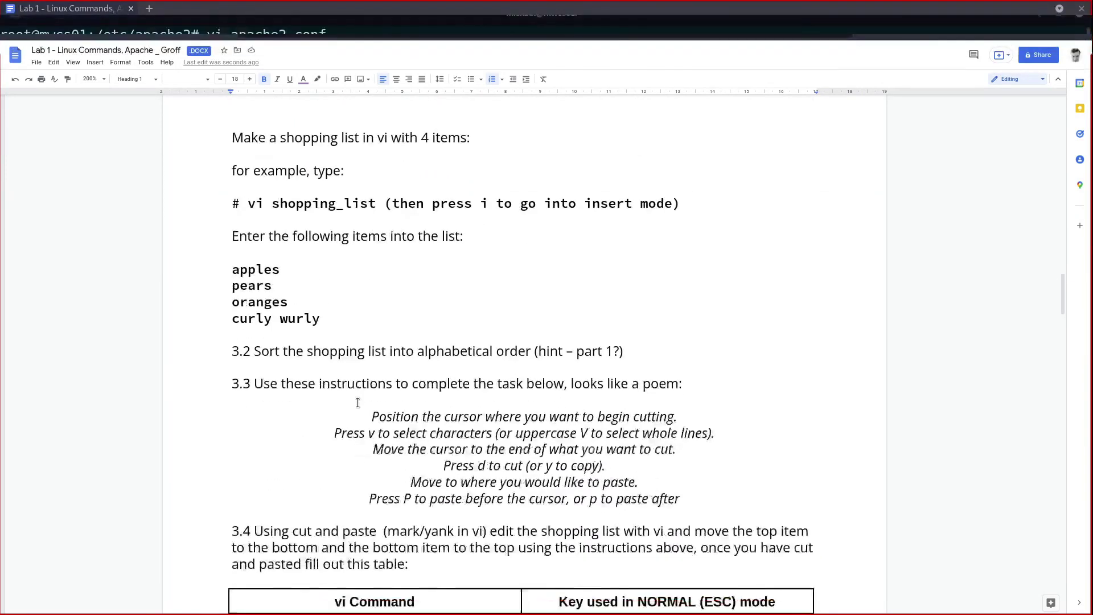
scroll(185, 406, down, 2)
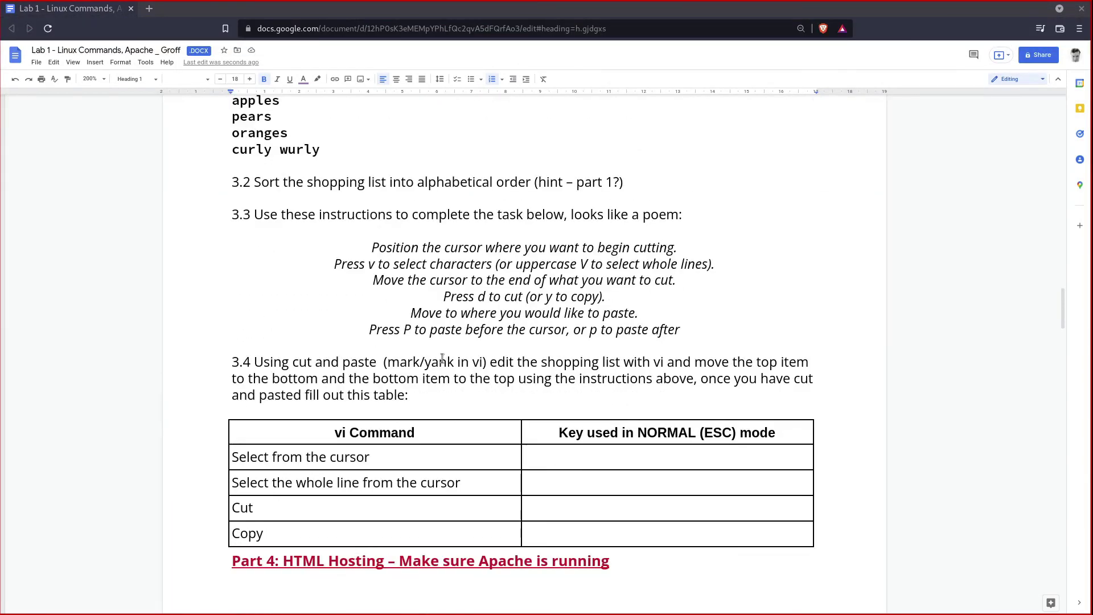
scroll(627, 330, down, 4)
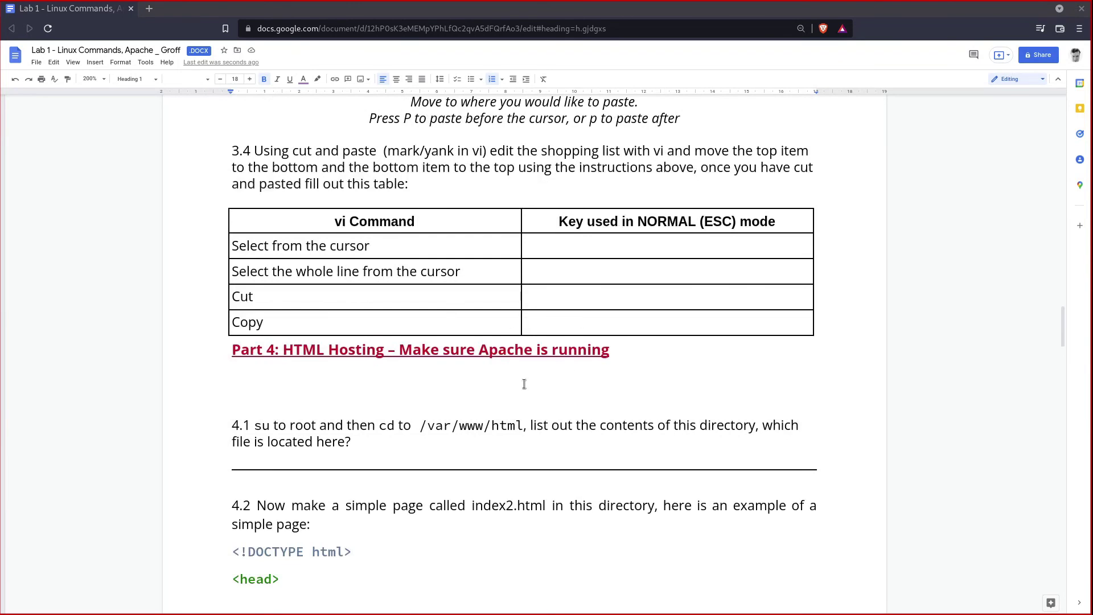
scroll(441, 383, down, 5)
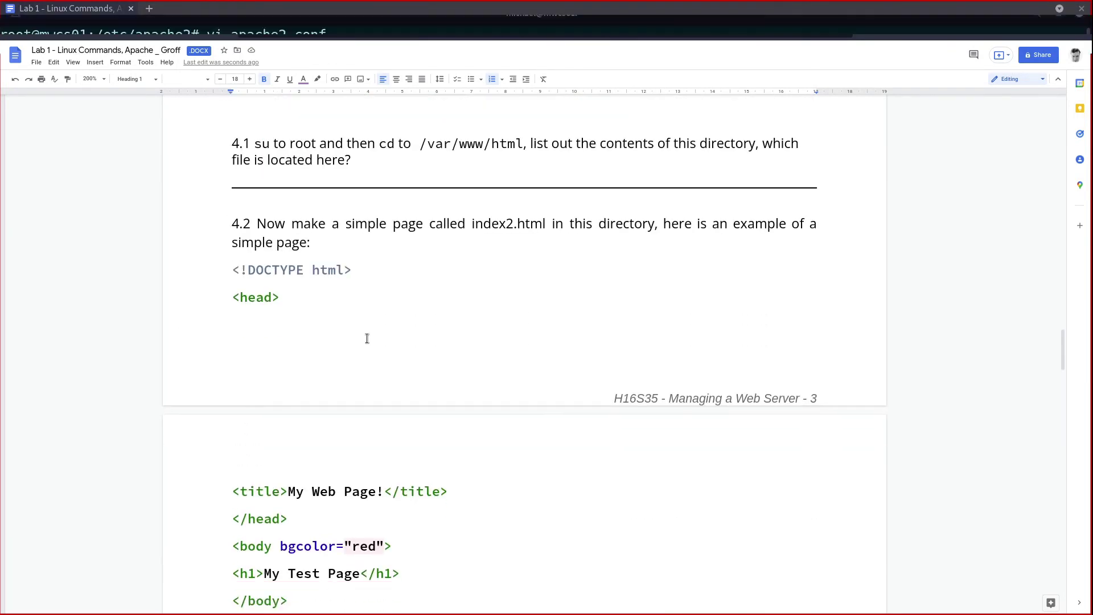
scroll(367, 338, down, 2)
drag(293, 549, 228, 195)
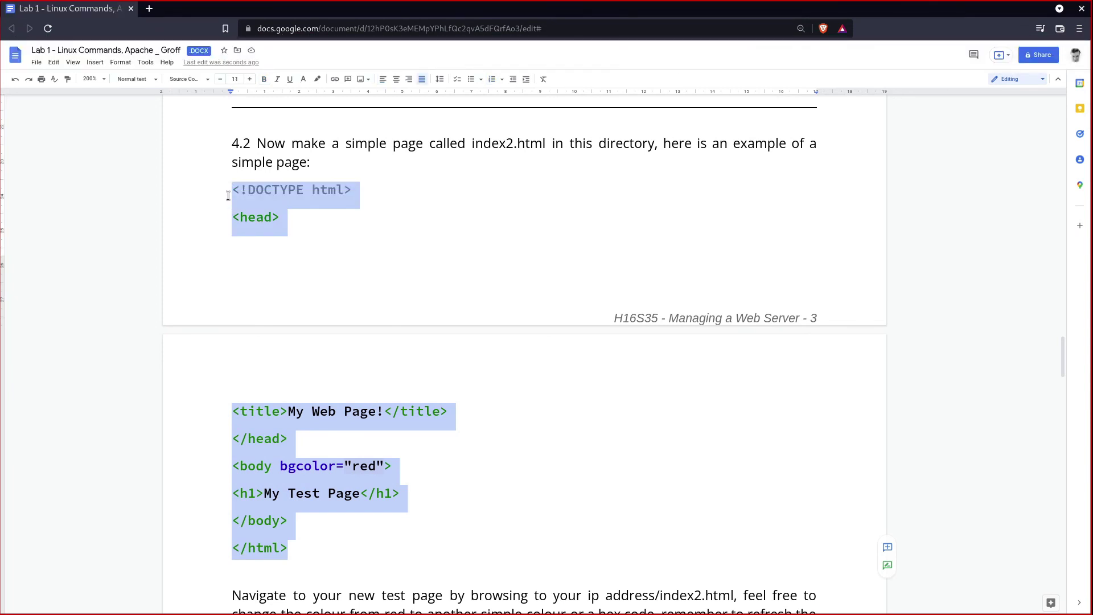
click(362, 188)
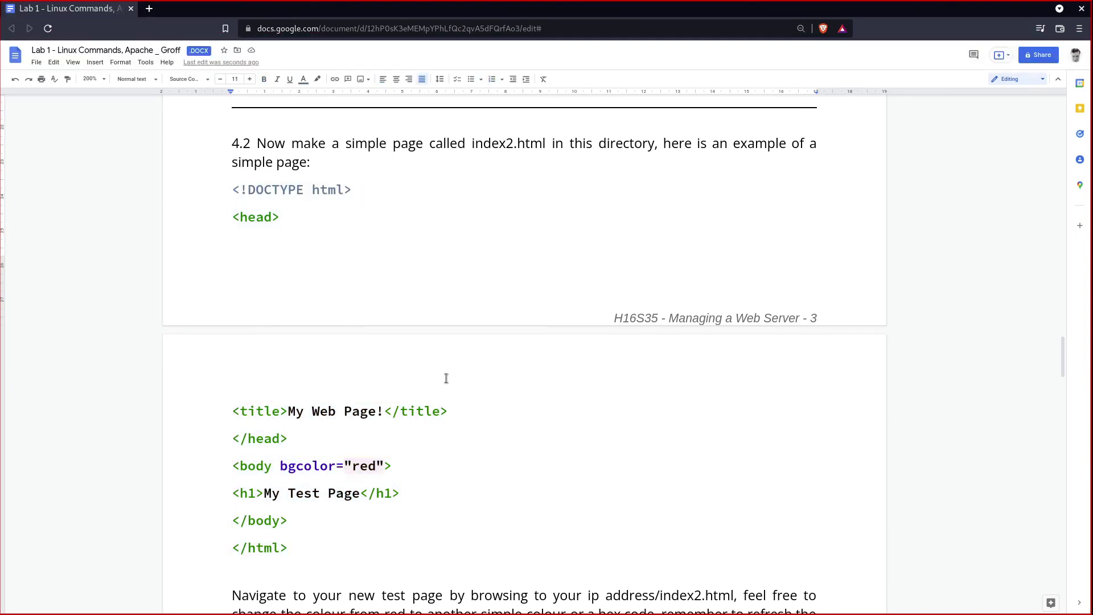
Step: Highlight 'su to root and then cd' in step 4.1, then scroll down to Part 5: Groff
scroll(444, 378, down, 4)
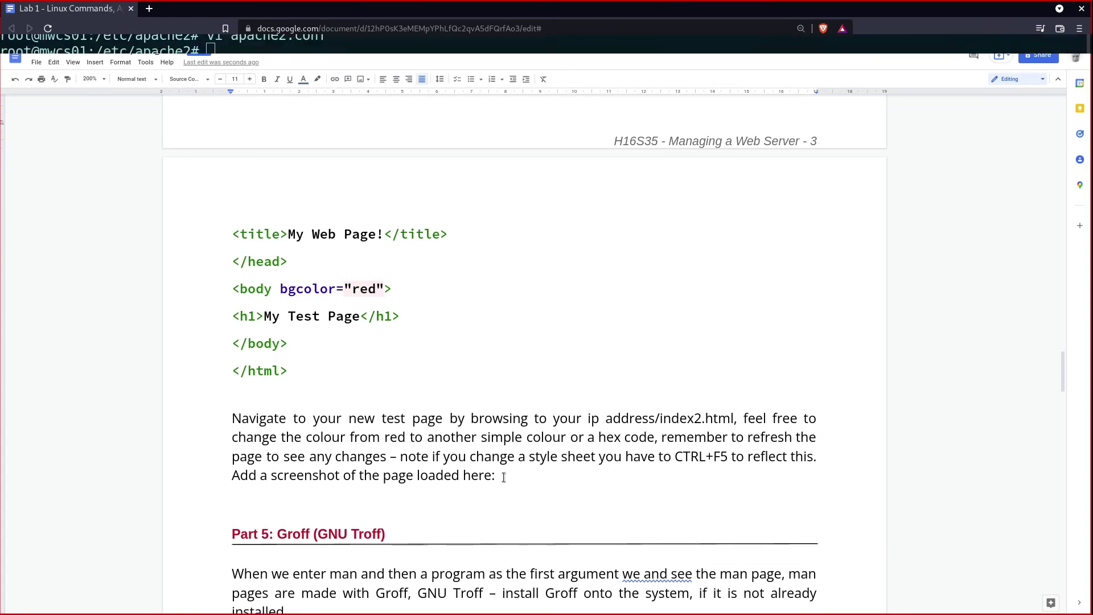
scroll(512, 475, up, 4)
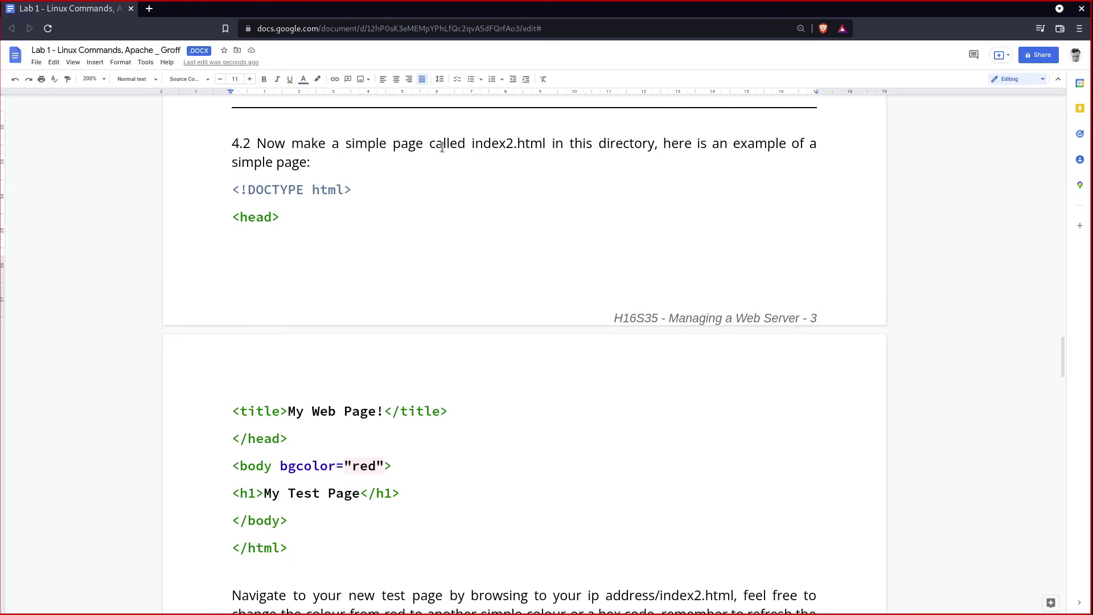
scroll(452, 361, up, 4)
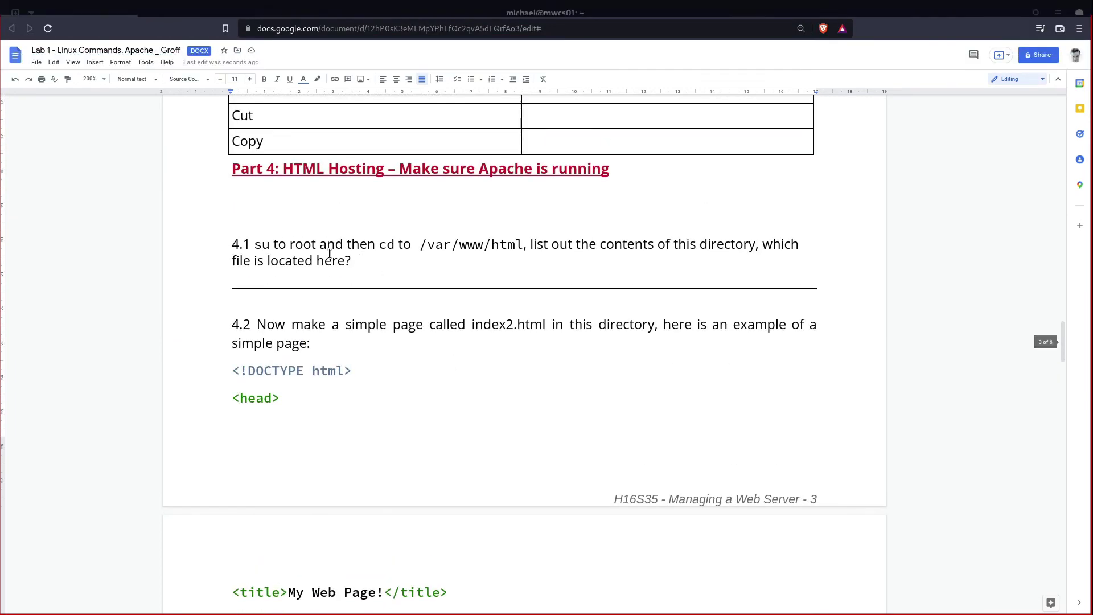
drag(288, 244, 519, 244)
click(396, 243)
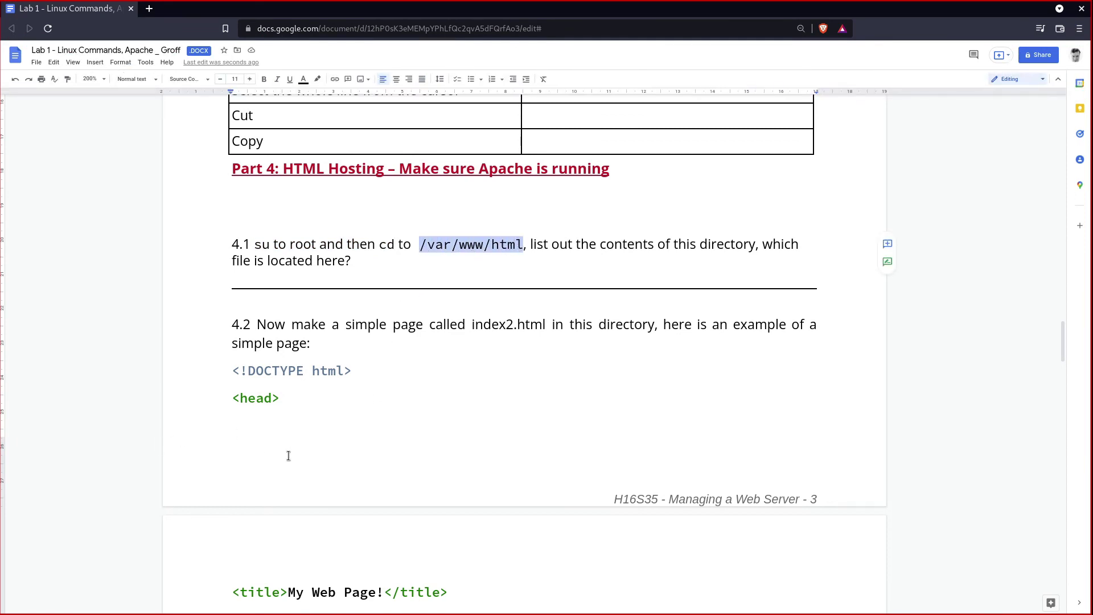
scroll(436, 437, down, 10)
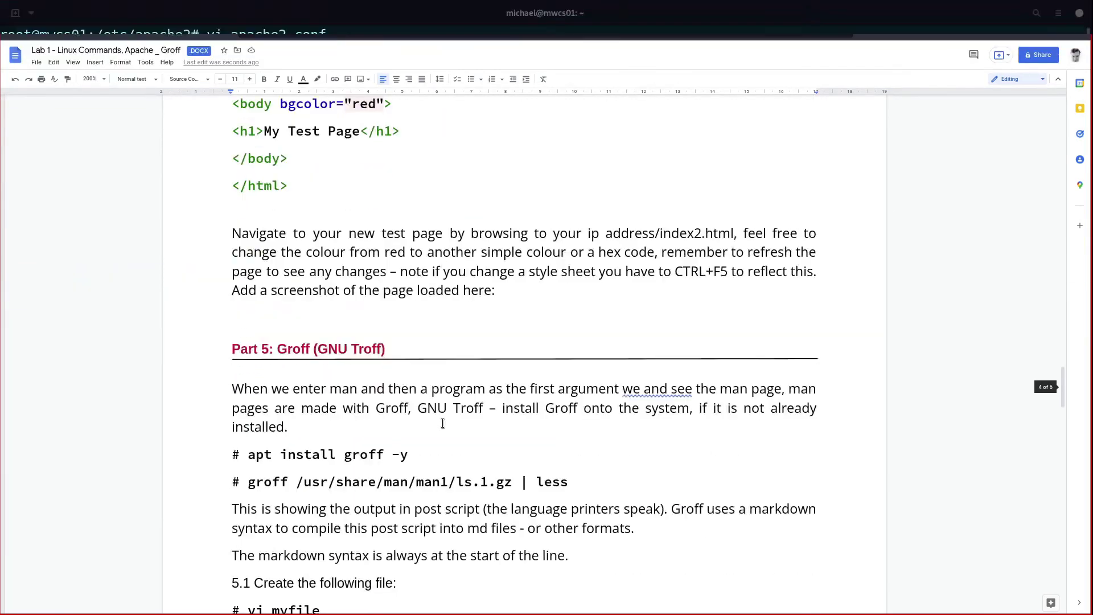
scroll(442, 422, down, 3)
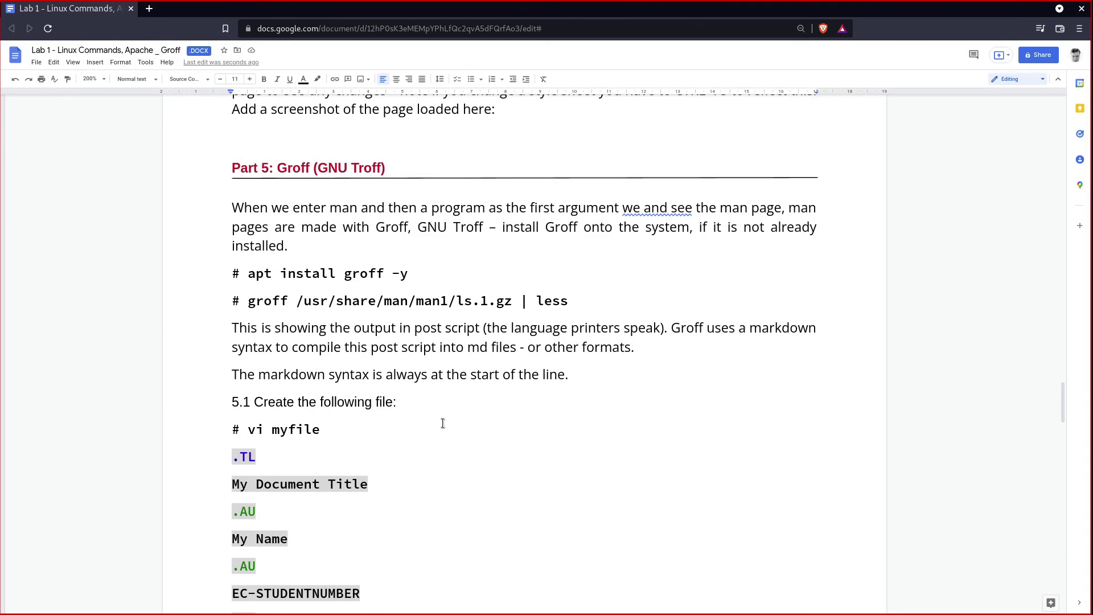
Step: Dismiss the grammar suggestion and edit 'and' to 'can' so the sentence reads 'we can see'
click(646, 209)
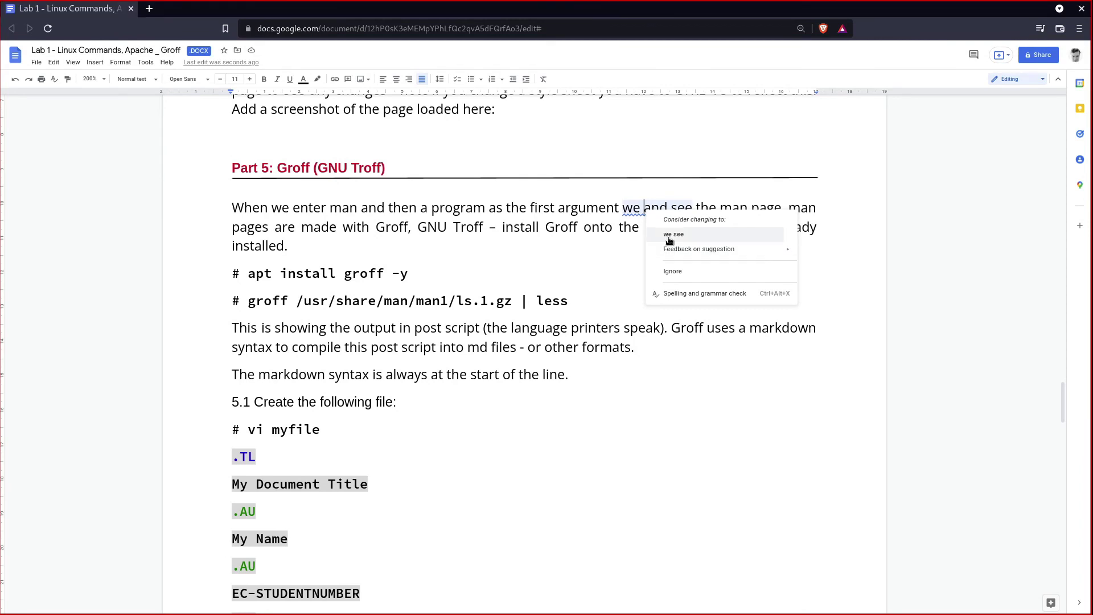
click(571, 208)
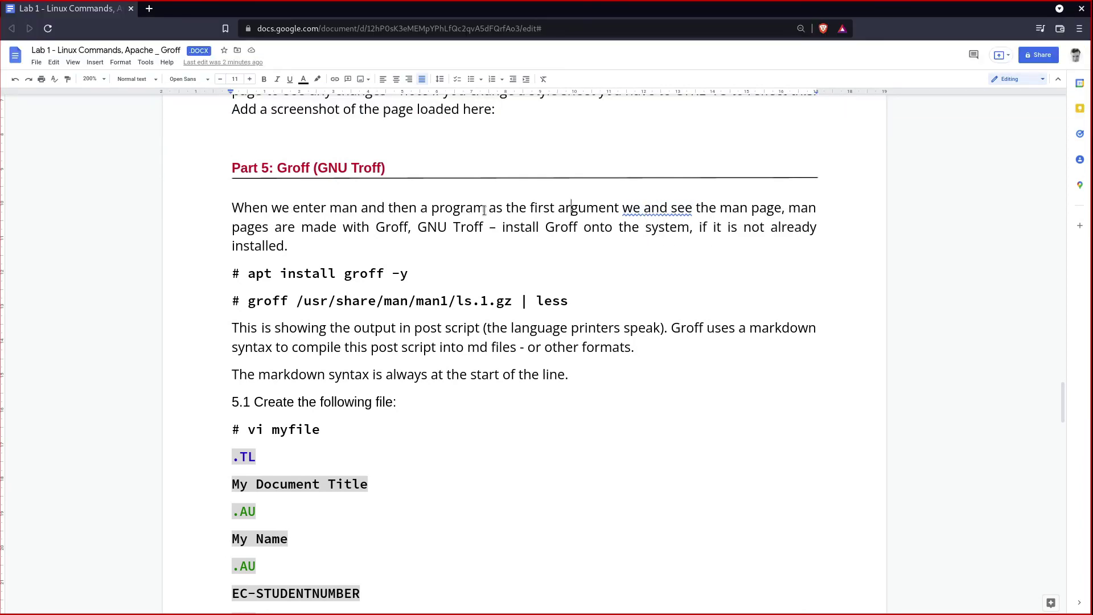
click(659, 208)
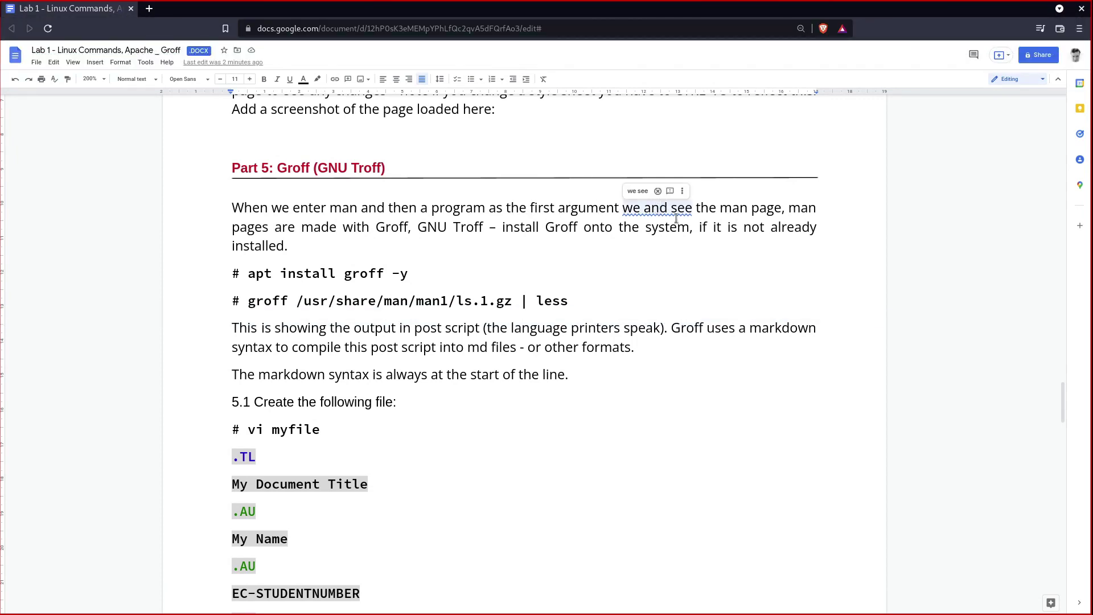
key(Delete)
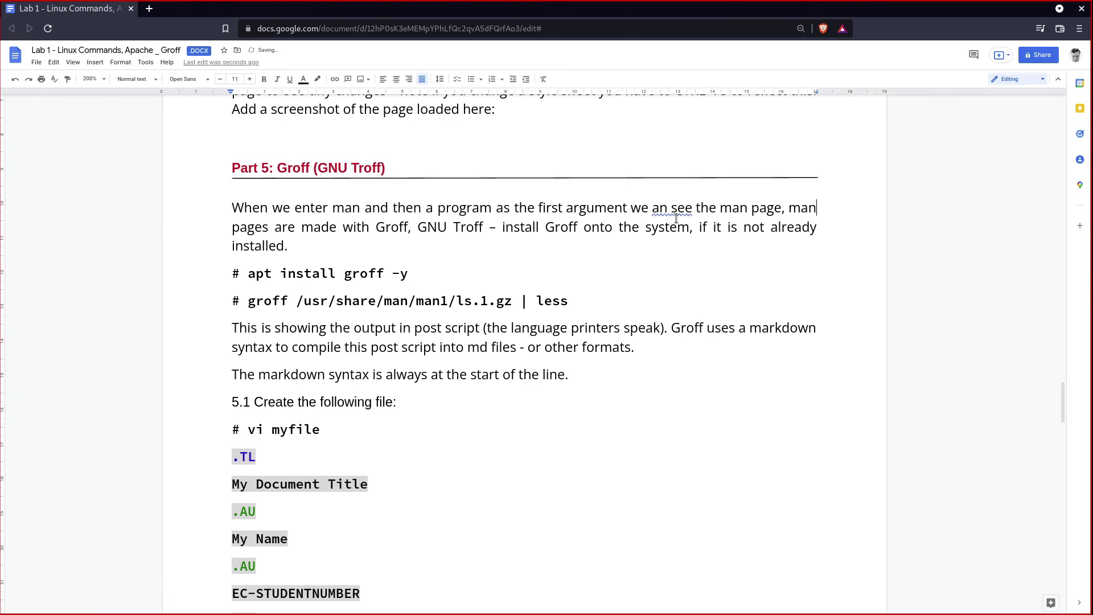
key(End)
click(652, 210)
text(c)
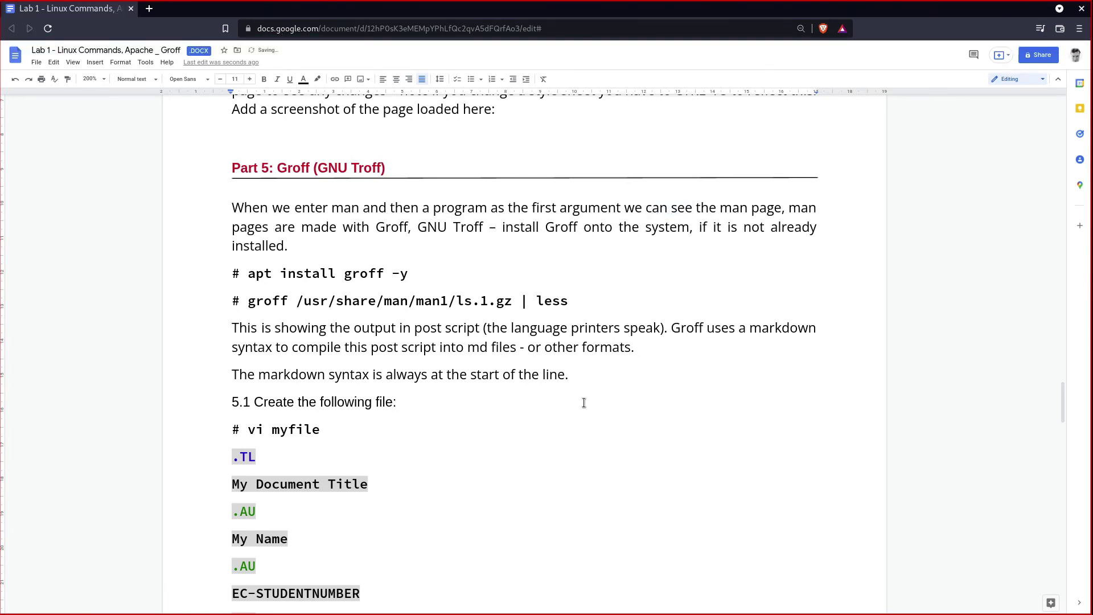
scroll(457, 375, down, 2)
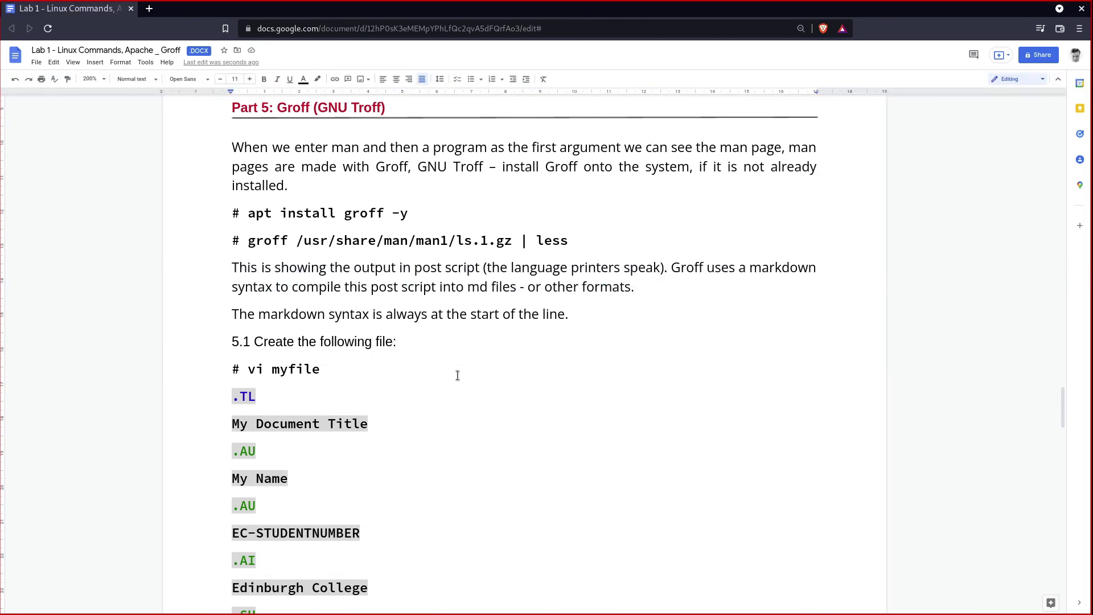
scroll(429, 393, down, 3)
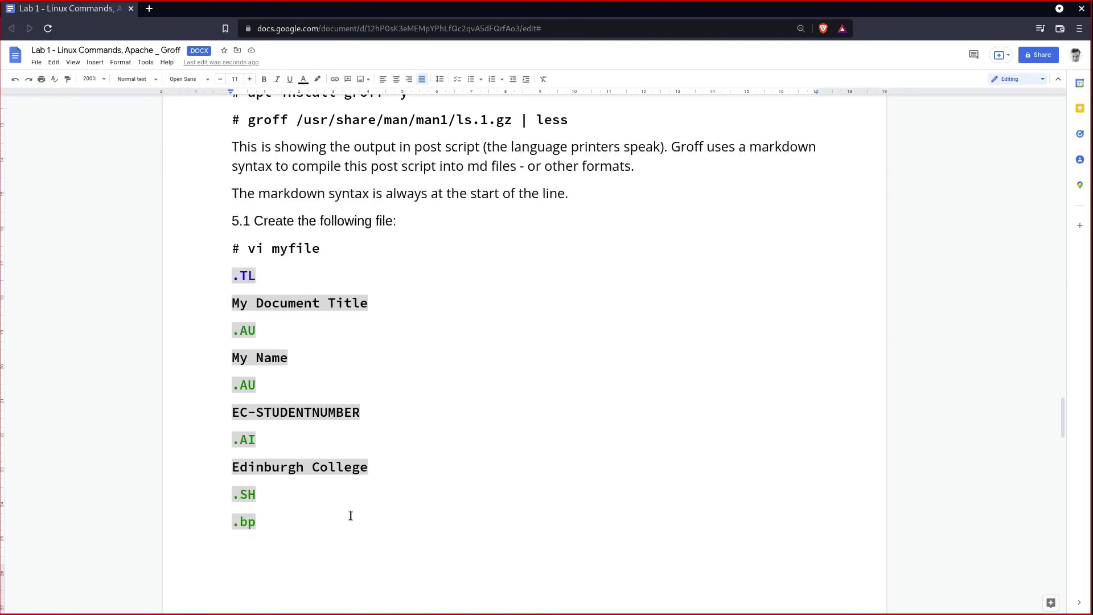
scroll(499, 509, up, 4)
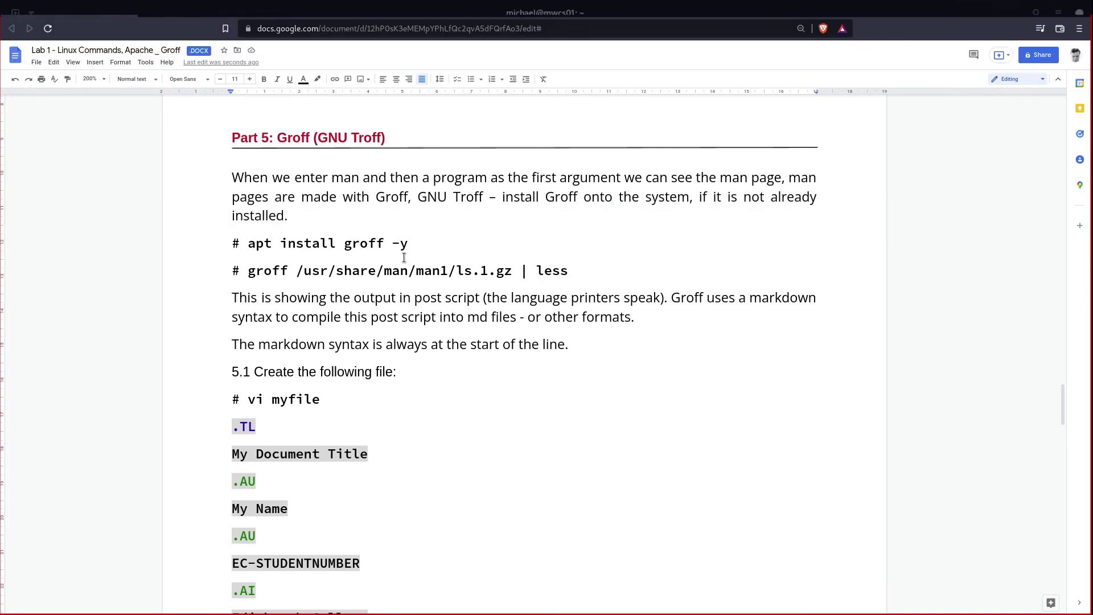
Step: Highlight the step 5.1 file lines and the .TL title macro line, then deselect
scroll(451, 419, down, 3)
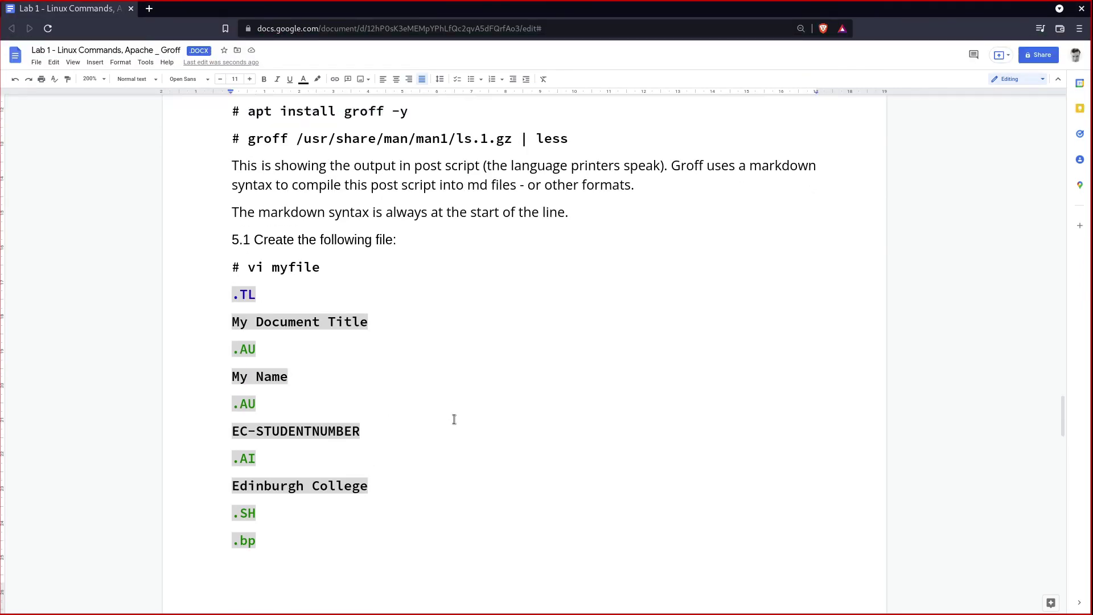
scroll(454, 420, down, 1)
drag(227, 215, 295, 469)
click(297, 473)
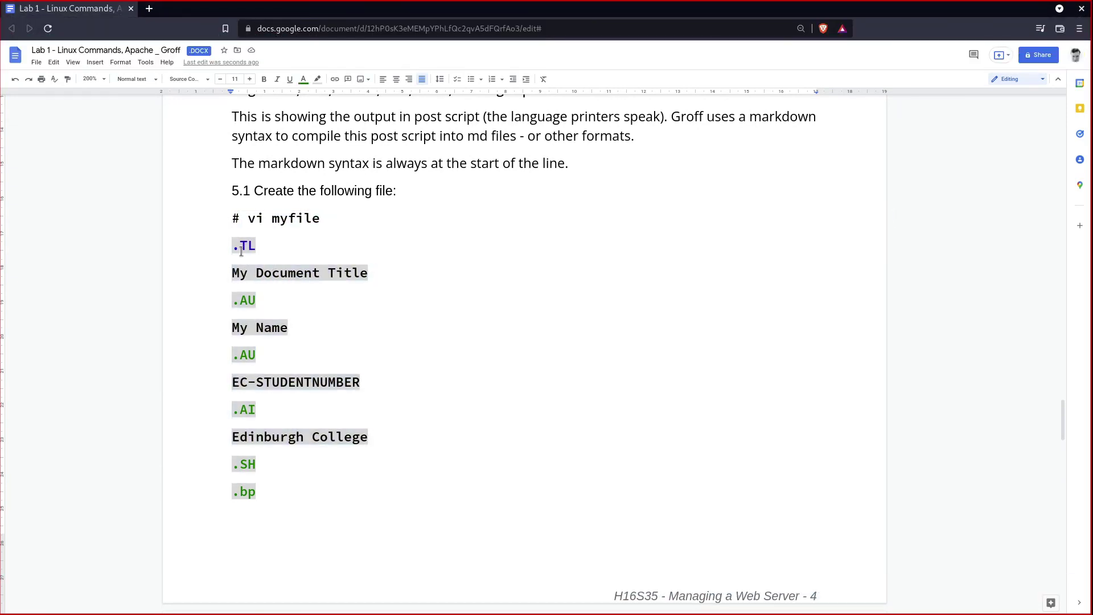
drag(232, 247, 254, 247)
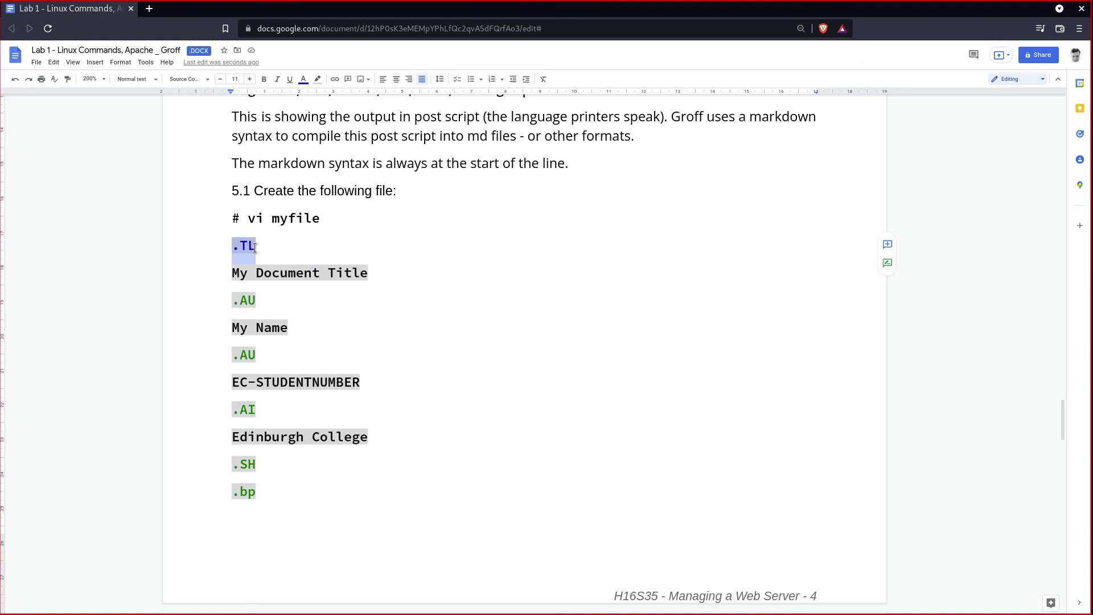
click(330, 398)
Step: Highlight the groff -ms -T pdf command, then select its -T flag and pdf output type
scroll(329, 398, down, 6)
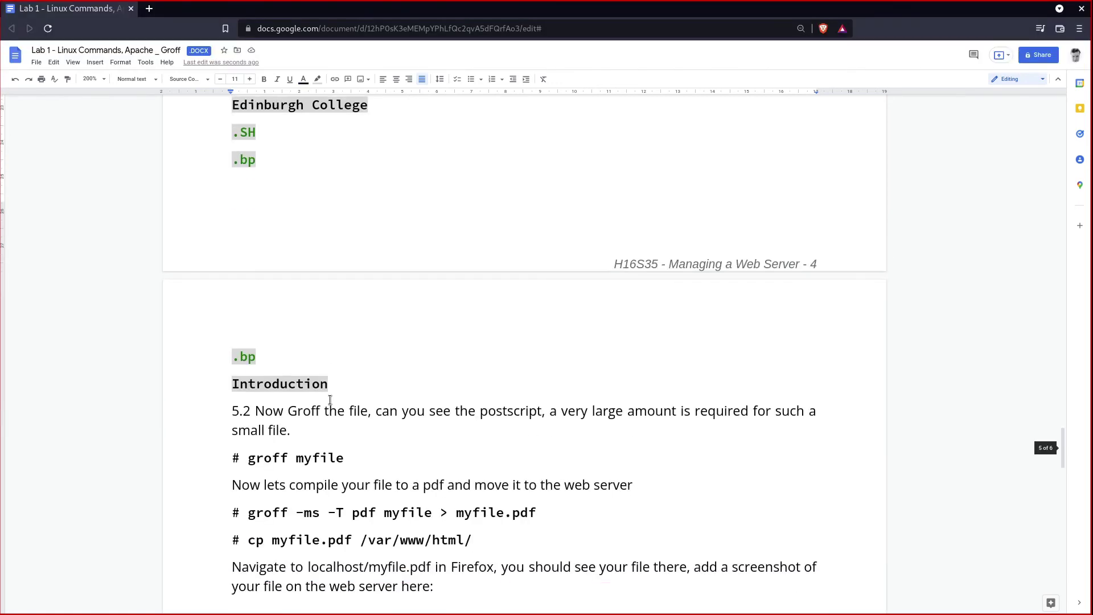
scroll(341, 421, down, 2)
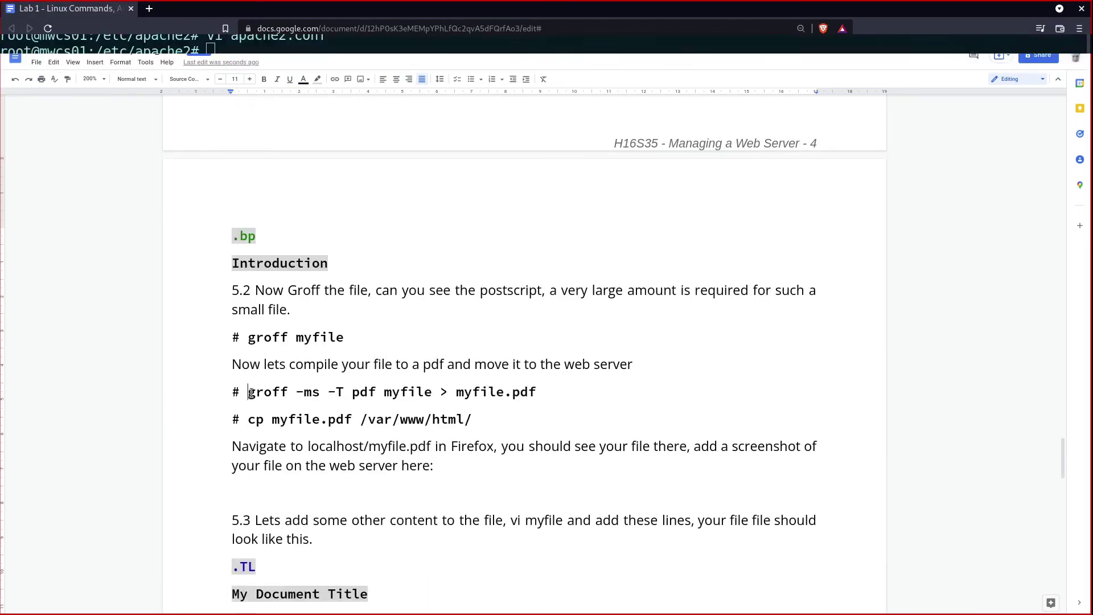
drag(250, 398, 542, 395)
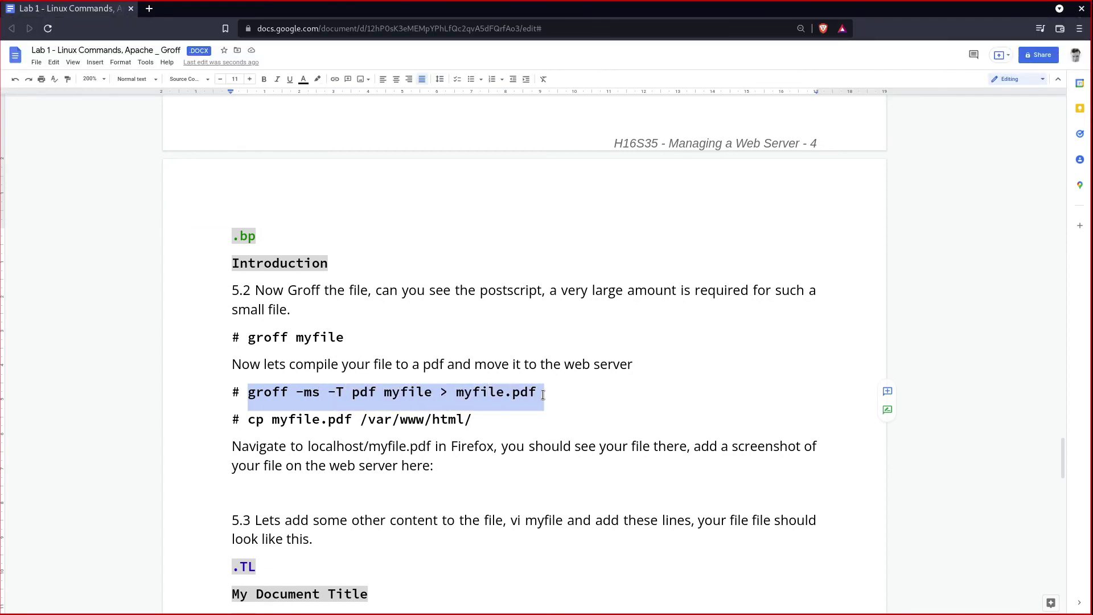
click(542, 394)
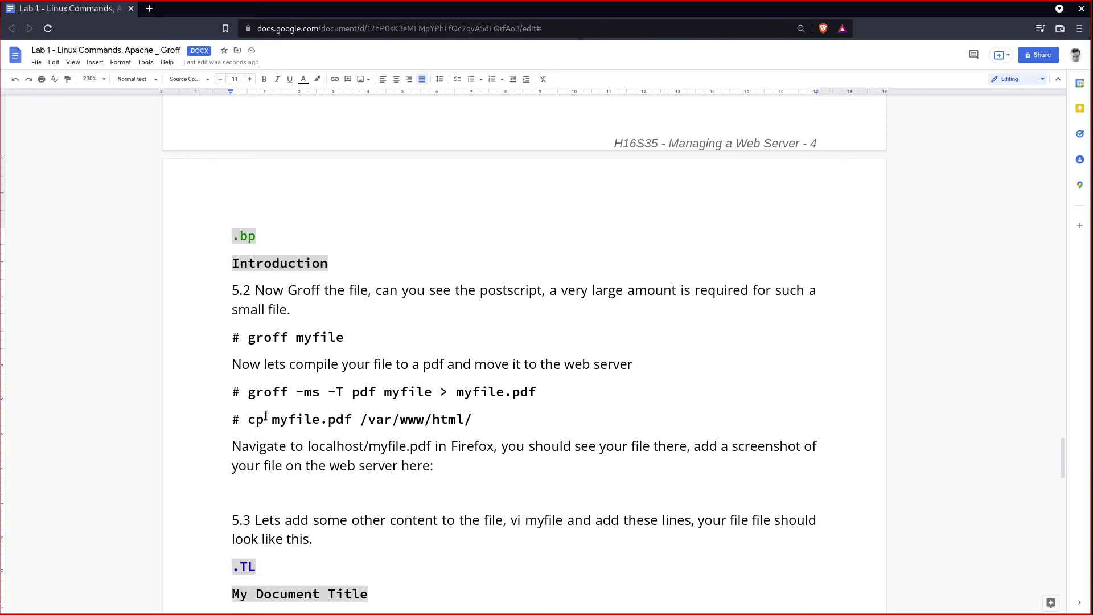
double_click(331, 396)
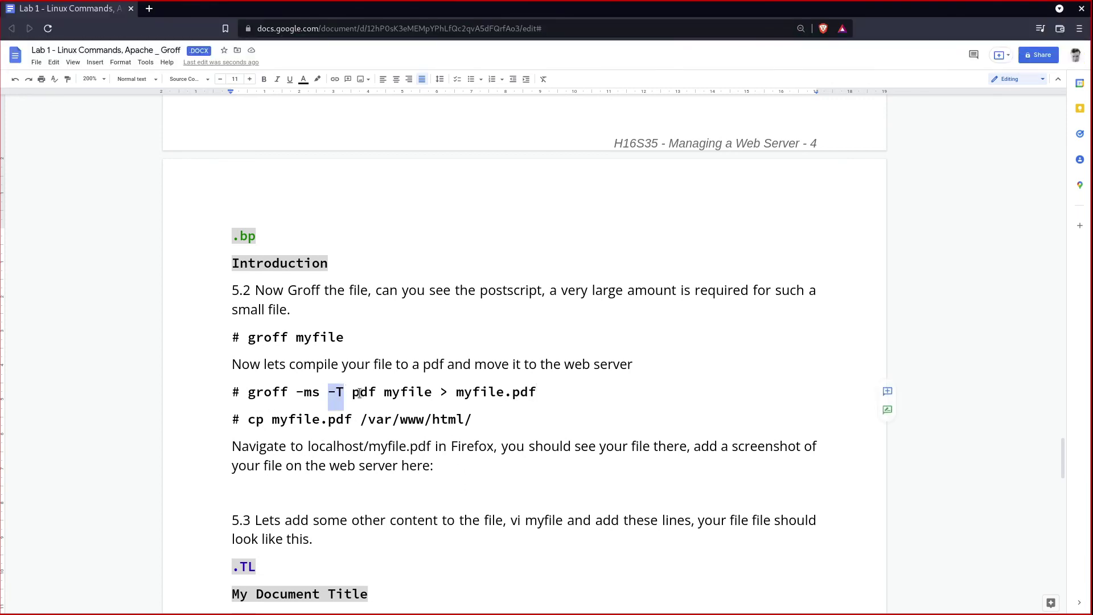
double_click(361, 393)
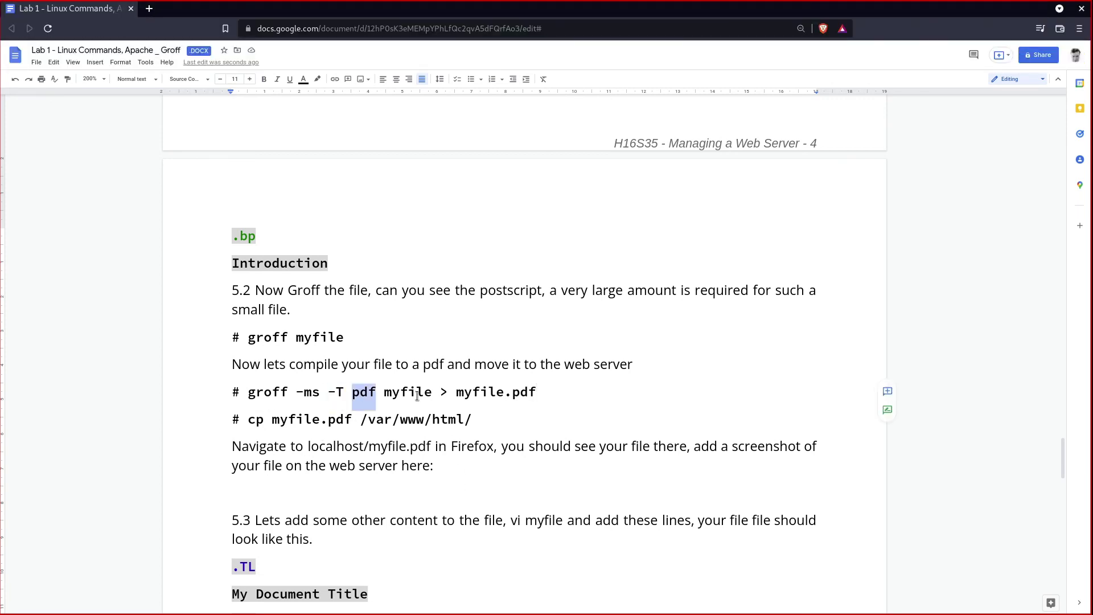
Step: Scroll down to step 5.6, then drag the scrollbar back to the top of the worksheet
scroll(454, 417, down, 15)
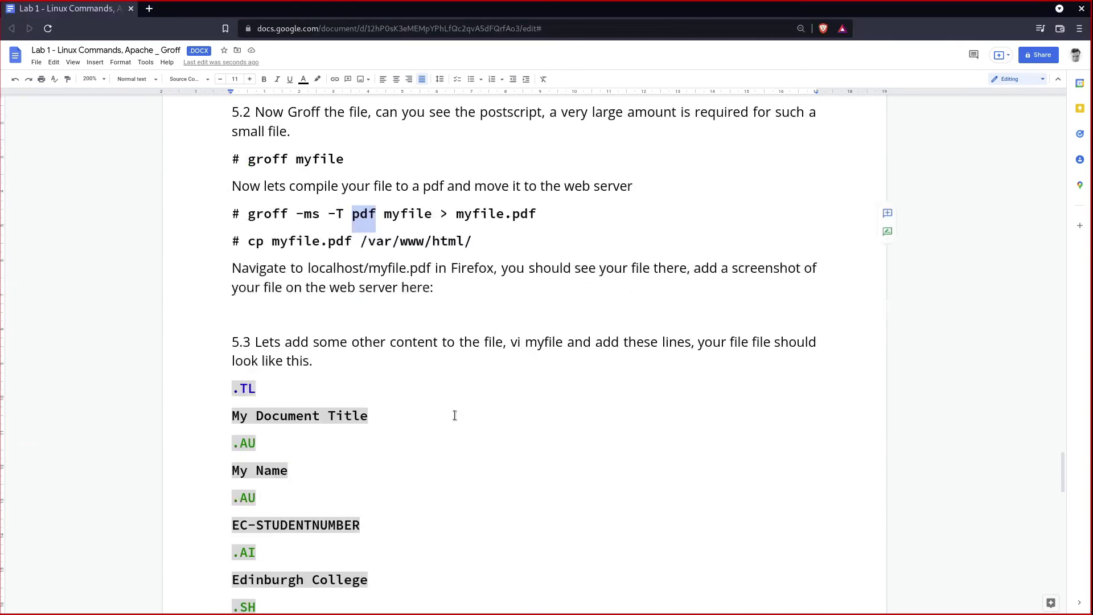
scroll(383, 545, down, 7)
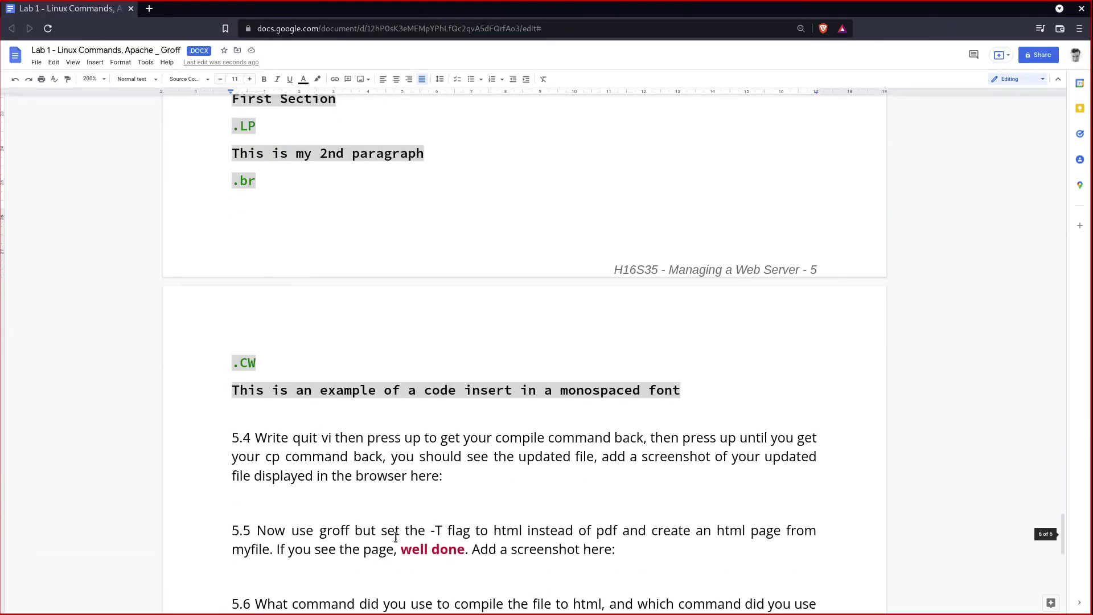
scroll(445, 521, down, 4)
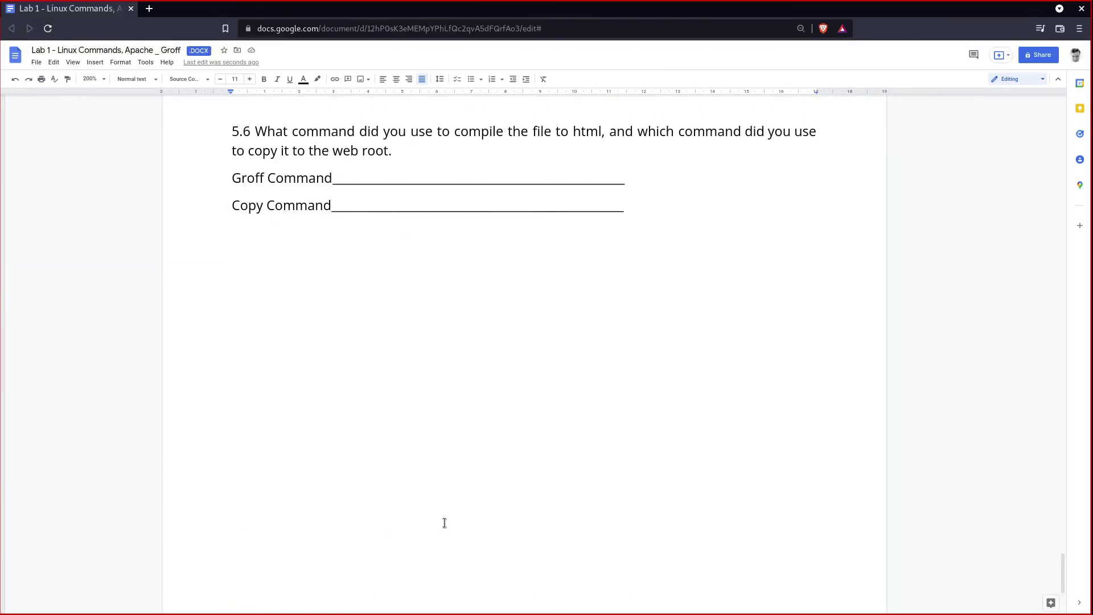
scroll(445, 521, up, 4)
key(ctrl+v)
scroll(456, 388, up, 20)
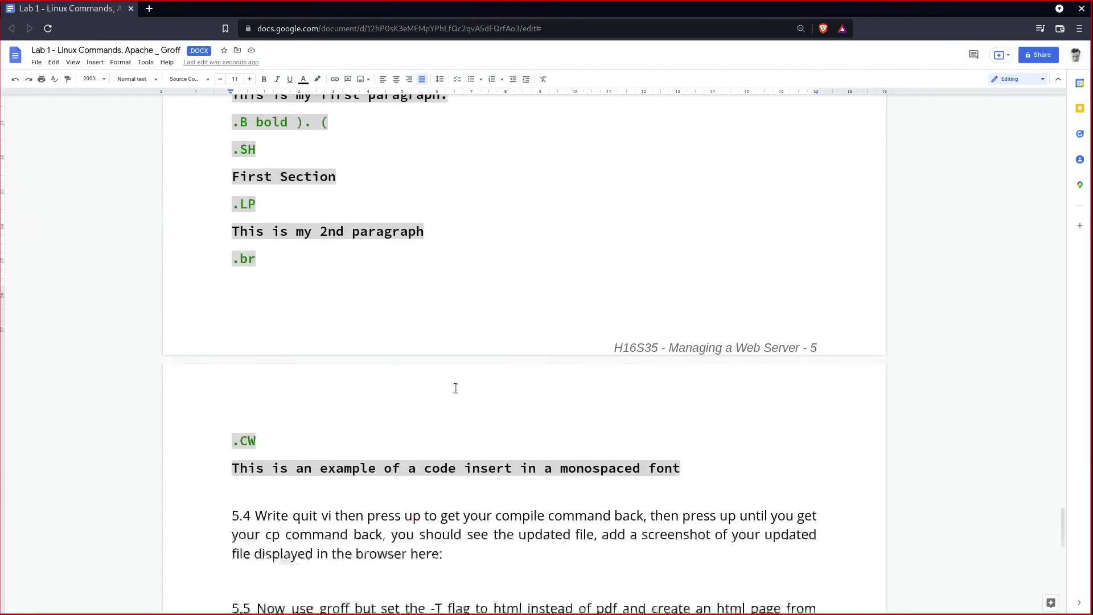
scroll(528, 394, up, 2)
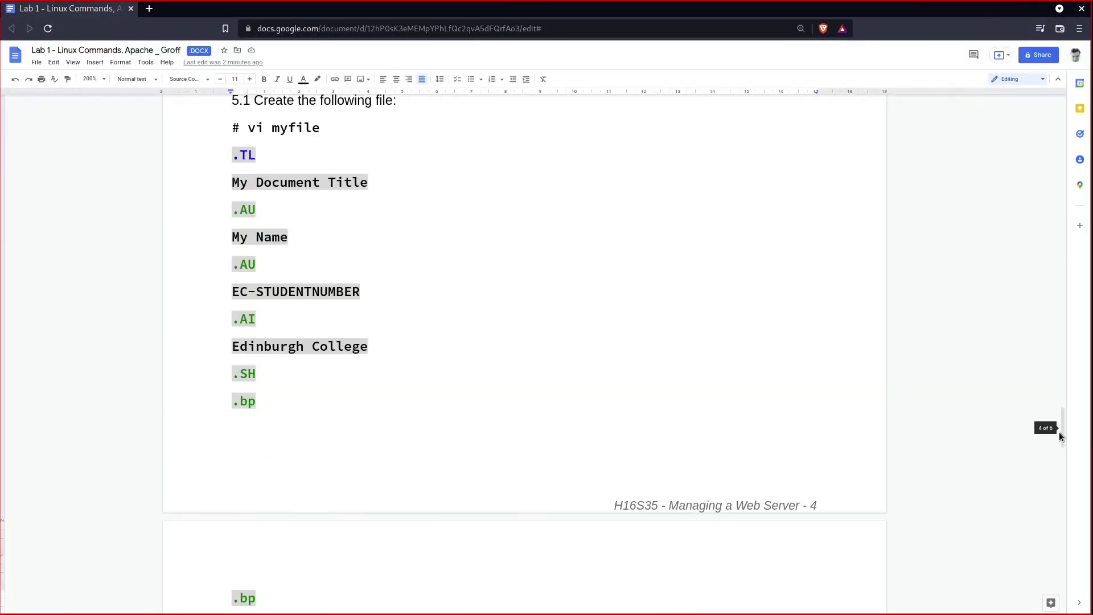
drag(1059, 431, 1058, 109)
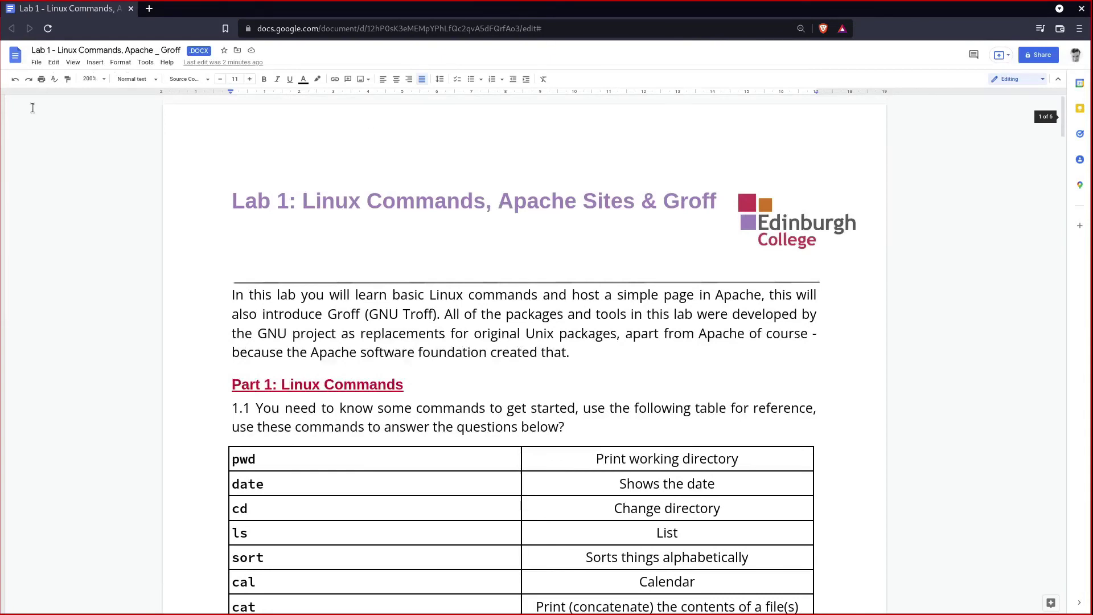
Step: Download the worksheet as Microsoft Word 'Lab 1 - Linux Commands, Apache _ Groff.docx' and save it
click(36, 62)
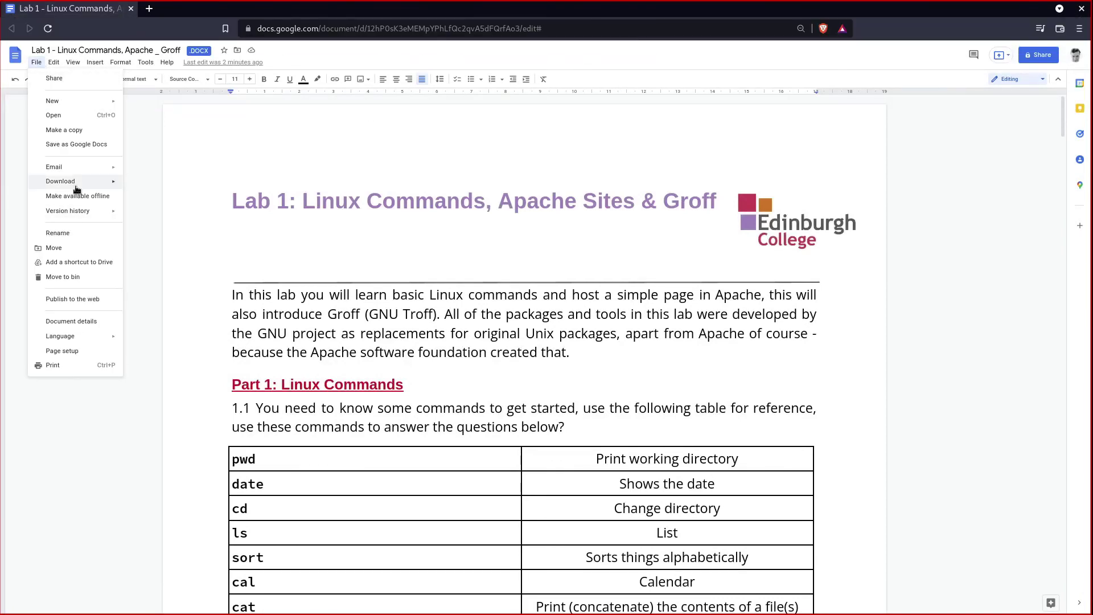
mouse_move(85, 182)
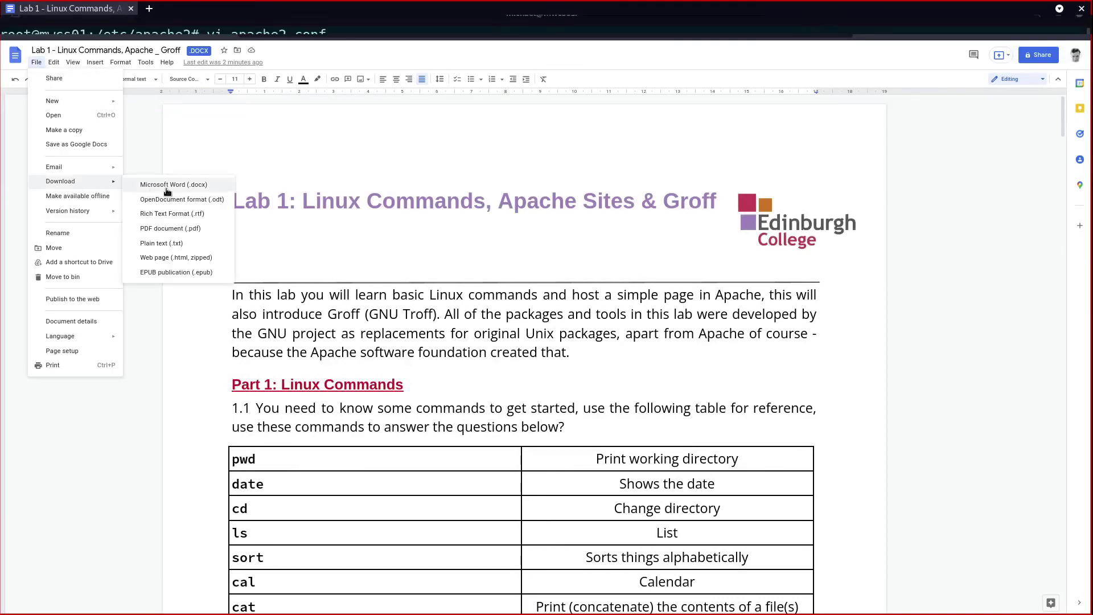
click(201, 184)
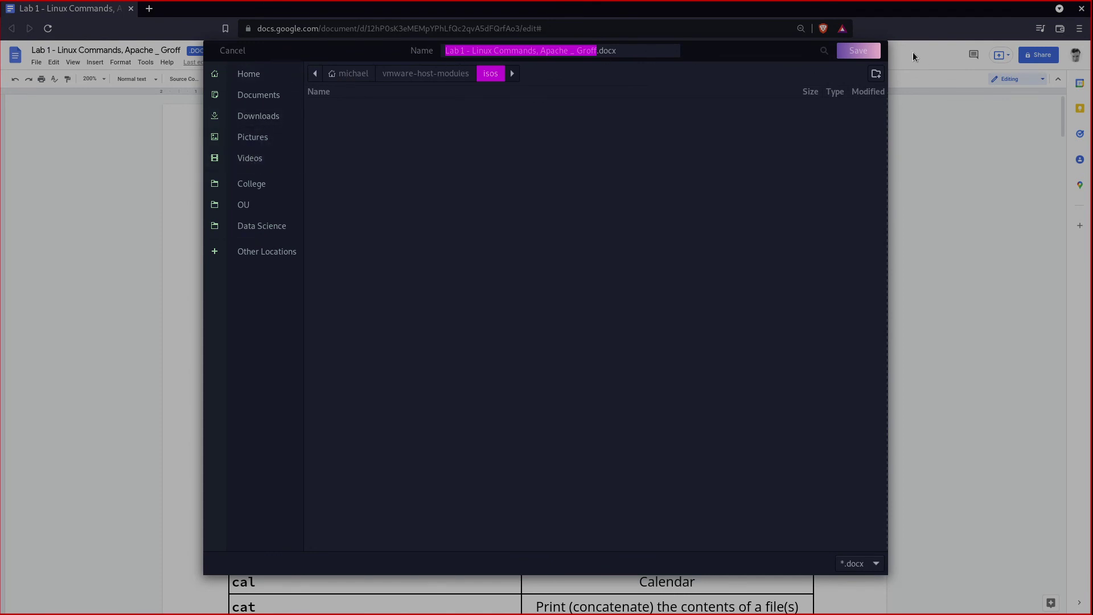
click(870, 53)
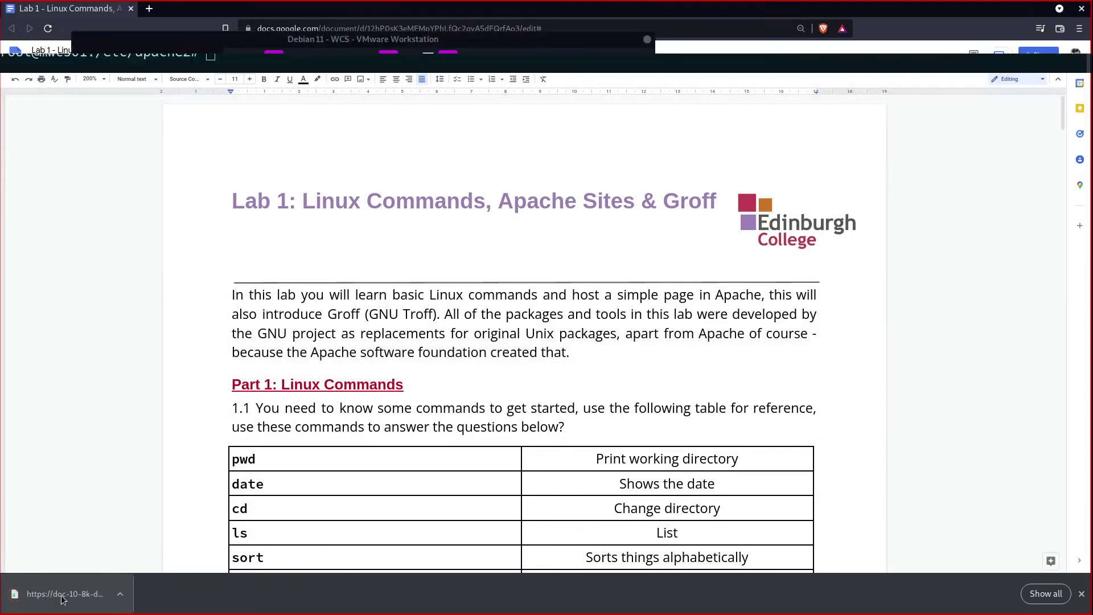